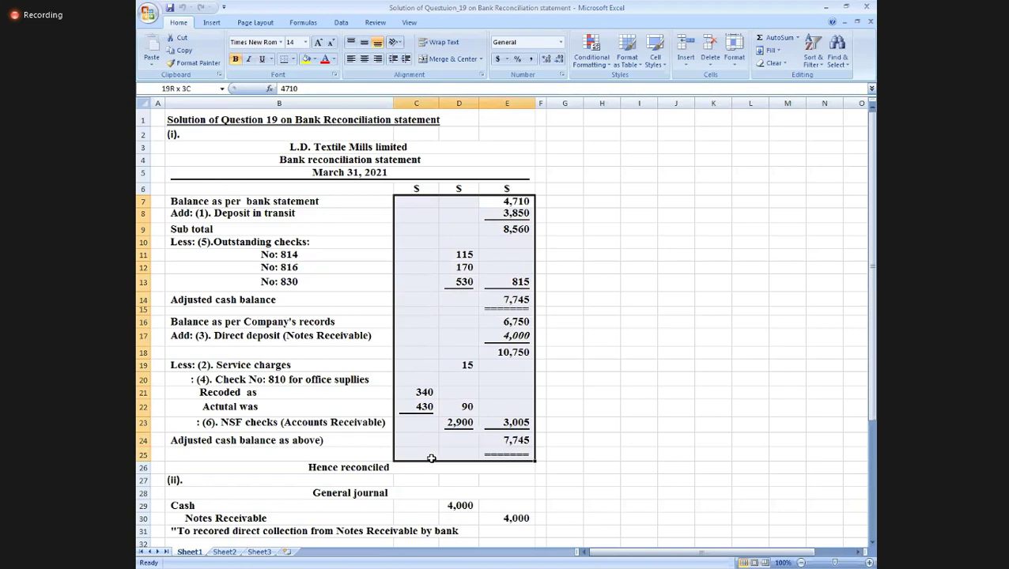
Fill the reconciliation statement's amount cells D7:E24 with black to hide the figures.
click(446, 223)
drag(448, 204, 509, 242)
drag(509, 380, 505, 439)
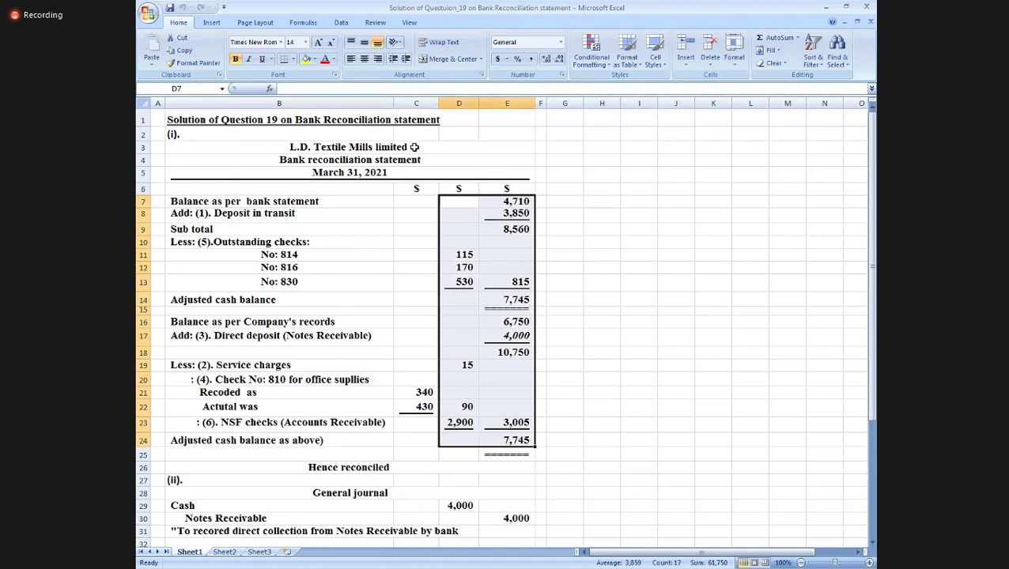
click(314, 61)
click(314, 83)
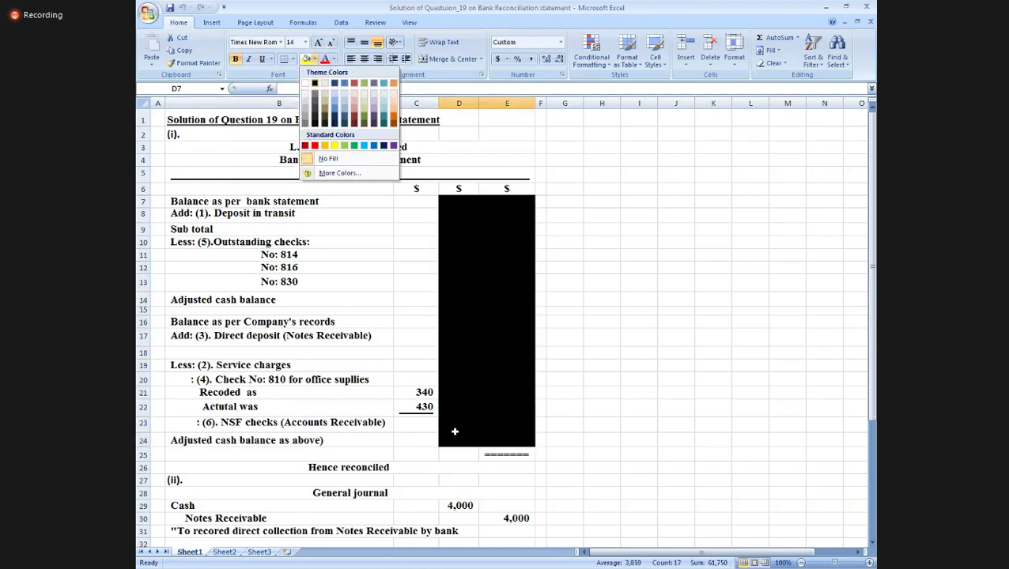
click(565, 353)
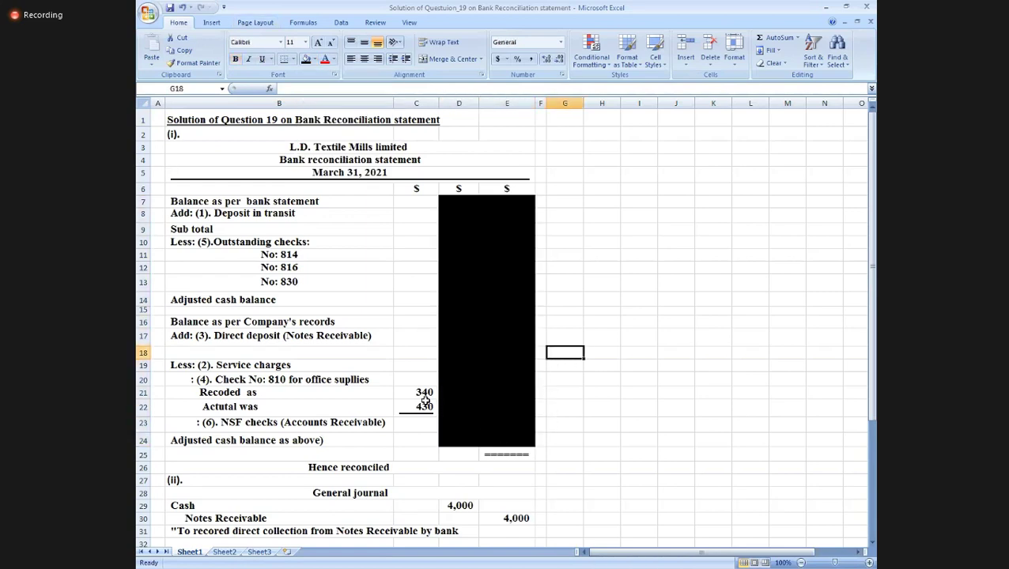
Black out the recorded and actual check amounts in C21:C22 and the first journal entry's amounts in D29:E30.
drag(423, 393, 423, 406)
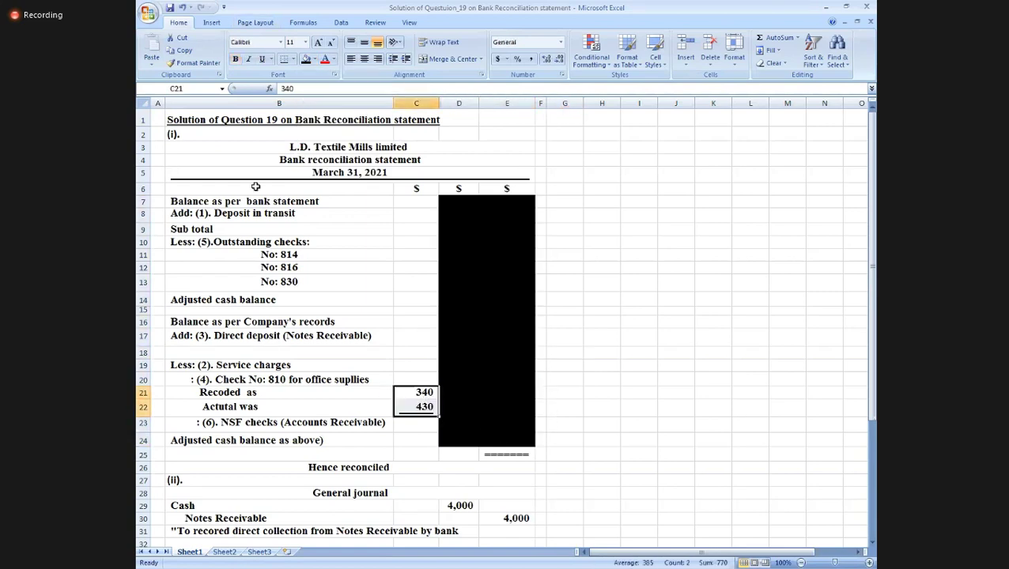
click(306, 60)
drag(870, 352, 599, 423)
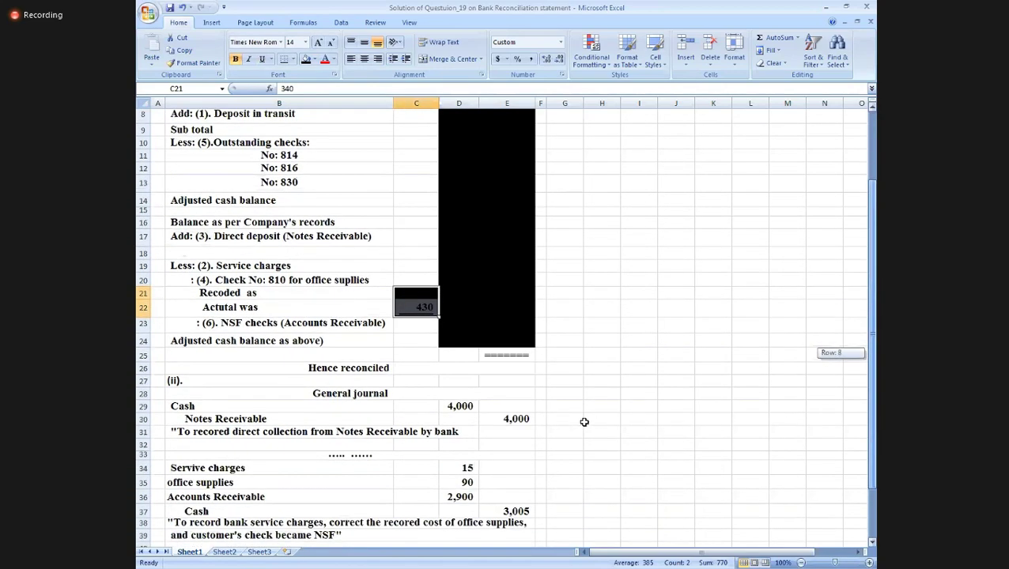
drag(464, 404, 494, 477)
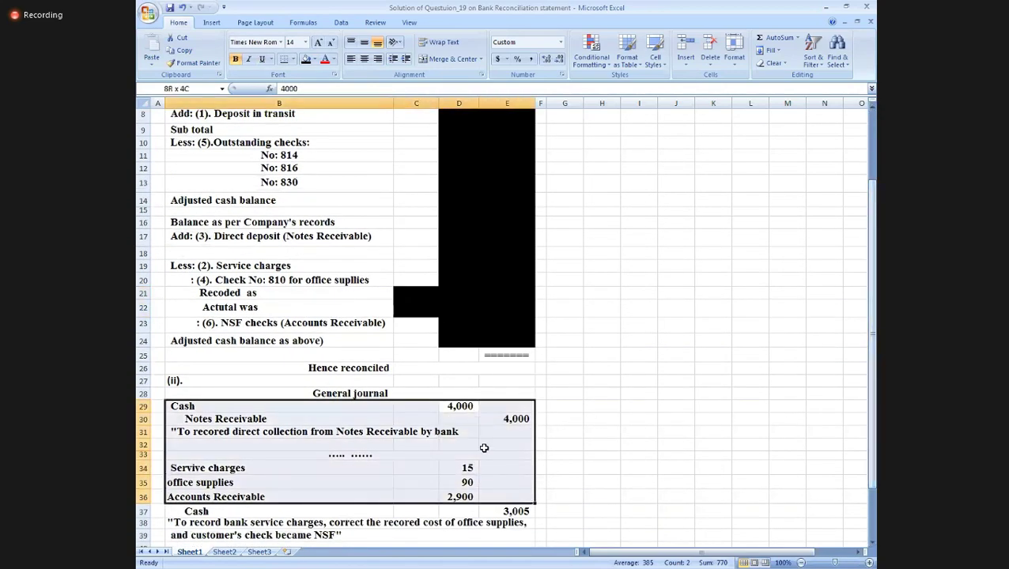
drag(462, 406, 496, 417)
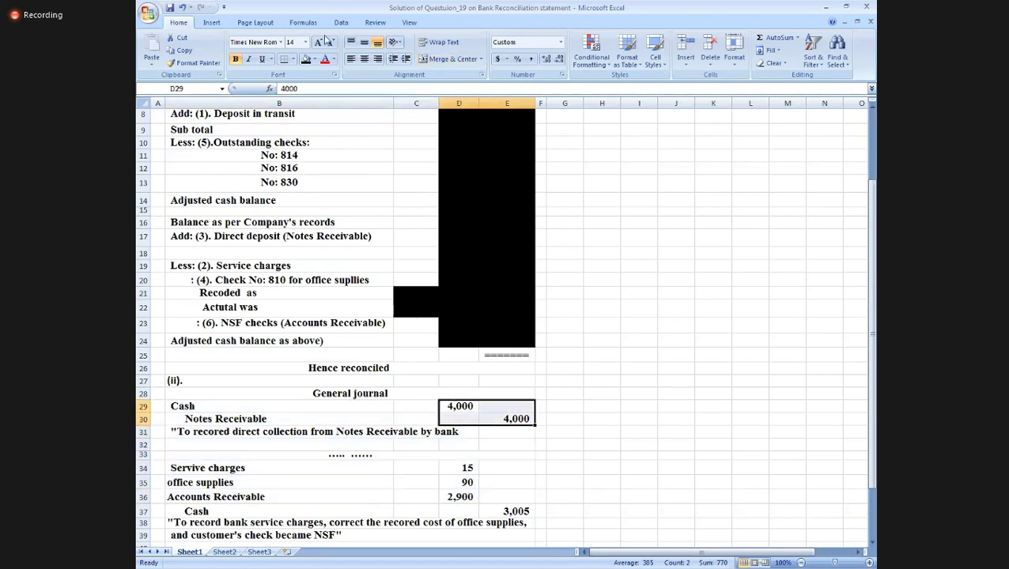
click(305, 59)
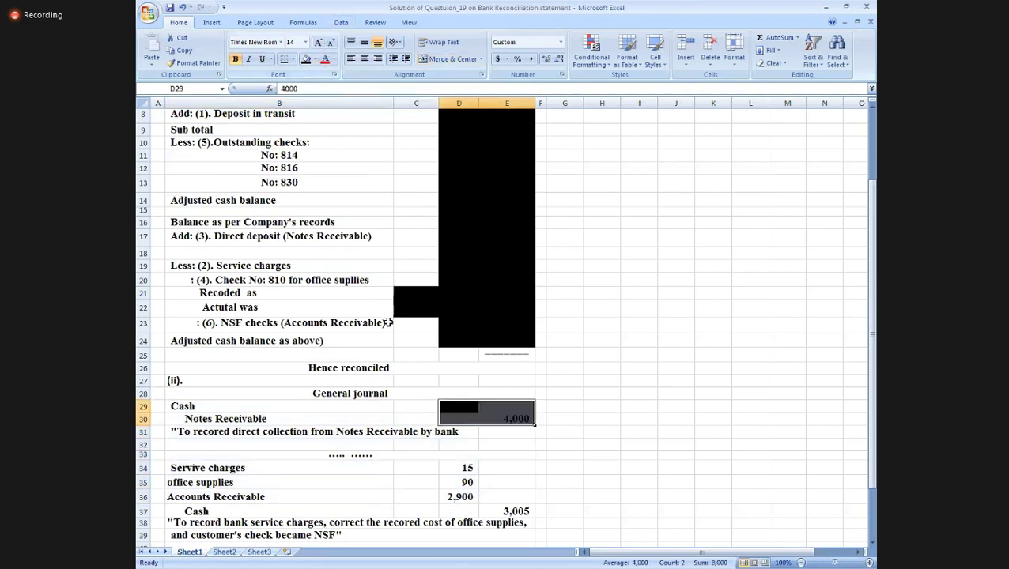
Apply the black fill to the second journal entry's amounts in D34:D36 and E37.
drag(458, 495, 457, 472)
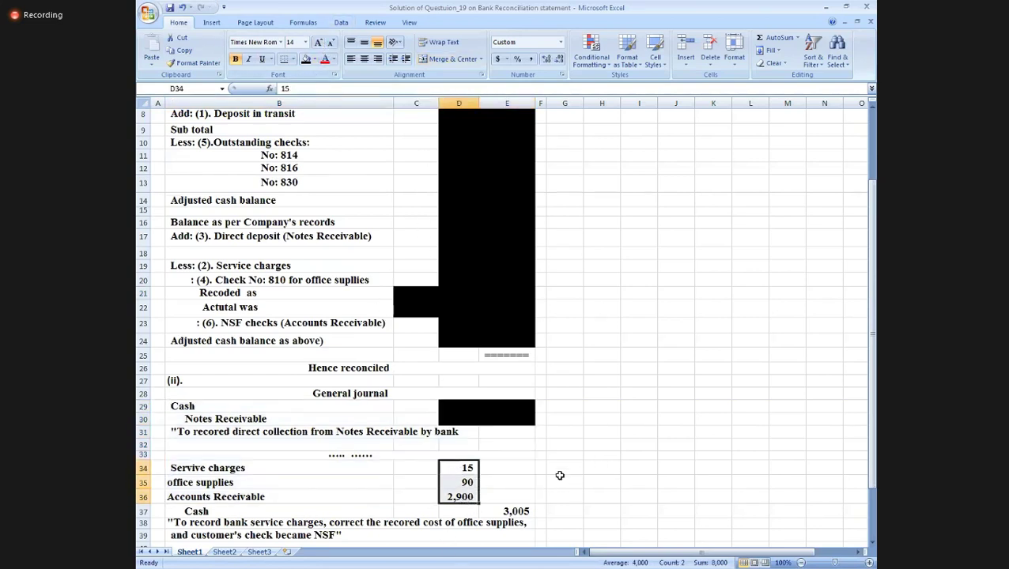
key(F4)
click(511, 506)
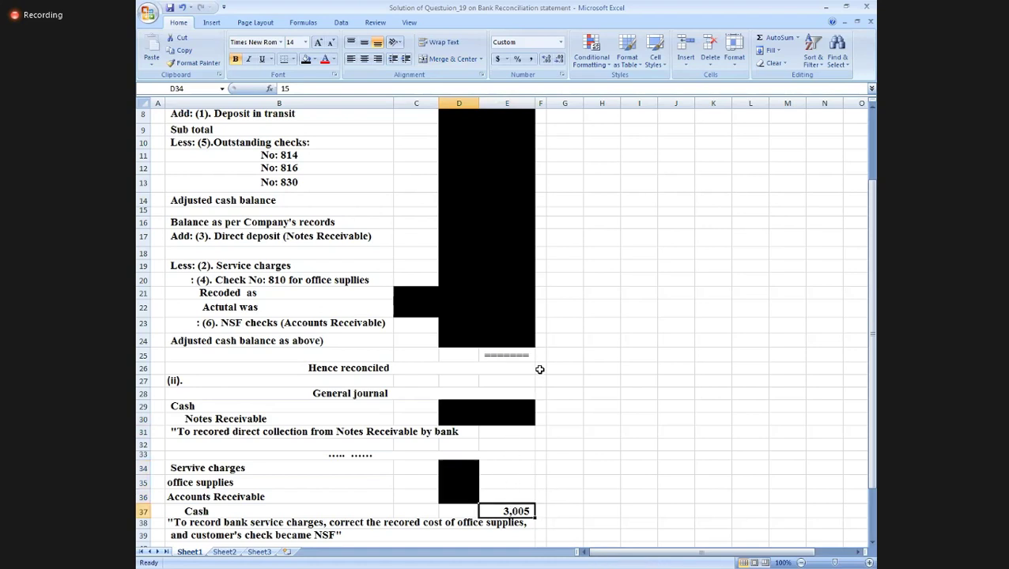
key(F4)
Reveal the balance as per bank statement by setting D7:E7 to no fill.
key(ctrl+Up)
key(ctrl+Up)
key(ctrl+Up)
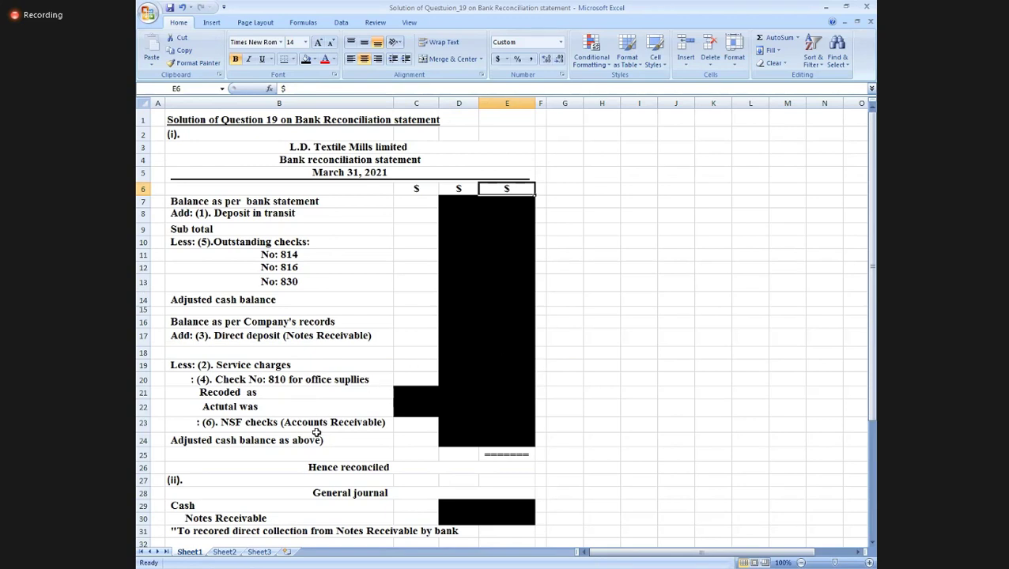
drag(447, 198, 484, 197)
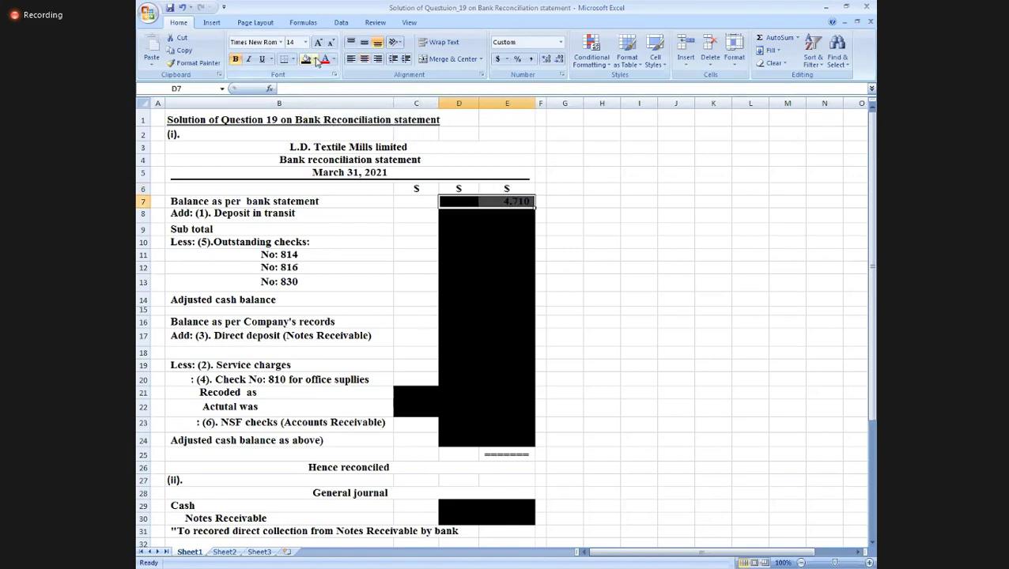
click(316, 62)
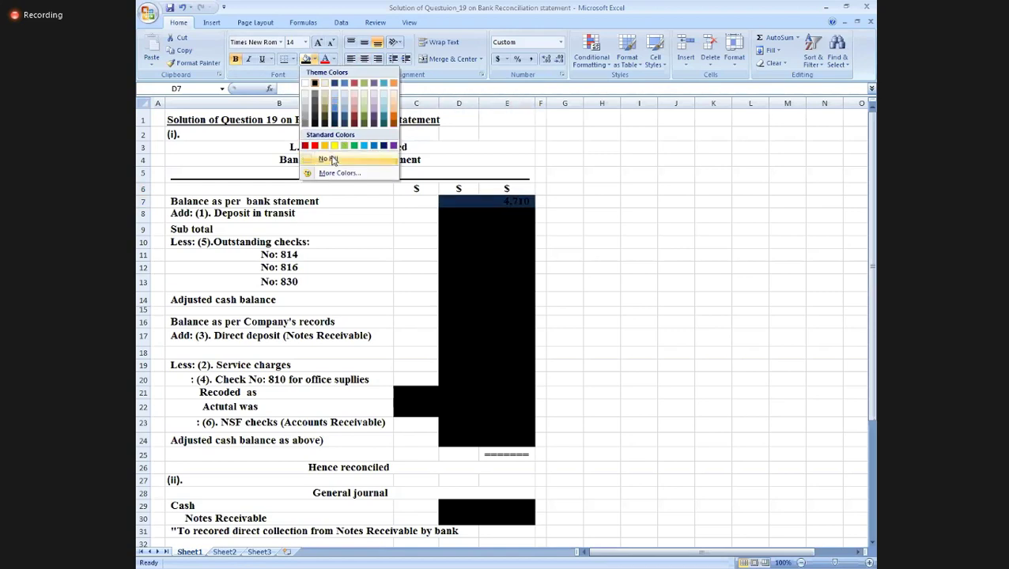
key(Return)
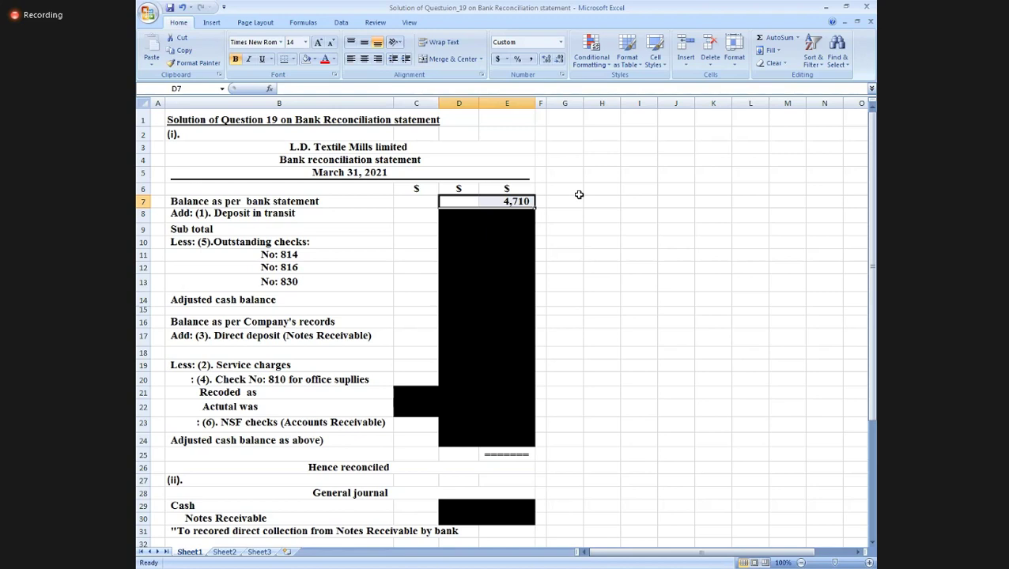
Remove the black fill from the deposit in transit and sub total amounts in D8:E9.
key(Down)
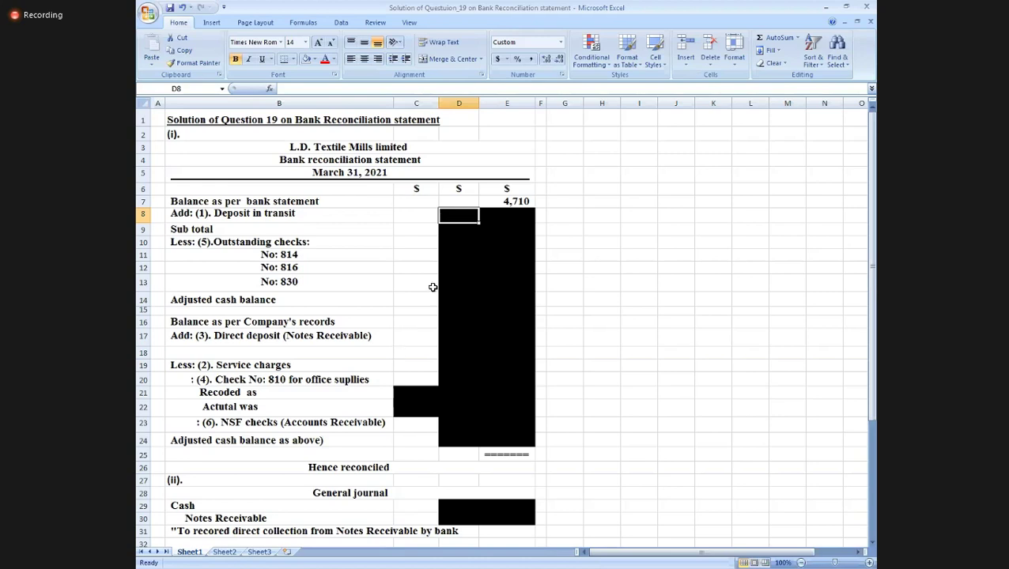
key(shift+Right)
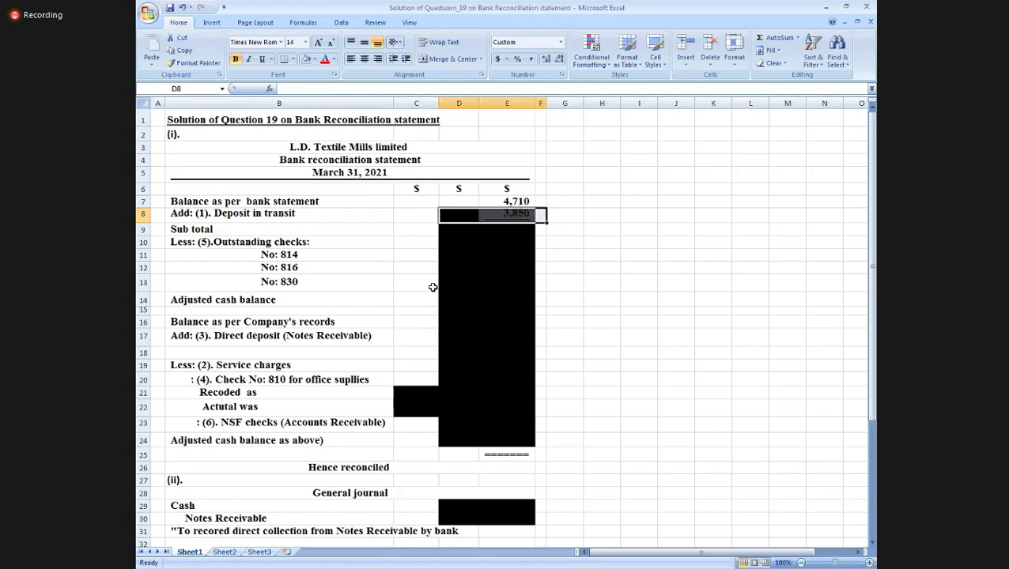
key(Down)
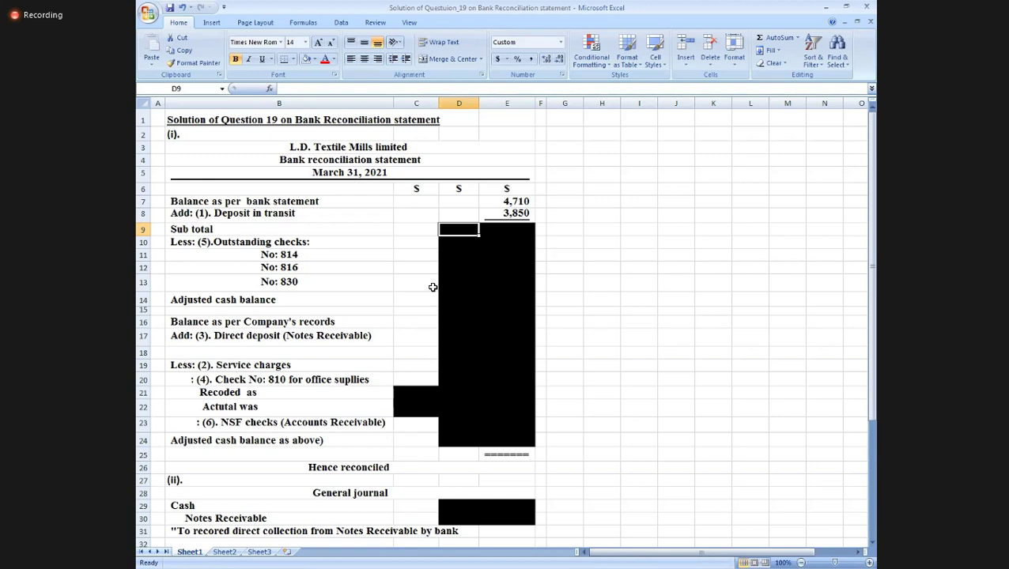
key(shift+Right)
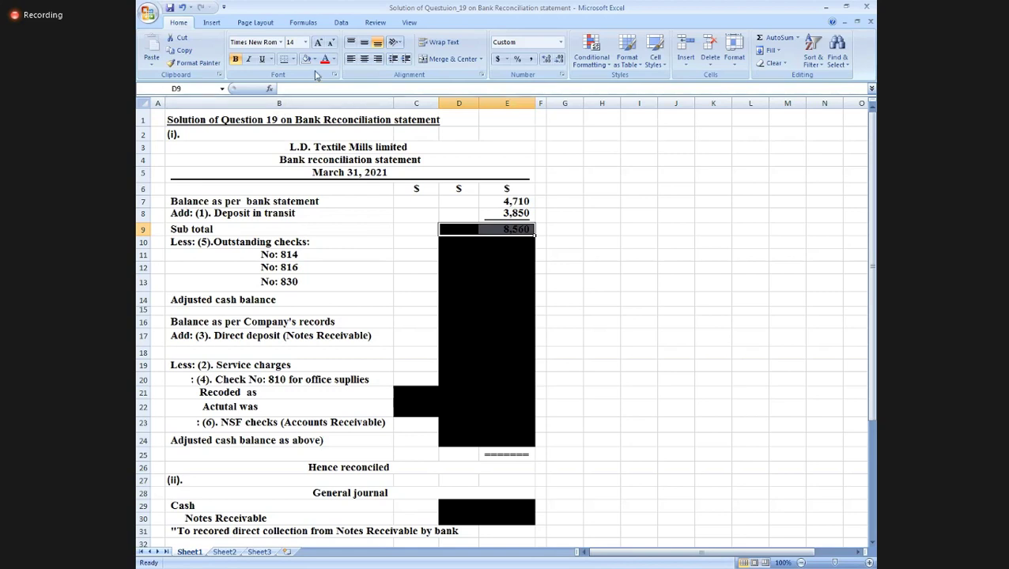
click(306, 60)
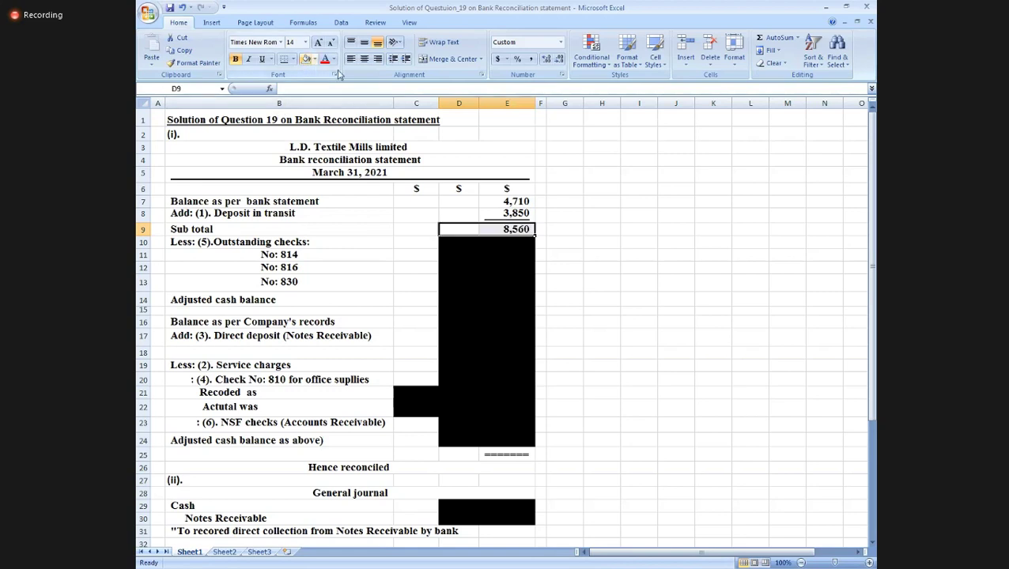
Remove the black fill from D10:E12 to reveal the amounts of outstanding checks 814 and 816.
click(547, 286)
drag(446, 247, 509, 247)
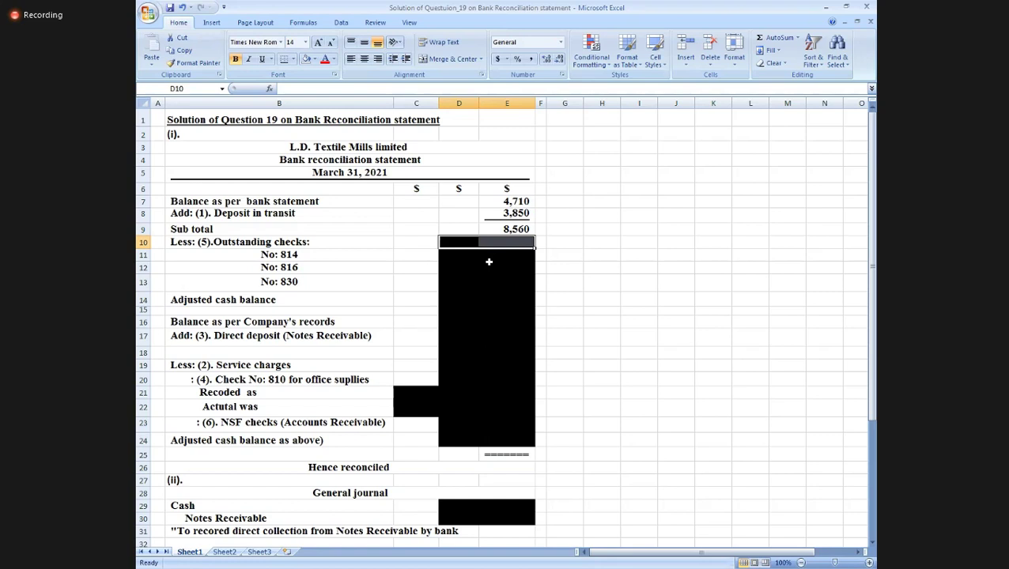
key(shift+Down)
key(shift+Down)
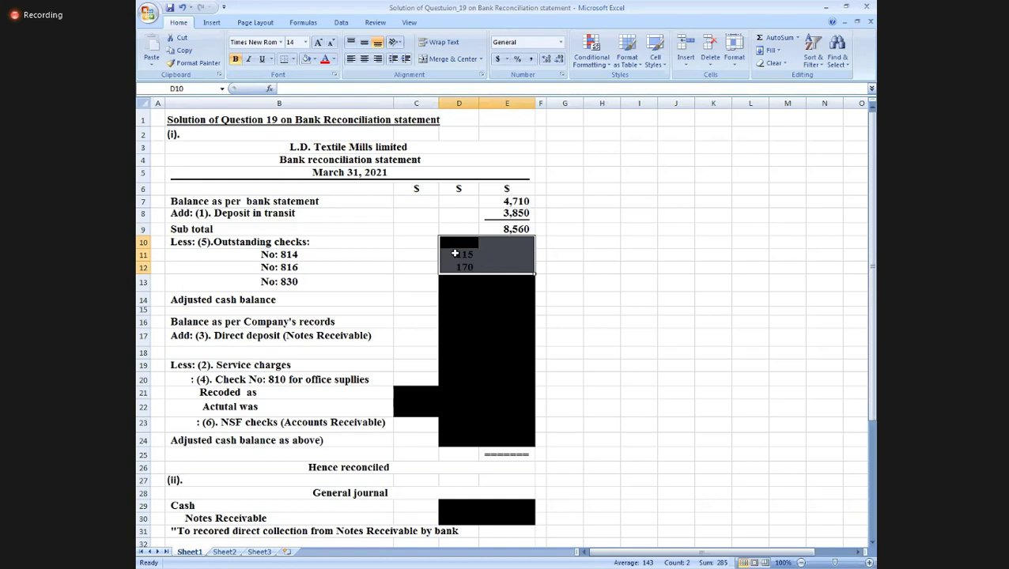
click(305, 60)
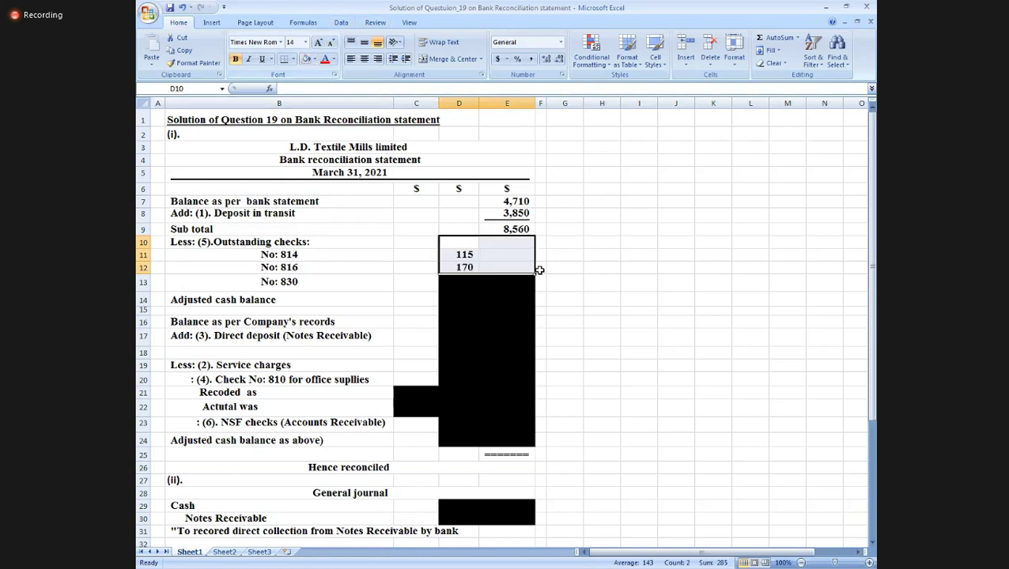
Clear the black fill from D13 and E13 to reveal check 830 and the outstanding checks total.
click(450, 281)
key(F4)
key(Right)
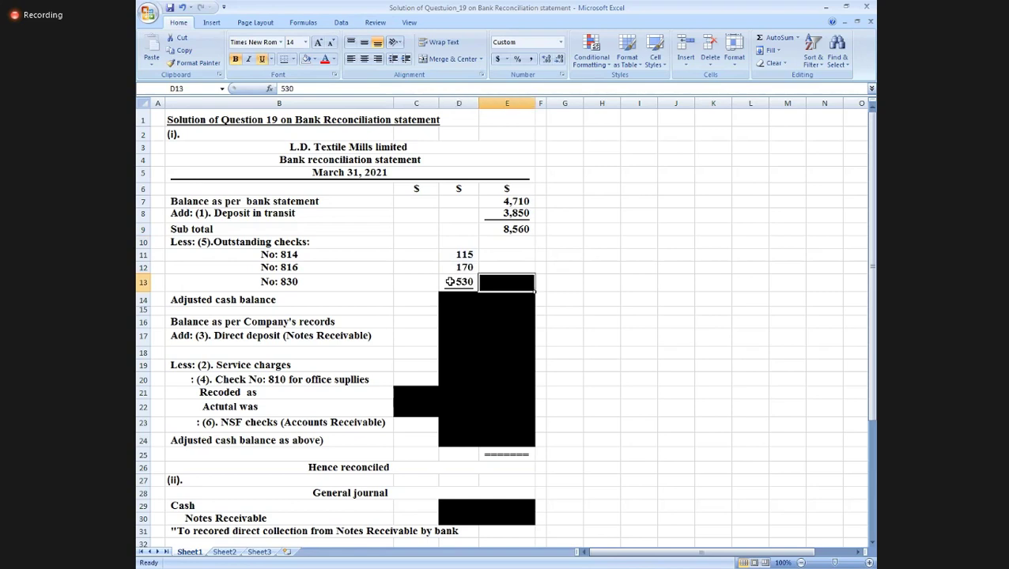
key(F4)
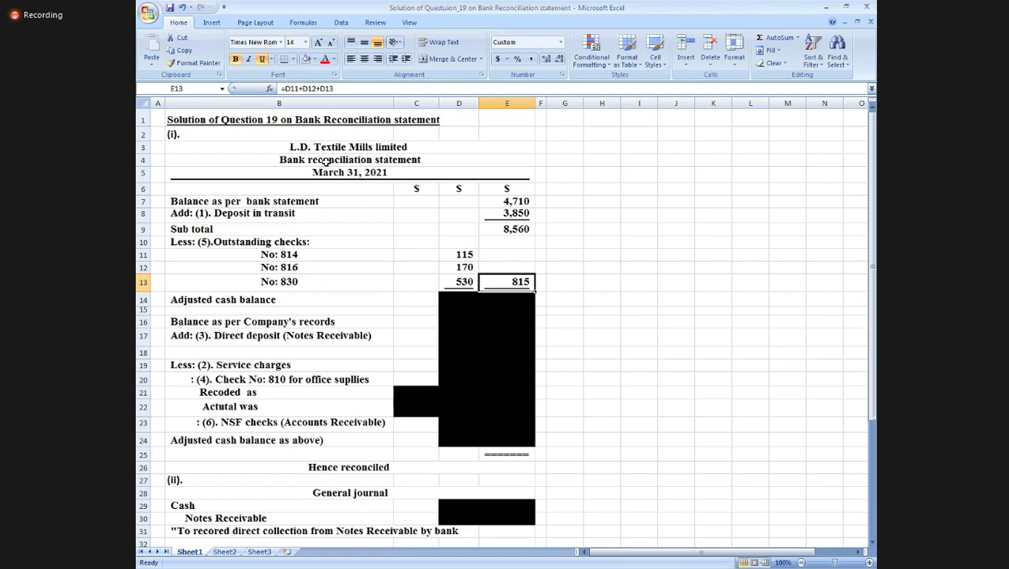
Reveal the adjusted cash balance by removing the black fill from D14:E14.
click(187, 241)
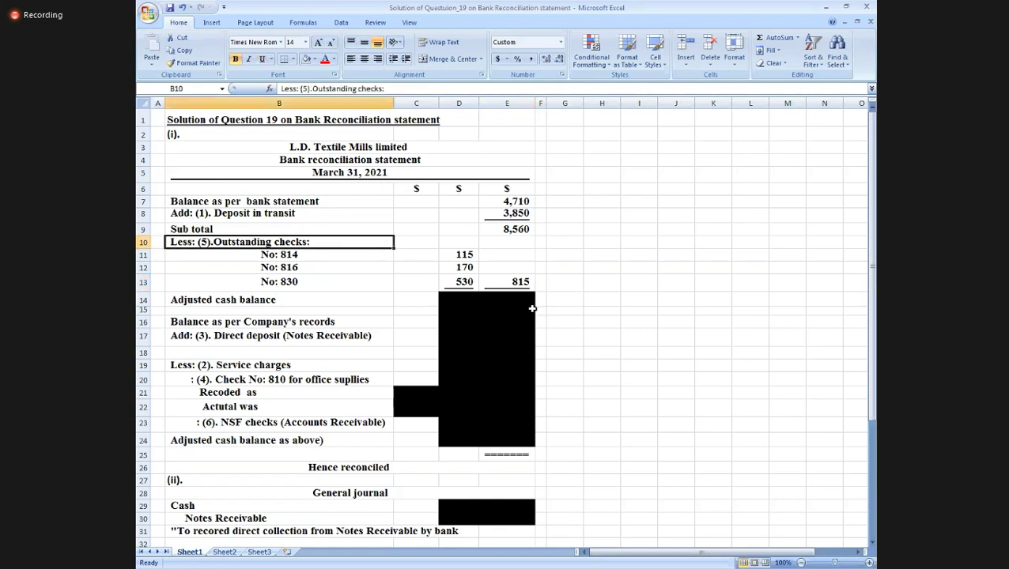
click(481, 303)
drag(465, 304, 506, 302)
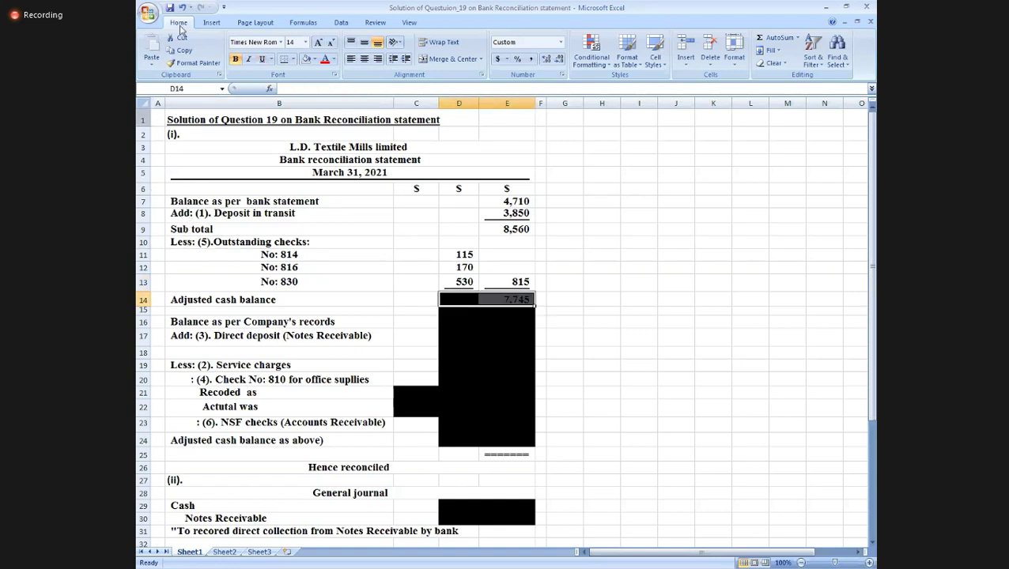
click(306, 59)
click(526, 230)
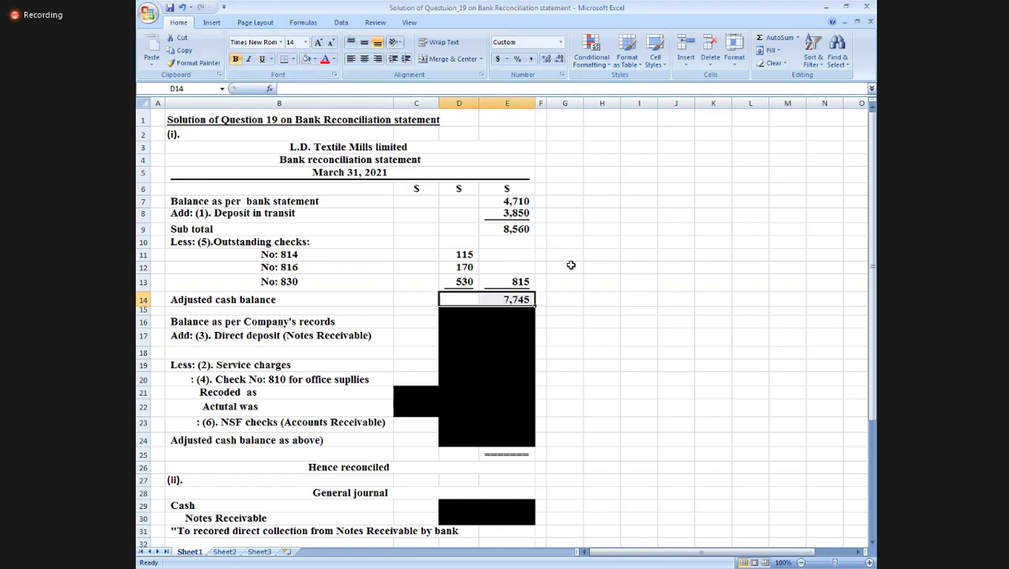
Clear the black fill from D15:E15 to show the double underline below the adjusted cash balance.
click(522, 282)
click(316, 303)
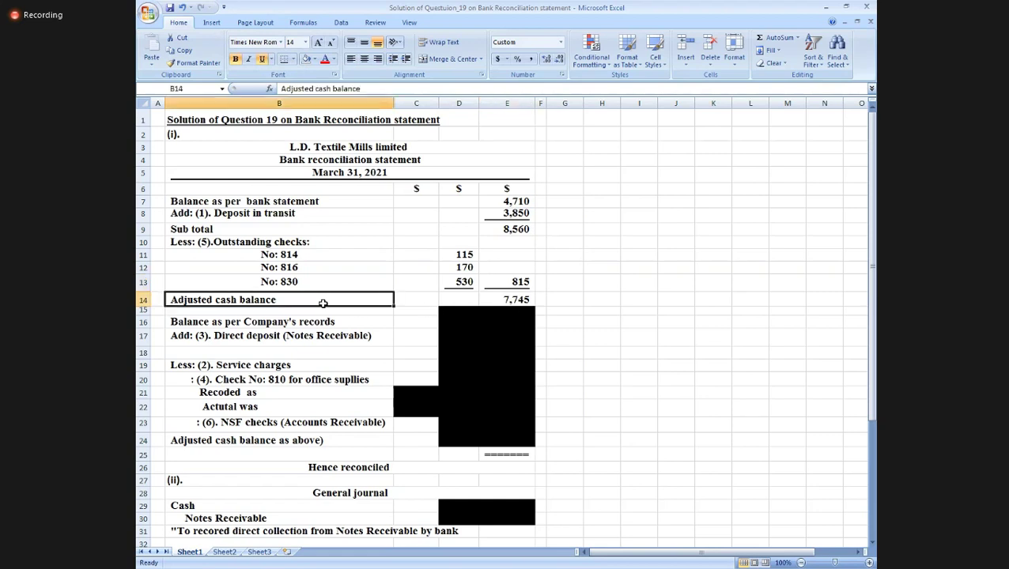
click(483, 301)
drag(455, 317, 526, 309)
click(479, 319)
click(457, 311)
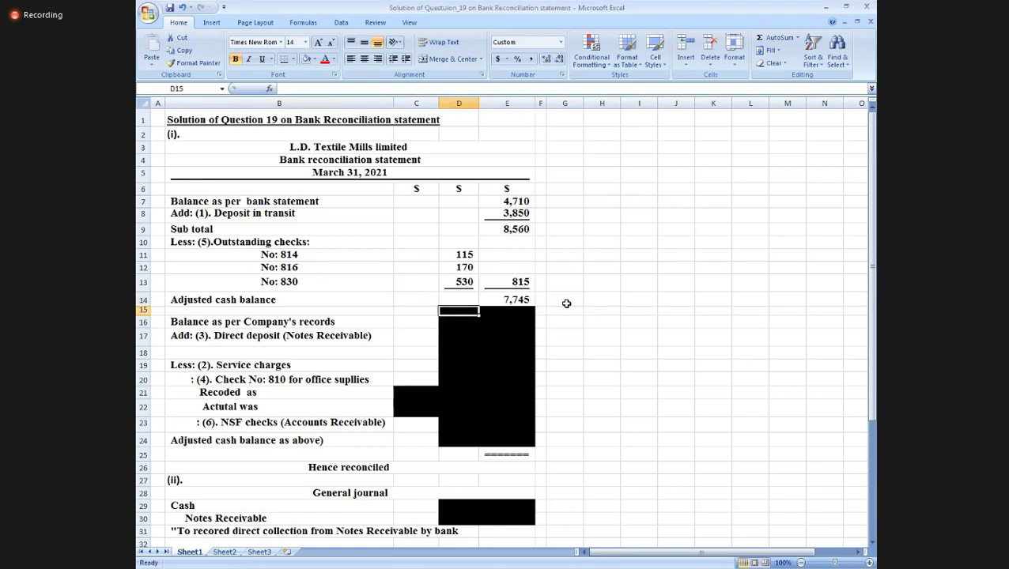
key(ctrl+z)
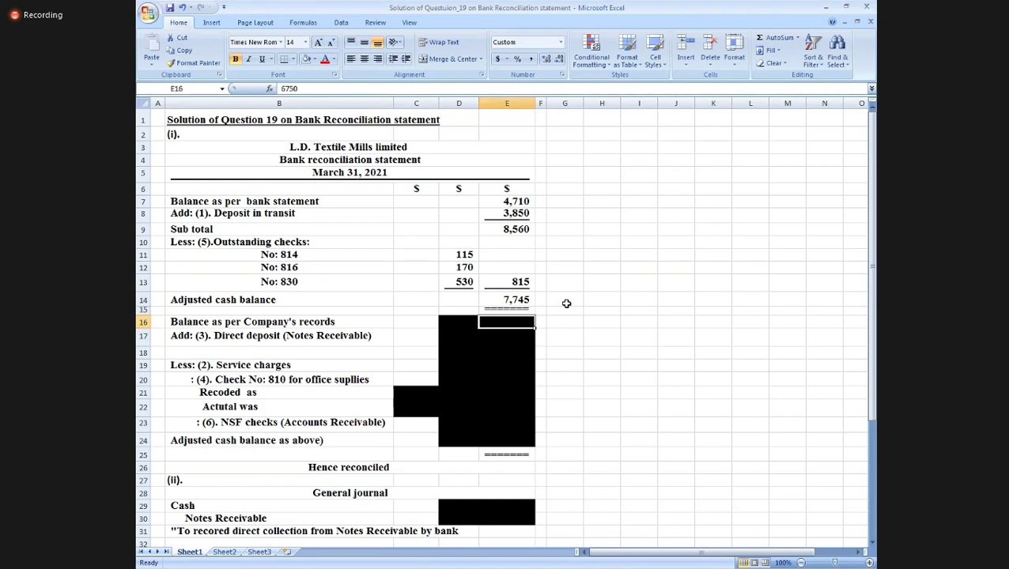
Remove the black fill from D16:E17 to reveal the company's records balance and the direct deposit.
key(Left)
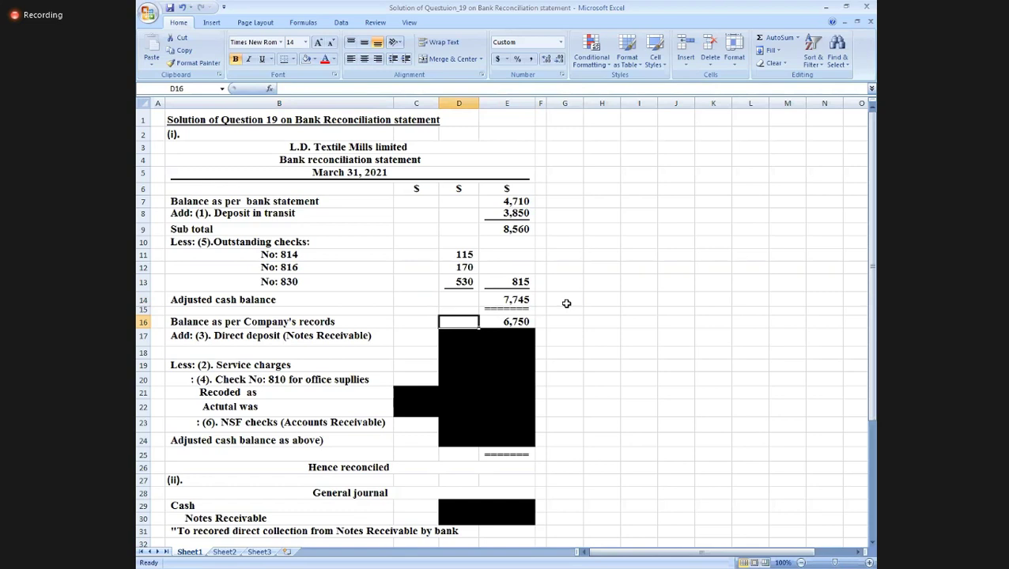
key(Down)
key(F4)
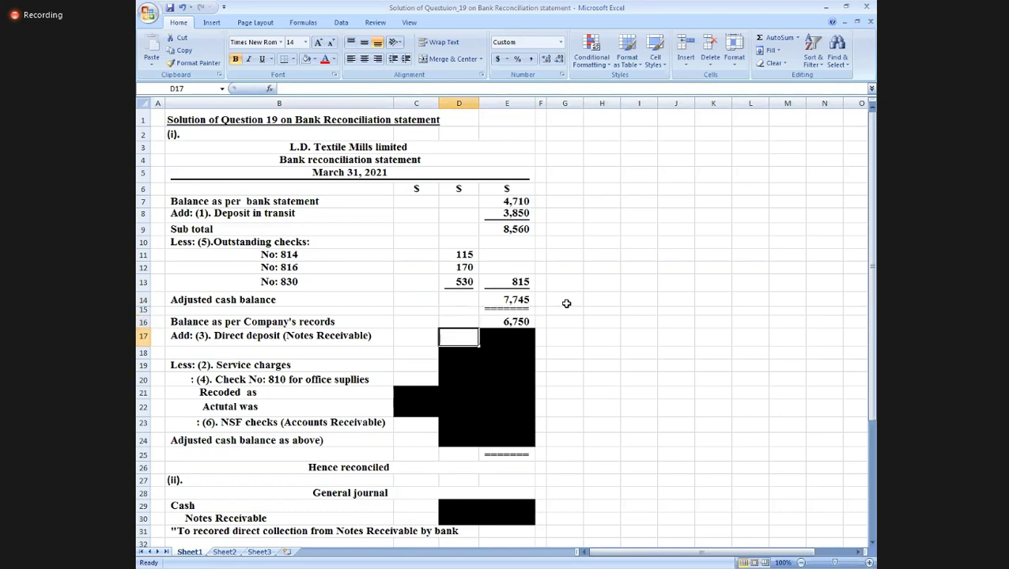
key(Right)
key(F4)
Clear the black fill from E18 and D18 to reveal the sum after the direct deposit.
key(Down)
key(F4)
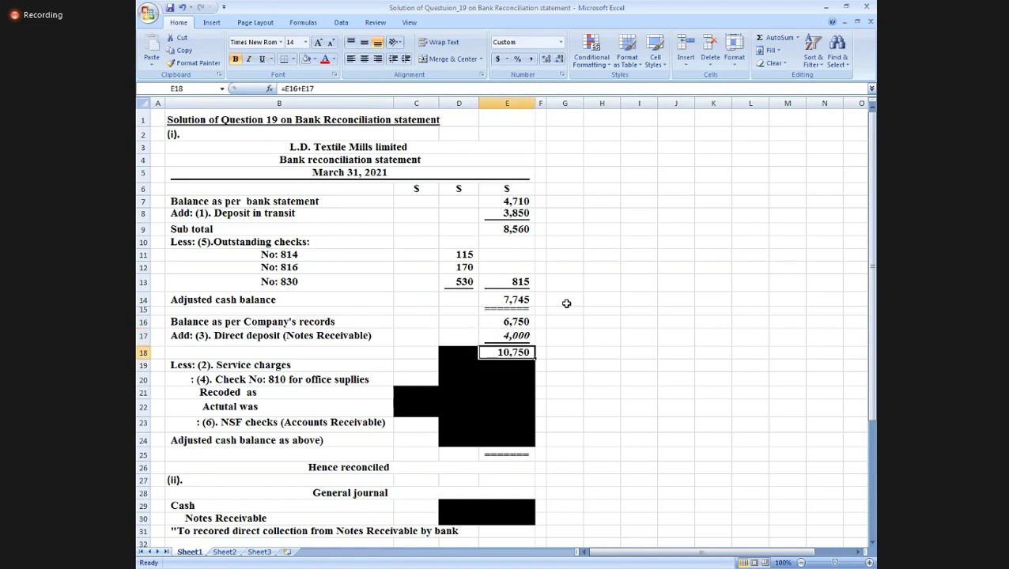
key(Left)
key(F4)
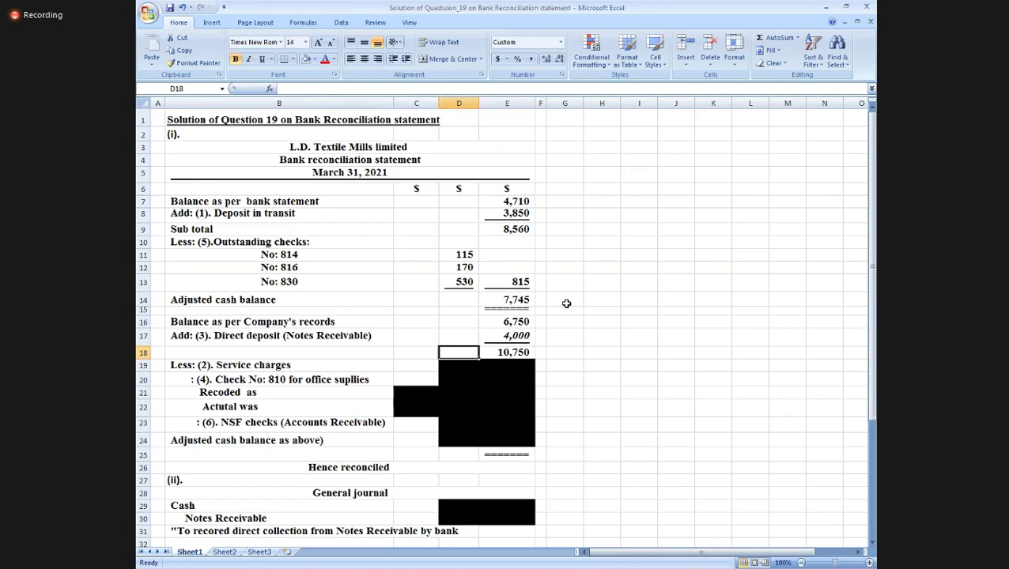
Remove the black fill from D19:E19 to reveal the service charges amount.
key(Right)
key(Down)
key(shift+Left)
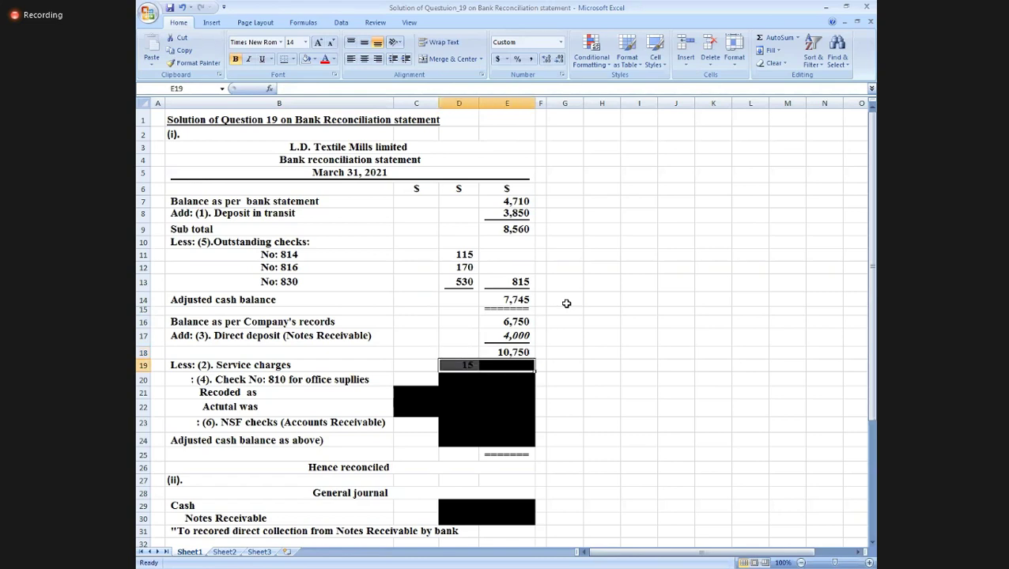
click(305, 59)
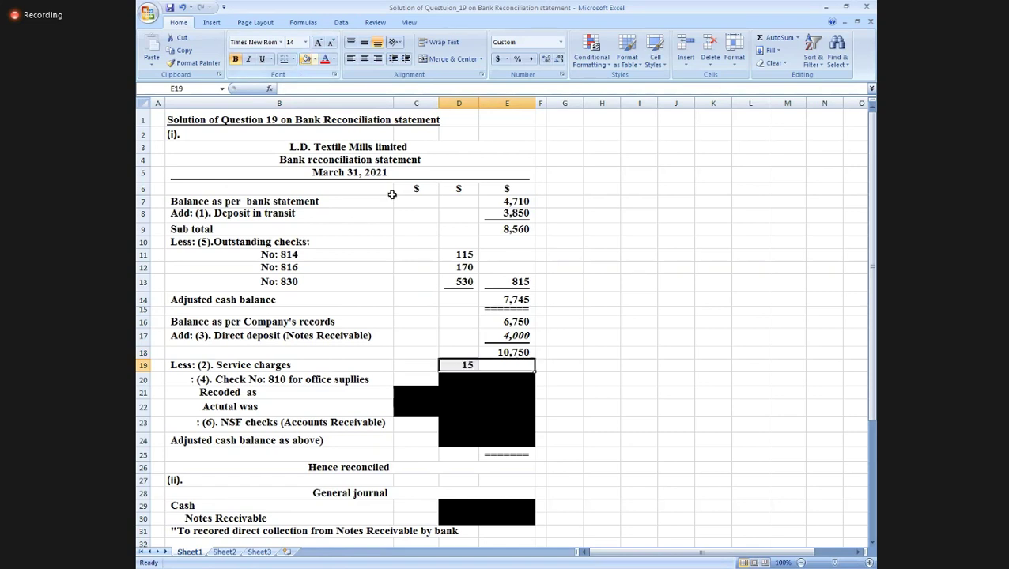
click(585, 378)
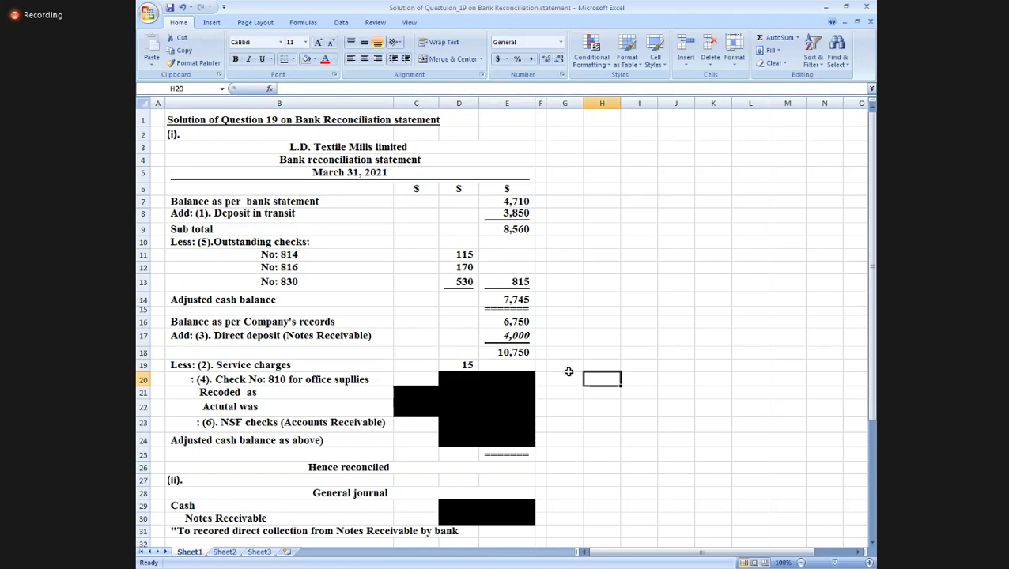
Clear the black fill from D20:E20 and C21:E21 to reveal the recorded amount of check No. 810.
click(467, 379)
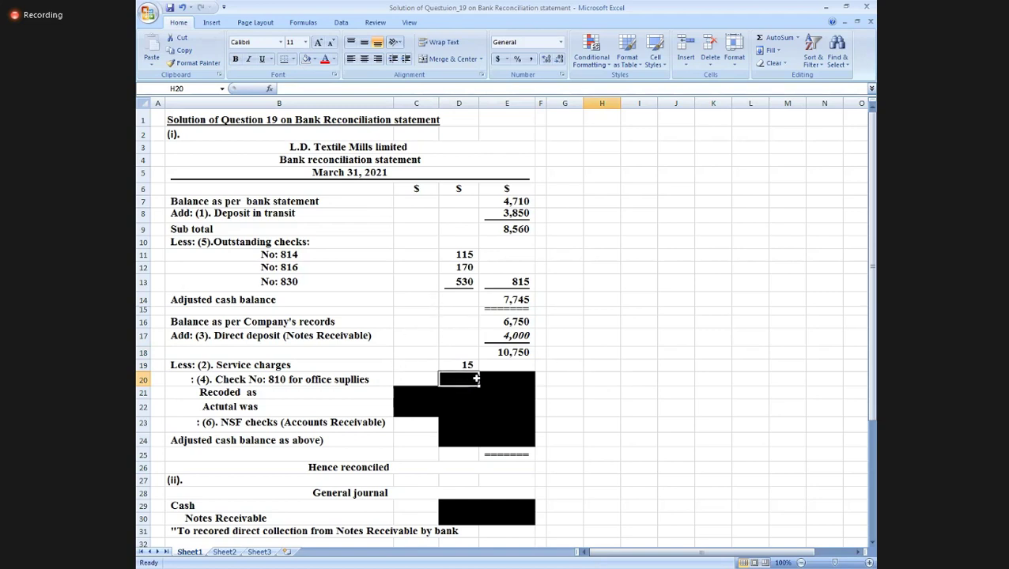
drag(469, 379, 522, 379)
key(Down)
key(Left)
key(shift+Right)
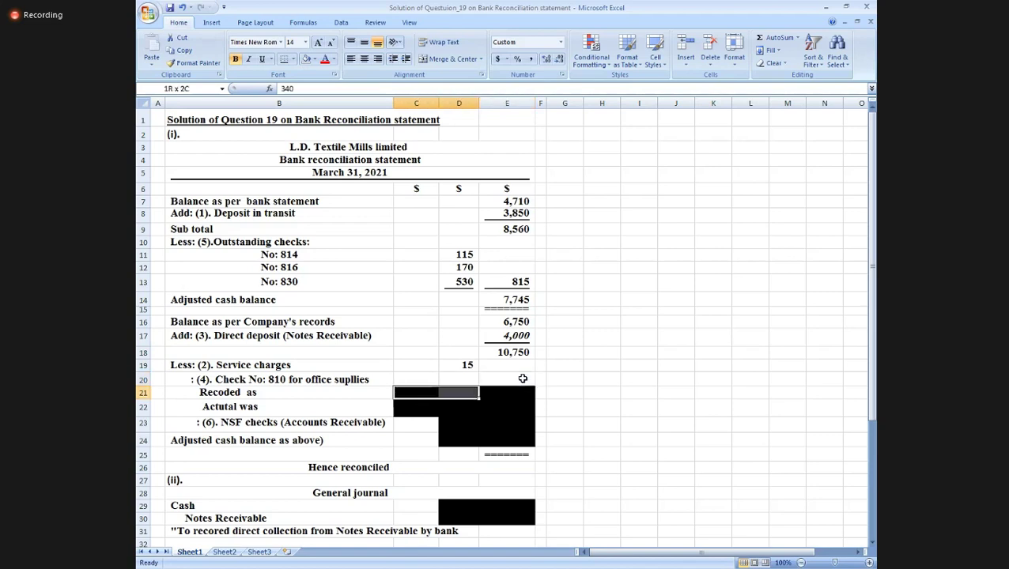
key(shift+Right)
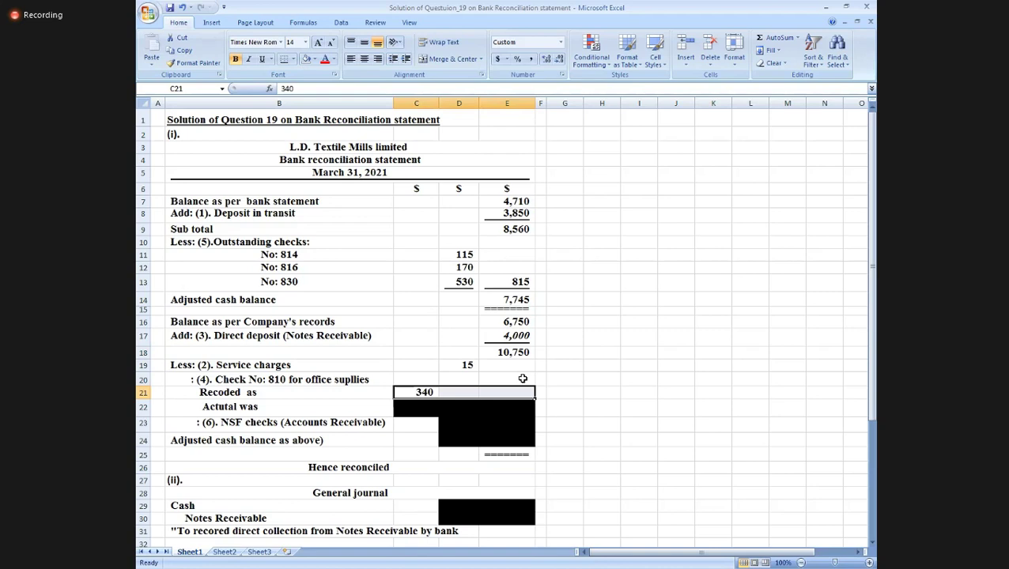
Remove the black fill from C22:E22 to reveal the actual amount of check No. 810 and the difference.
key(Down)
key(shift+Right)
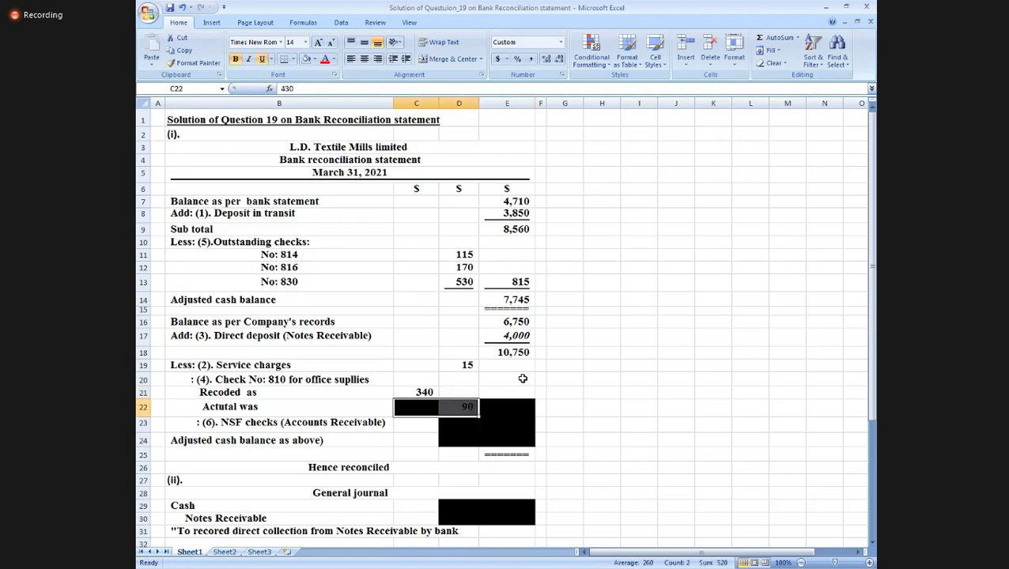
key(Left)
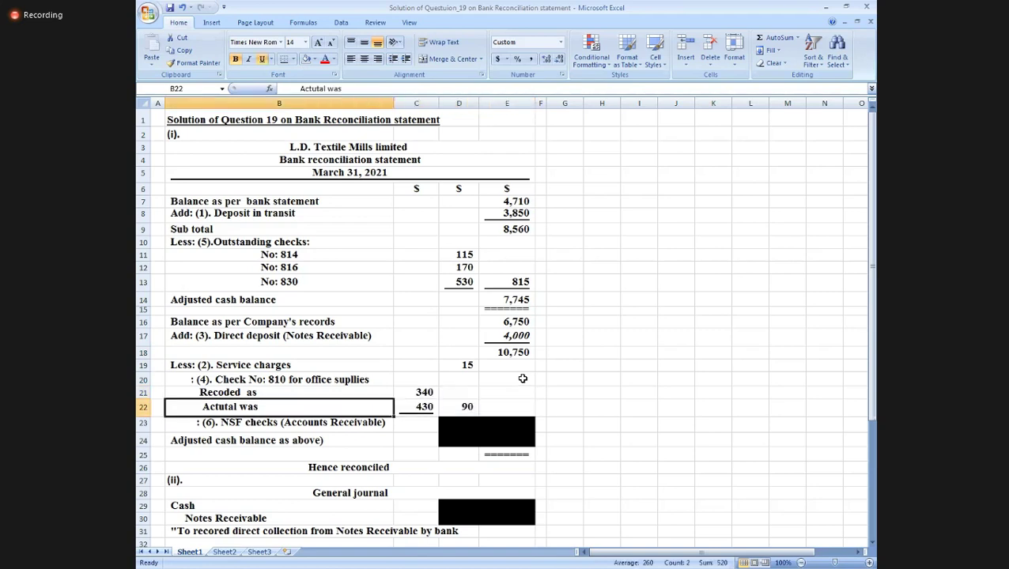
key(Down)
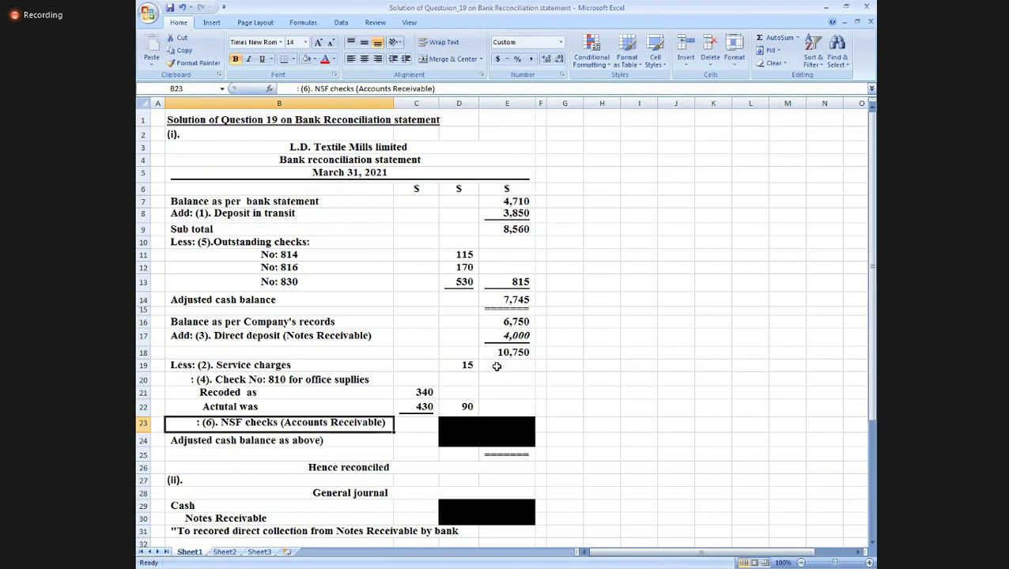
Examine the recorded and actual amounts of check No. 810 in C21:C22 against the difference in D22.
click(406, 392)
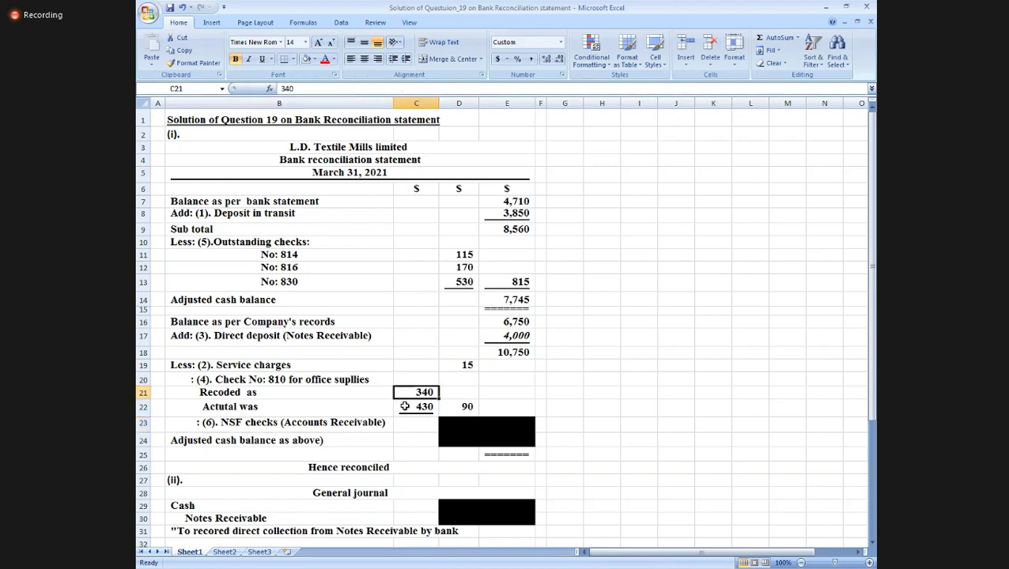
click(463, 406)
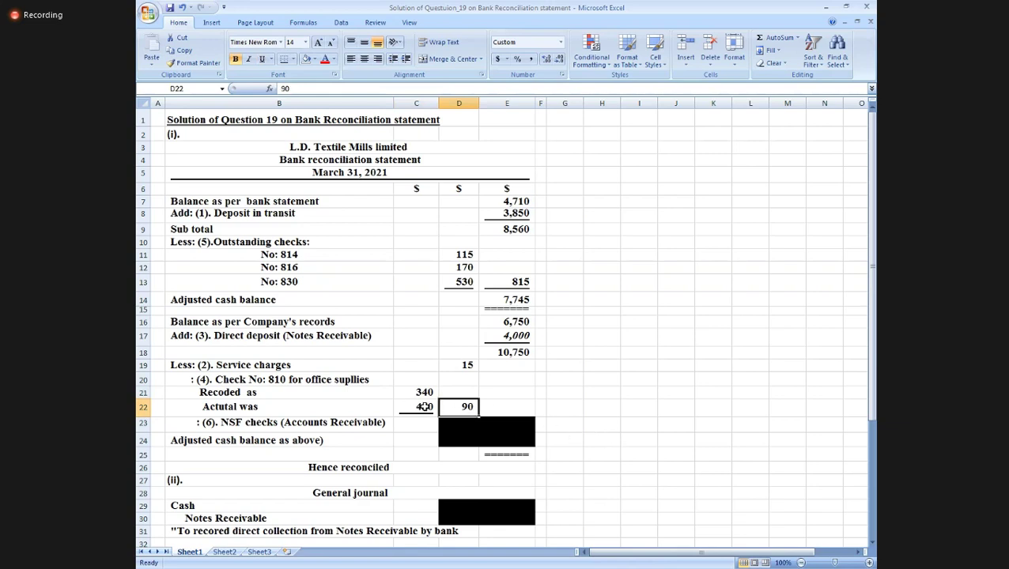
click(226, 381)
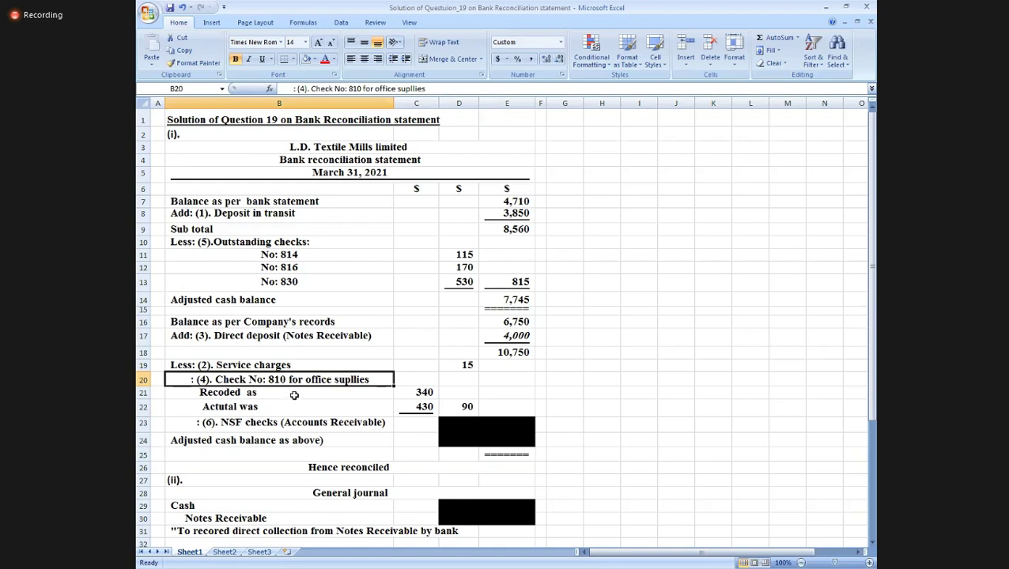
click(406, 395)
click(397, 407)
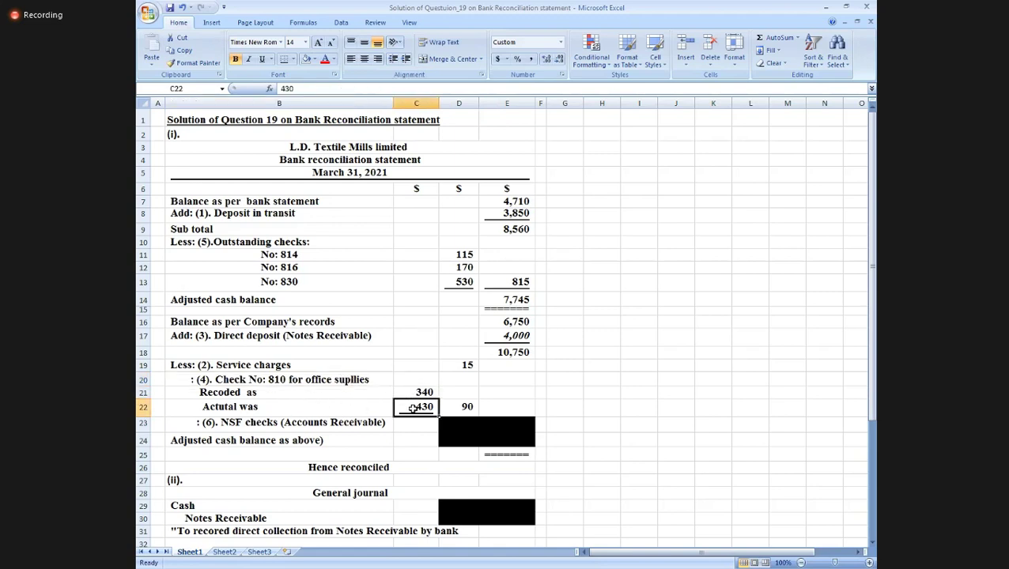
click(454, 407)
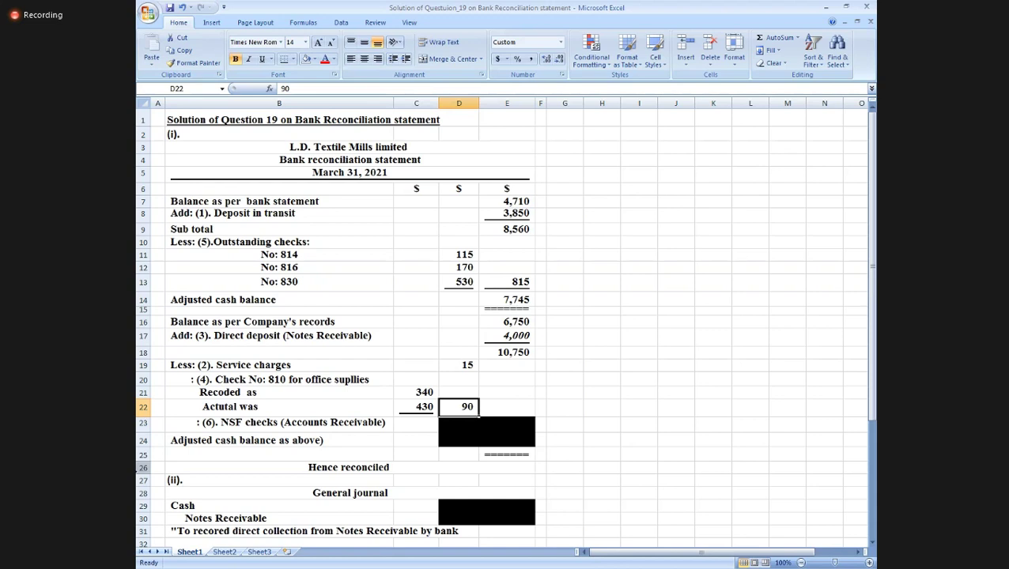
Clear the black fill from D23:E23 to reveal the NSF checks amount and the total deductions.
click(451, 425)
drag(452, 425, 506, 425)
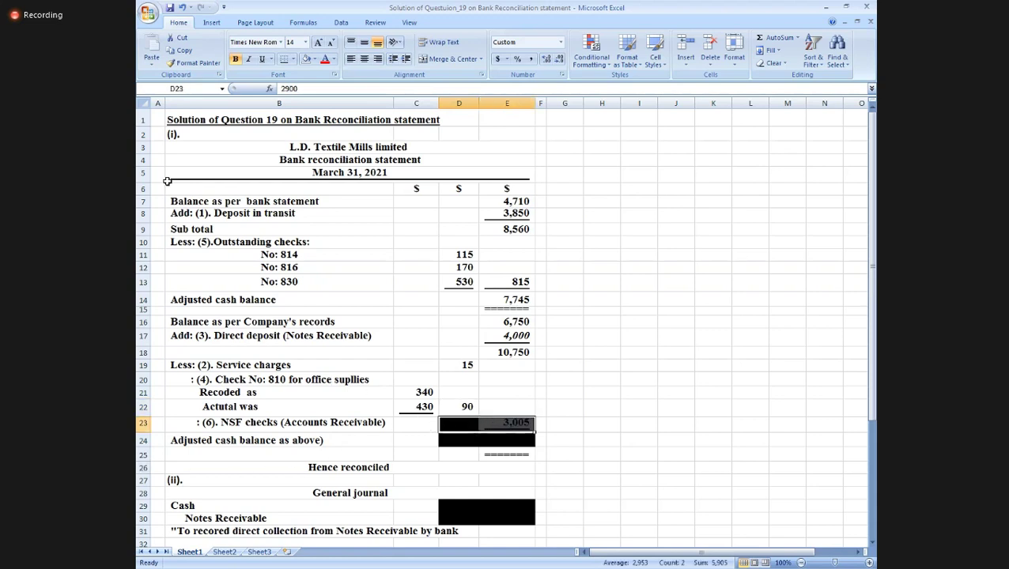
click(165, 39)
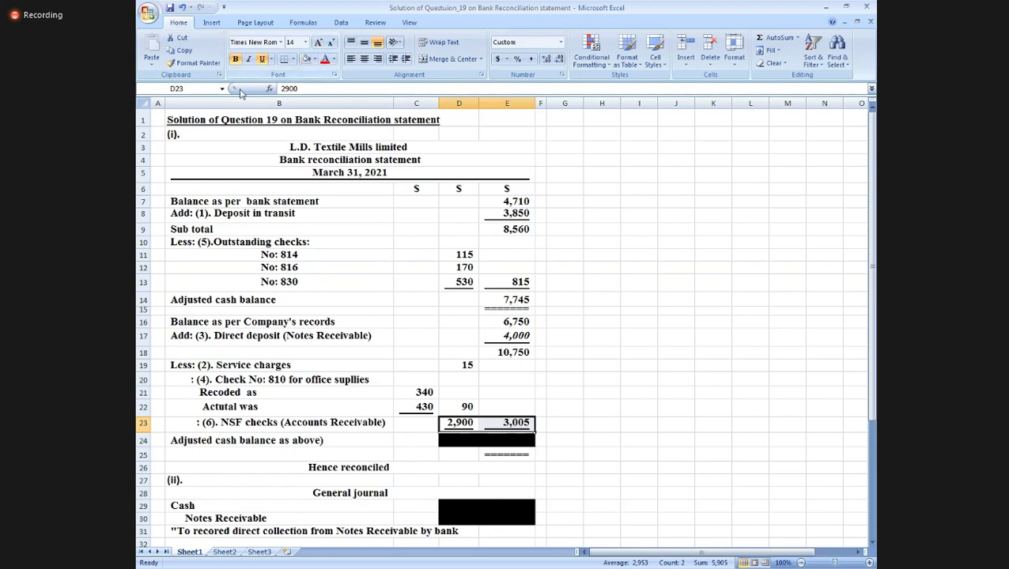
Remove the black fill from D24:E24 to reveal the adjusted cash balance of the company's records.
drag(461, 439, 528, 438)
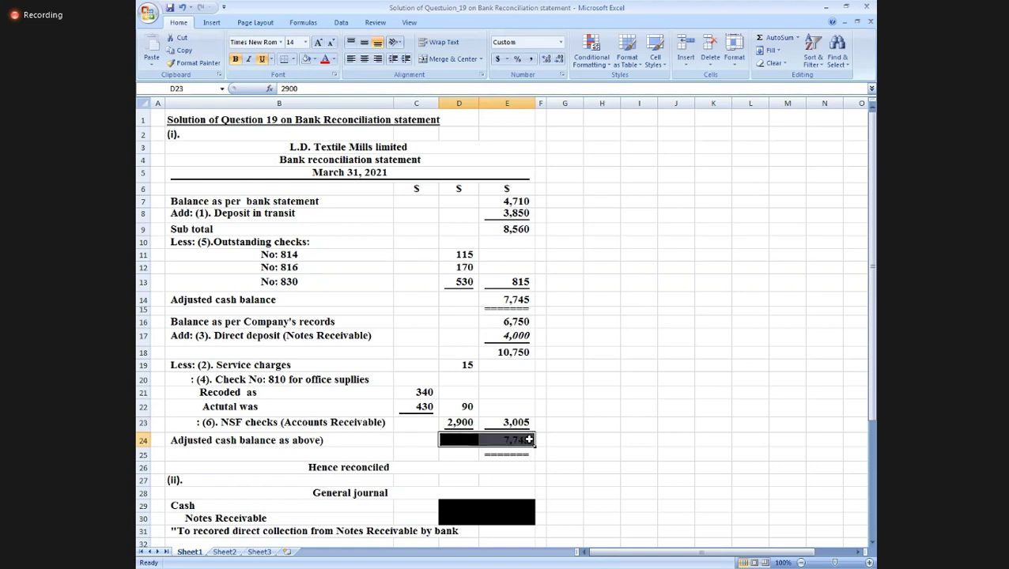
click(305, 59)
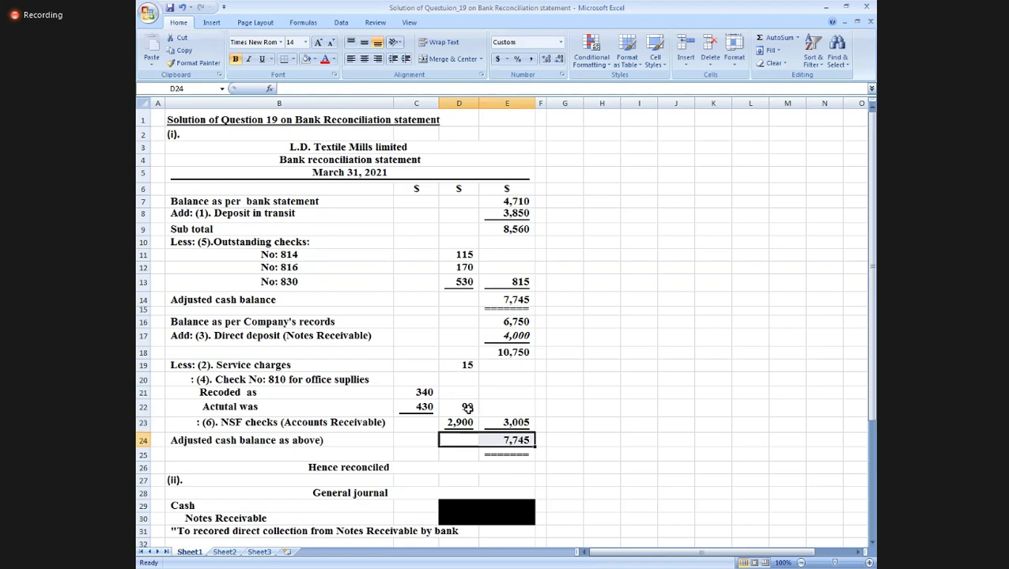
key(Down)
key(Down)
key(Down)
key(Right)
Check how the deductions in D19:D23 add up to E23 and how E24 follows from E18 and E23.
click(466, 425)
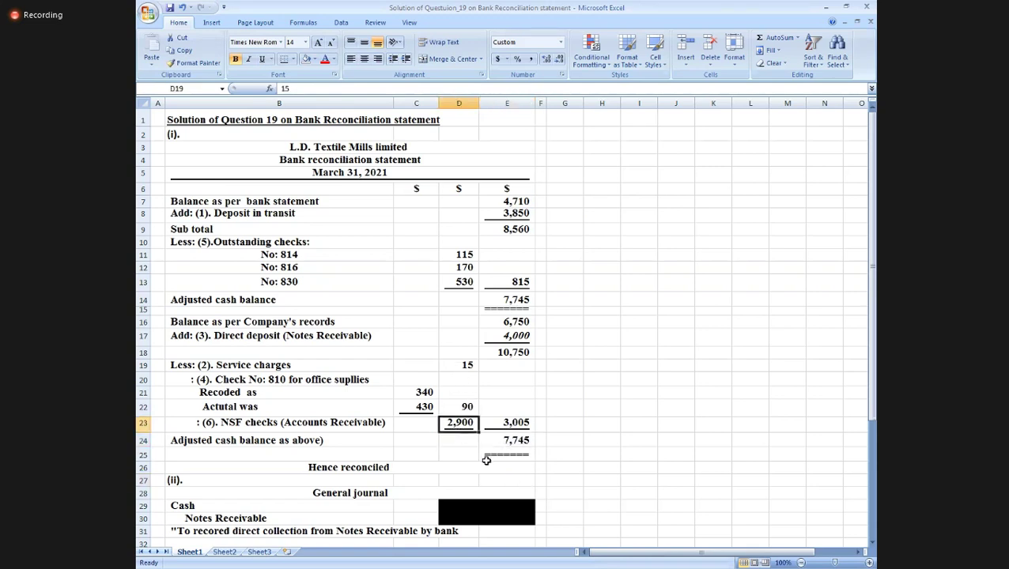
click(508, 422)
drag(455, 378, 461, 408)
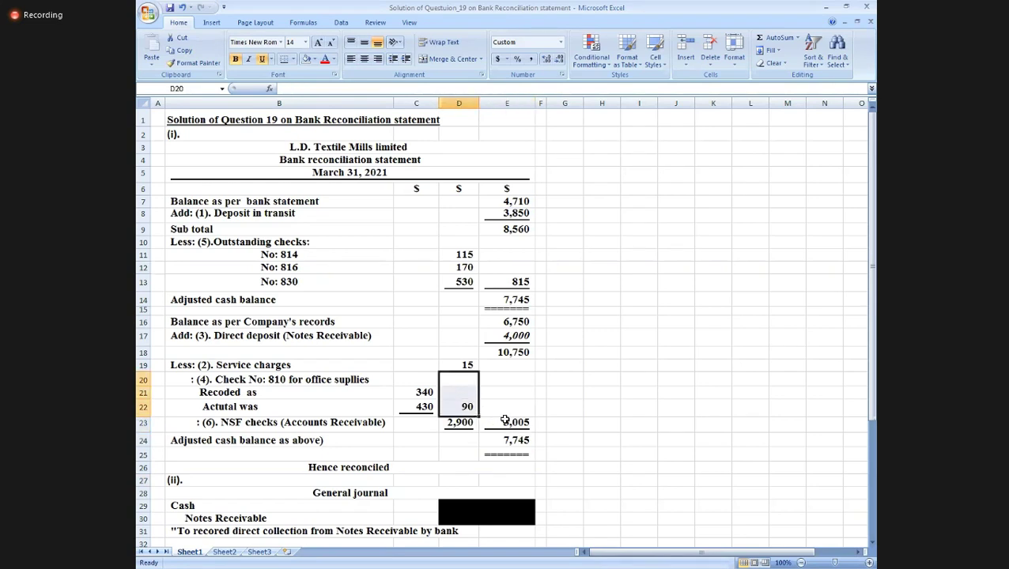
drag(470, 366, 470, 419)
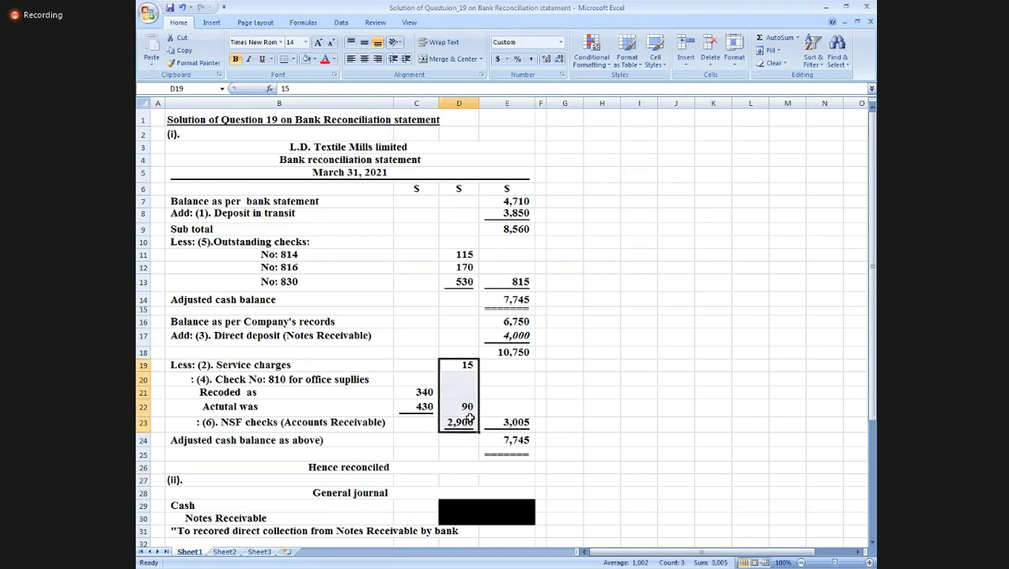
click(554, 421)
click(493, 353)
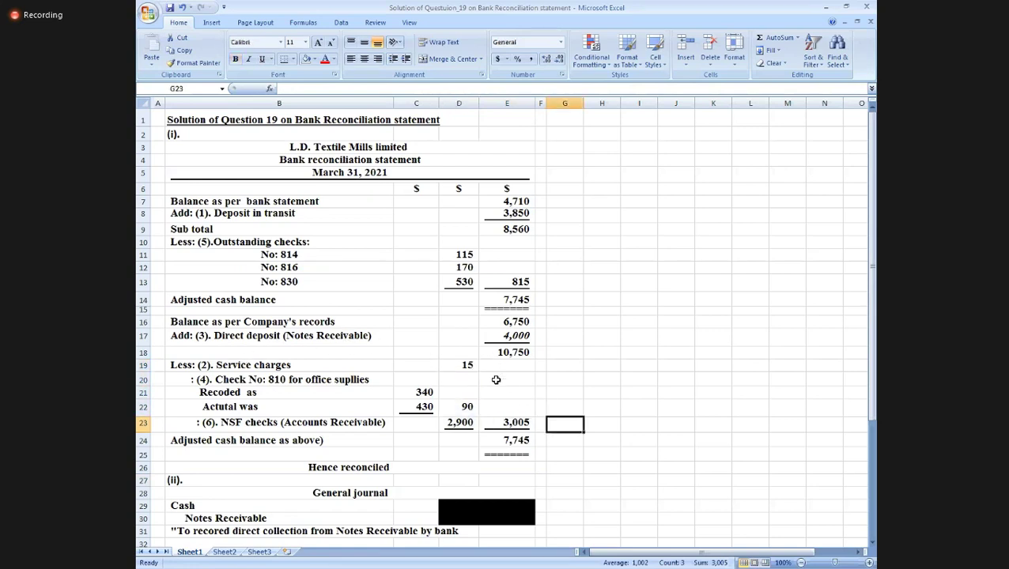
click(506, 440)
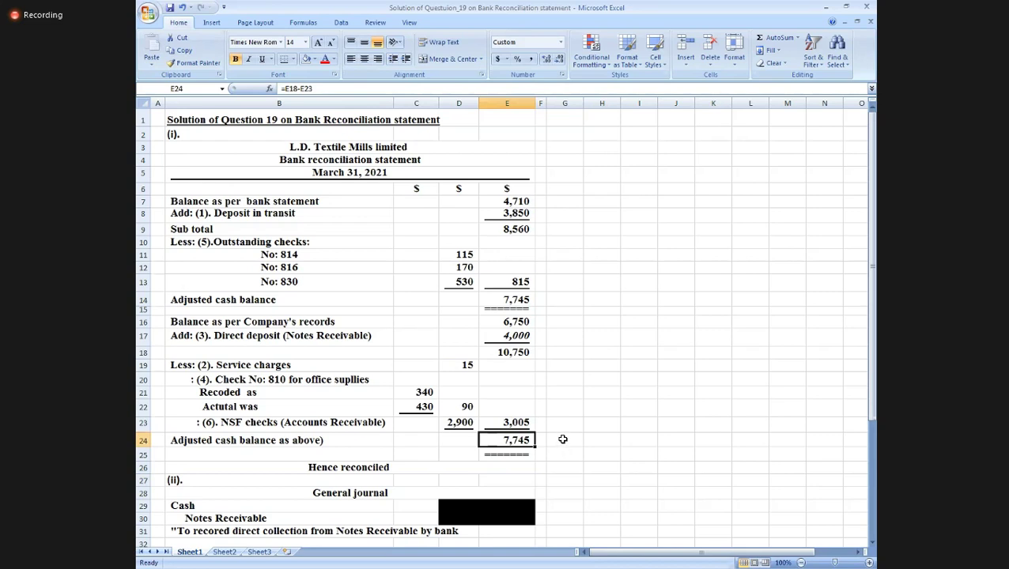
Compare the adjusted cash balances in E14 and E24 and review the "Hence reconciled" line.
click(499, 303)
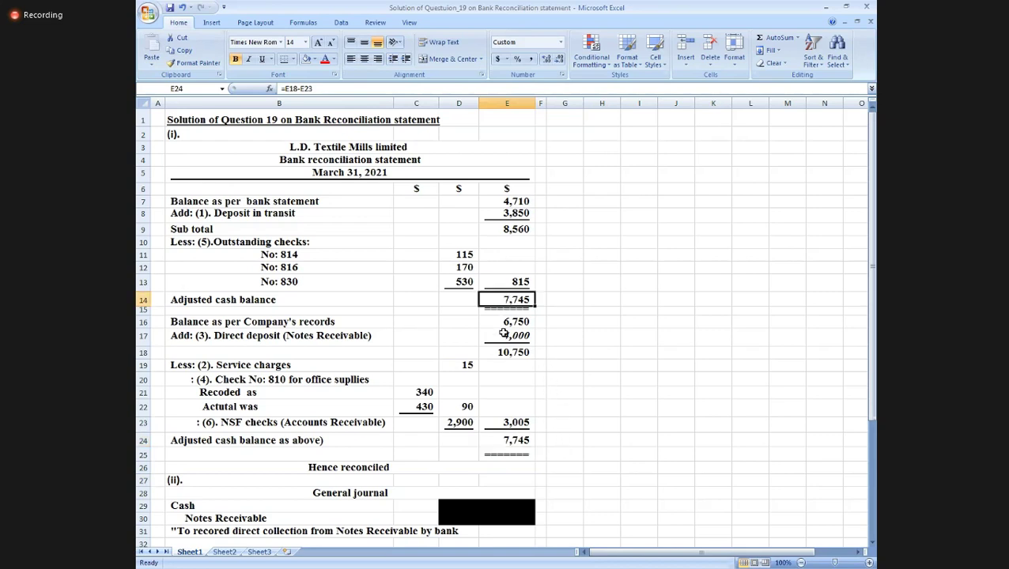
click(251, 441)
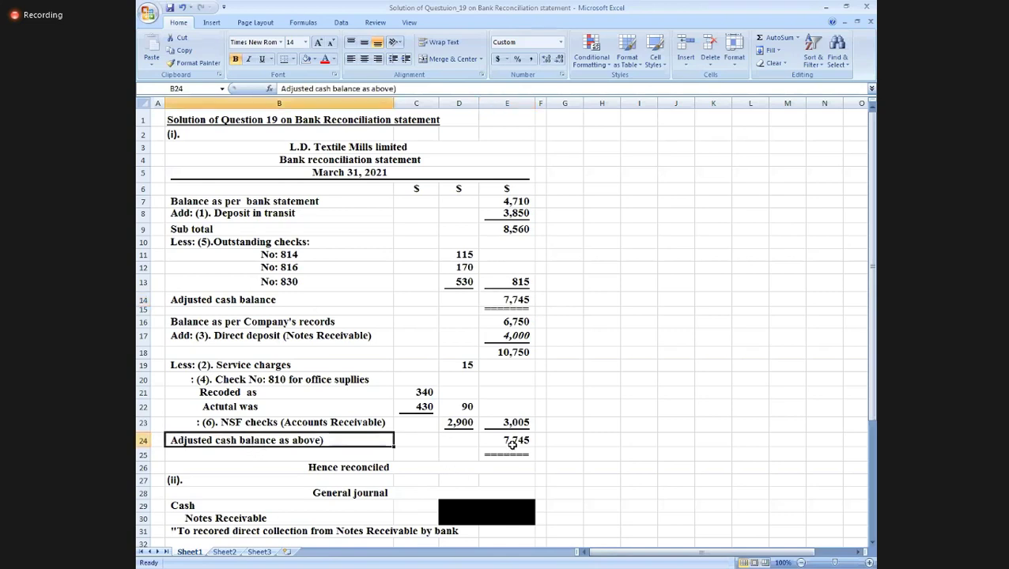
click(513, 445)
click(522, 301)
click(518, 439)
click(309, 465)
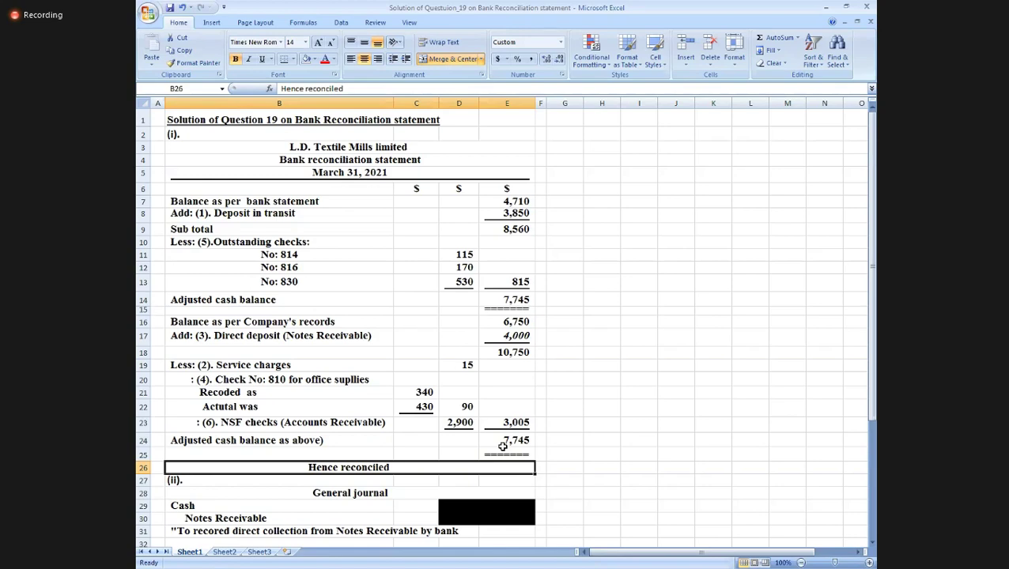
Clear the black fill from D29:E30 to reveal the cash and notes receivable journal entry for the direct deposit in E17.
key(space)
click(347, 344)
click(525, 337)
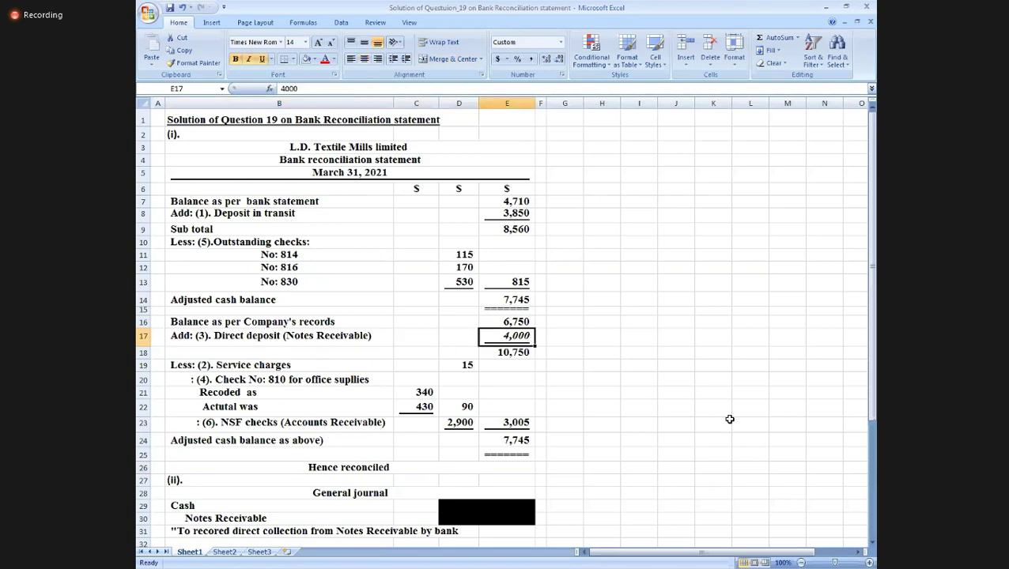
drag(873, 411, 580, 444)
click(613, 439)
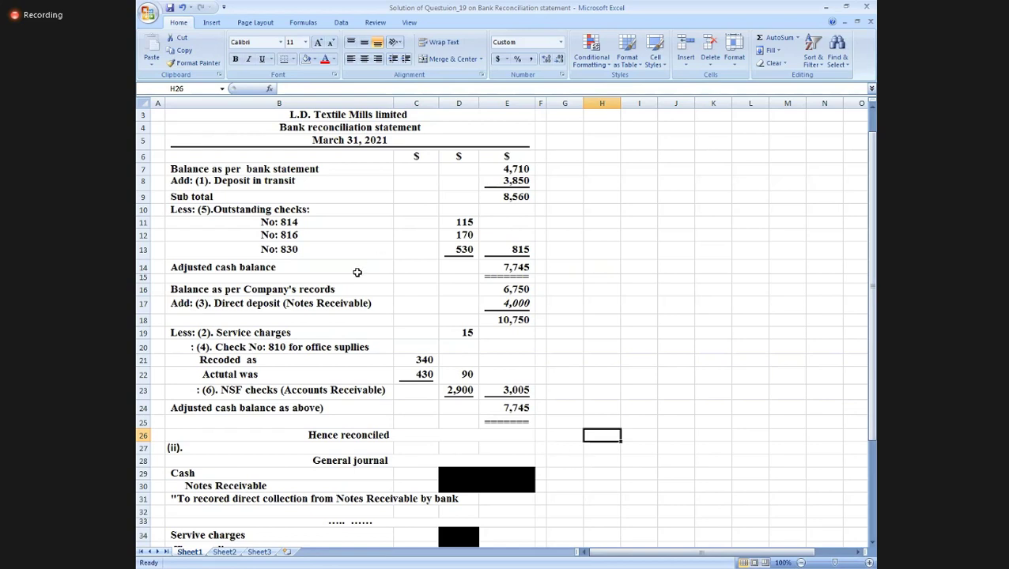
click(453, 475)
drag(453, 475, 506, 485)
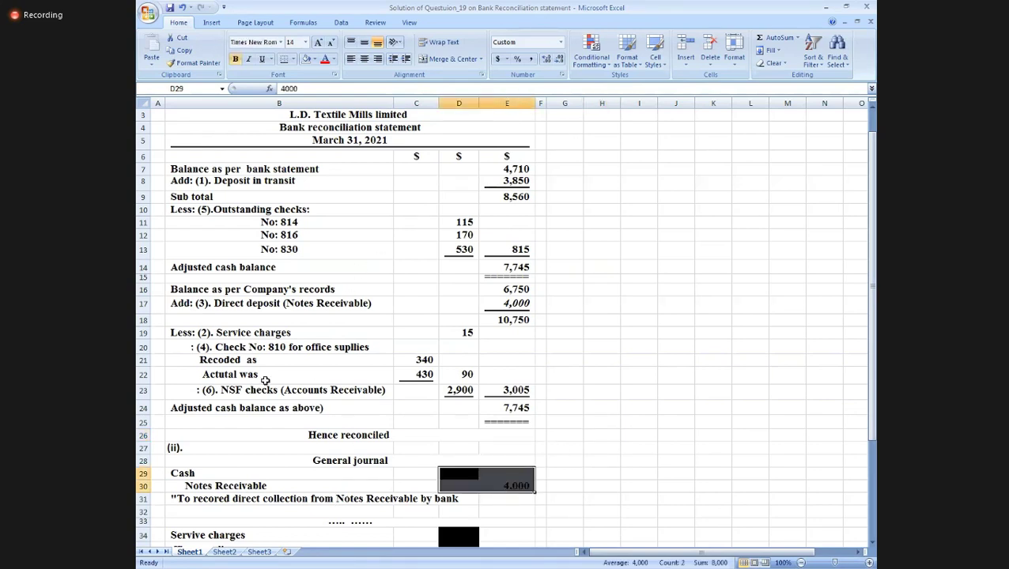
click(306, 58)
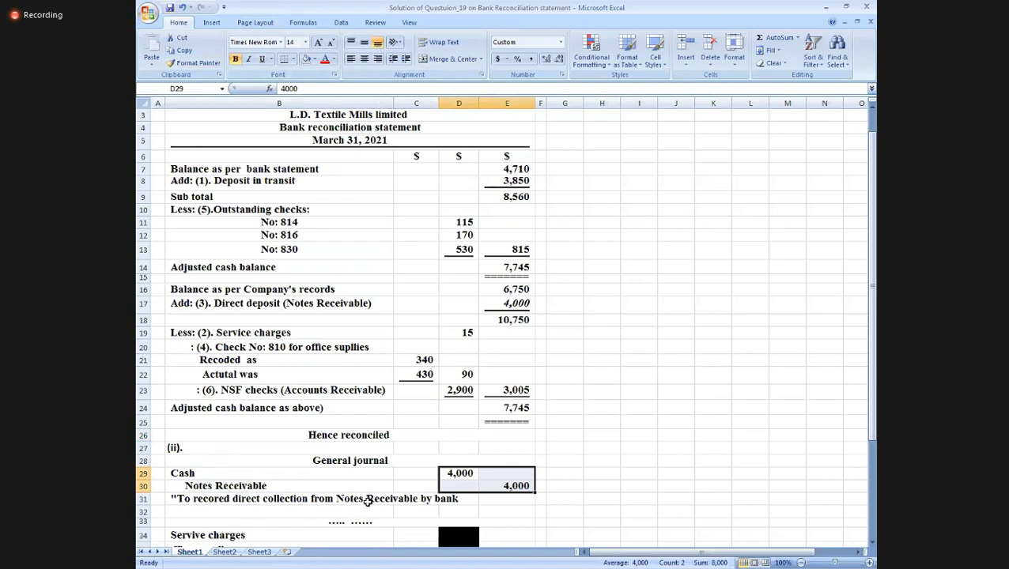
click(367, 504)
click(477, 510)
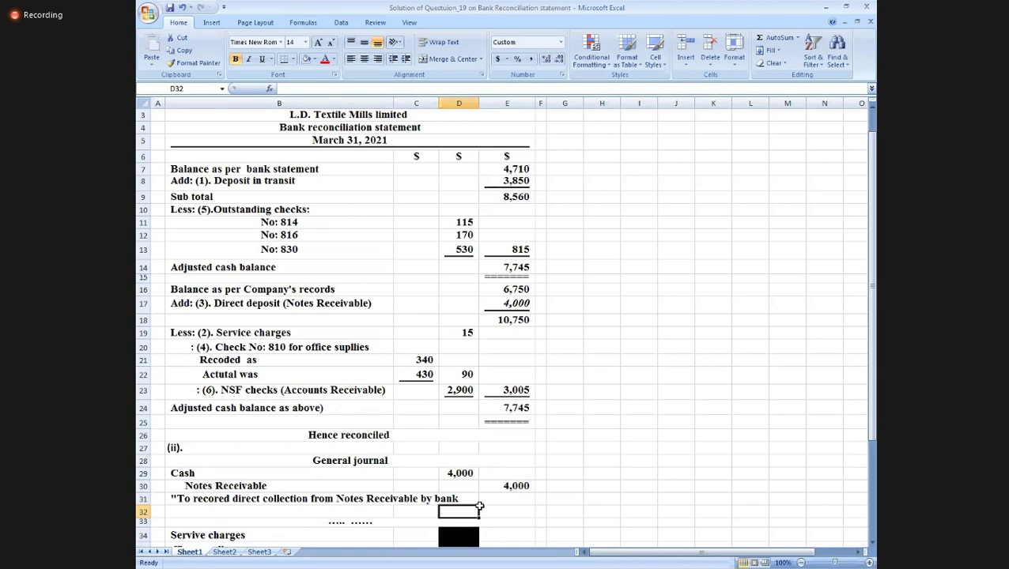
Remove the black fill from D34:D36 to reveal the service charges, office supplies and accounts receivable debits.
key(Left)
key(Left)
key(Up)
key(Up)
key(Up)
key(Down)
key(Down)
key(Down)
key(Down)
key(Down)
key(Up)
key(Right)
key(Right)
key(shift+Down)
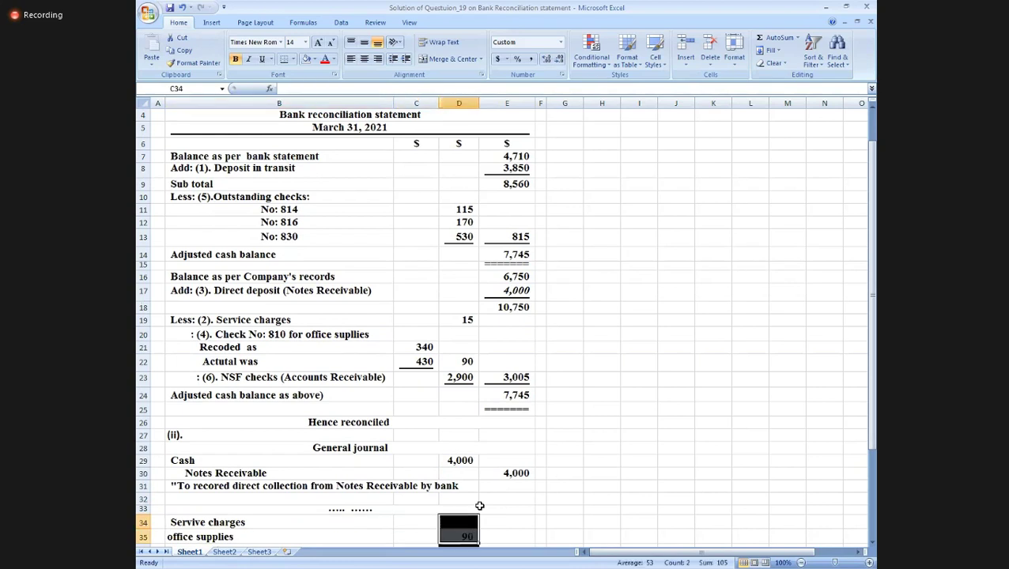
key(shift+Down)
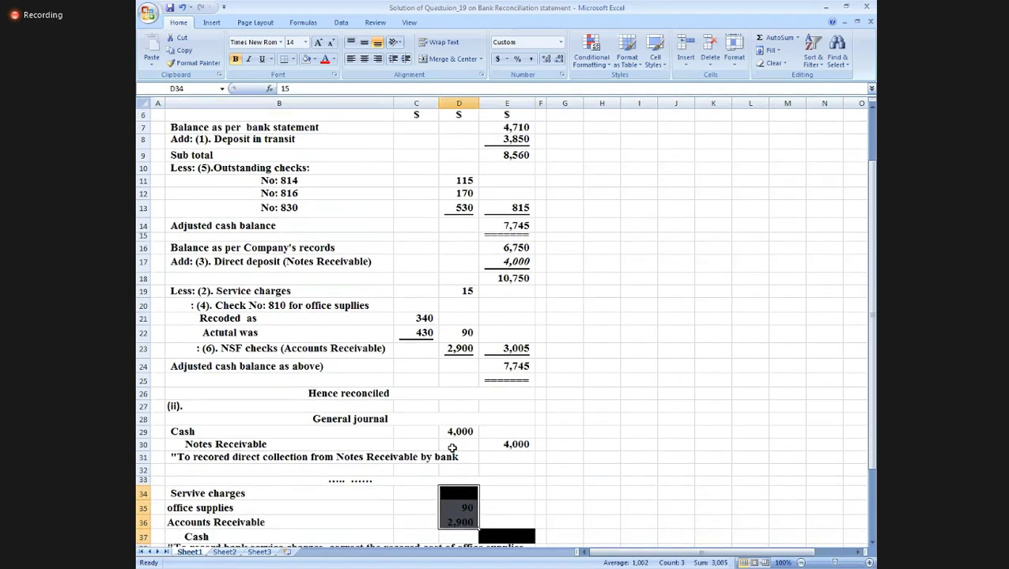
click(307, 61)
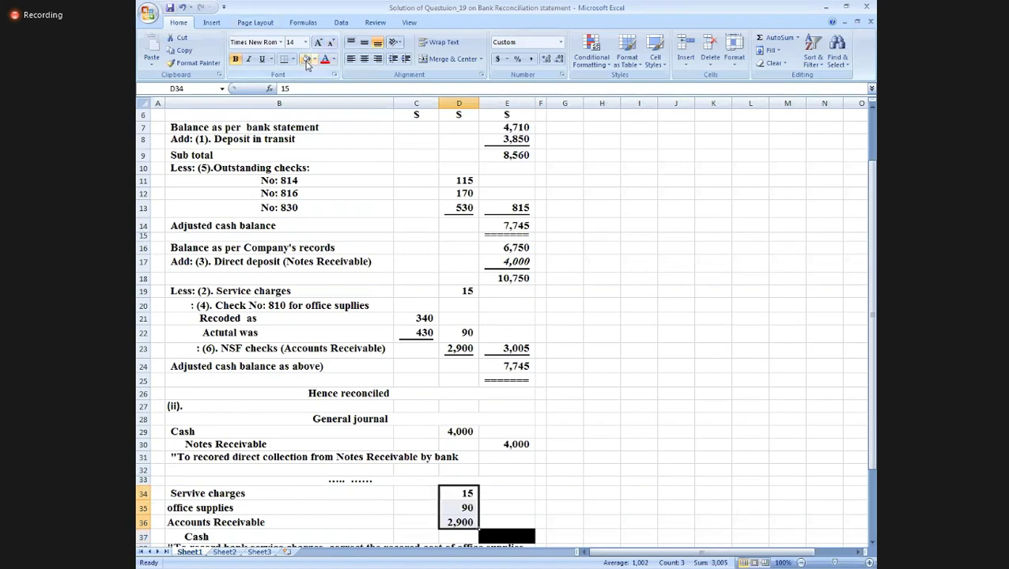
Trace the service charges debit in the general journal back to its amount in D19 of the reconciliation.
key(Up)
key(Up)
key(Up)
key(Up)
key(Up)
key(Up)
key(Up)
key(Up)
key(Up)
key(Up)
key(Up)
key(Up)
key(Up)
key(Up)
key(Up)
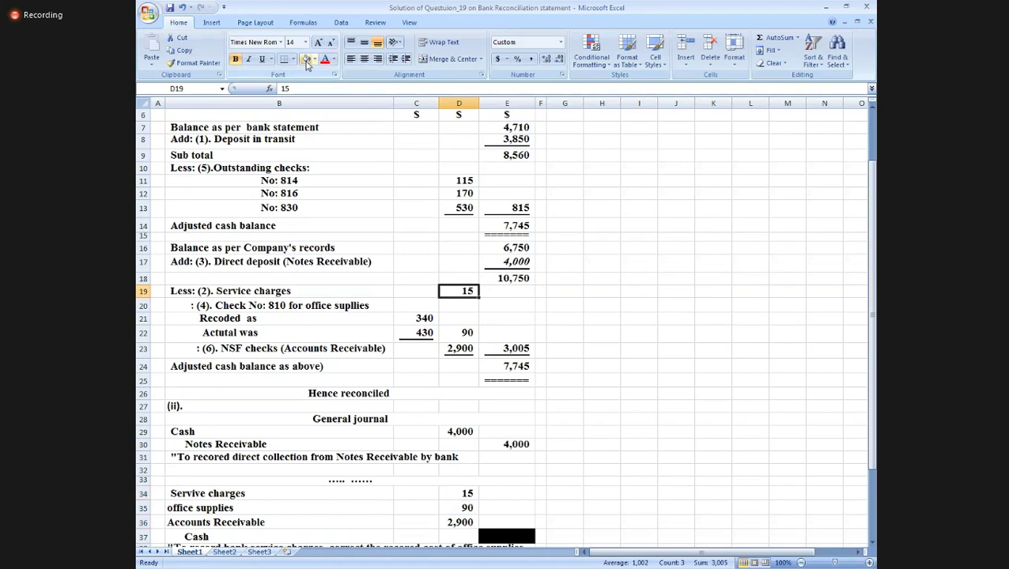
Compare the recorded and actual amounts of check No. 810 in C21:C22 with the office supplies entry in row 35.
key(Down)
key(Down)
key(Left)
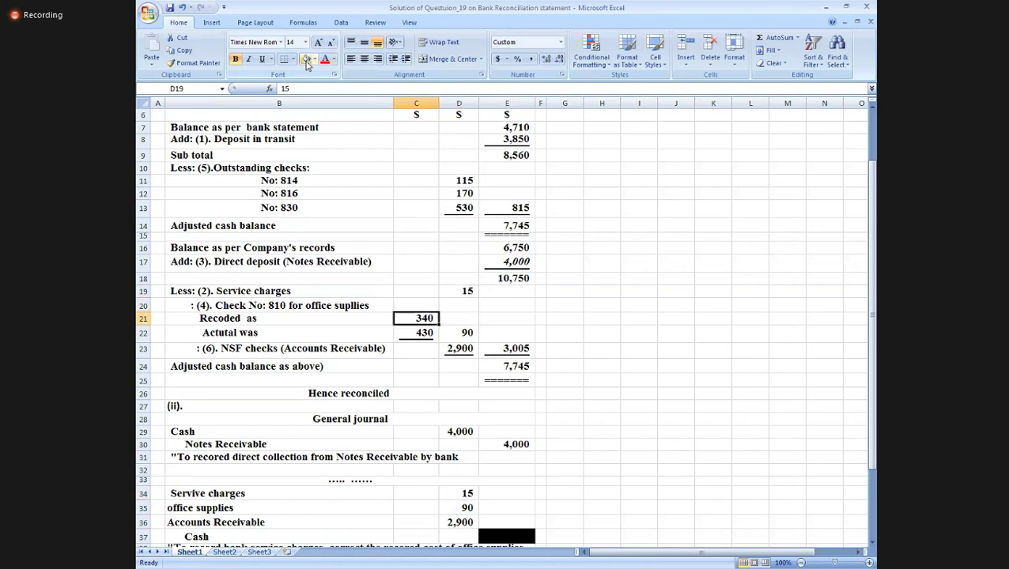
key(Down)
key(Down)
key(Down)
key(Down)
key(Down)
key(Down)
key(Down)
key(Down)
key(Down)
key(Down)
key(Down)
key(Down)
key(Down)
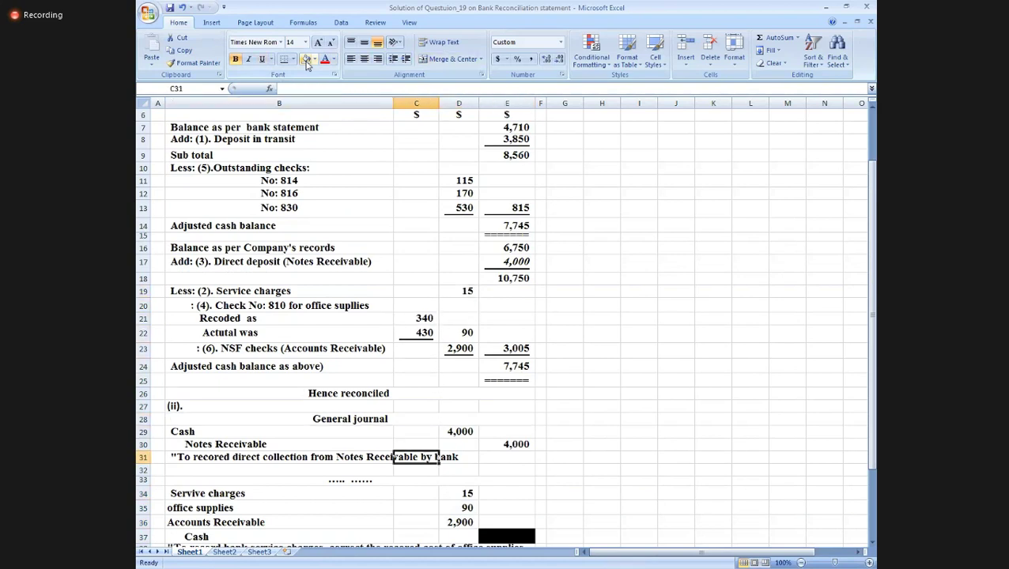
key(Down)
key(Left)
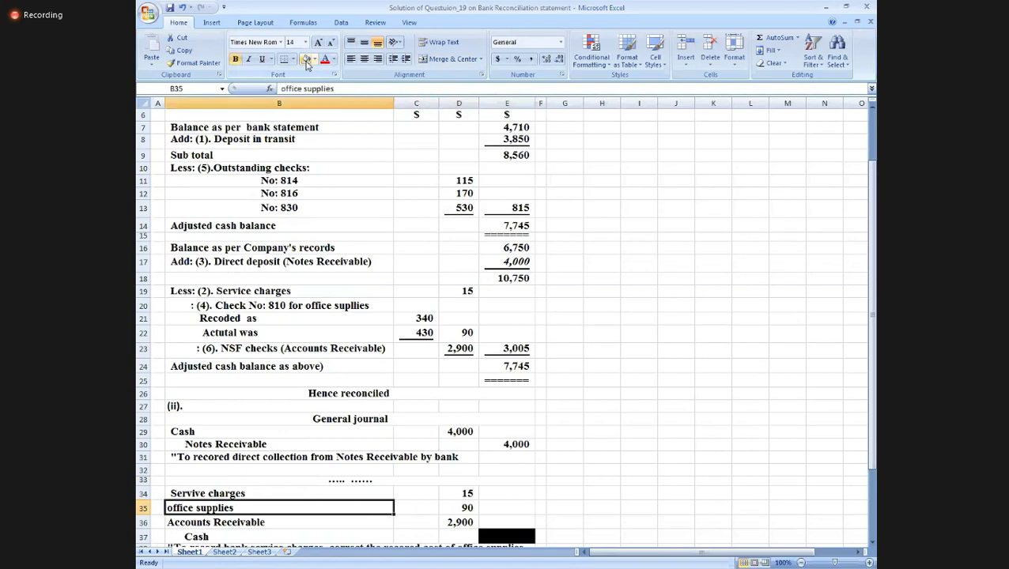
Try to change the first letter of the office supplies label in B35 and restore it to "office supplies".
key(F2)
key(Home)
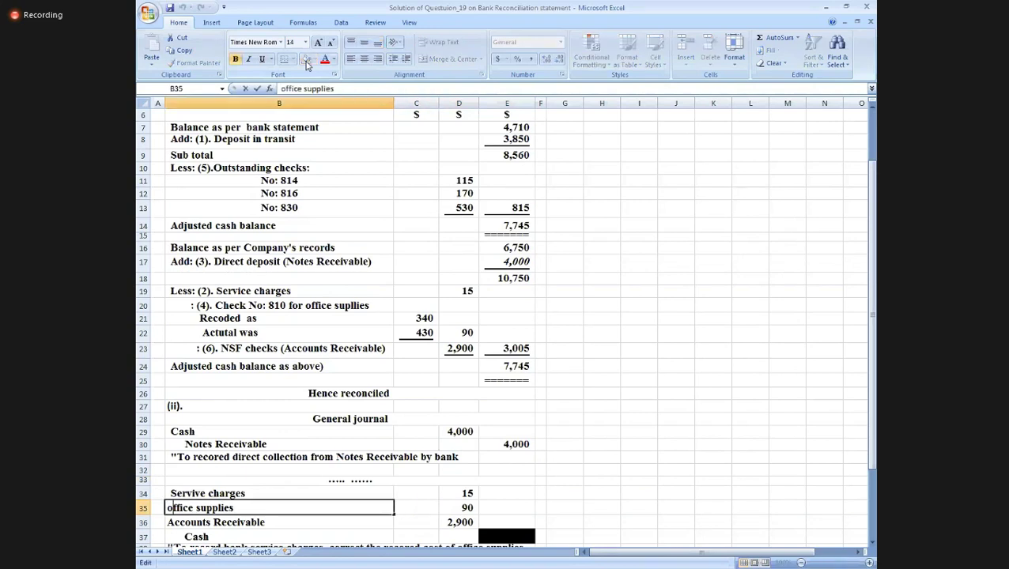
key(BackSpace)
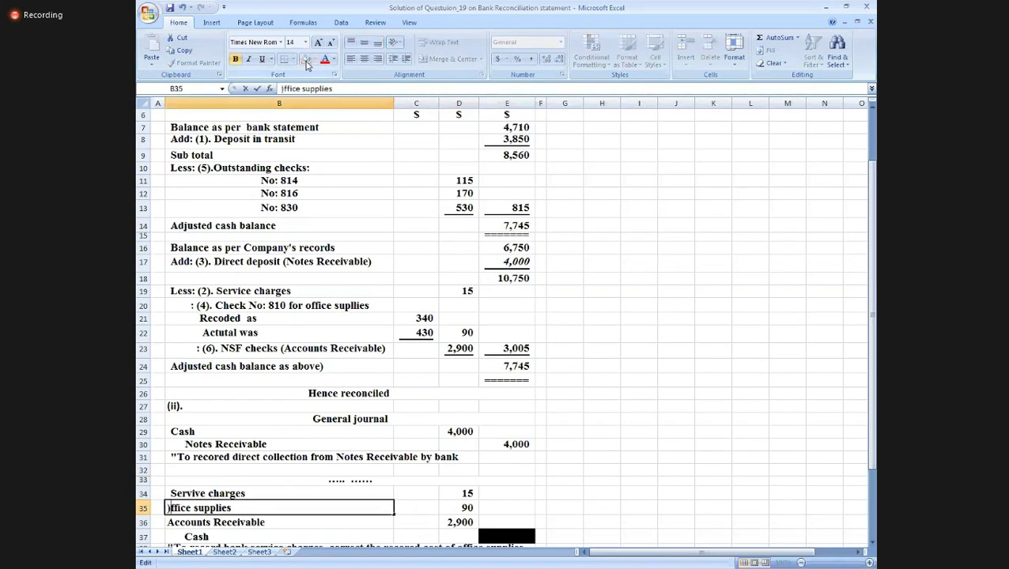
text())
key(Return)
key(Up)
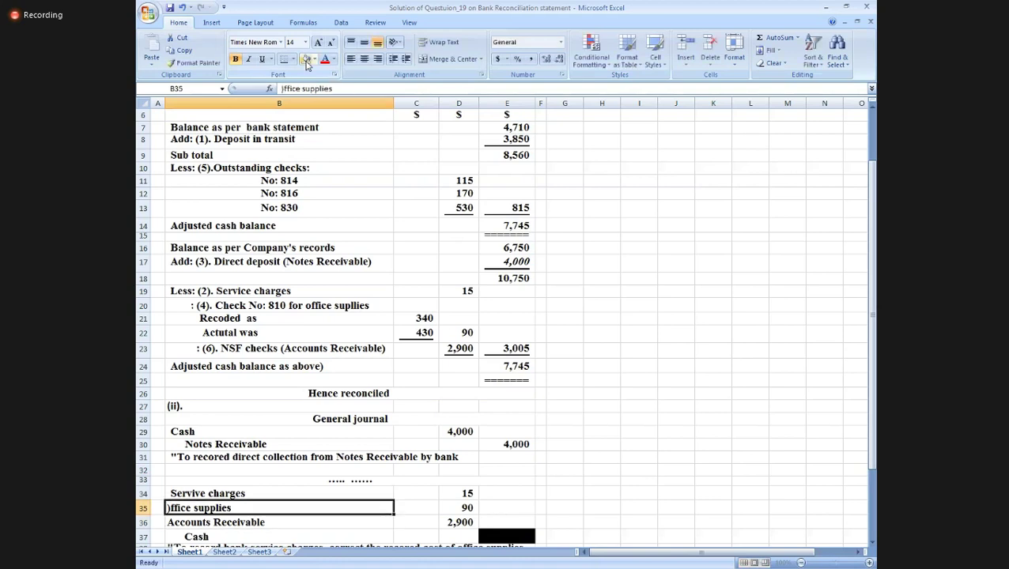
key(F2)
key(Home)
key(Delete)
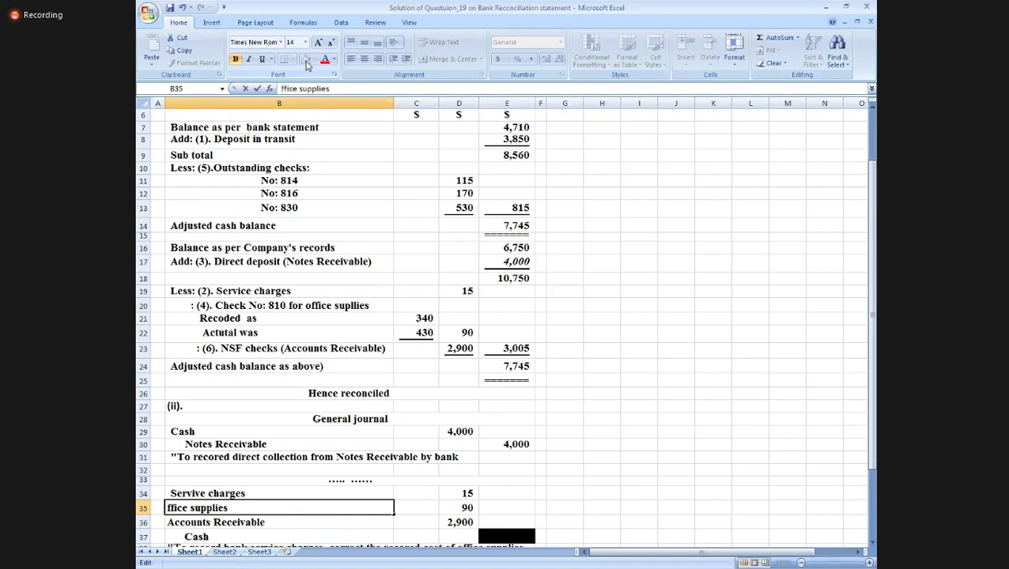
text(o)
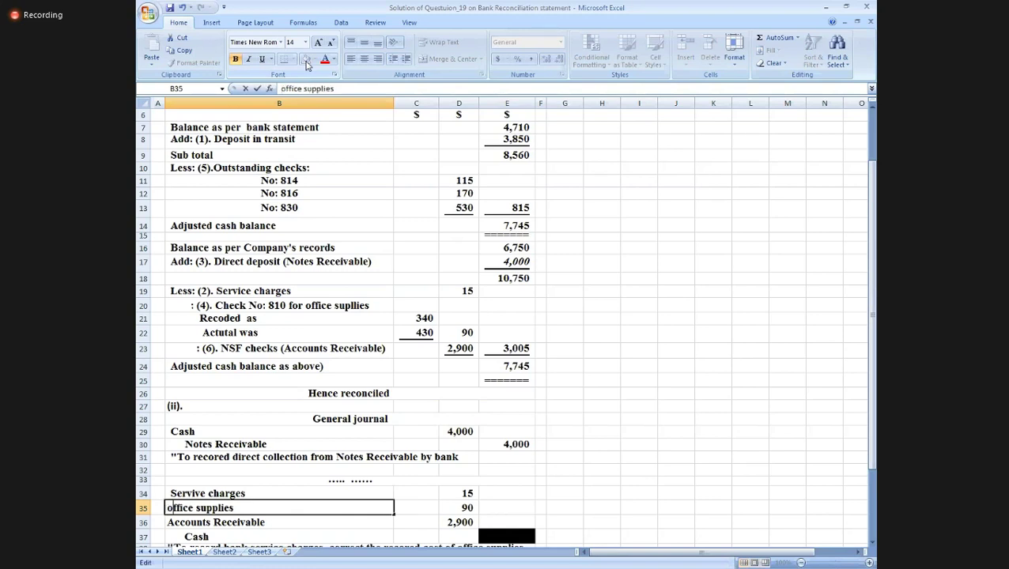
key(Return)
key(Up)
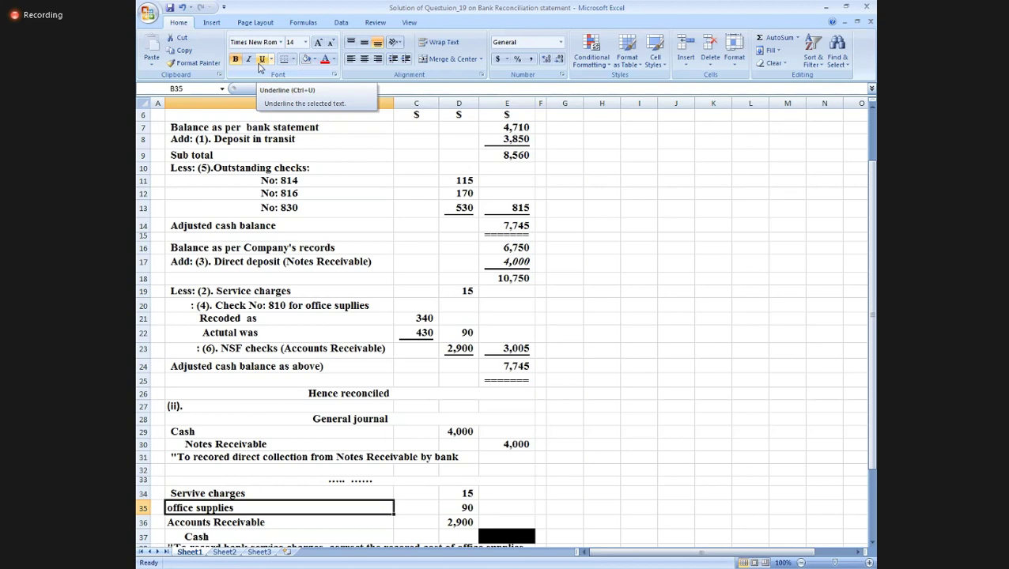
Check the three journal debits in D34:D36 and clear the black fill from E37 to reveal the cash credit.
key(Down)
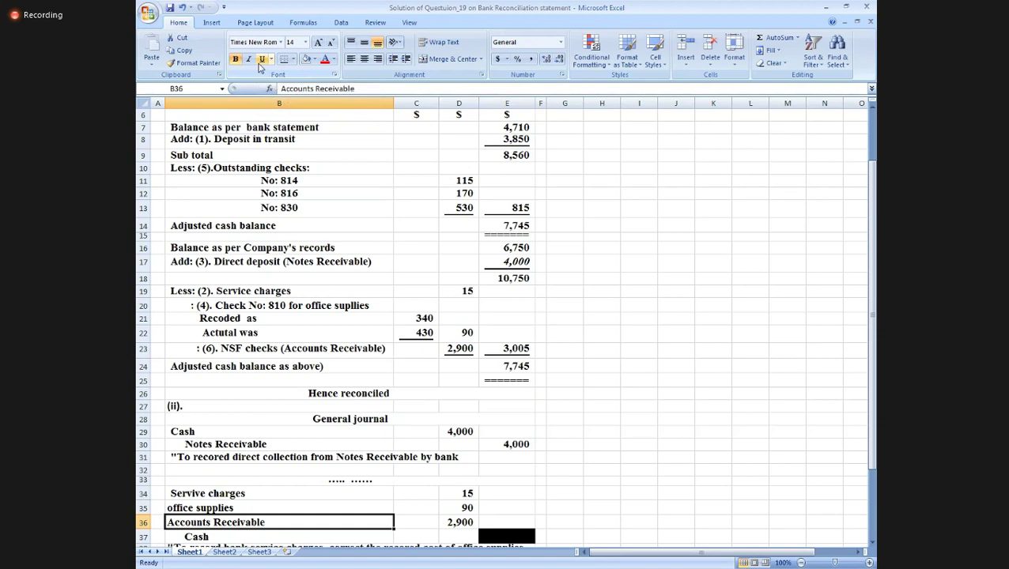
key(Right)
key(Right)
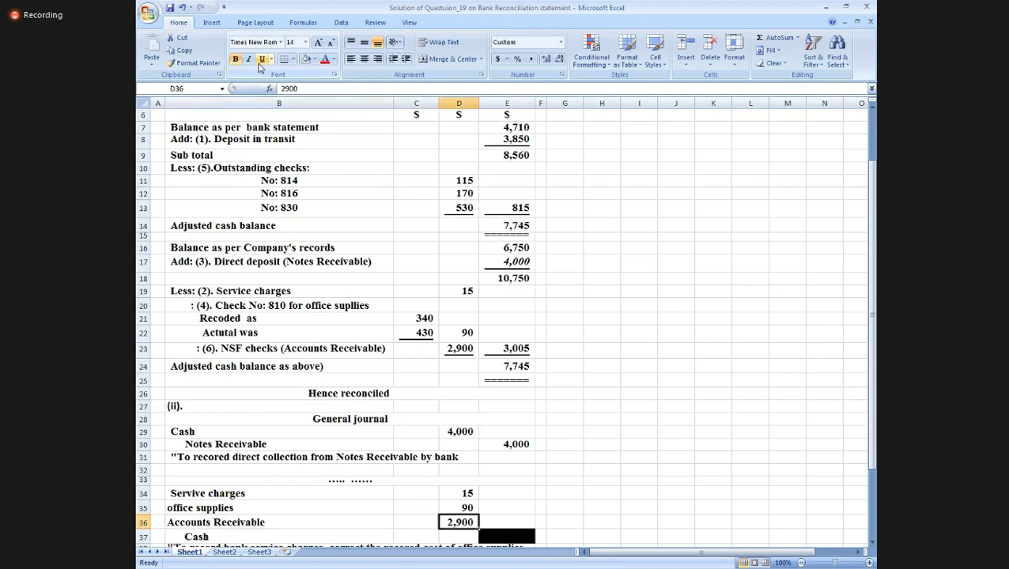
key(shift+Up)
key(shift+Up)
key(Down)
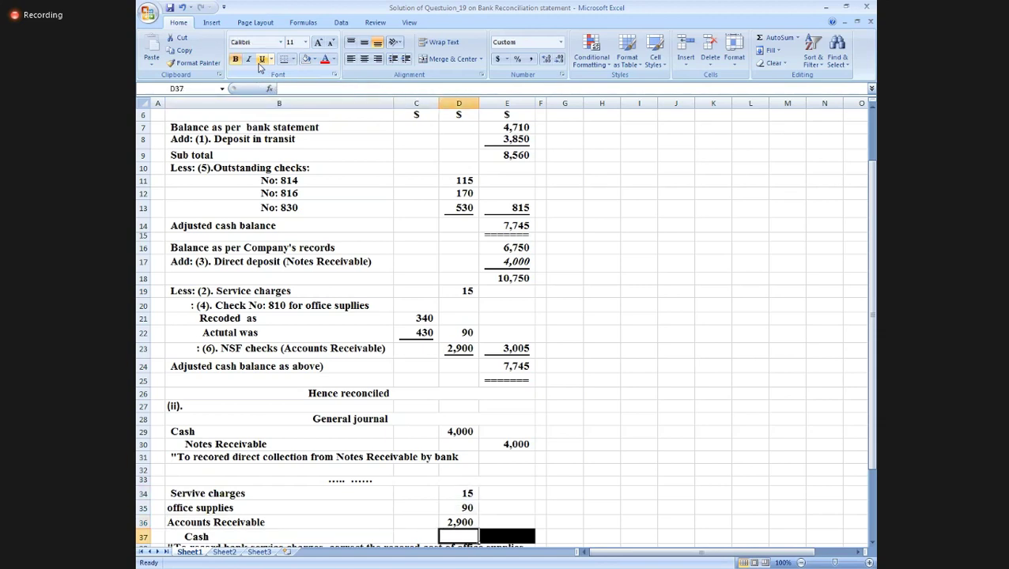
key(Right)
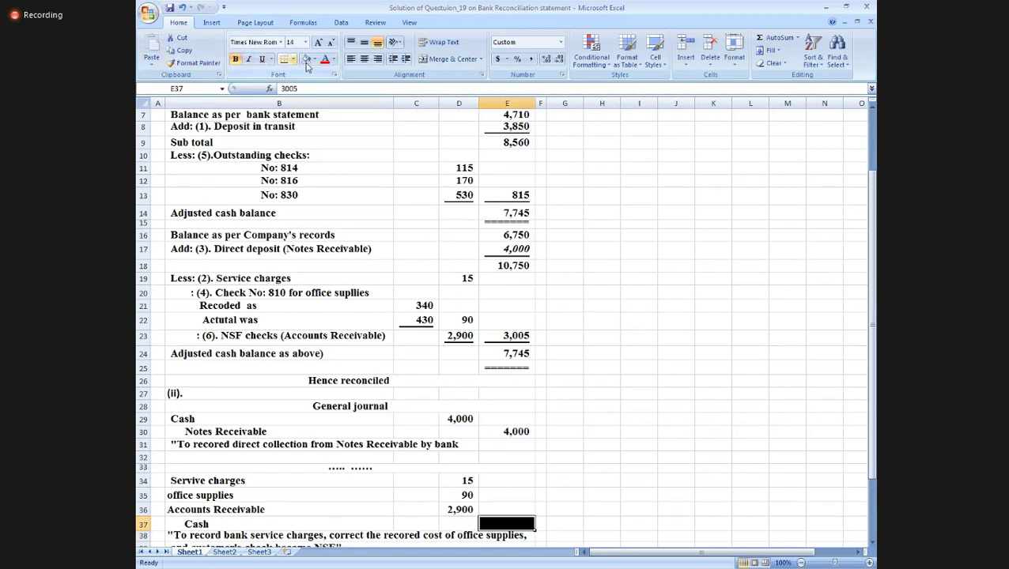
click(631, 495)
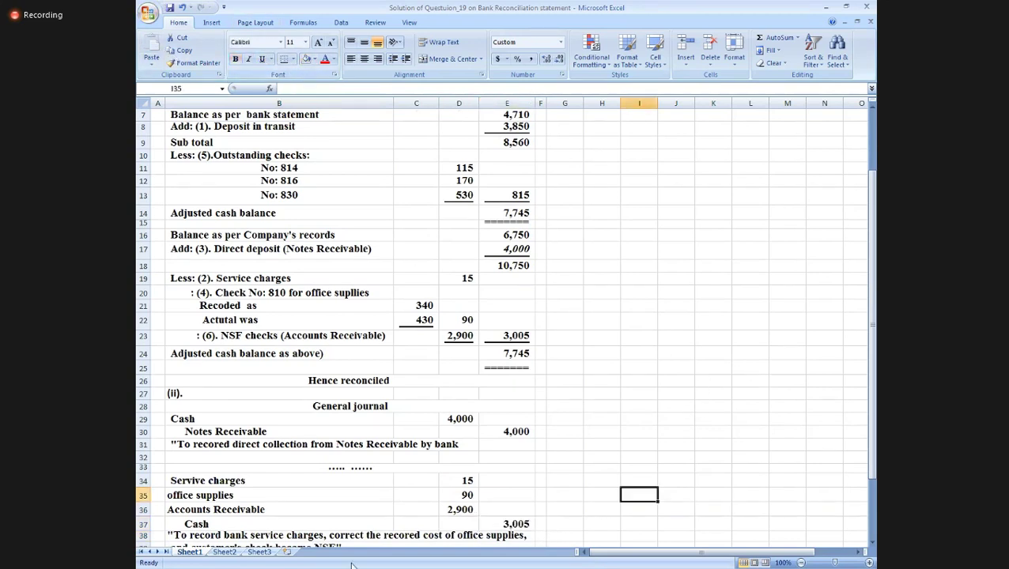
Correct the misspelled word in the journal narration in B38 to "recorded".
click(286, 536)
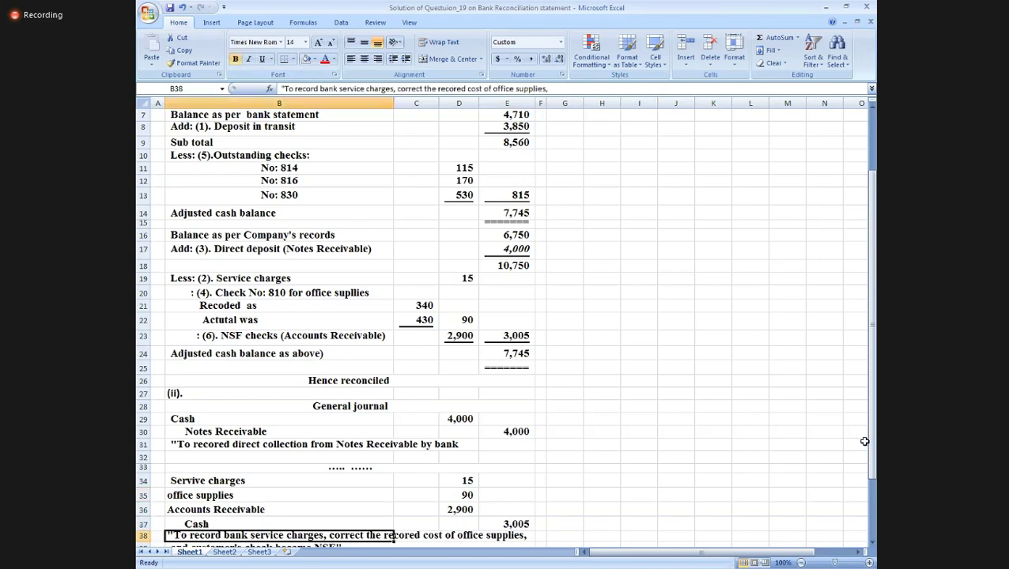
key(Down)
key(Down)
key(Up)
key(Up)
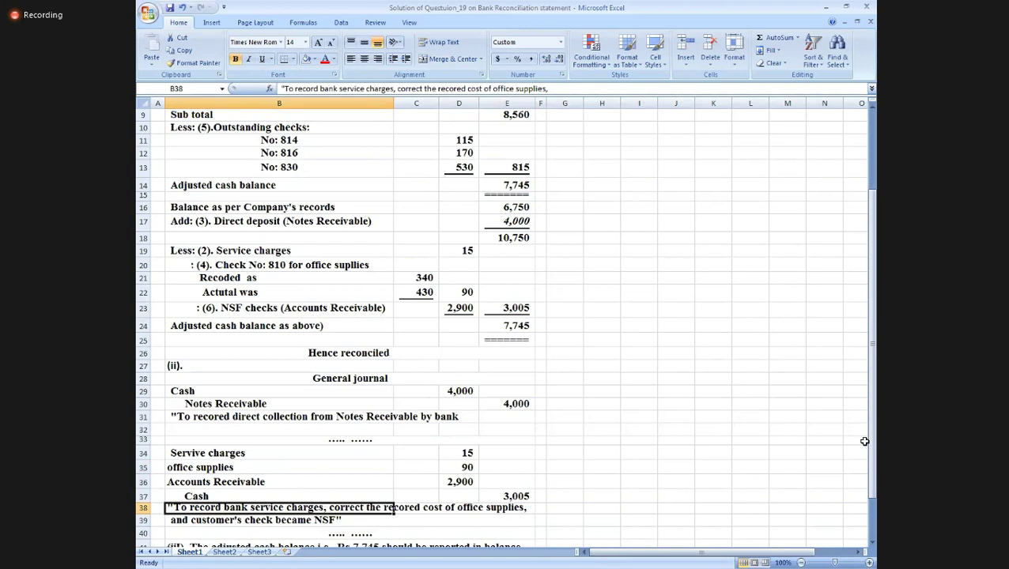
key(Down)
key(Up)
key(F2)
key(Left)
key(Left)
key(Left)
key(Left)
key(Left)
key(Left)
key(Left)
key(Left)
key(Left)
key(Left)
key(Left)
key(Left)
key(Left)
key(Left)
key(Left)
key(Left)
key(Left)
key(Left)
key(Left)
key(Left)
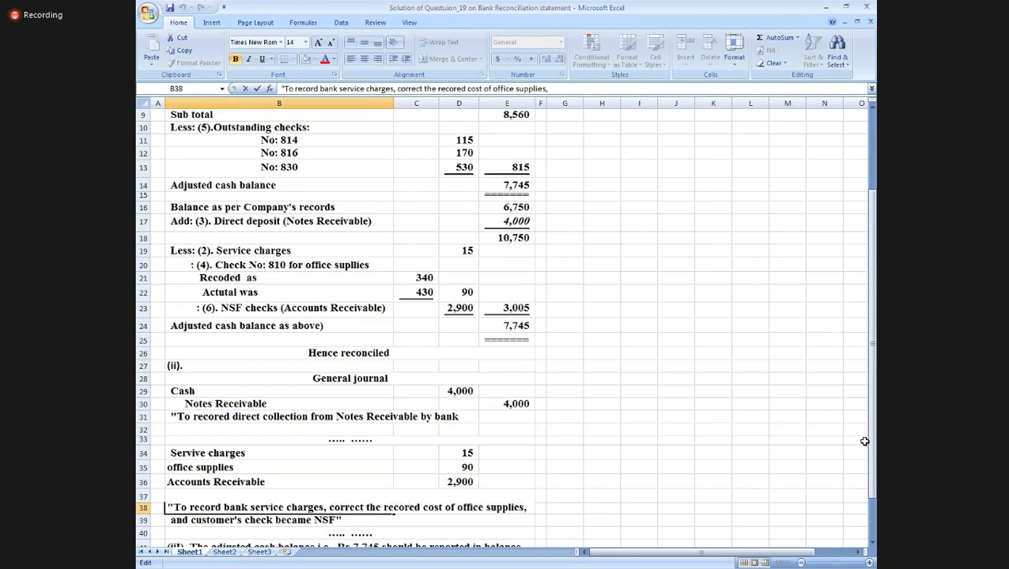
text(D)
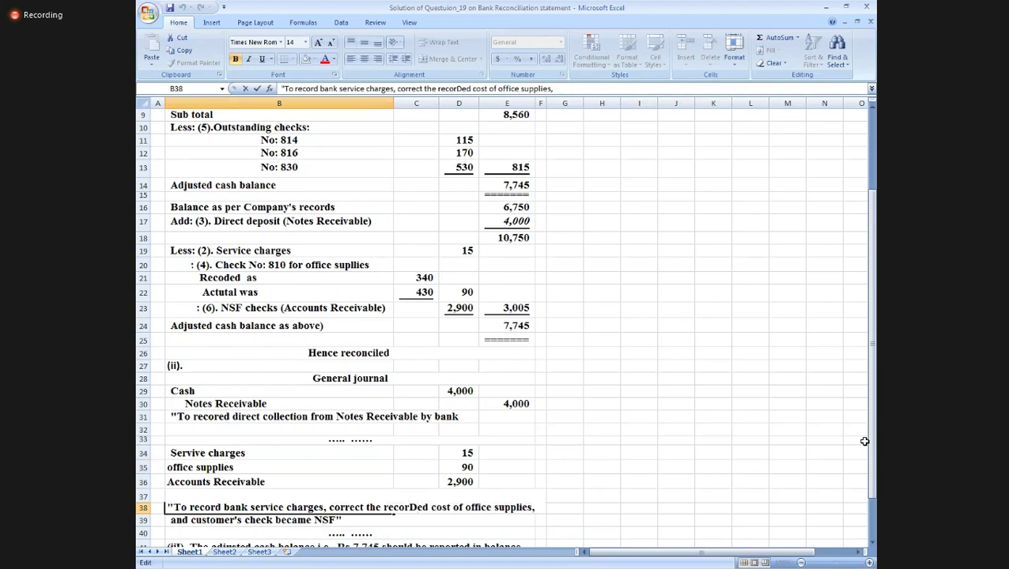
key(BackSpace)
text(d)
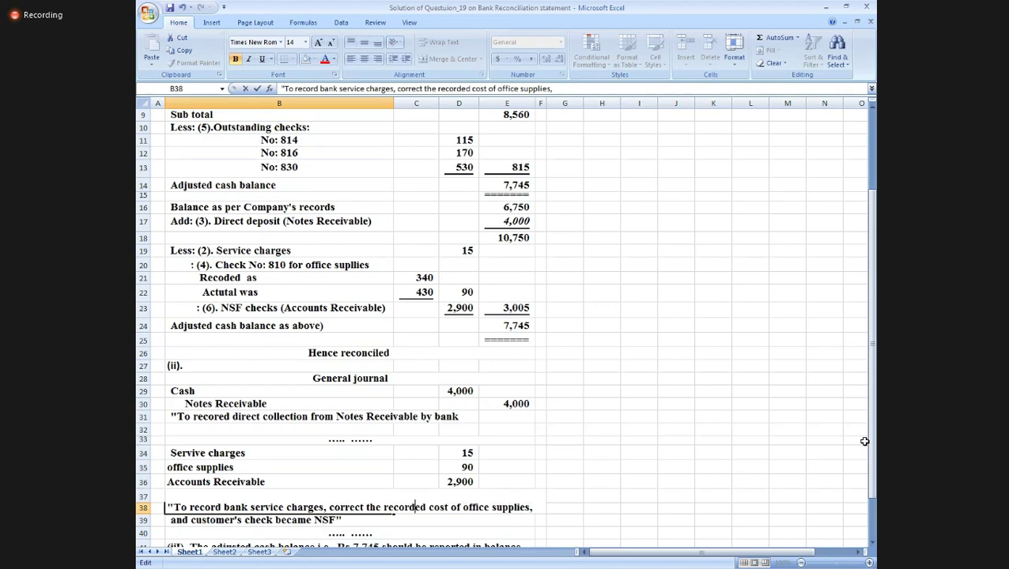
key(End)
key(Return)
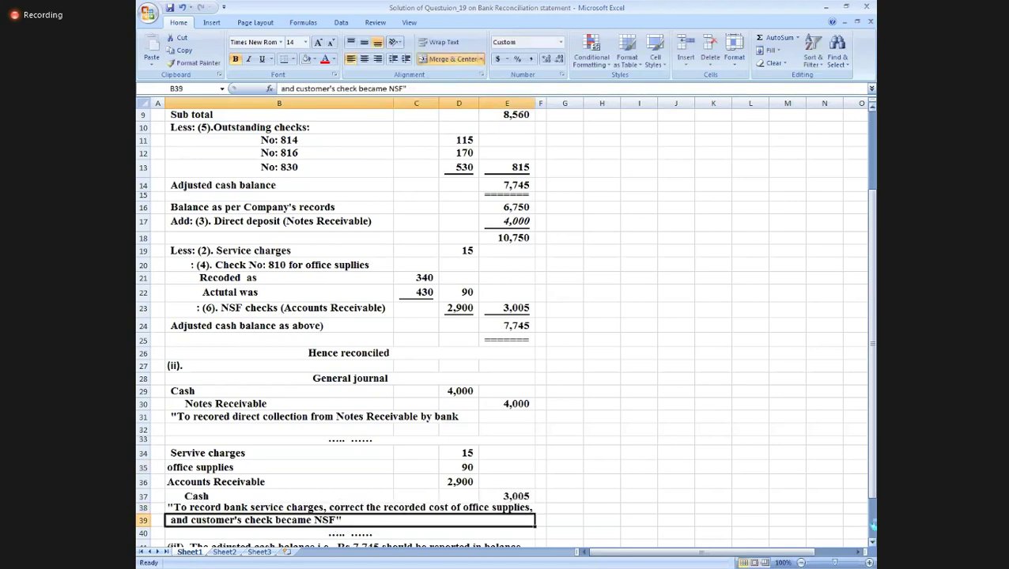
Examine the part (iii) answer about reporting the adjusted cash balance, down to the closing "The end" line.
key(Down)
key(Down)
key(Down)
key(Down)
key(Down)
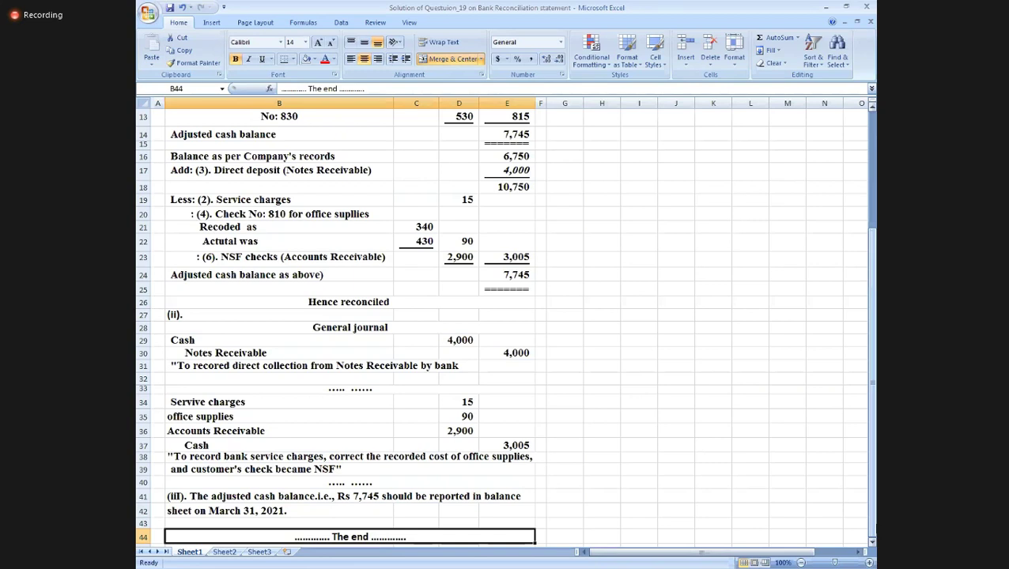
Review the complete Question 19 solution from the heading through the journal entries and return to its title.
key(ctrl+Up)
key(ctrl+Up)
key(ctrl+Up)
key(ctrl+Up)
key(ctrl+Up)
key(ctrl+Up)
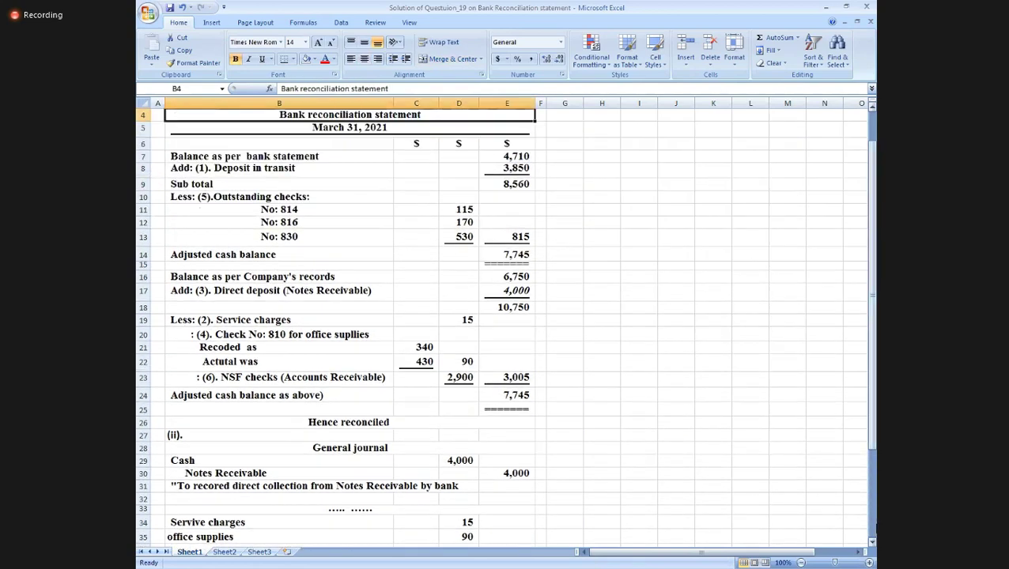
key(ctrl+Up)
key(Down)
key(Down)
key(Down)
key(Down)
key(Down)
key(Down)
key(Down)
key(Down)
key(Down)
key(Down)
key(Down)
key(Down)
key(Down)
key(Down)
key(Down)
key(Down)
key(Down)
key(Down)
key(Down)
key(Down)
key(Down)
key(Down)
key(Down)
key(Down)
key(Down)
key(Down)
key(Down)
key(Down)
key(Down)
key(Down)
key(Down)
key(Down)
key(Down)
key(Down)
key(Down)
key(Down)
key(Down)
key(Down)
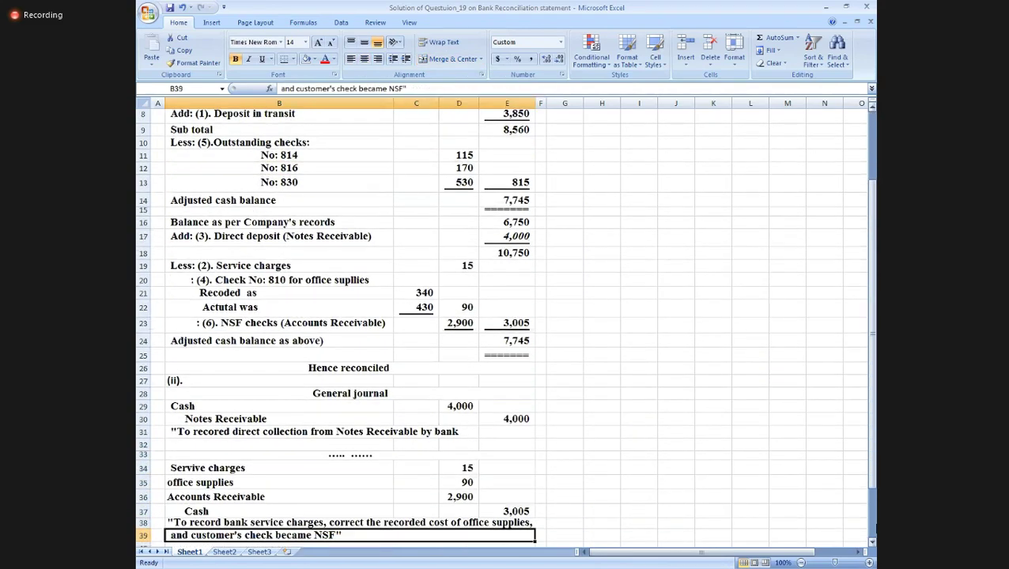
key(Down)
key(Down)
key(Down)
key(Down)
key(Down)
key(Down)
key(Up)
key(Up)
key(Up)
key(Up)
key(Up)
key(Up)
key(Up)
key(Up)
key(Up)
key(Up)
key(Up)
key(Up)
key(Up)
key(Up)
key(Up)
key(Up)
key(Up)
key(Up)
key(Up)
key(Up)
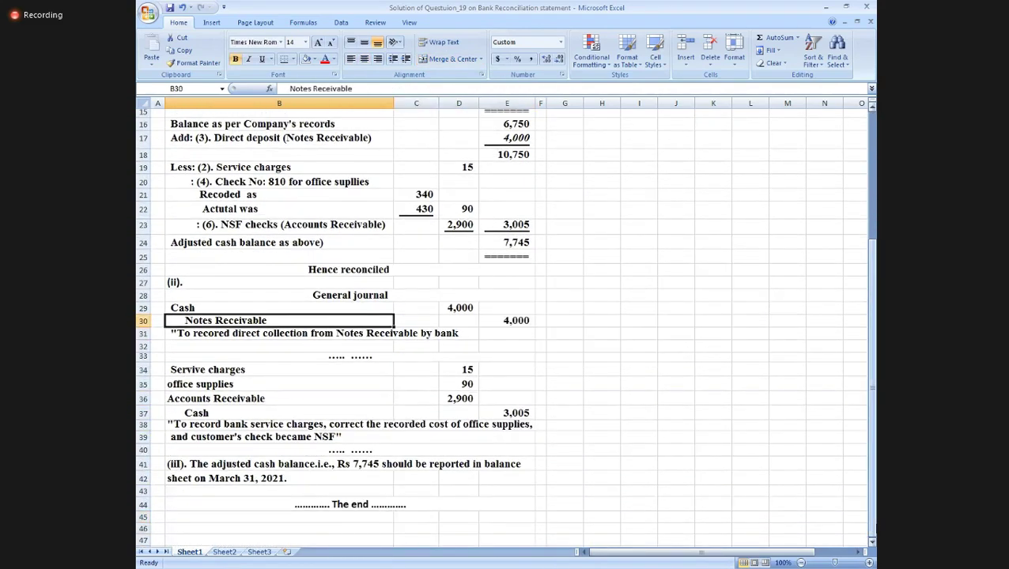
key(Up)
key(Up)
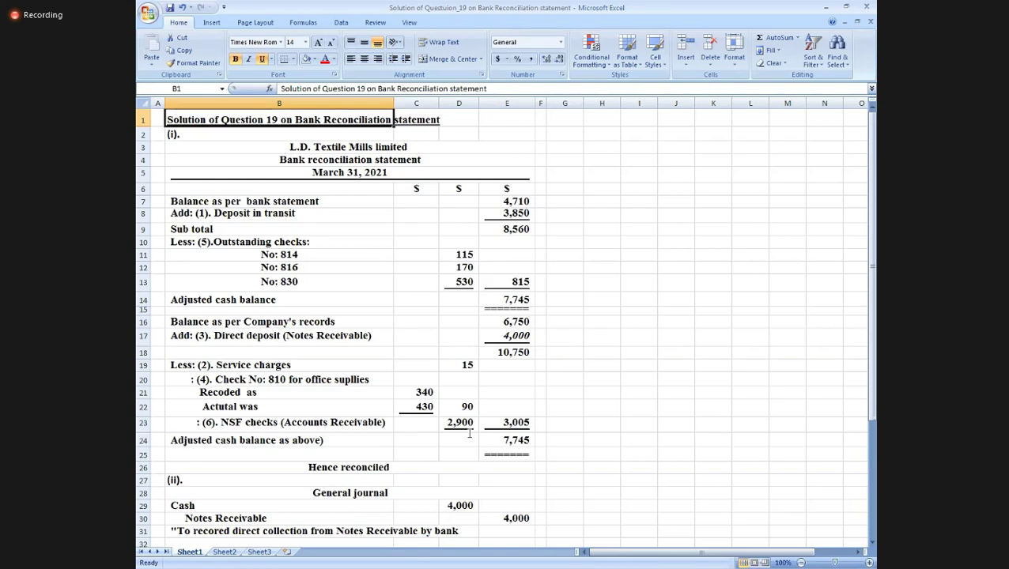
Switch to the Question 20 document in Word and read its opening items through the uncleared deposit in item 3.
key(alt+Tab)
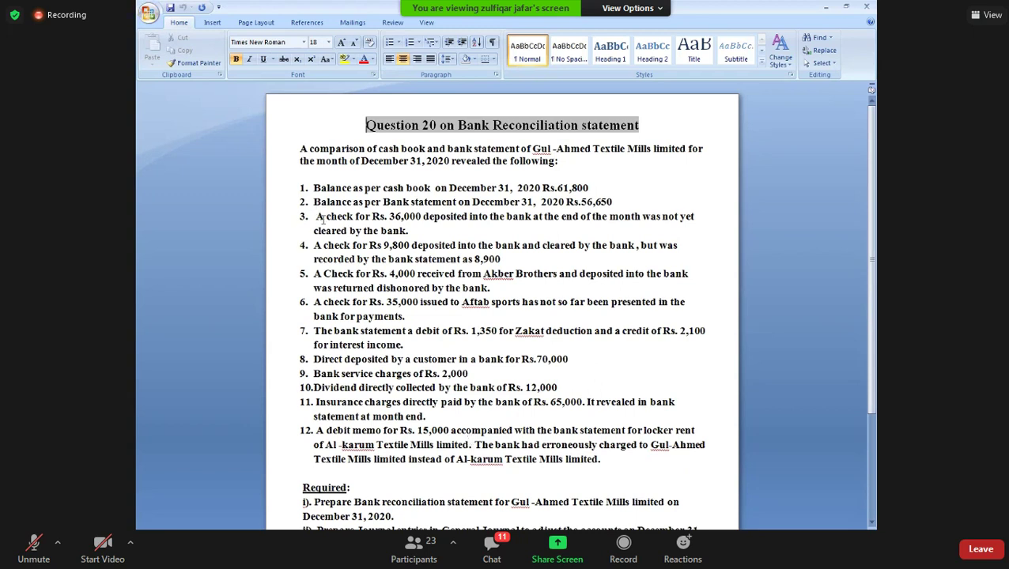
click(434, 230)
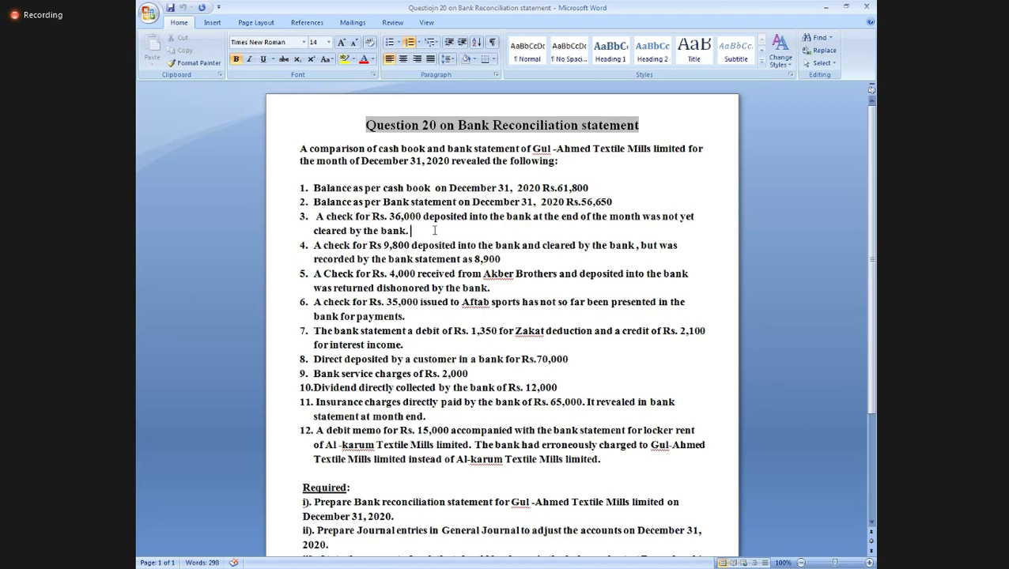
key(space)
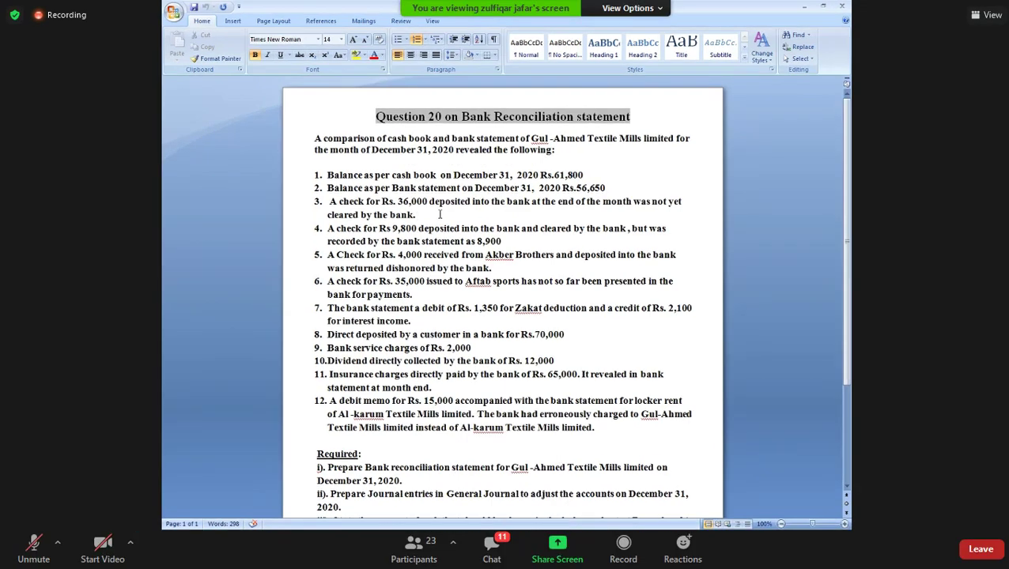
key(space)
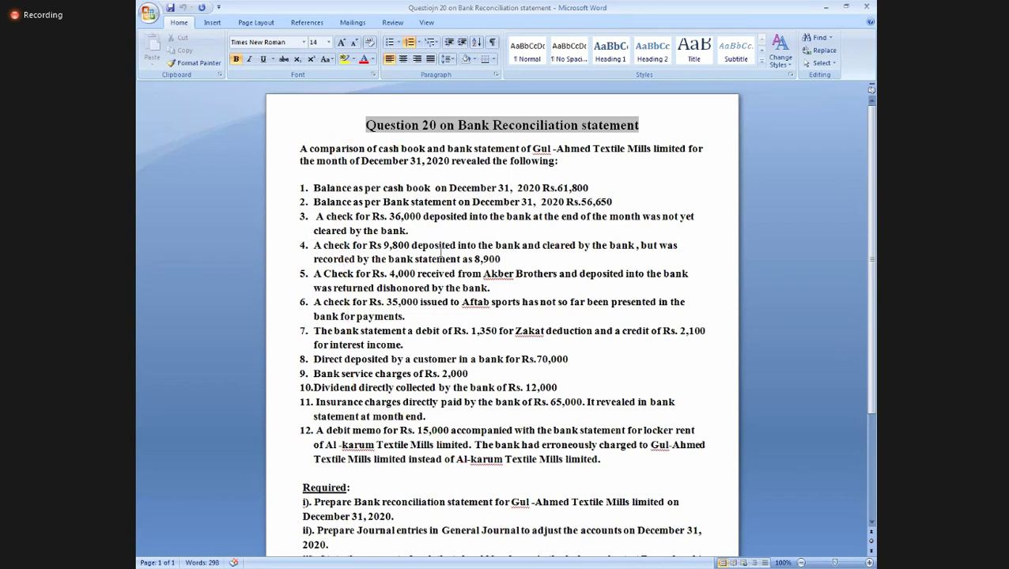
Examine the check wrongly recorded by the bank in item 4 and the dishonored check in item 5.
click(633, 247)
key(Down)
drag(474, 259, 512, 261)
click(532, 259)
click(511, 287)
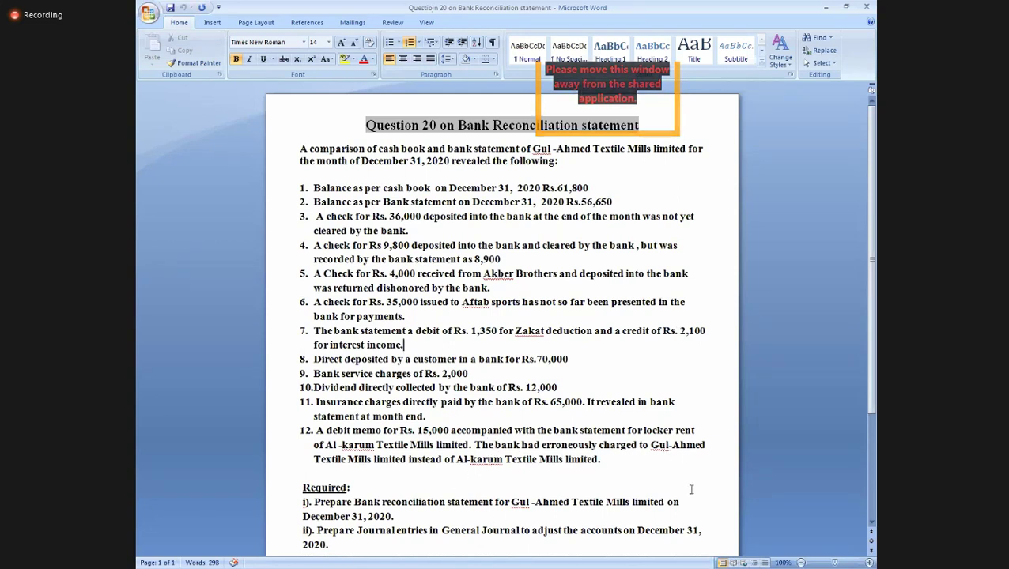
Finish reading the question at item 12 and switch to the Question 20 solution workbook in Excel.
click(622, 457)
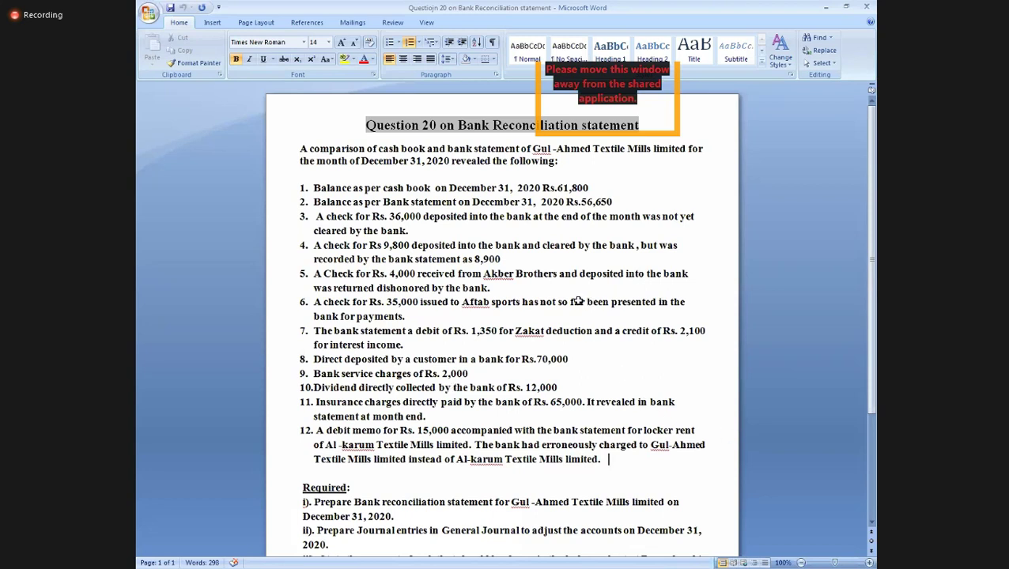
key(alt+Tab)
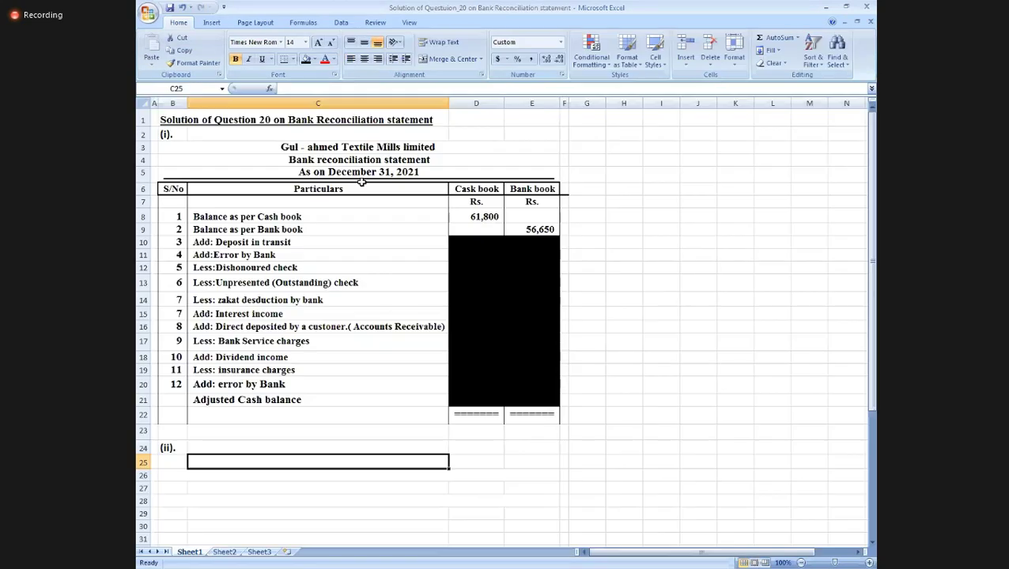
Black out the cash book opening balance in D8 and the bank book opening balance in E9.
click(302, 63)
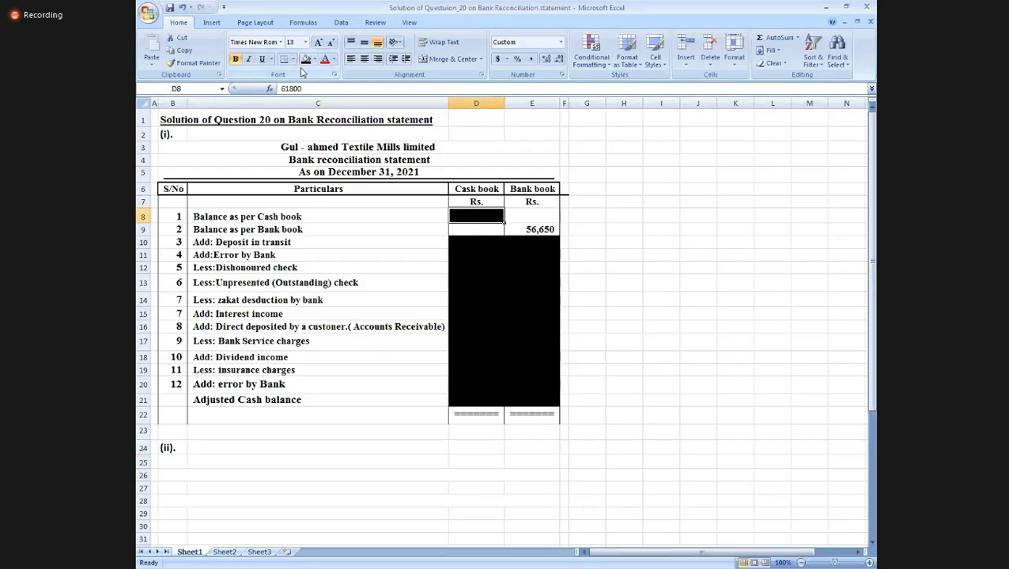
key(Right)
key(Down)
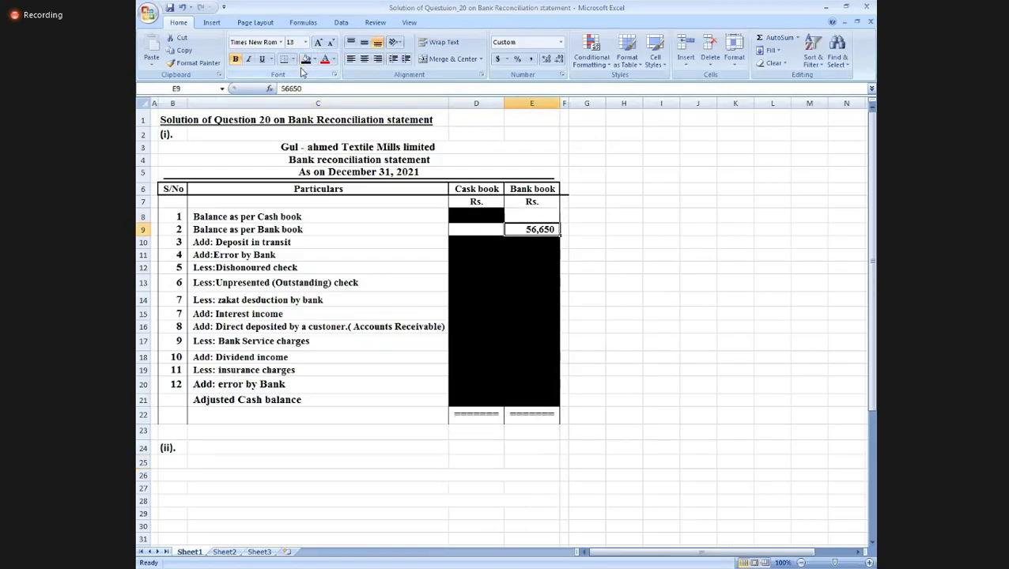
click(303, 65)
key(Up)
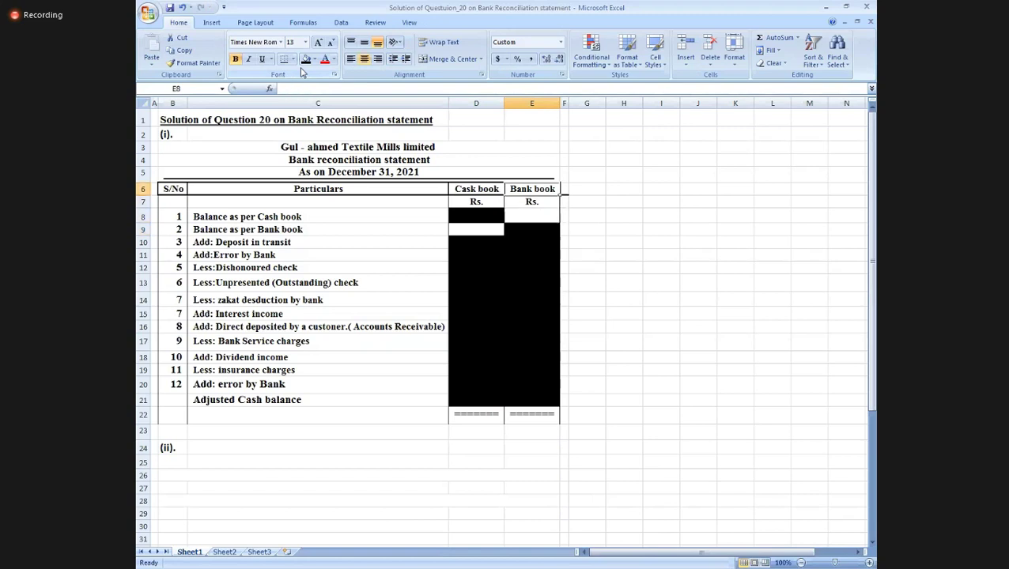
key(Up)
key(Up)
click(302, 475)
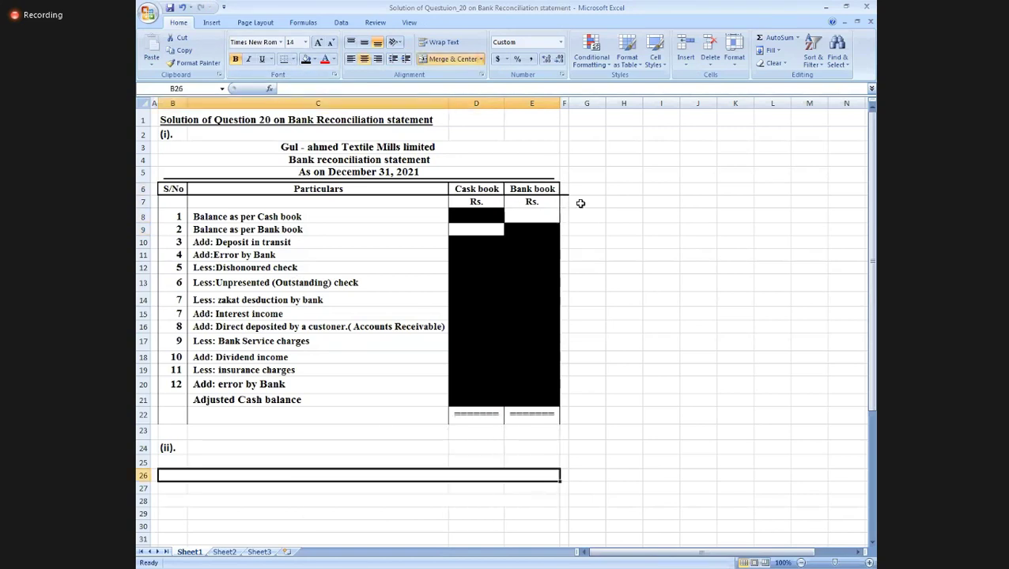
Correct the company name in the statement heading to "Gul - Ahmed Textile Mills limited".
click(474, 155)
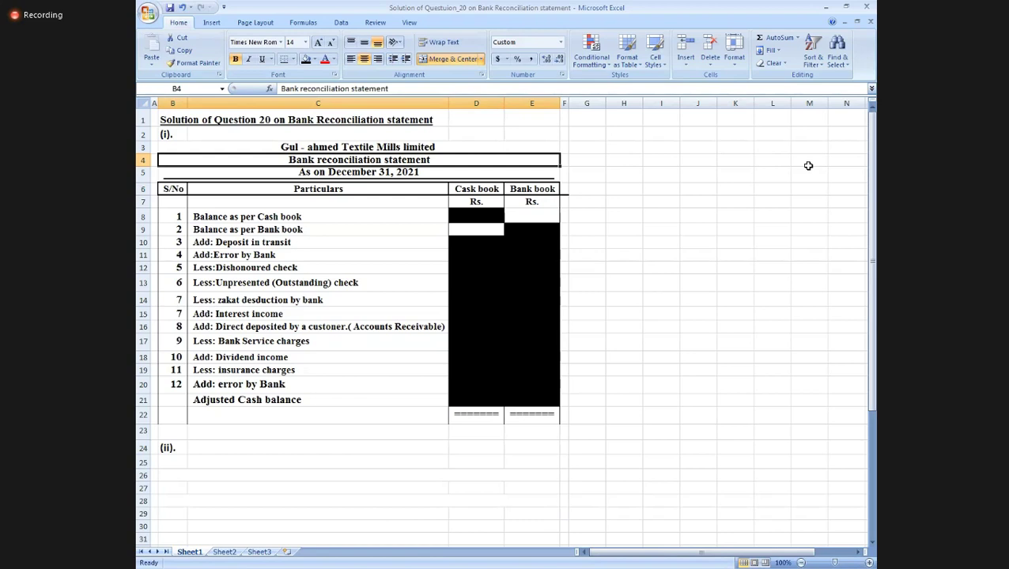
key(Up)
key(F2)
key(Left)
key(Left)
key(Left)
key(Left)
key(Left)
key(Left)
key(Left)
key(Left)
key(Left)
key(Left)
key(Left)
key(Left)
key(Left)
key(Left)
key(Left)
key(Left)
key(Left)
key(Left)
key(Left)
key(Left)
key(Left)
key(Left)
key(Left)
key(Left)
key(Left)
key(Left)
key(BackSpace)
text(A)
key(Return)
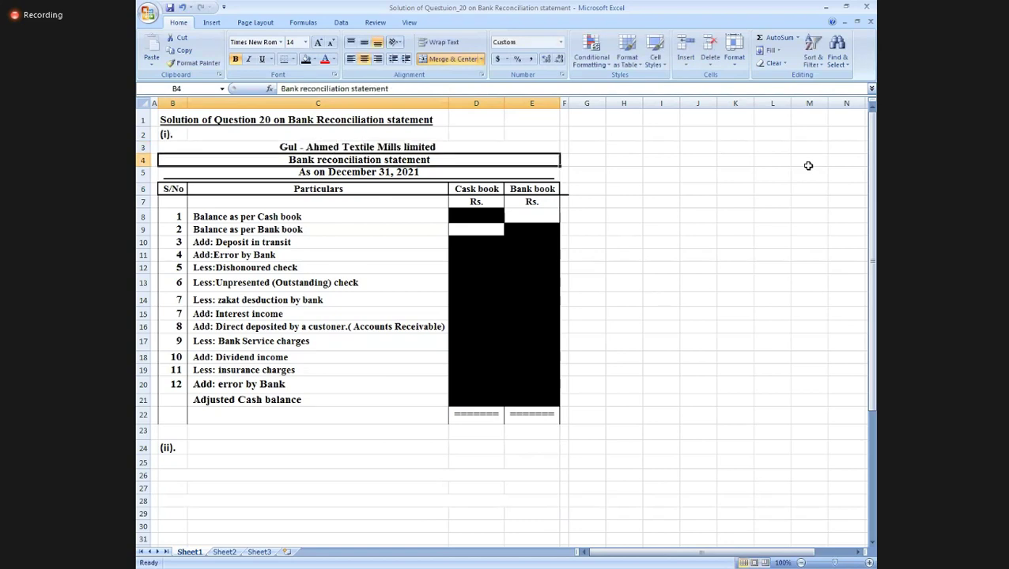
Examine the statement's title and date lines and the column headings from S/No through Bank book.
key(Right)
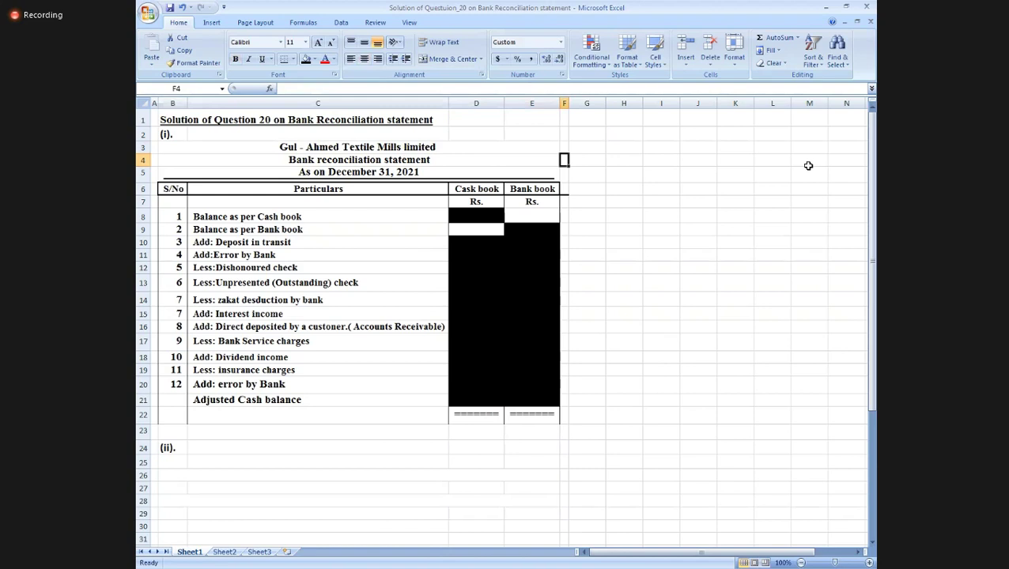
key(Down)
key(Left)
key(Down)
key(Right)
key(Down)
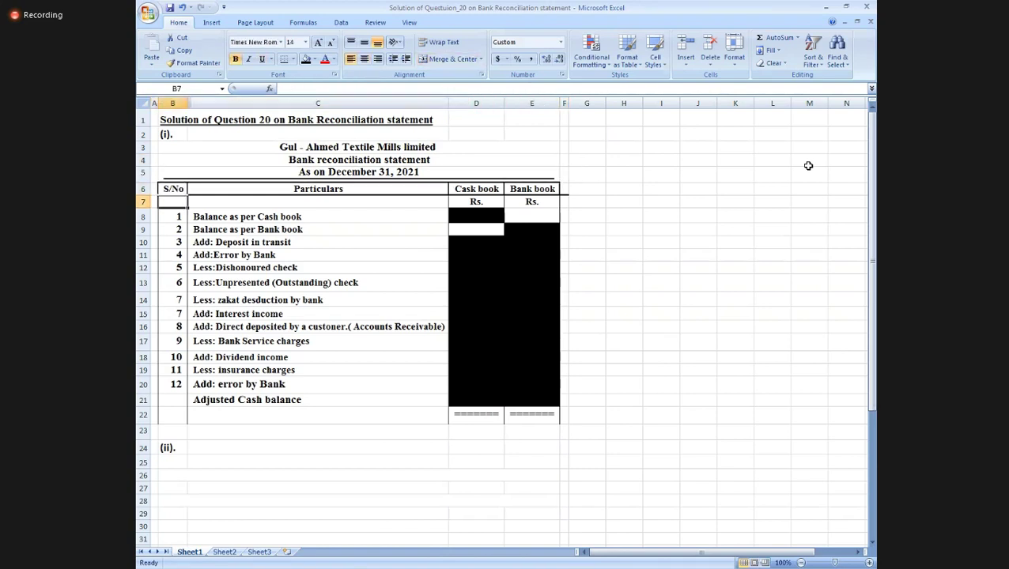
key(Right)
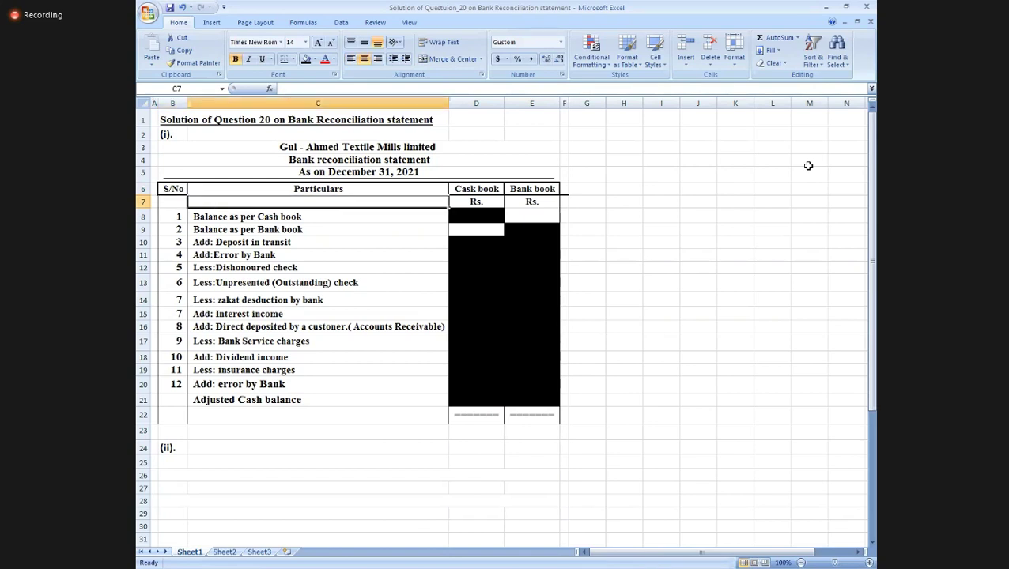
key(Up)
key(Right)
key(Right)
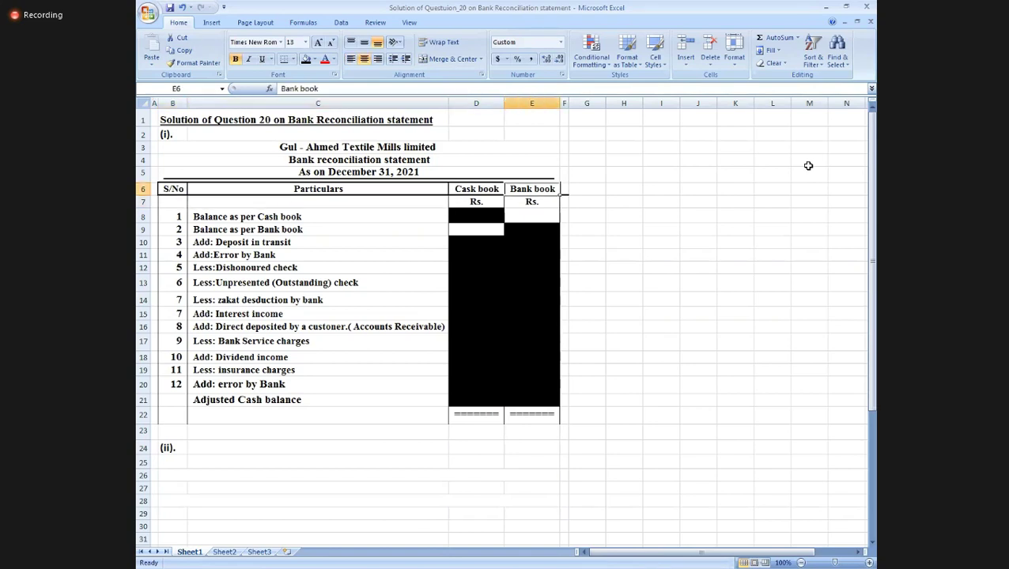
key(Left)
key(Left)
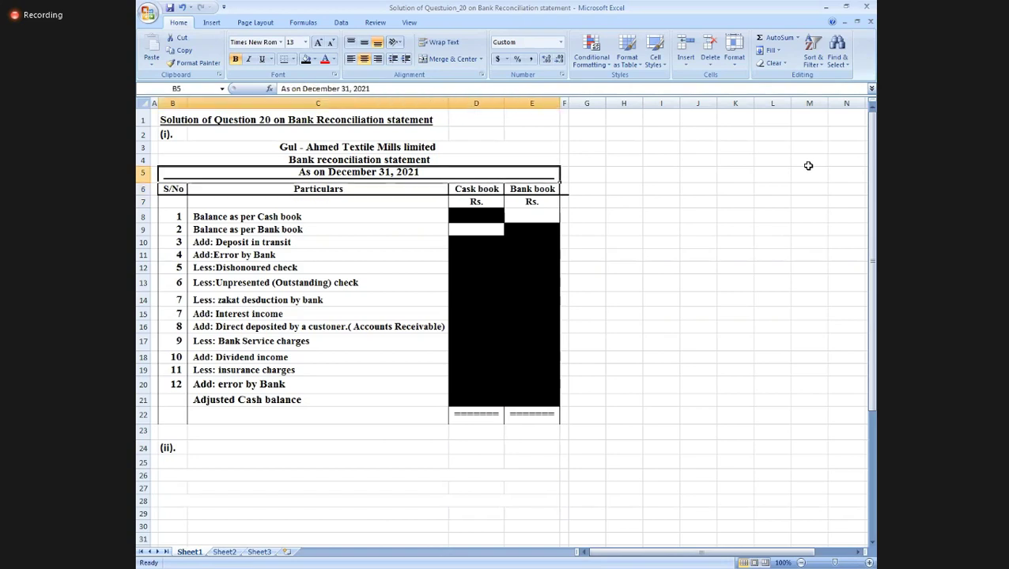
key(Right)
key(Down)
key(Left)
key(Left)
key(Left)
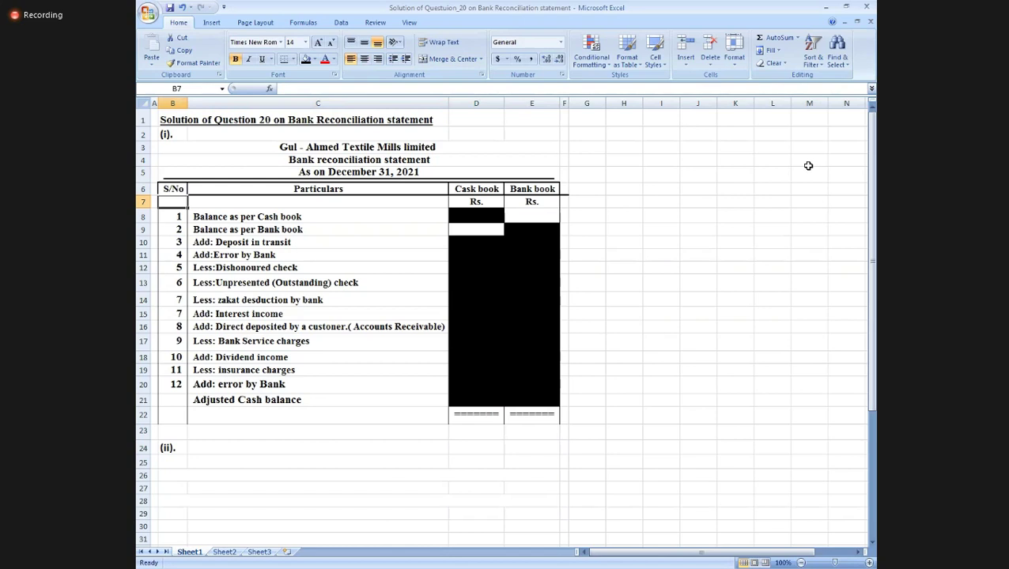
Reveal the cash book balance of item 1 by setting cell D8 to No Fill.
key(space)
key(Down)
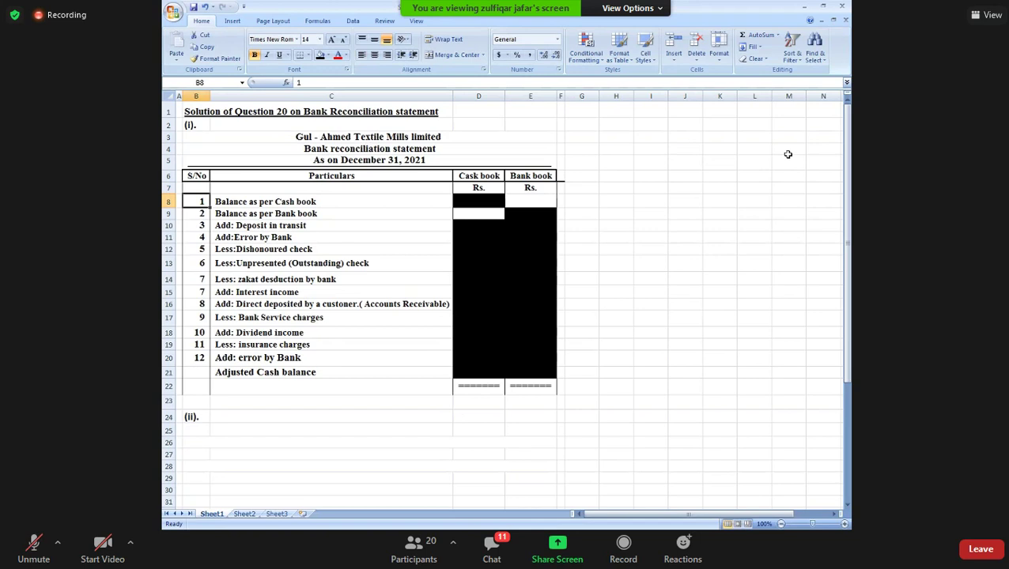
key(Down)
key(Up)
key(Right)
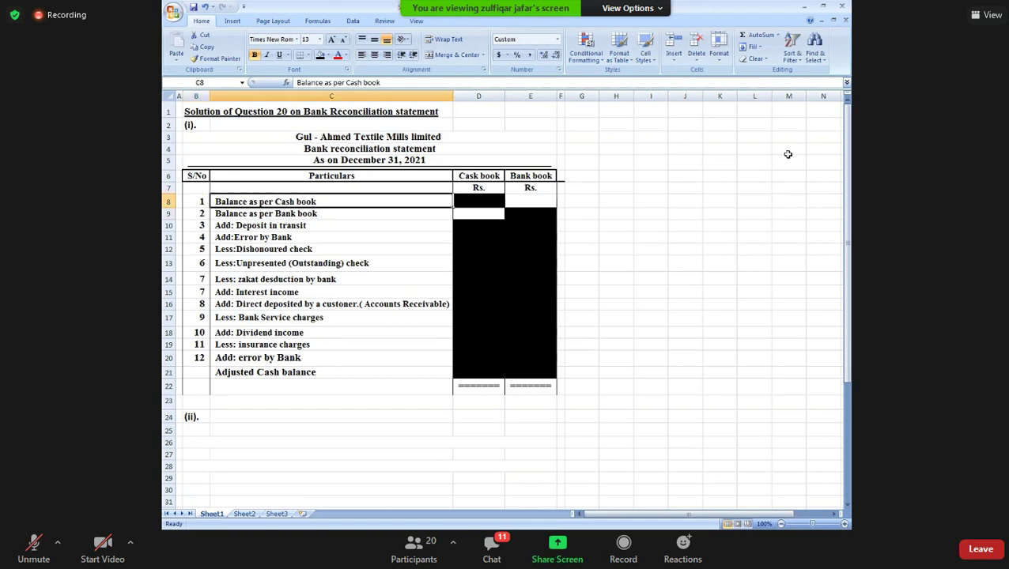
key(Right)
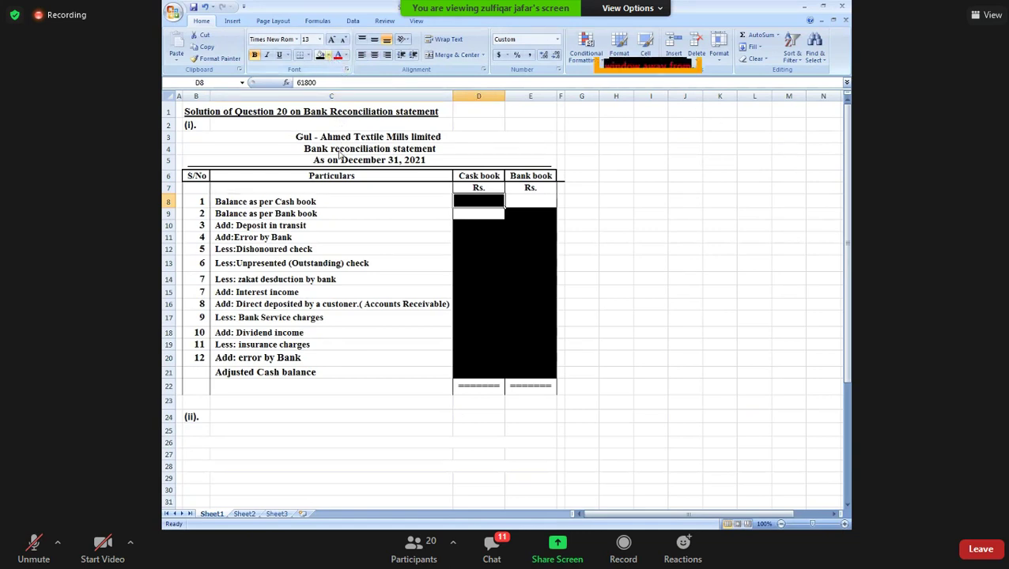
click(329, 54)
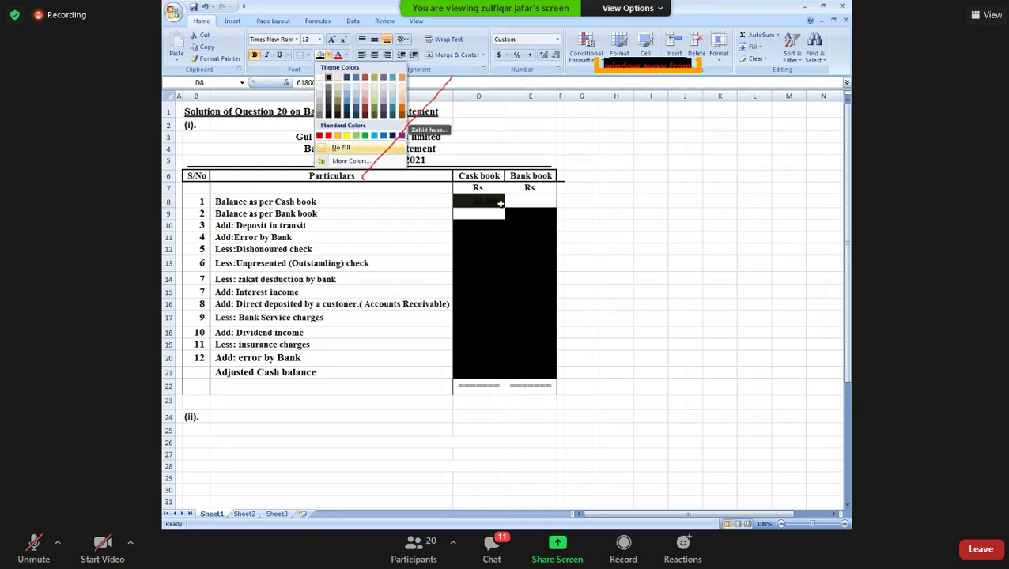
click(340, 146)
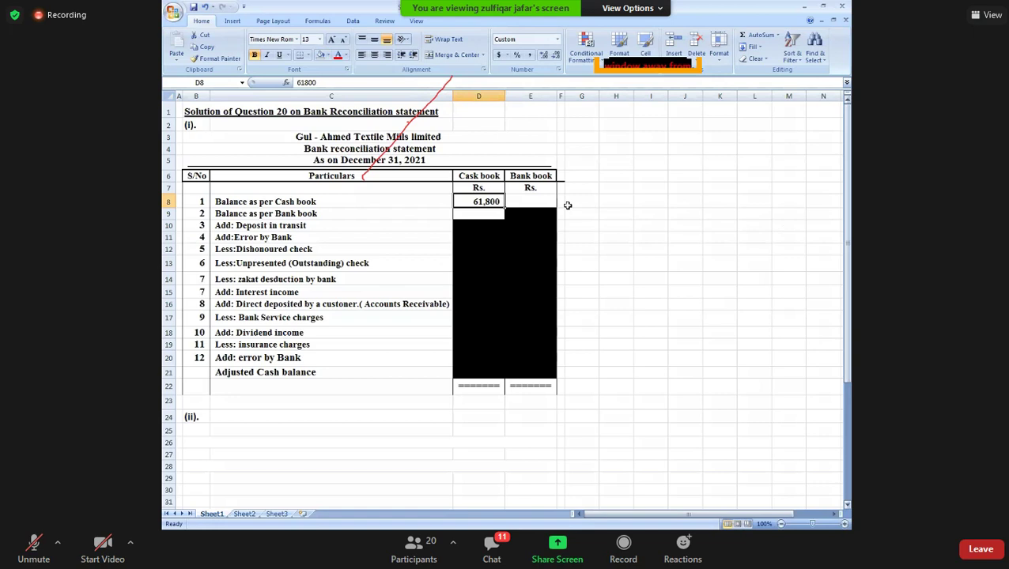
Reveal the bank book balance of item 2 by removing the black fill from cell E9.
key(Tab)
key(Return)
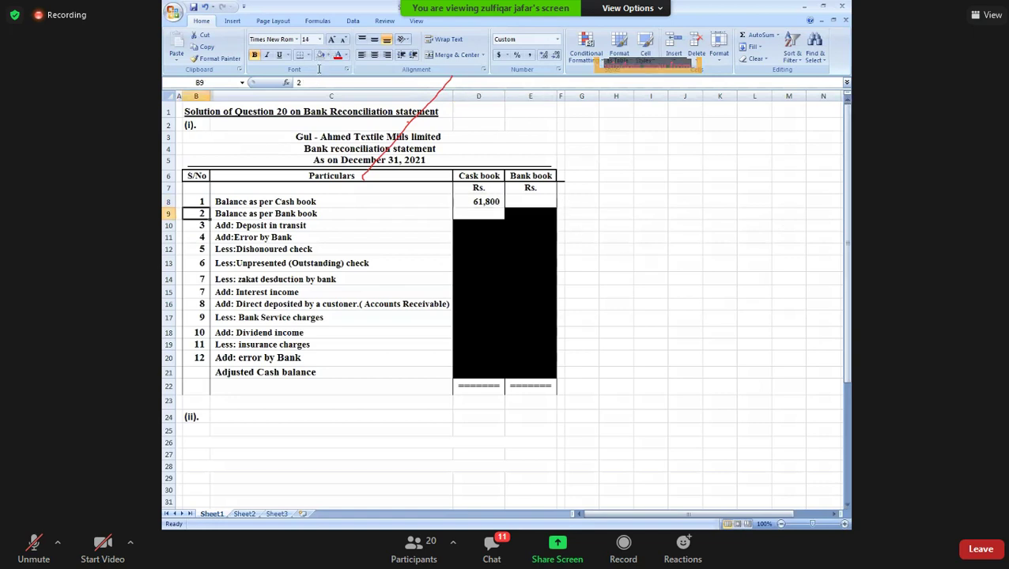
key(Right)
key(Right)
key(Right)
key(F4)
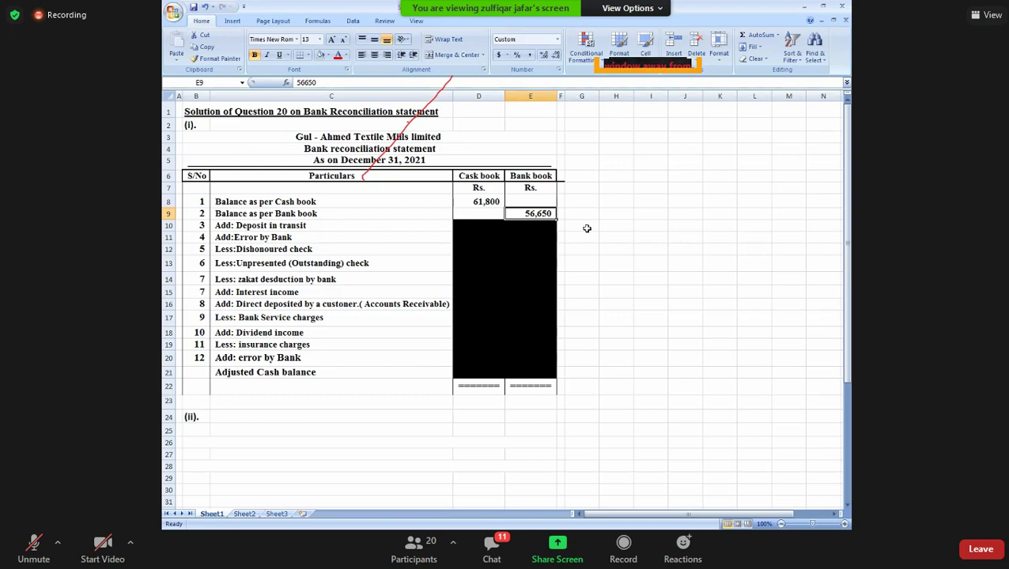
key(space)
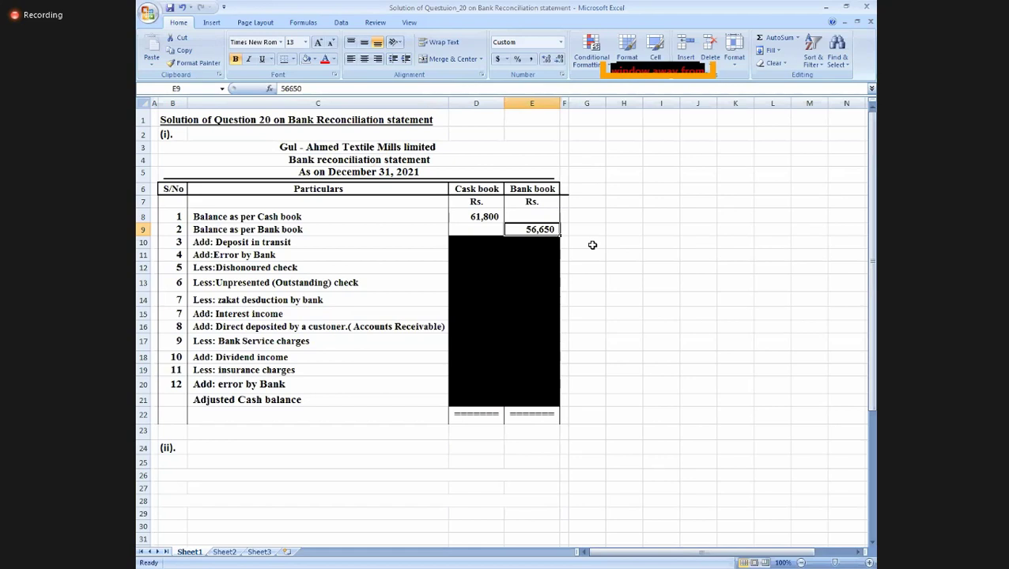
key(space)
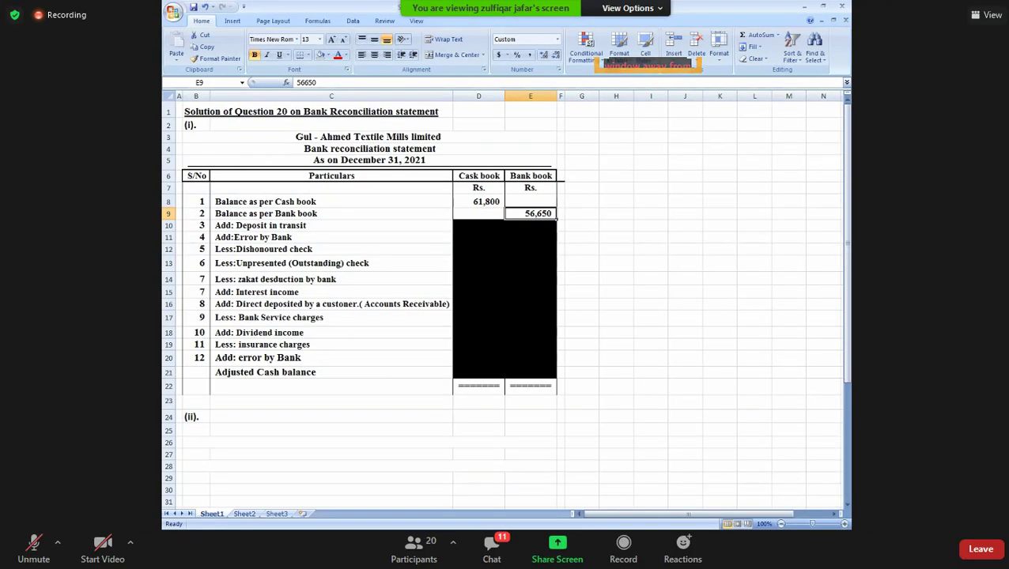
key(space)
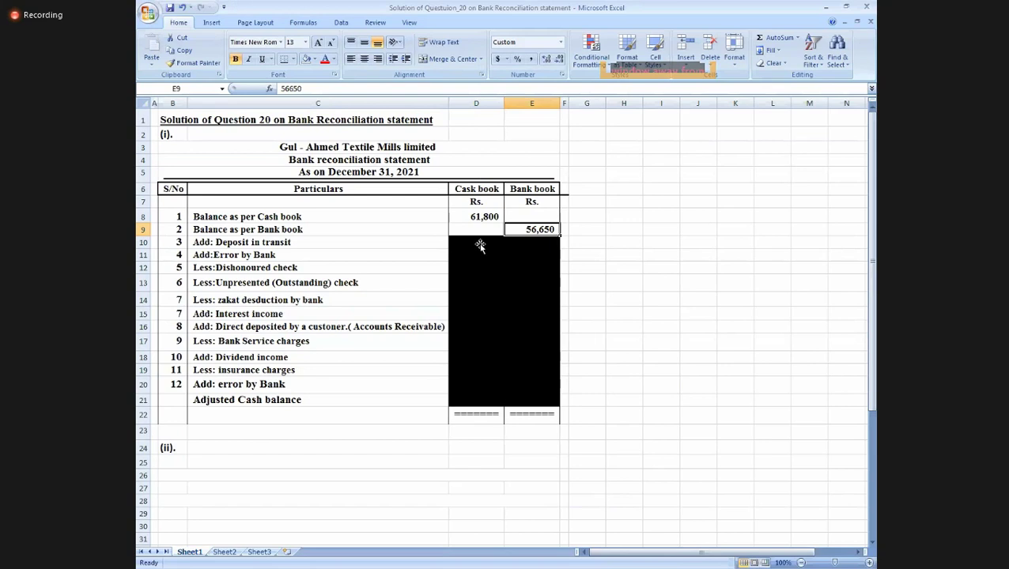
Remove the black fill from cells D10 and E10 to reveal the deposit in transit amount of item 3.
click(478, 242)
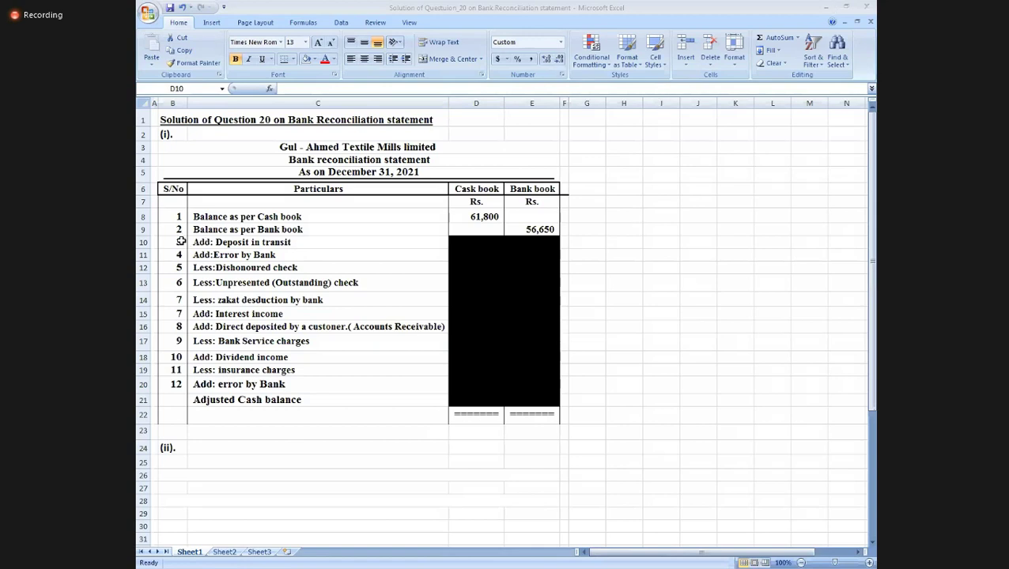
drag(446, 111, 332, 461)
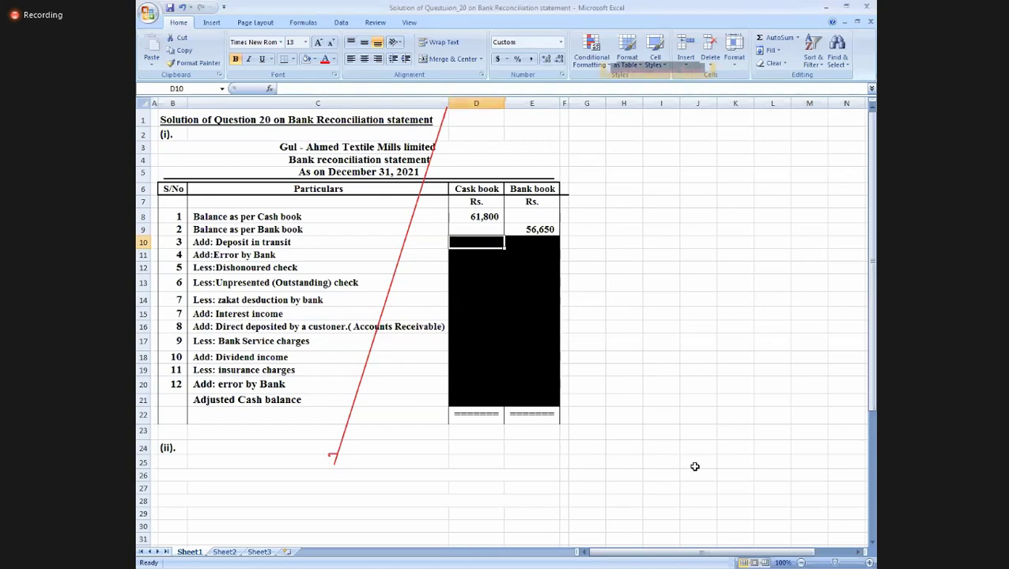
key(Left)
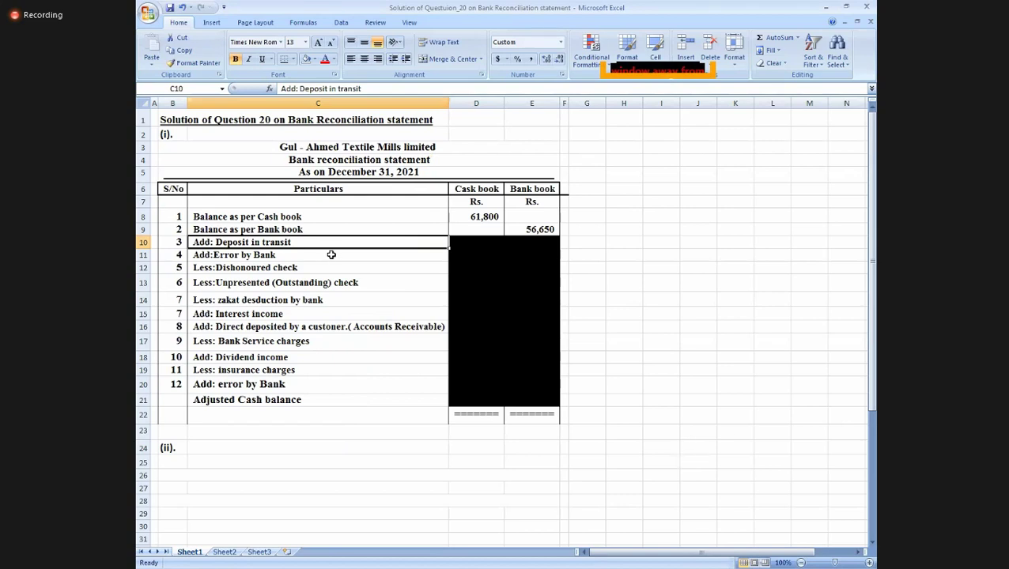
click(483, 242)
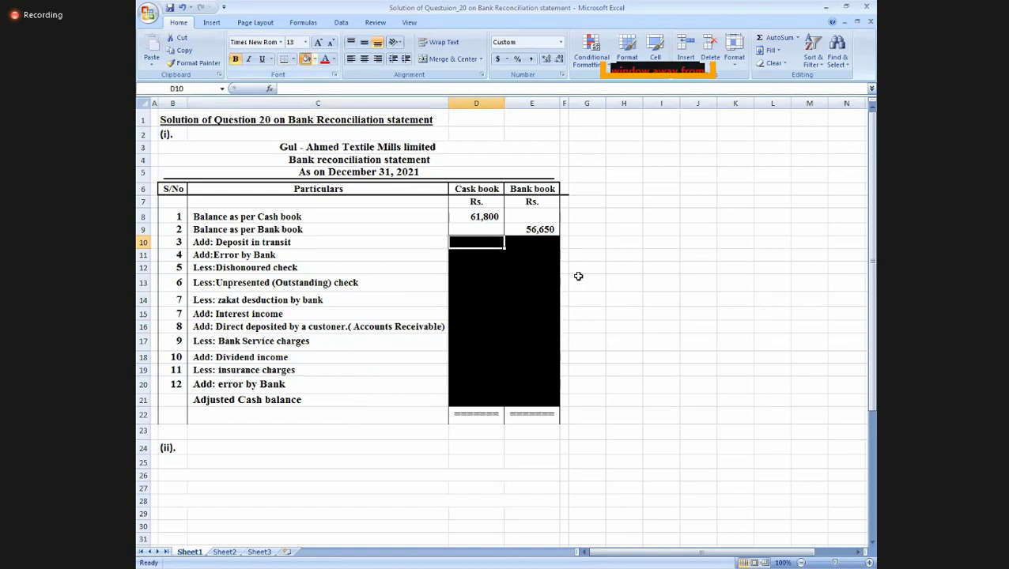
click(528, 245)
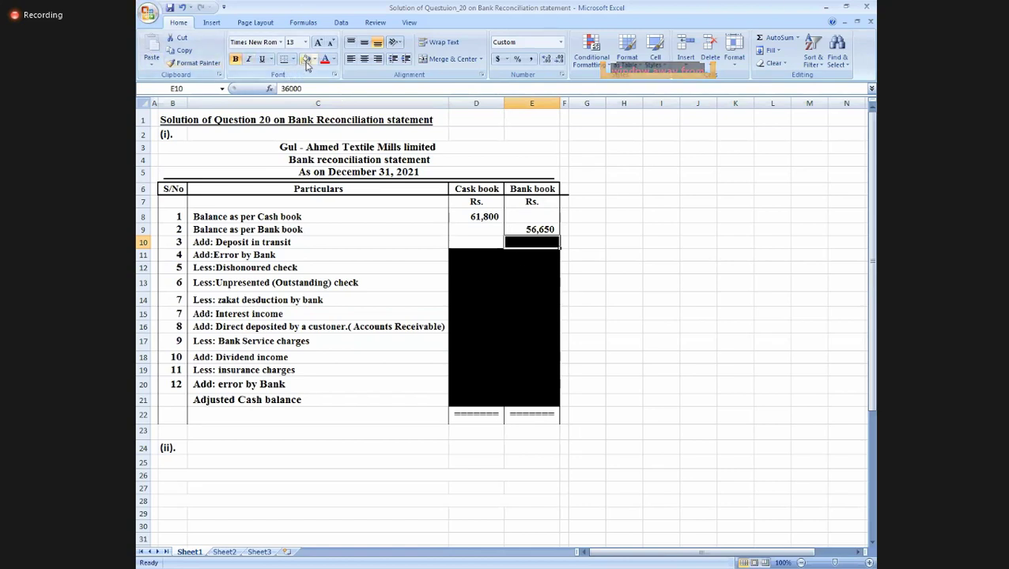
click(199, 246)
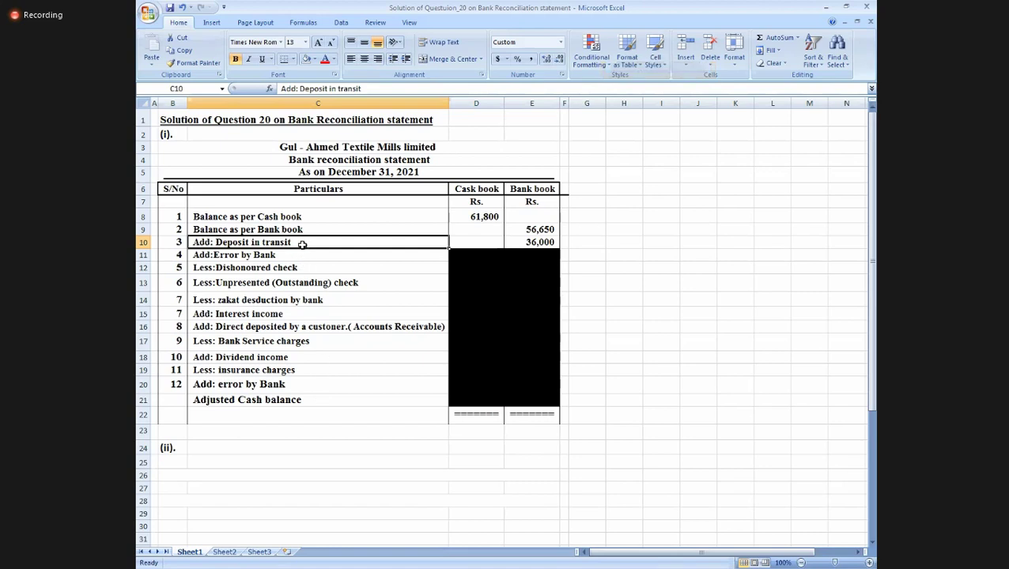
click(546, 242)
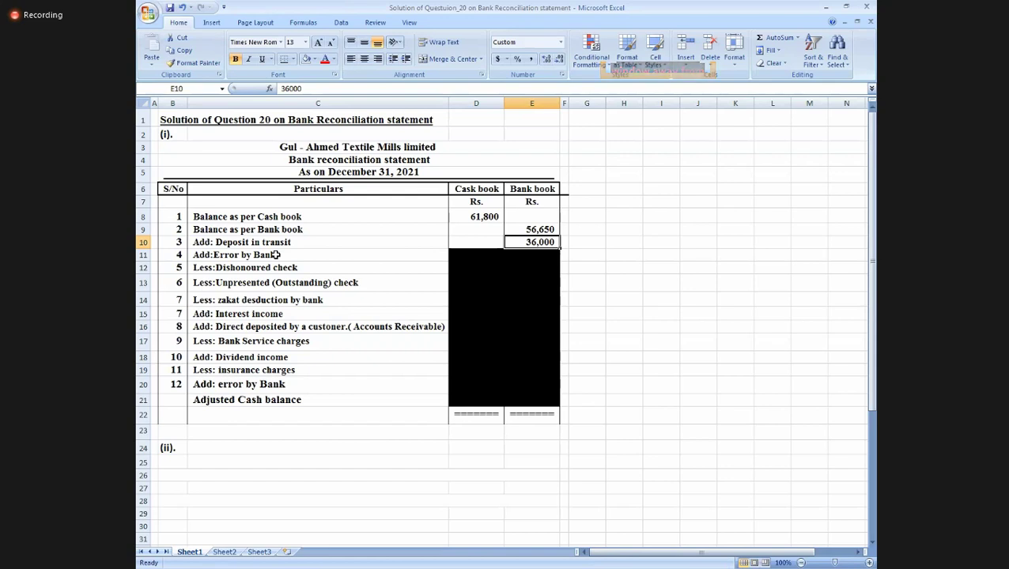
Remove the black fill from cells D11 and E11 to reveal the bank error amount of item 4.
click(218, 255)
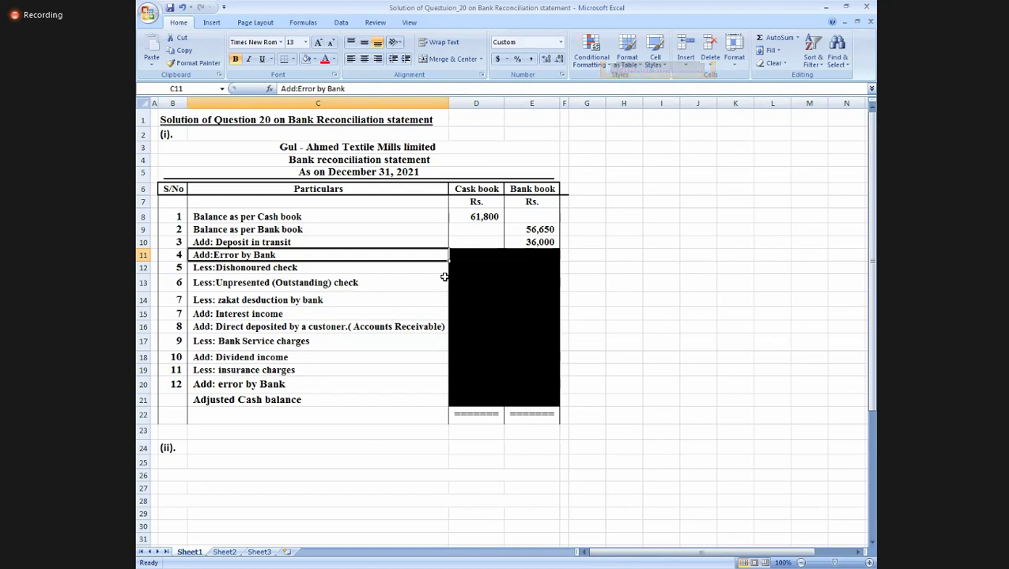
drag(463, 260, 513, 258)
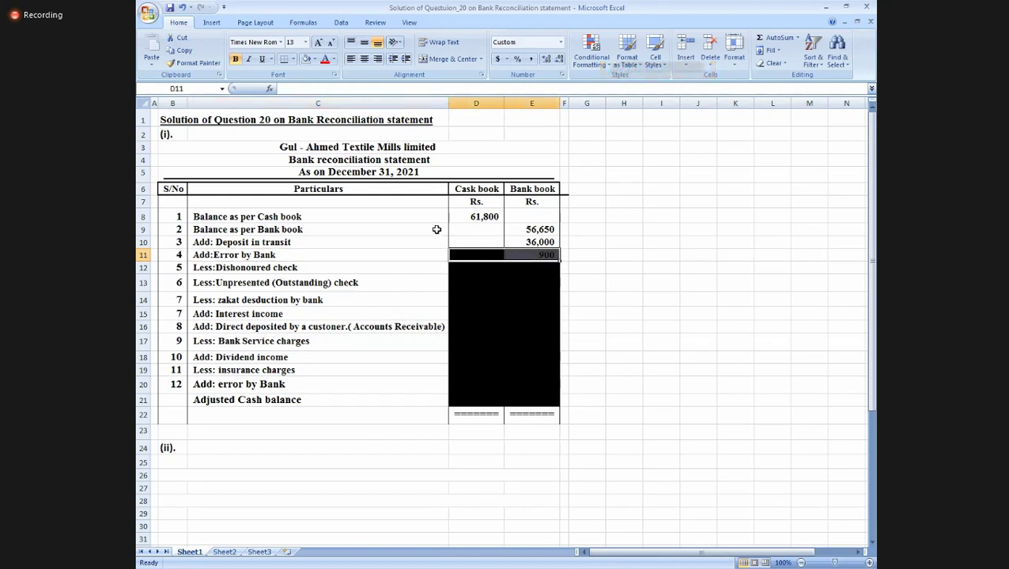
click(305, 60)
click(673, 268)
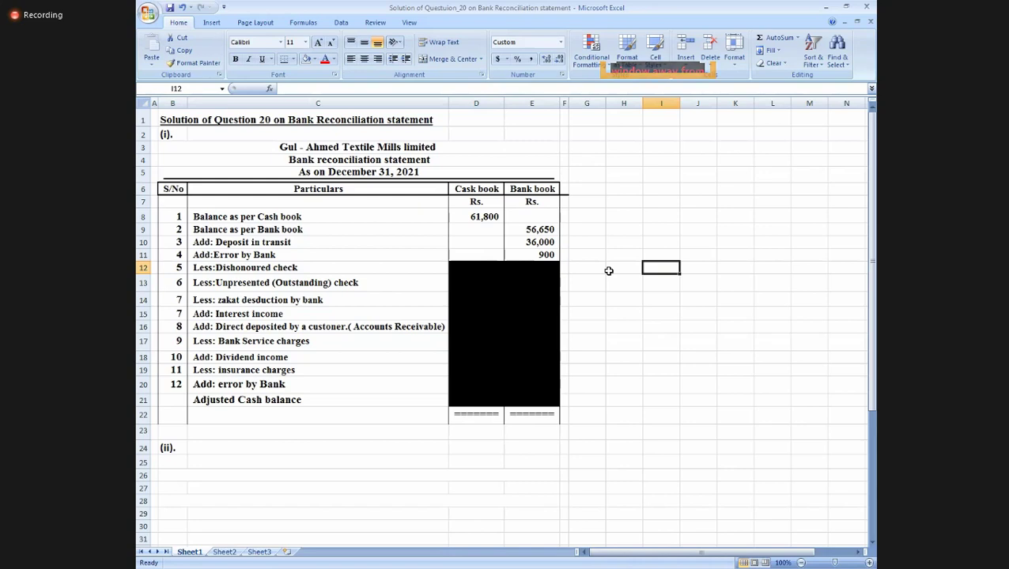
click(226, 257)
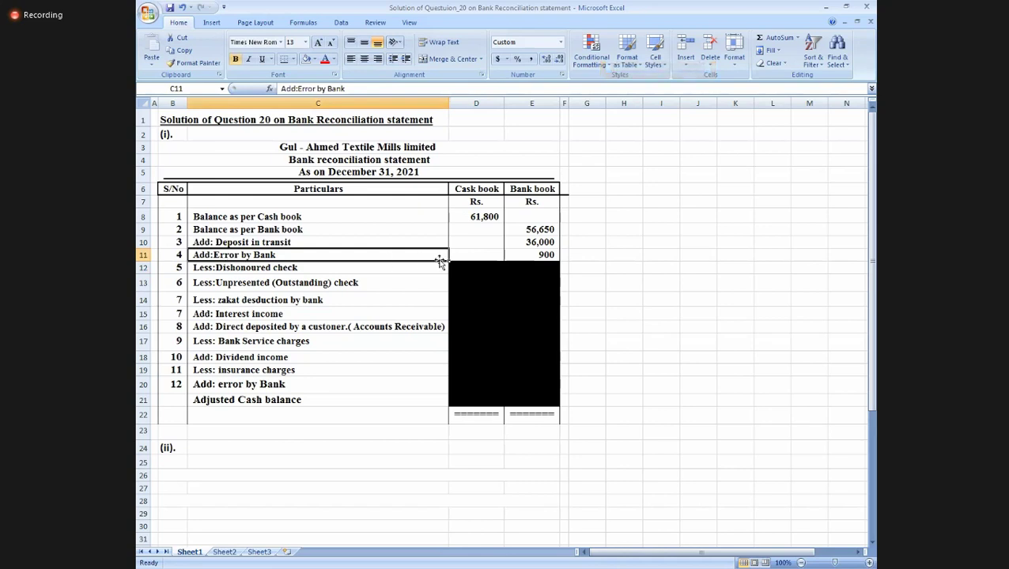
click(508, 255)
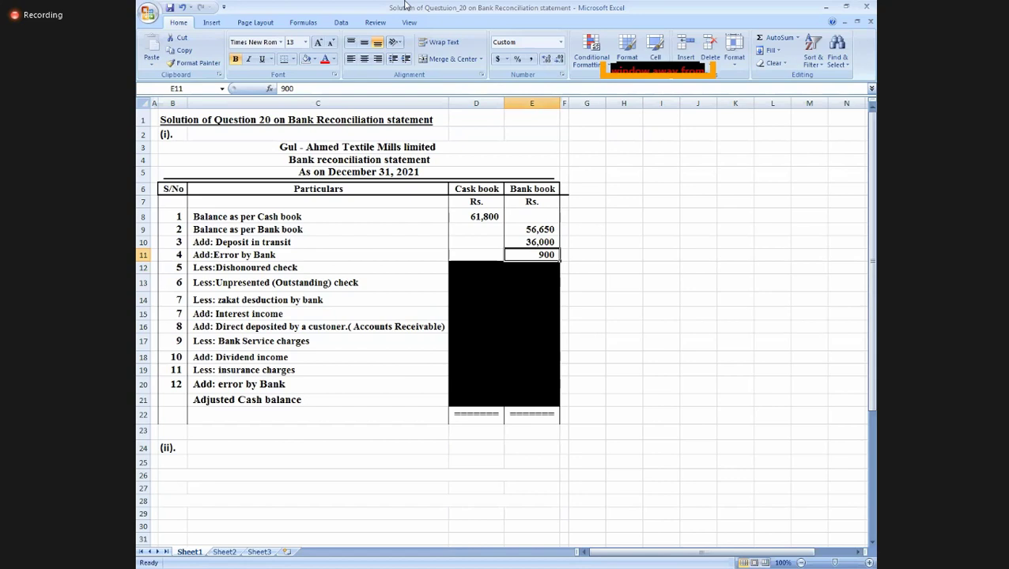
Append "(NSF)" to the dishonoured check description of item 5 in cell C12.
key(Down)
key(Left)
key(Left)
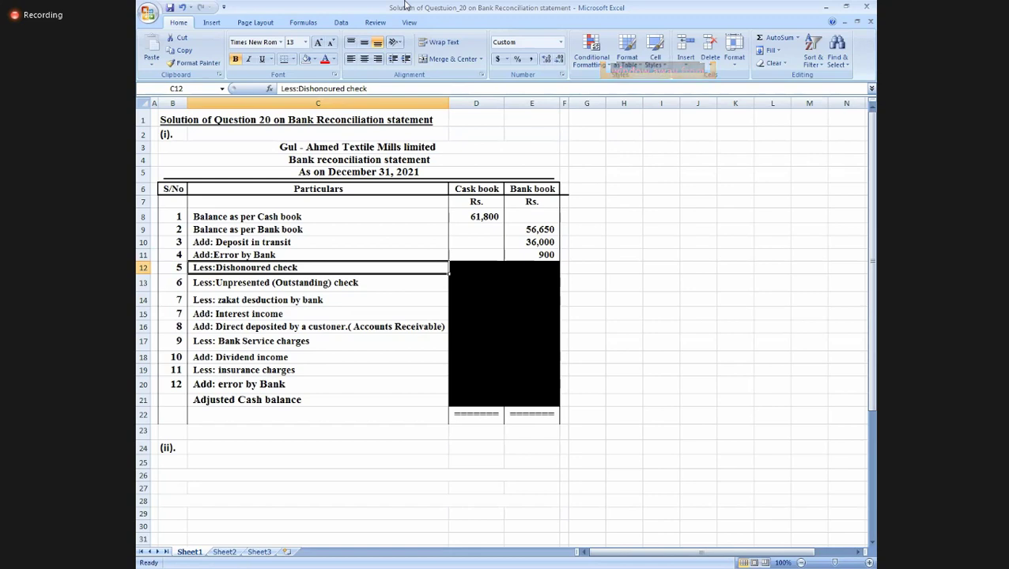
key(F2)
text(()
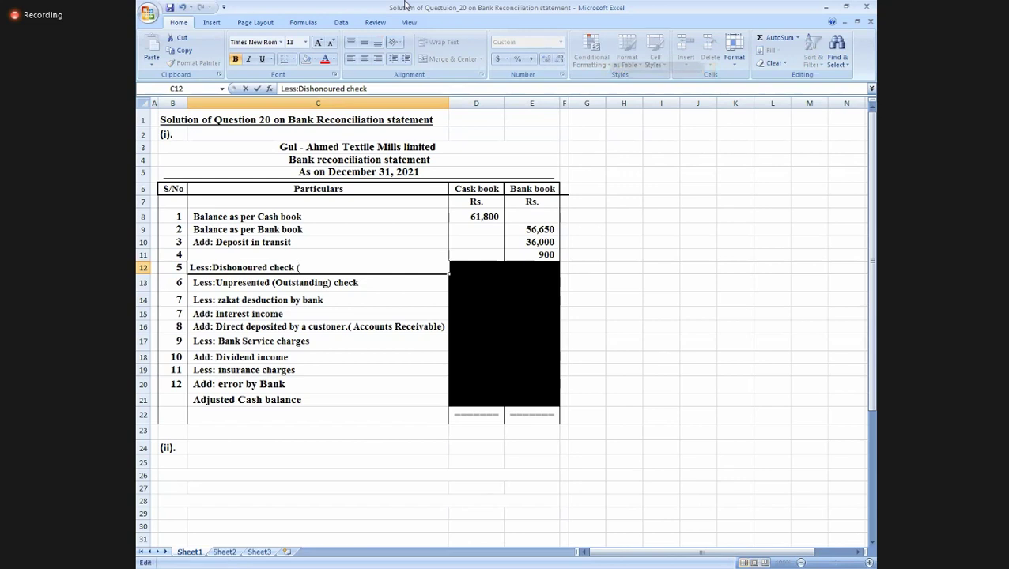
text(NSF)
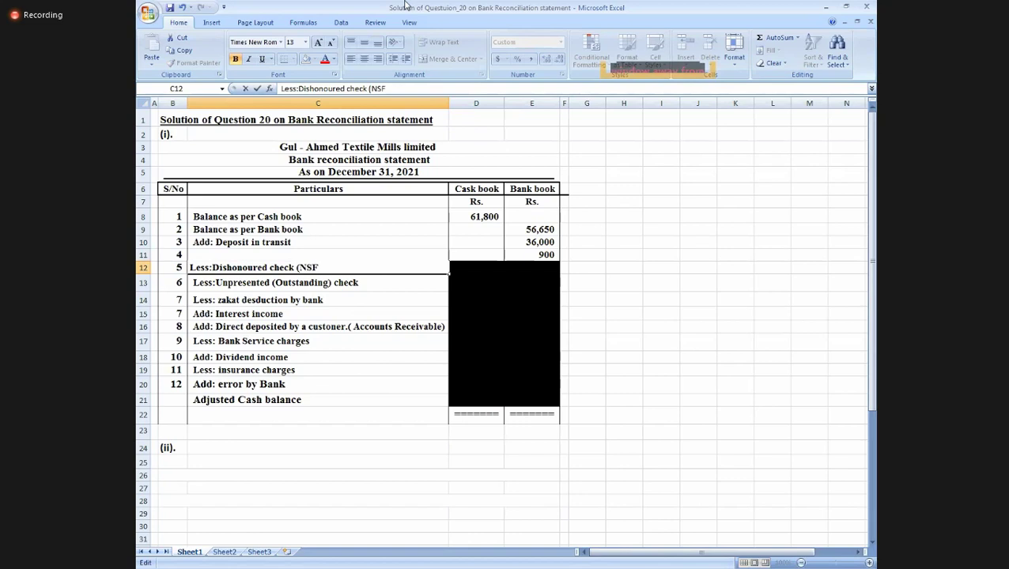
text())
key(Return)
key(Up)
key(Right)
key(Left)
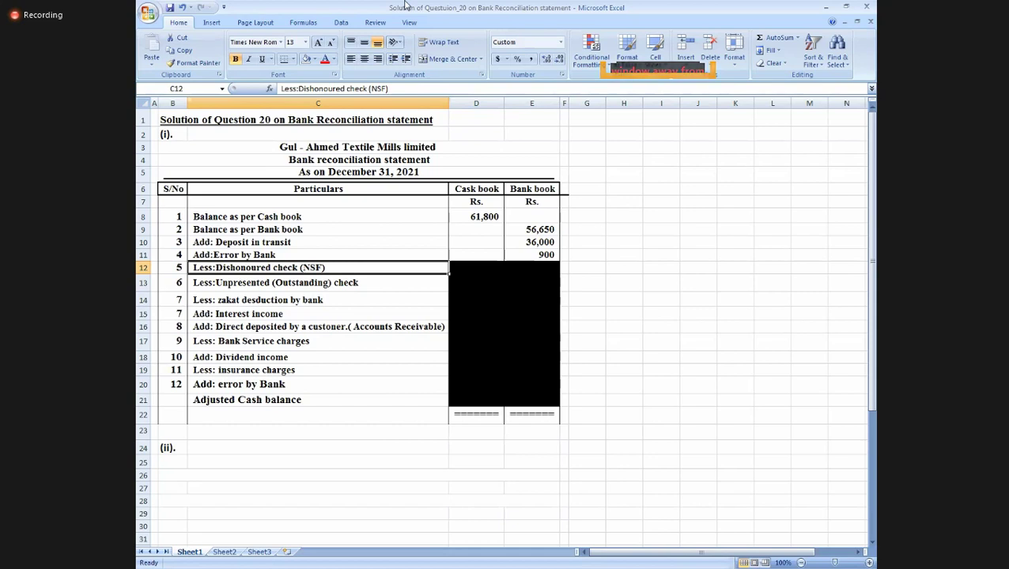
Remove the black fill from cells D12 and E12 to reveal the dishonoured check amount of item 5.
key(Right)
key(shift+Right)
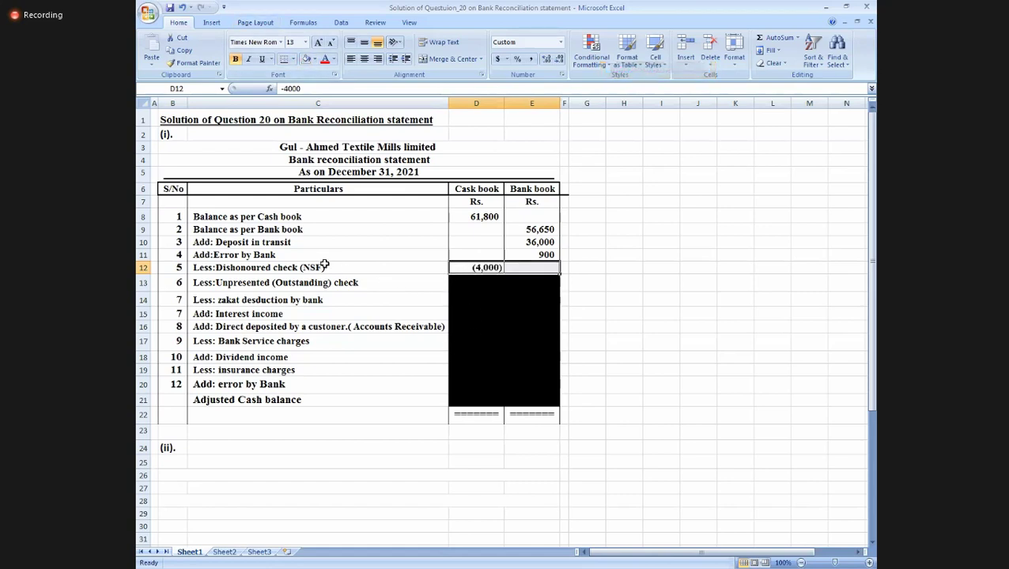
click(413, 271)
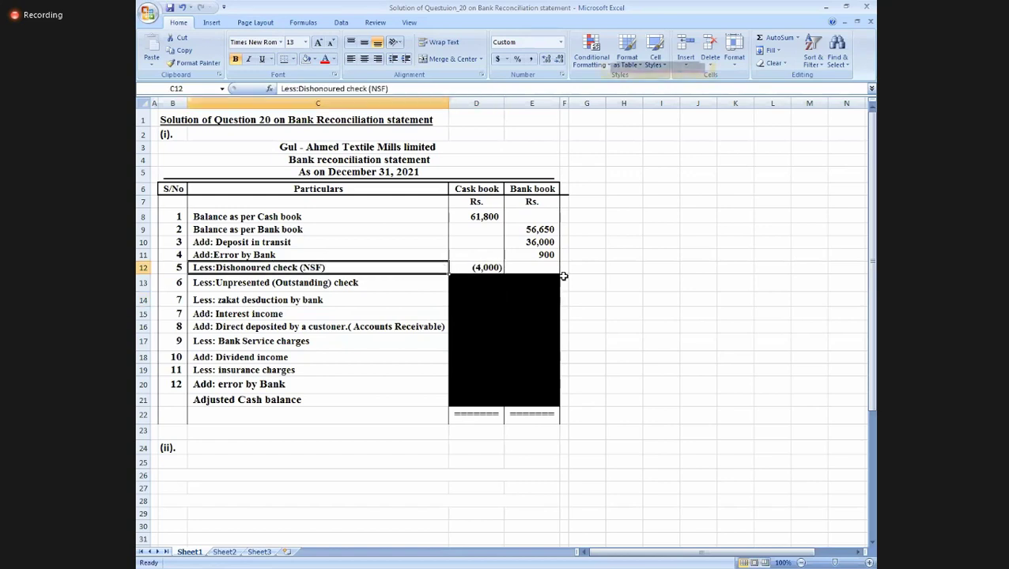
key(Right)
click(518, 266)
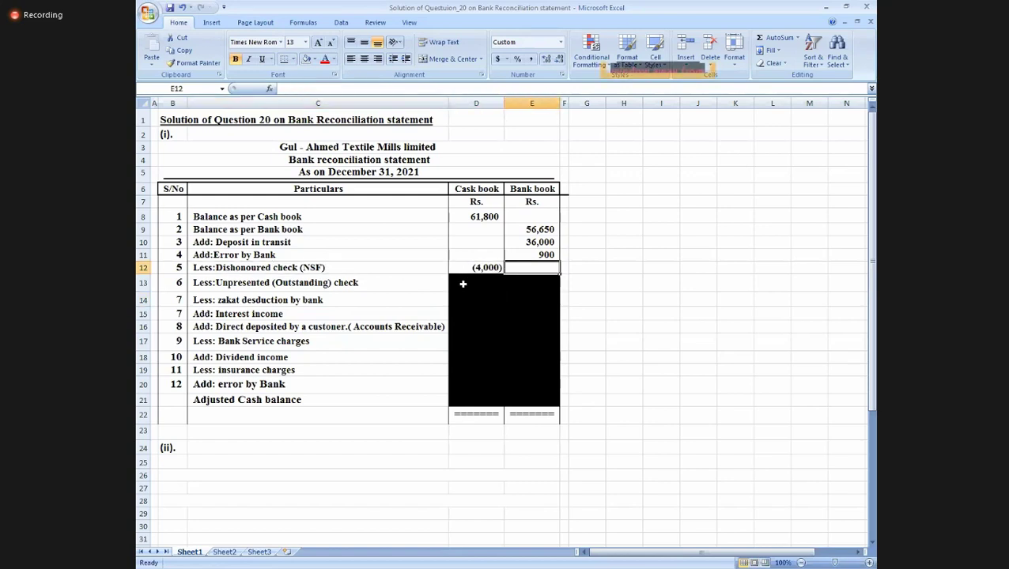
click(463, 283)
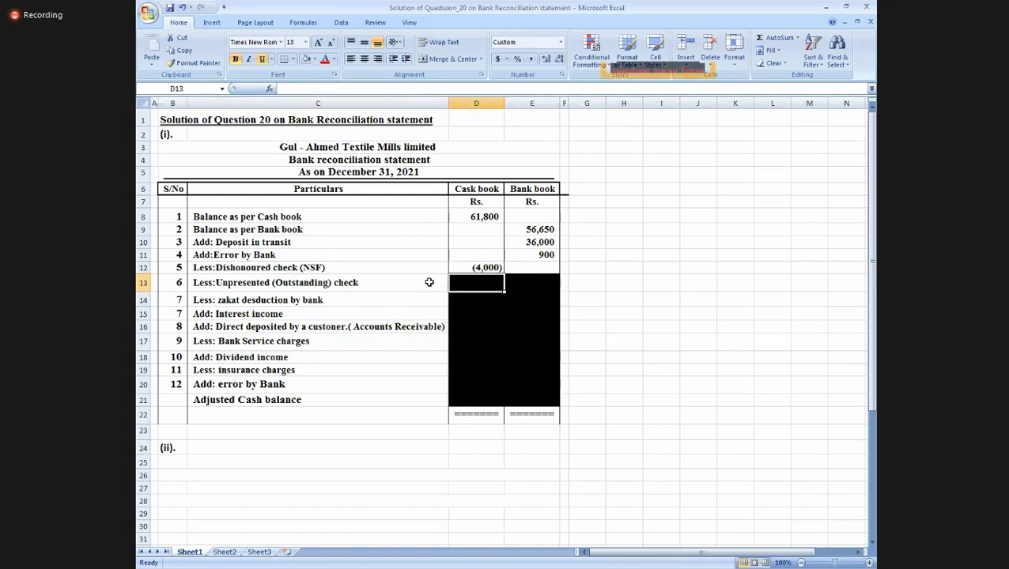
click(247, 268)
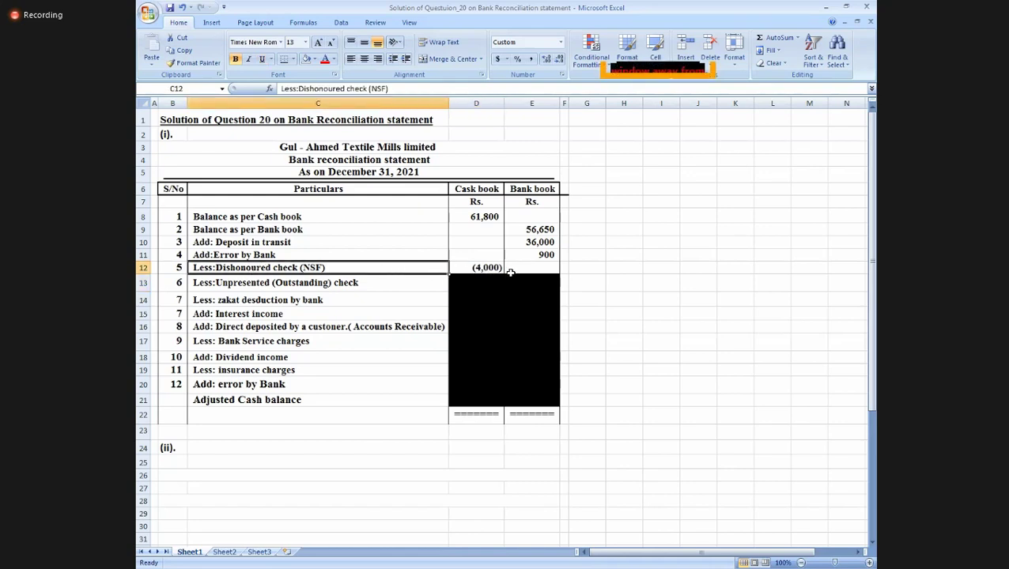
click(574, 288)
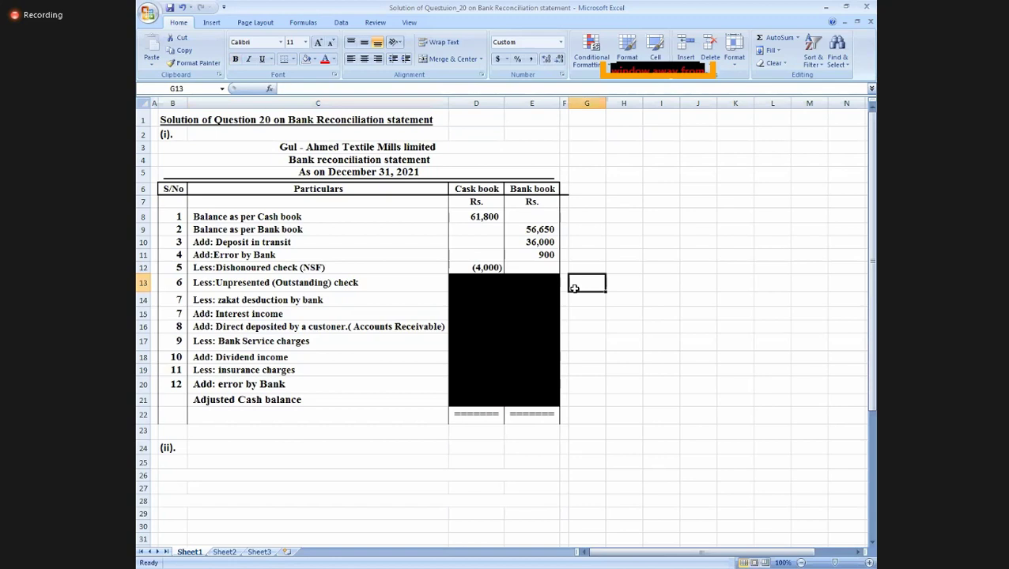
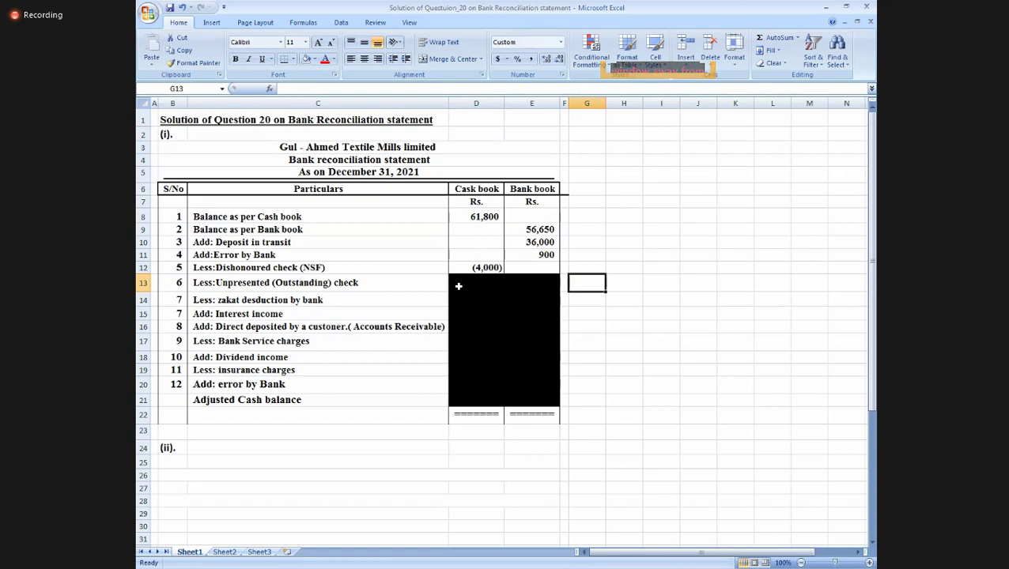
Remove the black fill from cells D13 and E13 to reveal the unpresented check amount of item 6.
click(458, 286)
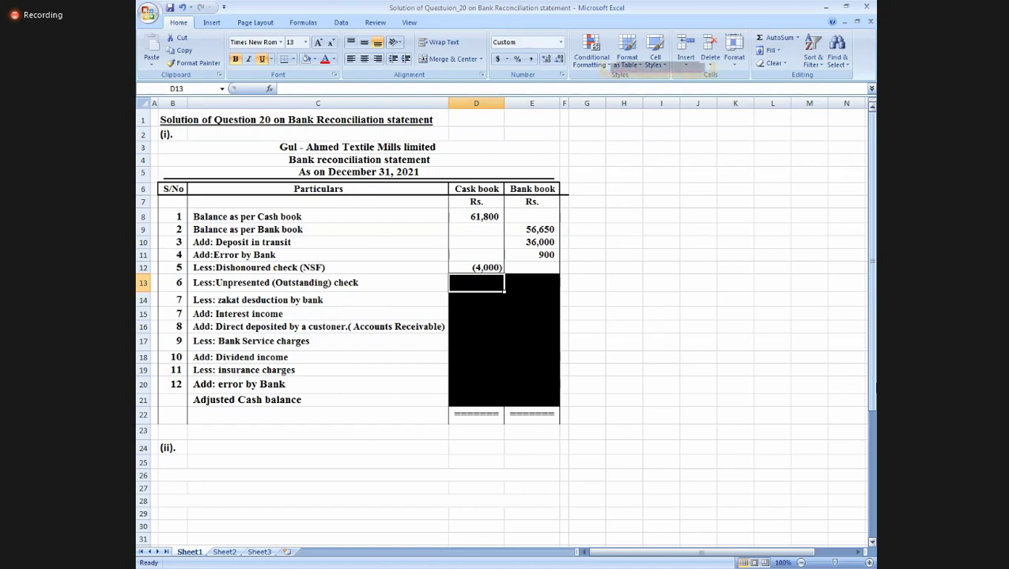
key(shift+Right)
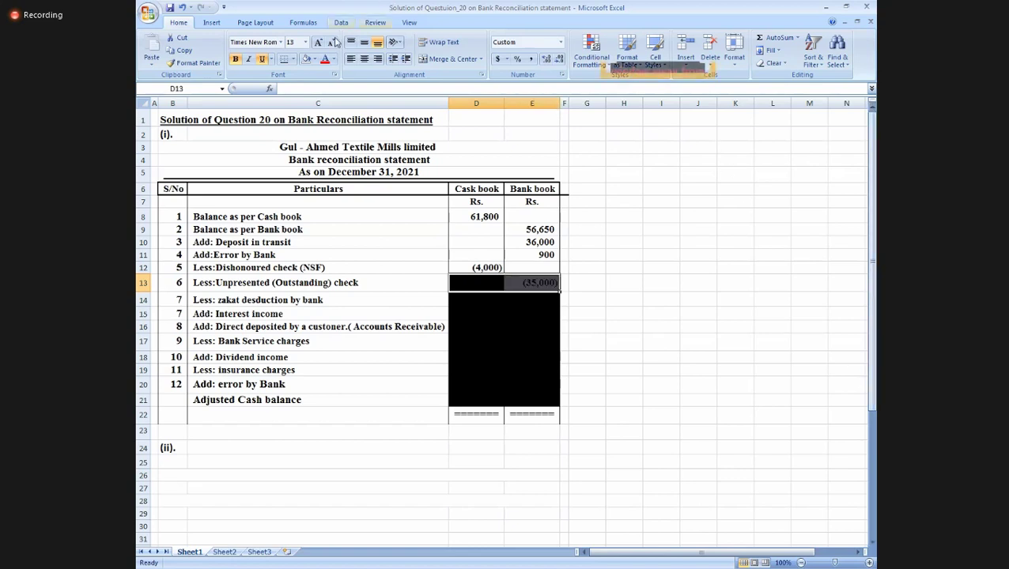
click(306, 59)
click(587, 313)
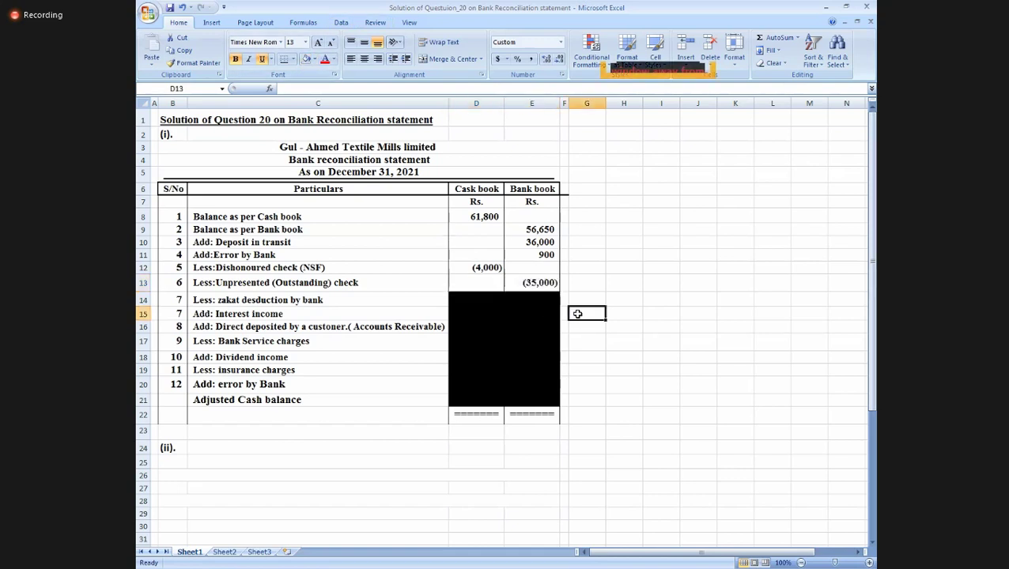
click(462, 299)
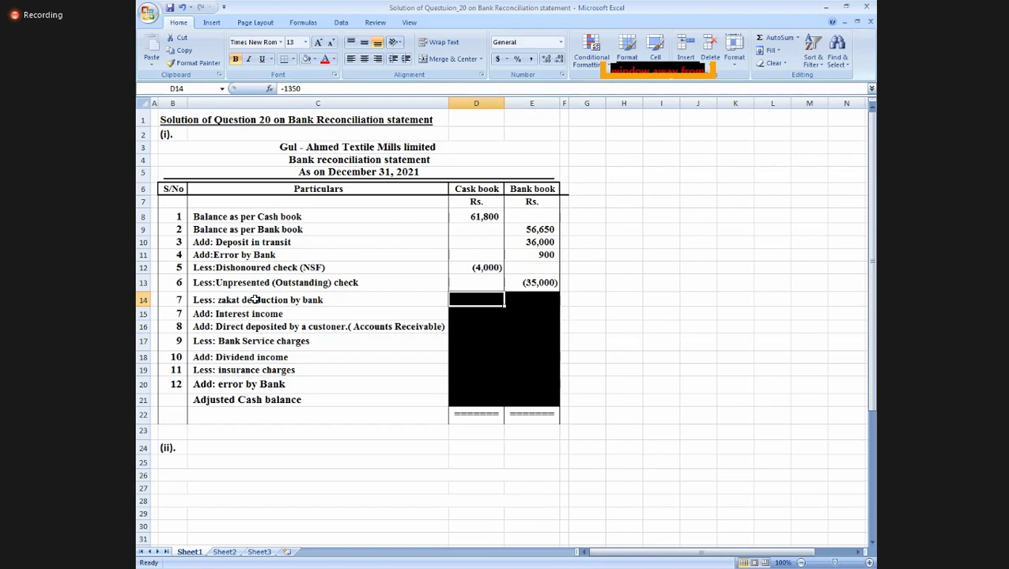
click(520, 285)
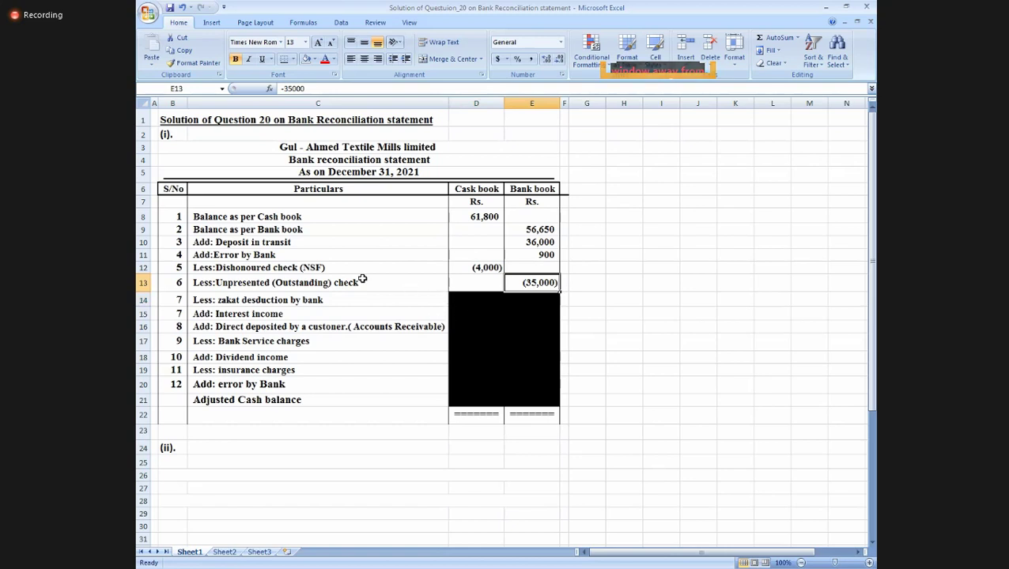
click(301, 286)
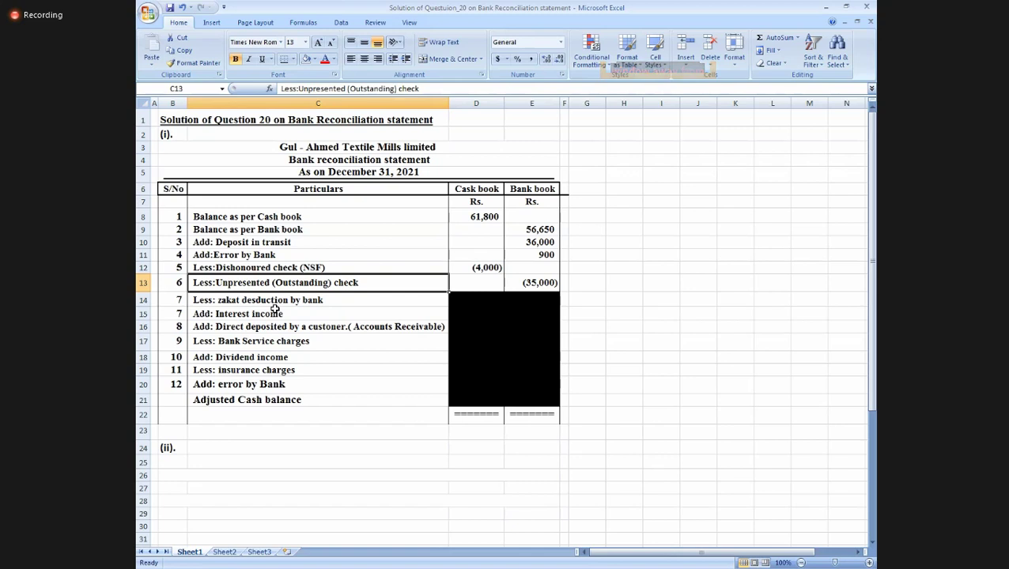
Remove the black fill from cells D14 and E14 to reveal the zakat deduction amount.
click(277, 302)
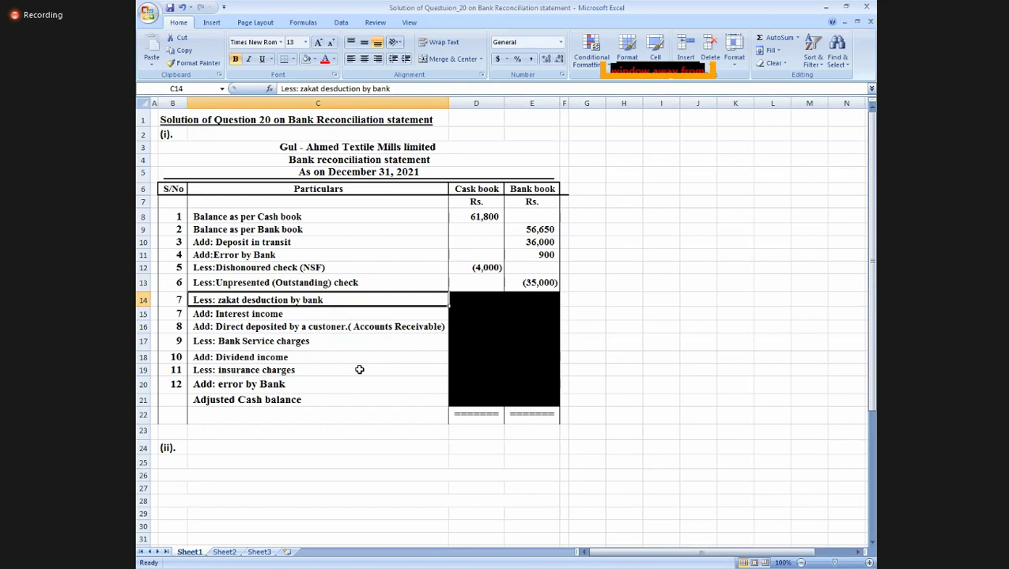
key(Left)
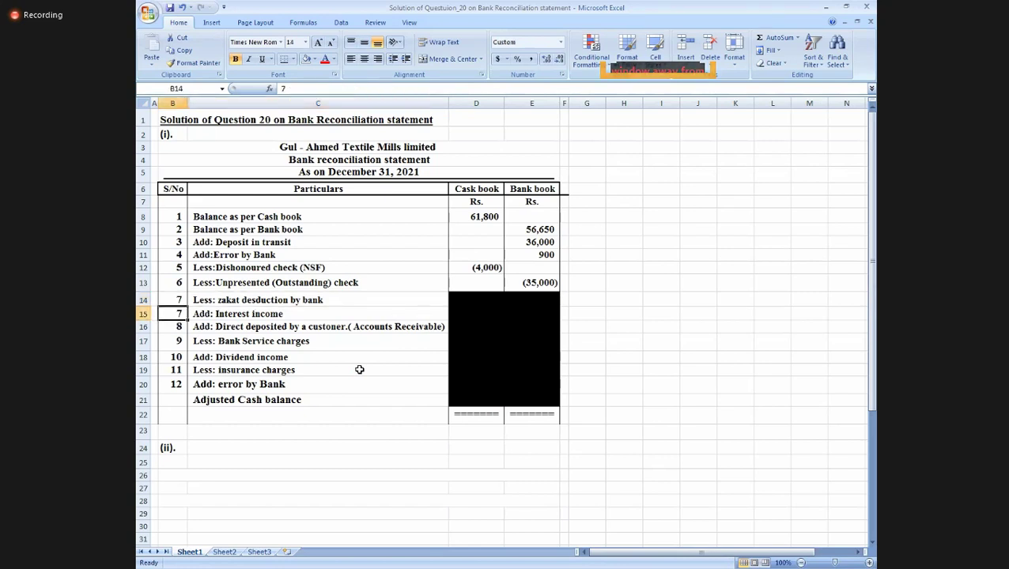
key(Right)
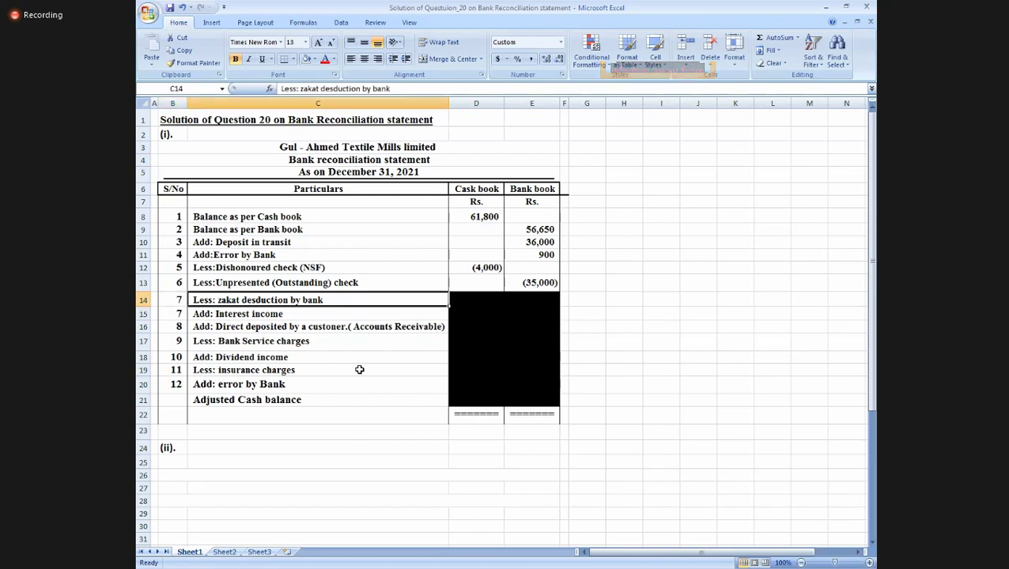
key(Right)
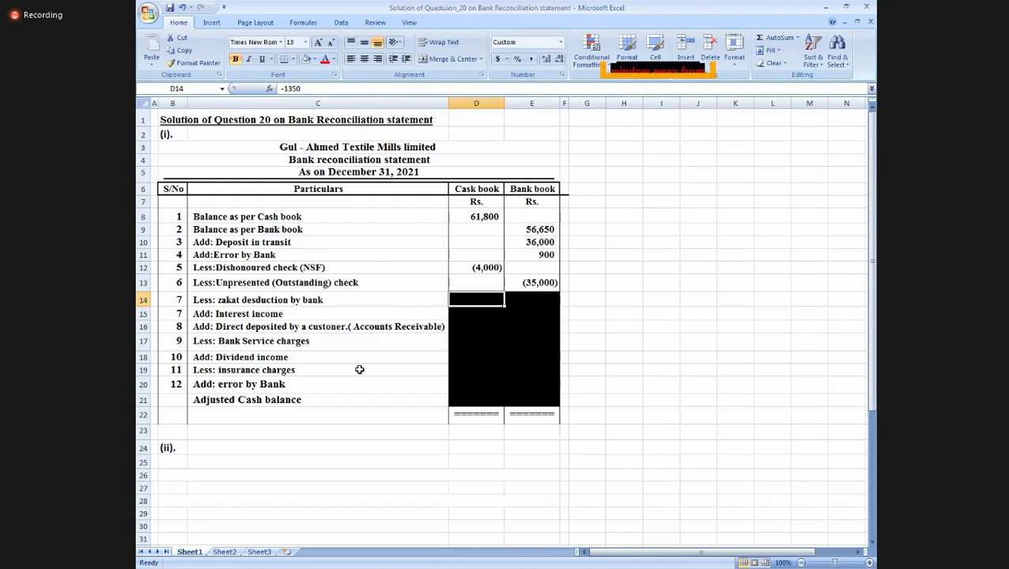
key(Right)
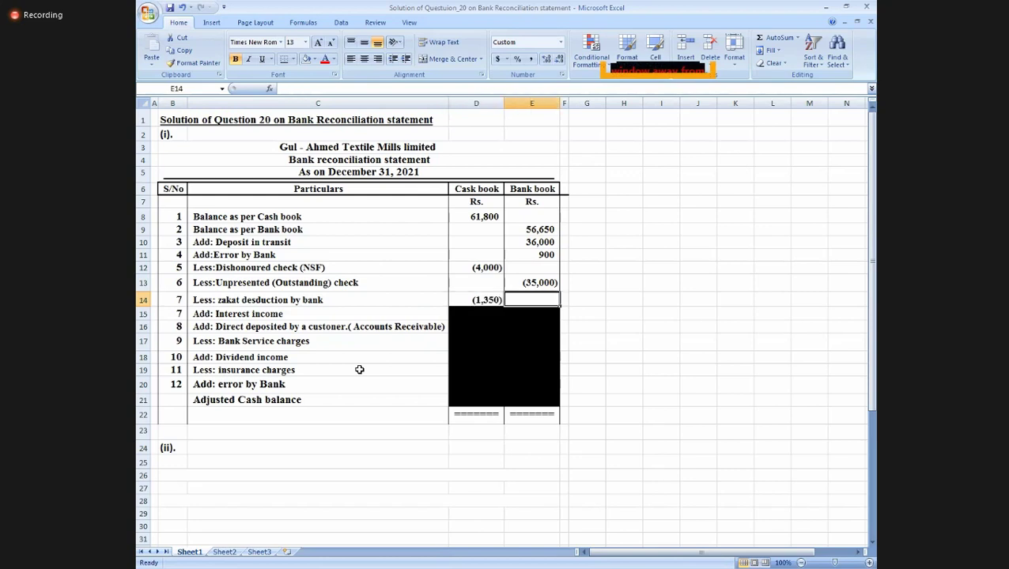
Remove the black fill from cells D15 and E15 to reveal the interest income amount.
key(Down)
key(Left)
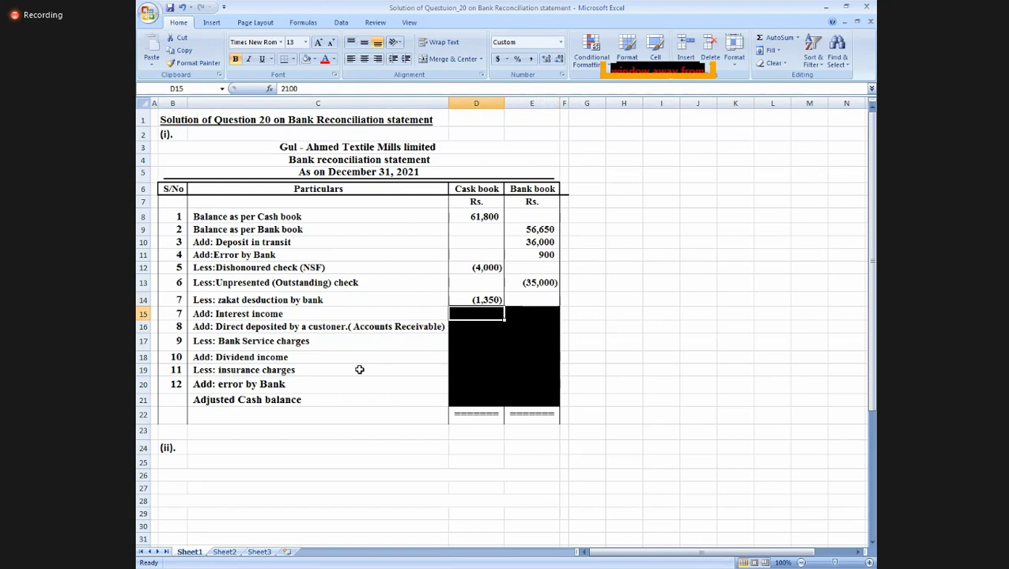
key(Left)
key(Left)
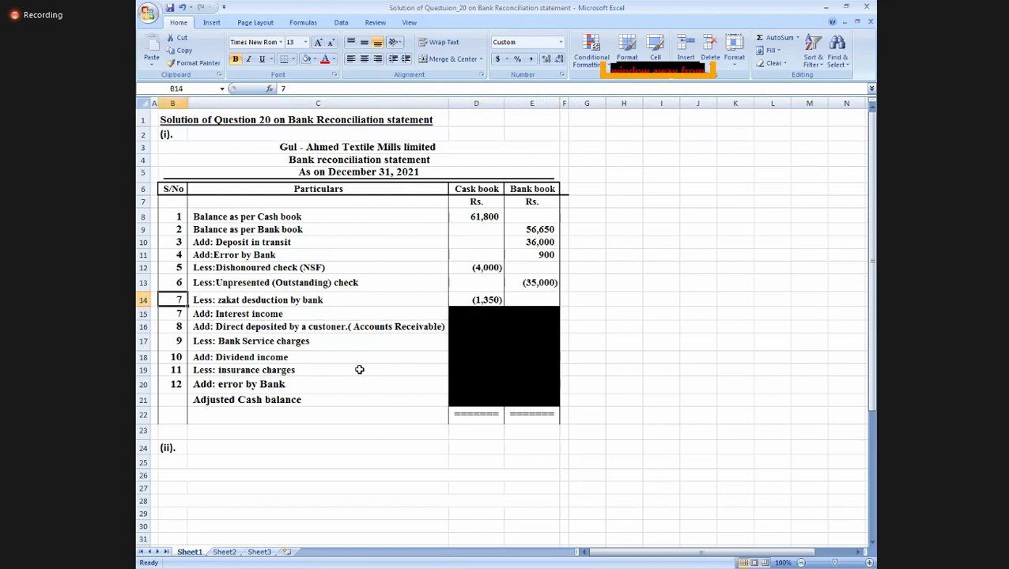
key(Right)
key(Right)
key(Right)
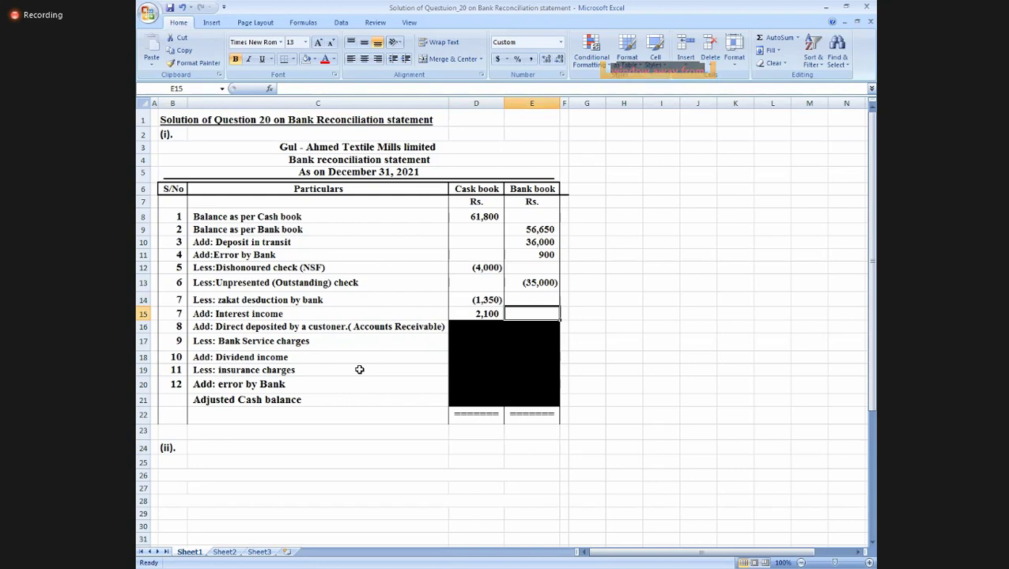
Remove the black fill from cells D16 and E16 to reveal the customer's direct deposit amount of item 8.
key(Left)
key(Down)
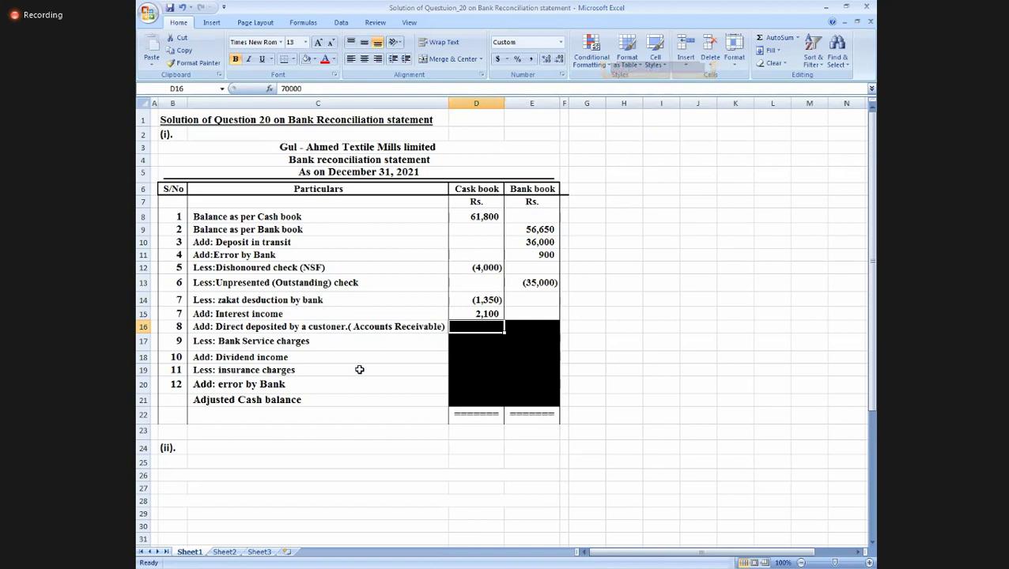
click(218, 328)
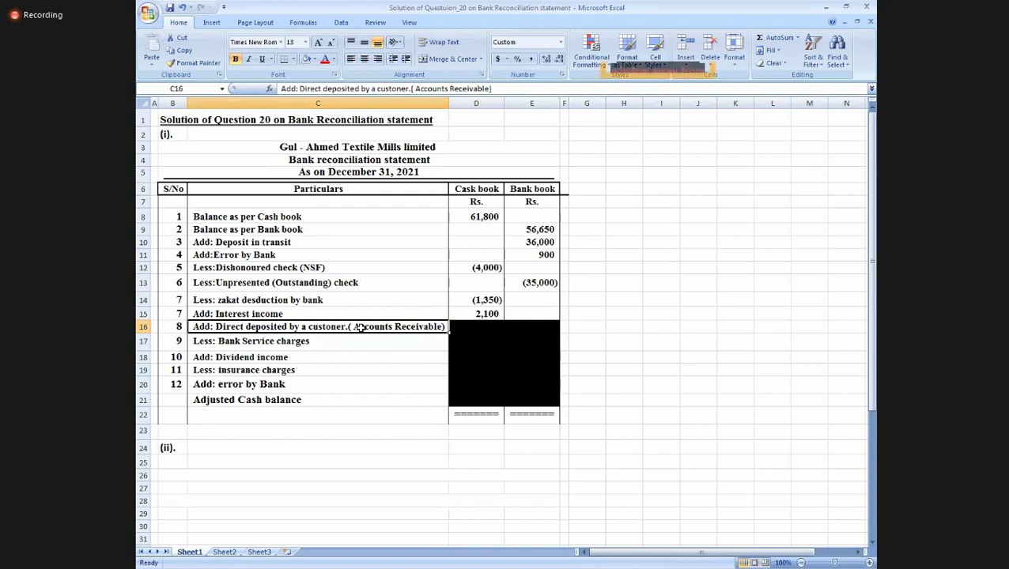
click(490, 329)
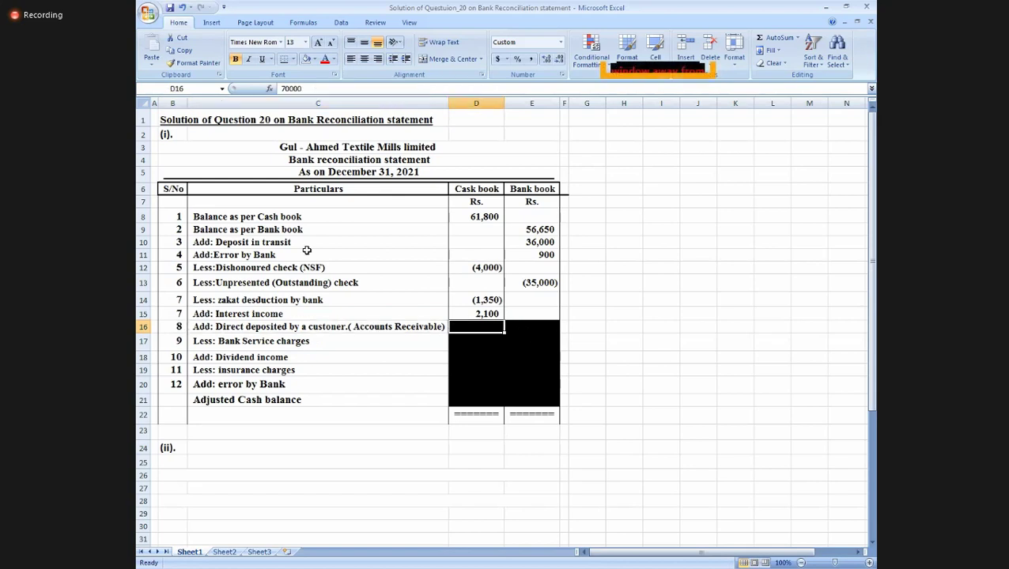
key(shift+Right)
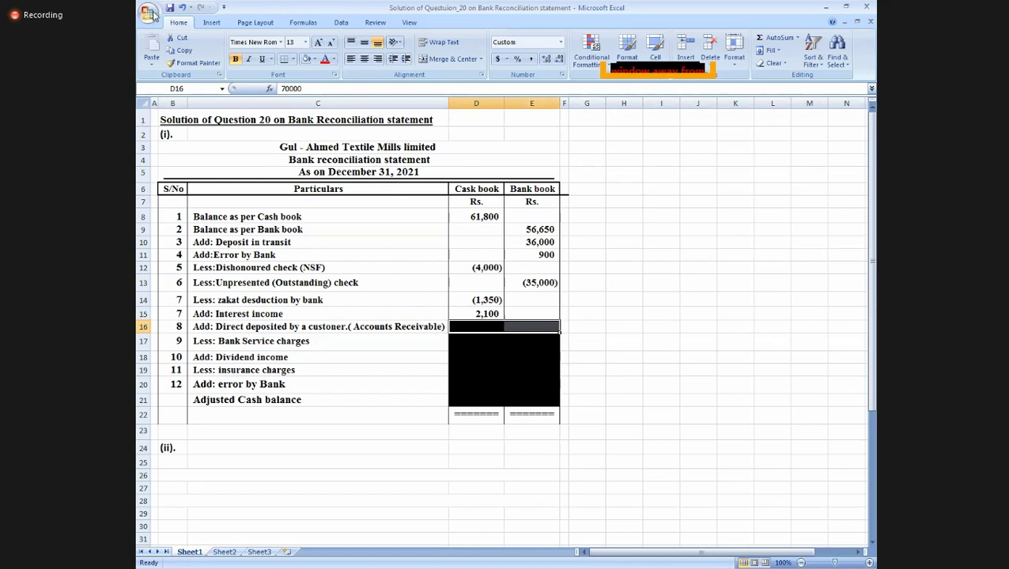
click(307, 58)
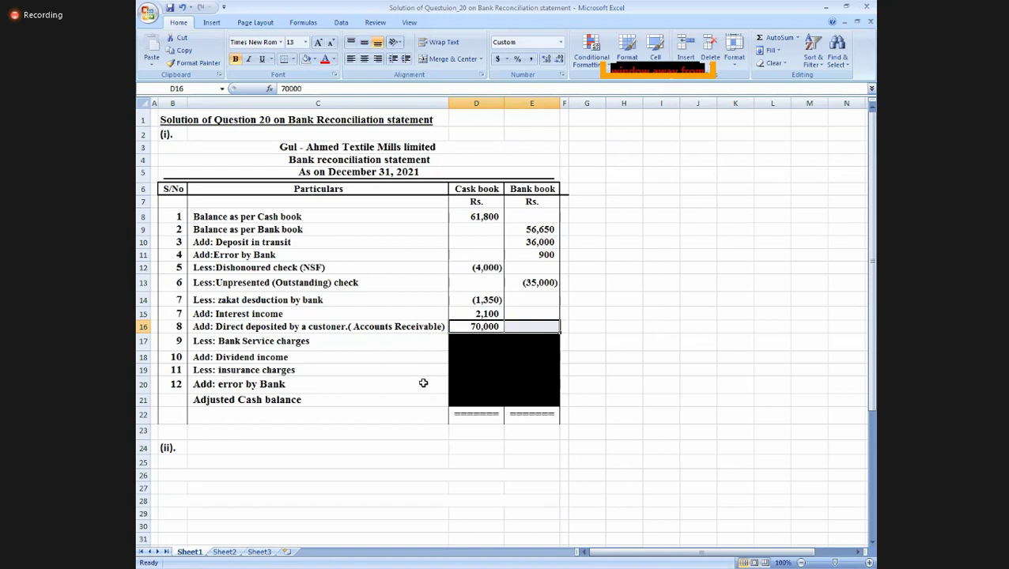
Remove the black fill from cells D17 and E17 to reveal the bank service charges amount of item 9.
click(431, 340)
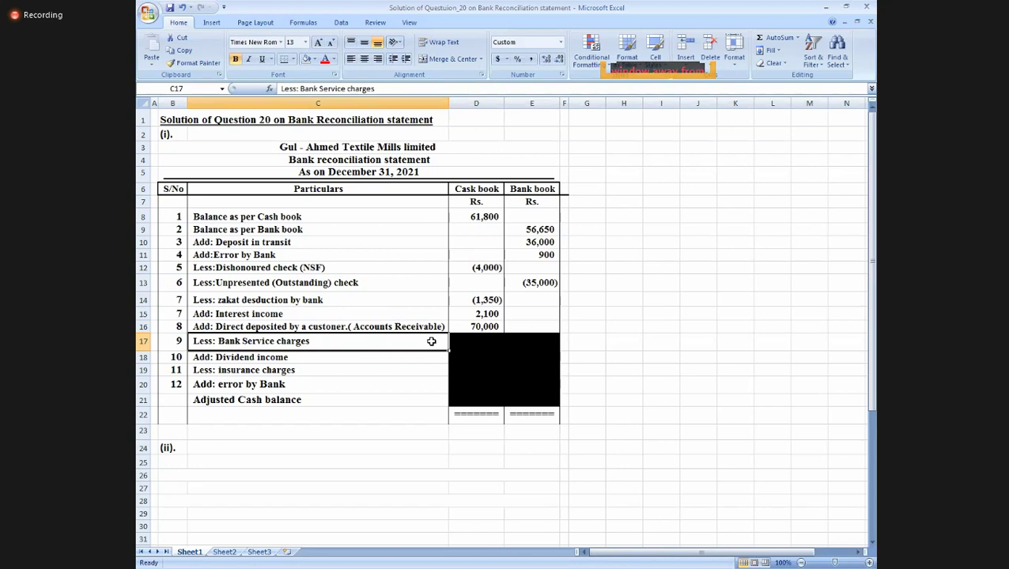
click(457, 341)
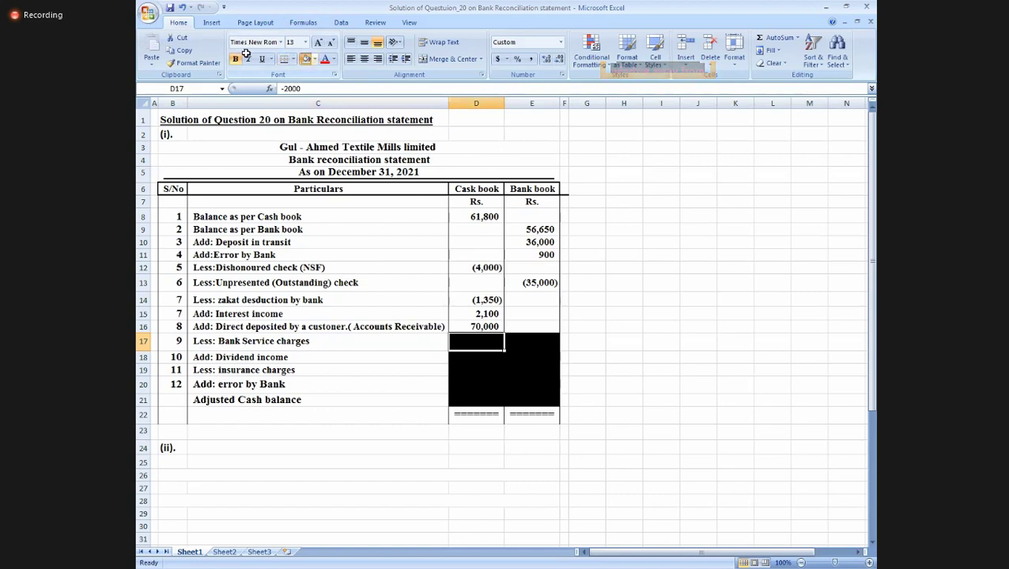
click(306, 58)
key(Right)
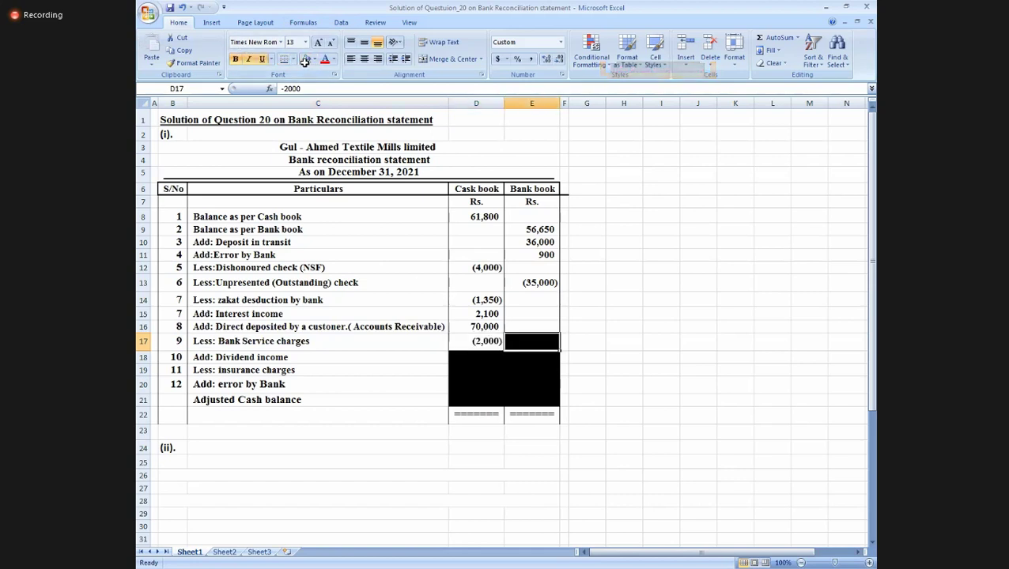
key(ctrl+y)
Remove the black fill from cells D18 and E18 to reveal the dividend income amount.
click(187, 357)
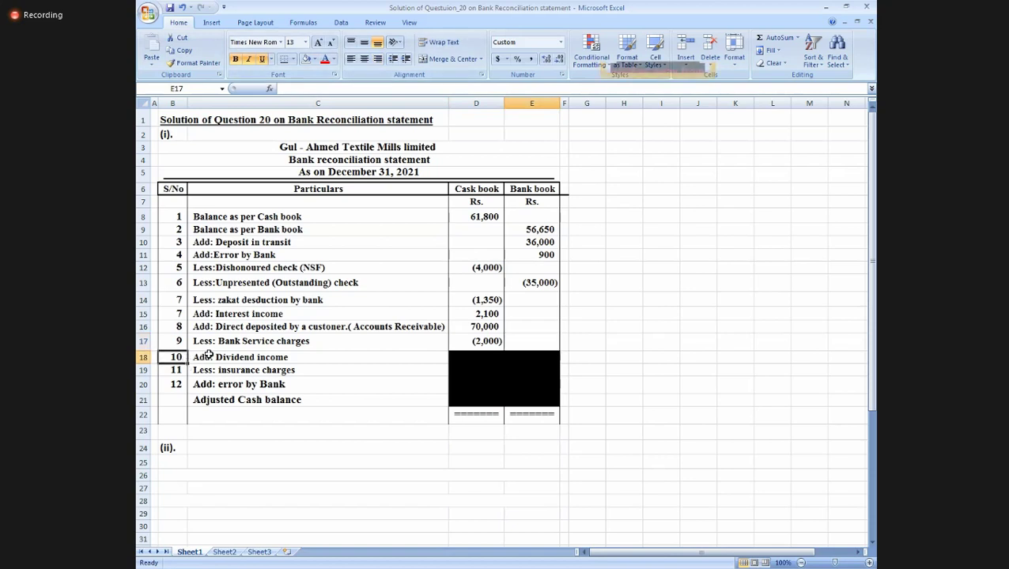
click(228, 359)
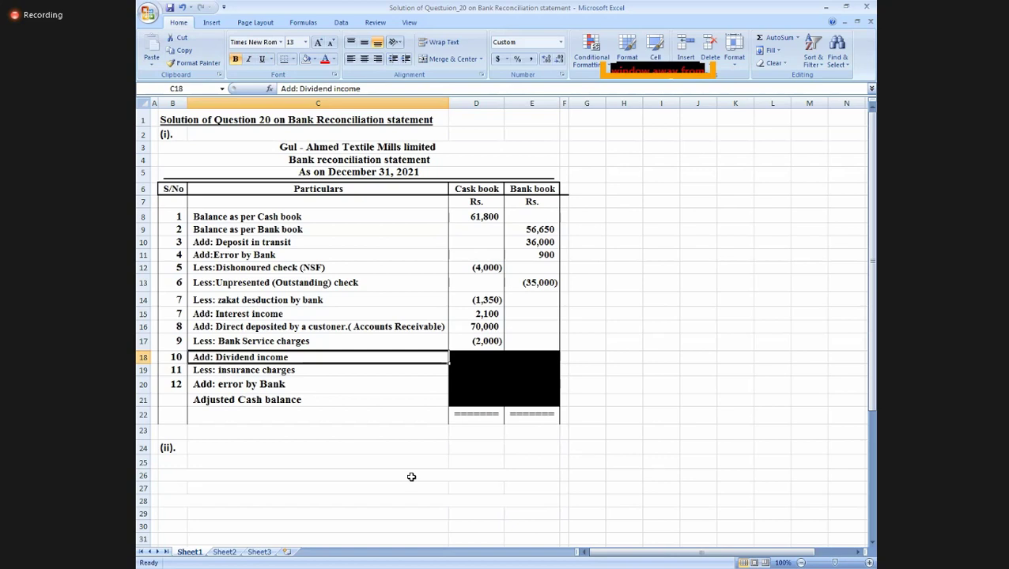
key(Right)
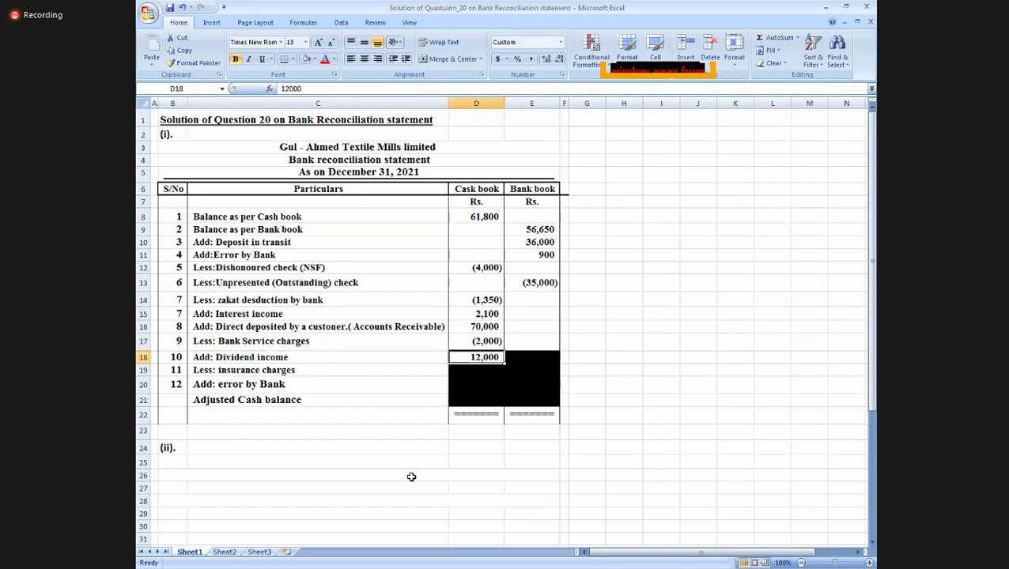
key(Right)
key(Left)
key(Left)
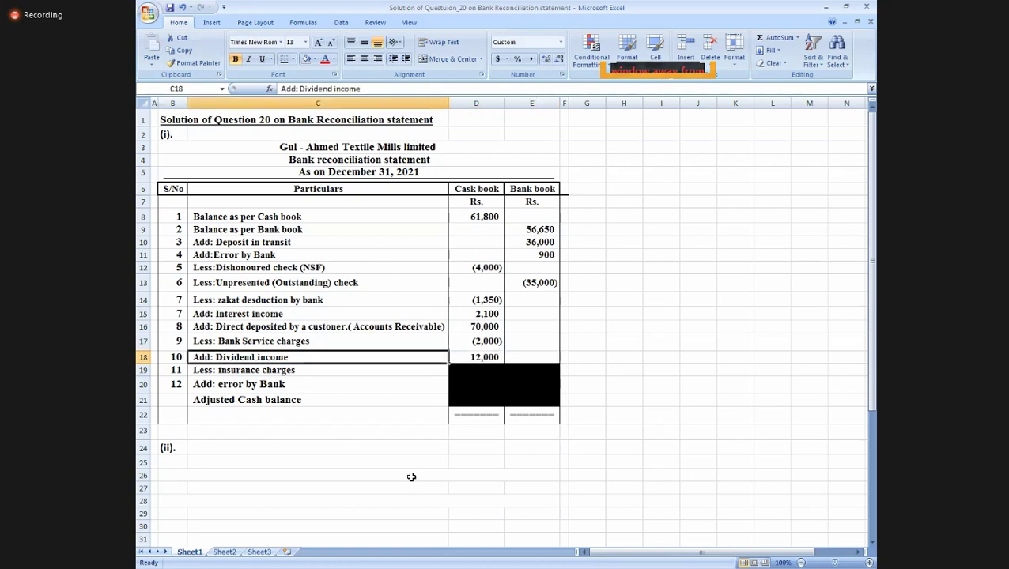
key(Left)
key(Right)
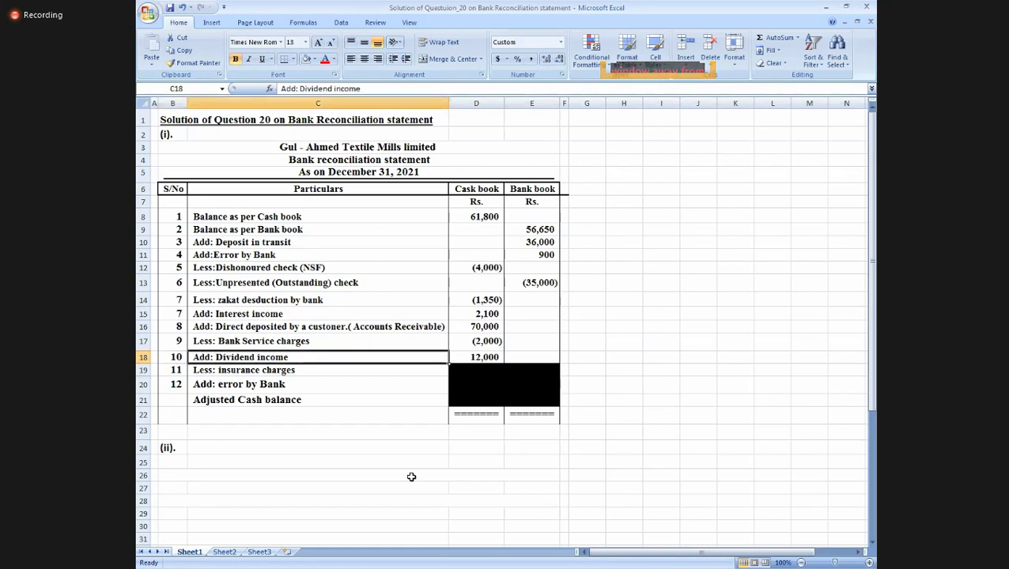
Remove the black fill from cells D19 and E19 to reveal the insurance charges amount.
key(Down)
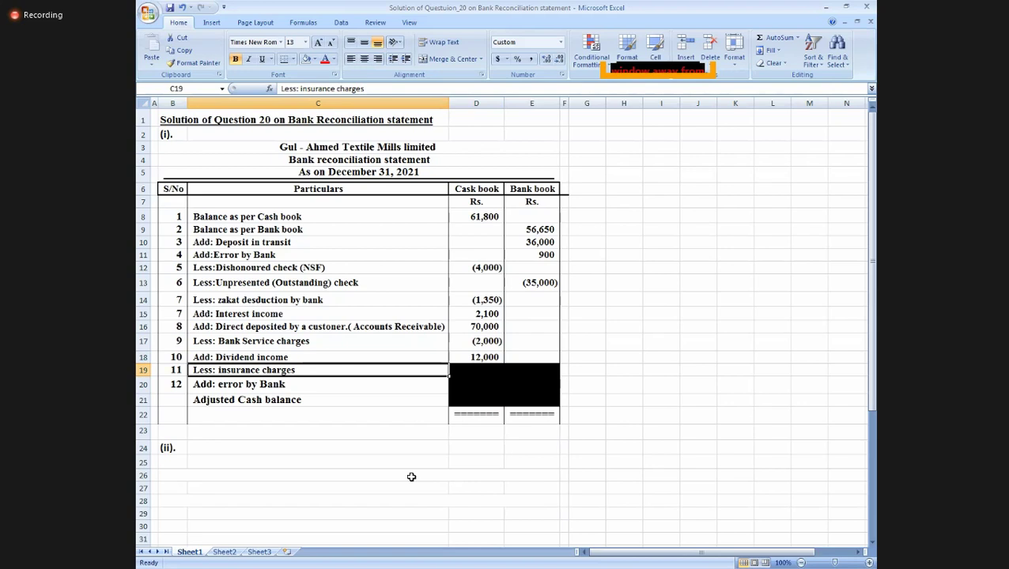
key(Right)
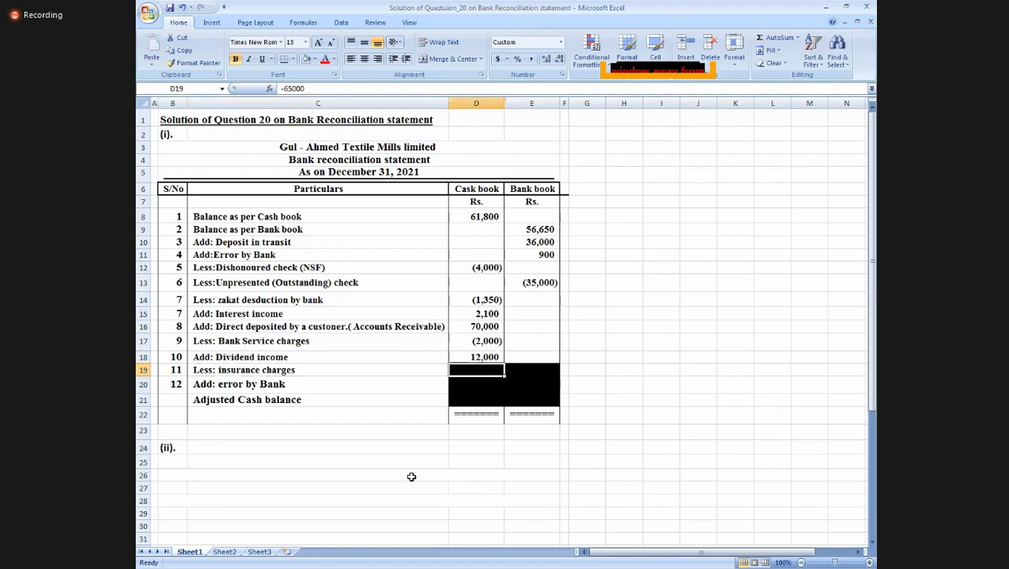
key(Right)
key(Down)
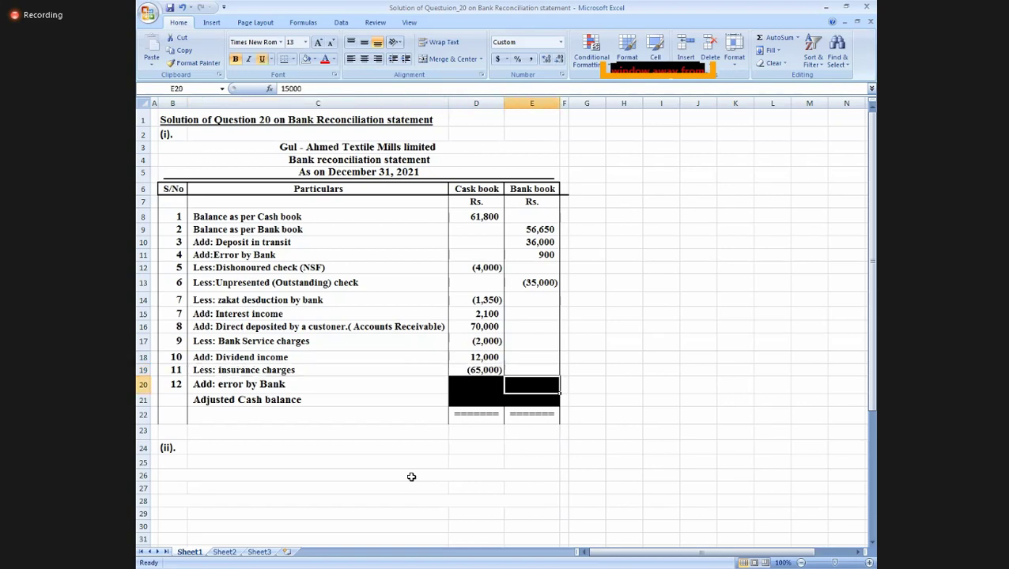
key(Up)
key(Left)
key(Left)
Remove the black fill from cells D20 to E21 to reveal the bank error amount and both adjusted cash balances.
key(Down)
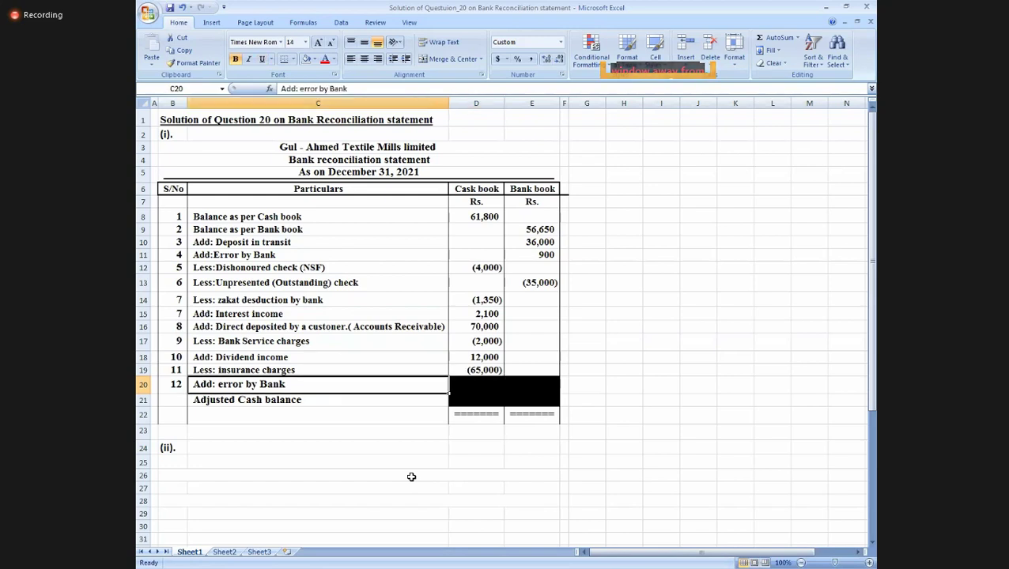
key(Right)
key(F2)
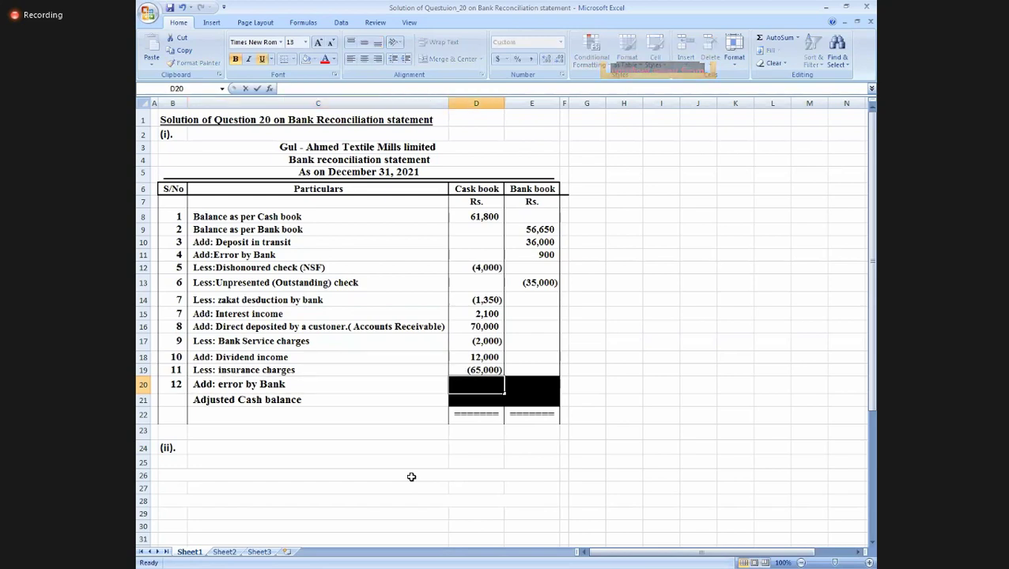
key(Escape)
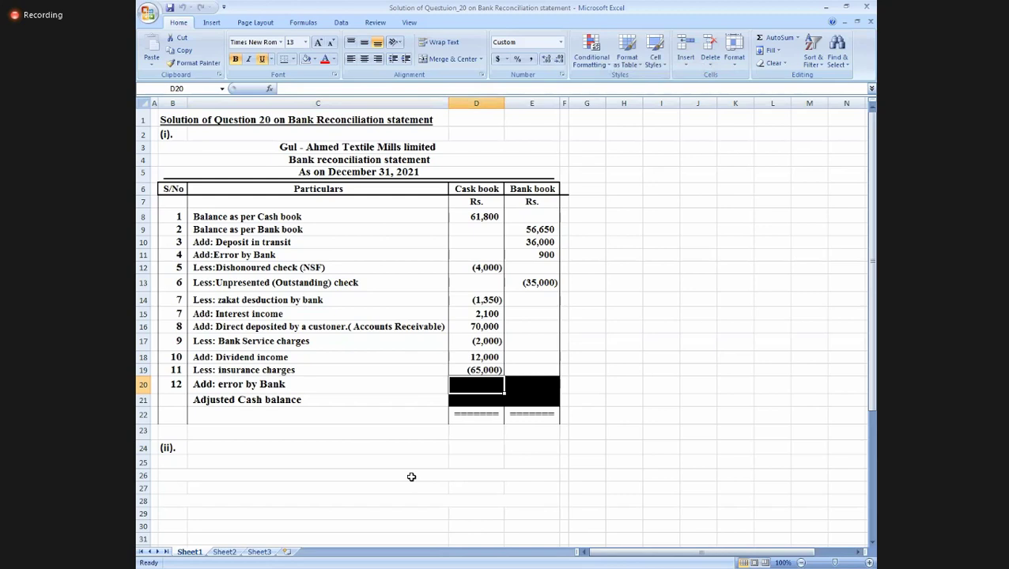
key(Right)
key(Down)
key(Left)
key(Down)
key(Down)
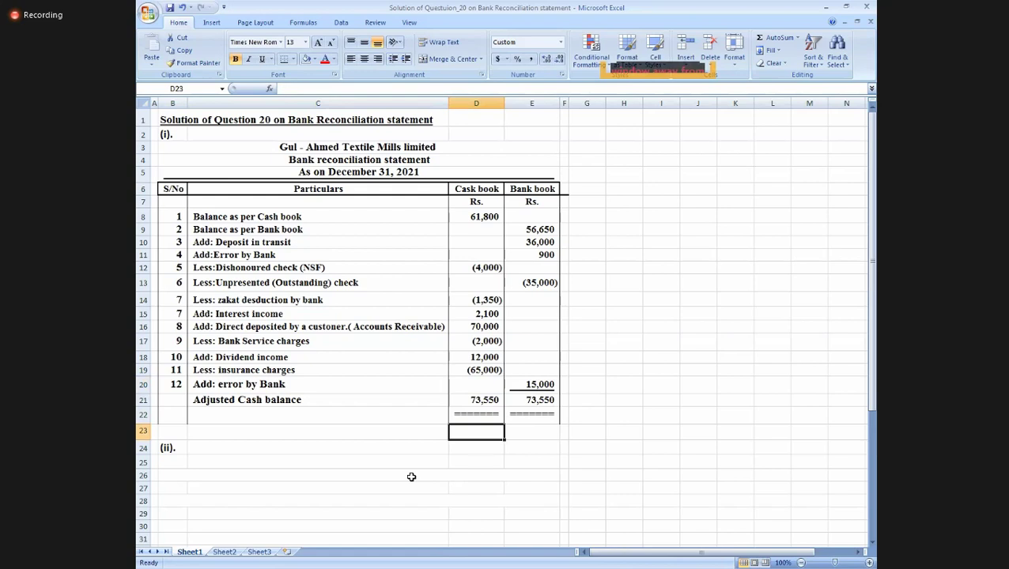
Examine the adjusted cash balance formulas in row 21 and walk through the particulars and cash book amounts above them.
key(Up)
key(Up)
key(Right)
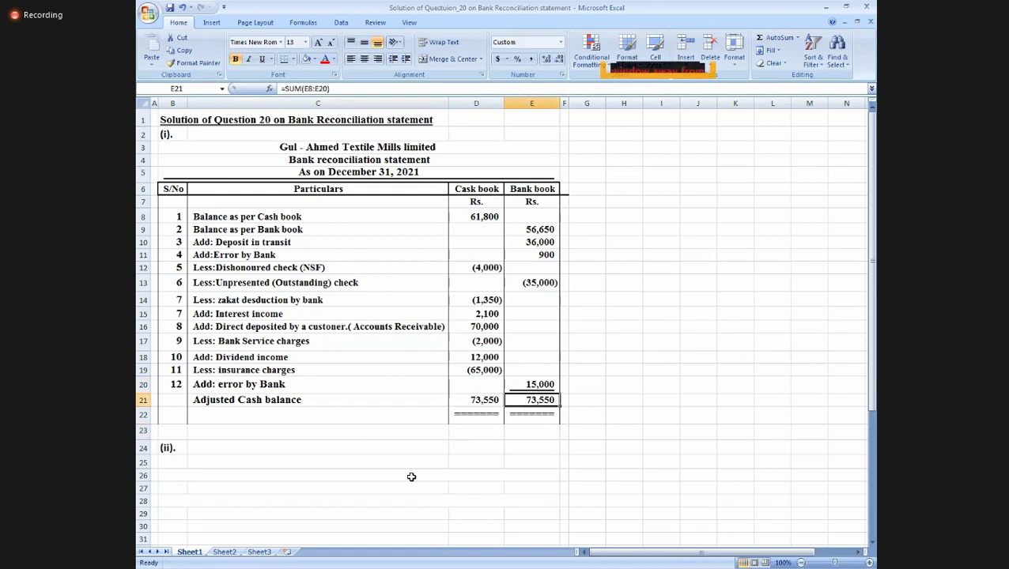
key(Left)
key(Left)
key(Up)
key(Up)
key(Up)
key(Up)
key(Up)
key(Up)
key(Up)
key(Up)
key(Right)
key(Up)
key(Up)
key(Up)
key(Up)
key(Up)
key(Down)
key(Down)
key(Down)
key(Down)
key(Down)
key(Down)
key(Down)
key(Down)
key(Down)
key(Down)
key(Down)
key(Down)
key(Down)
key(Down)
key(Down)
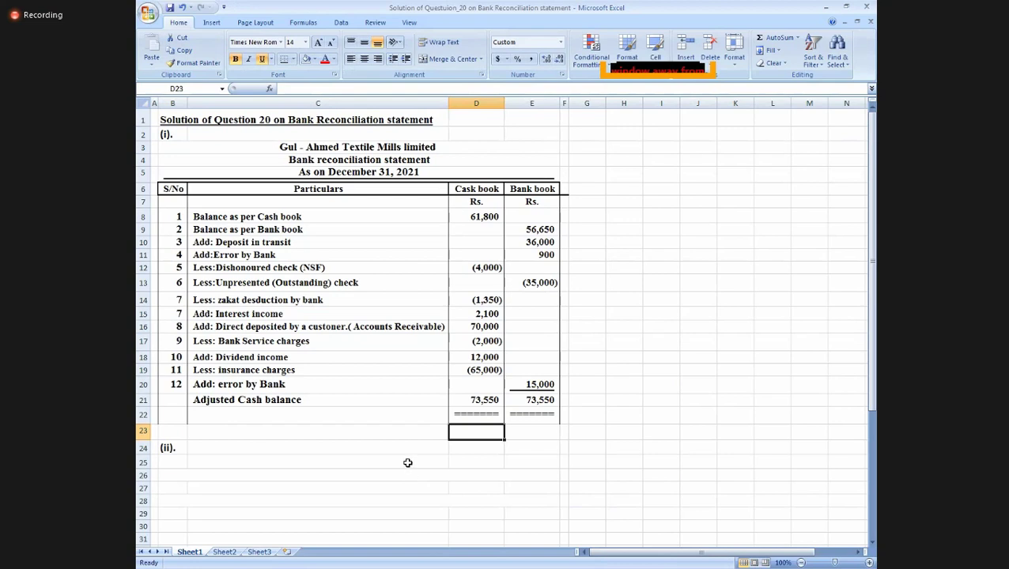
Try a top and thick bottom border on the empty cash book cell D20 and undo it.
click(459, 390)
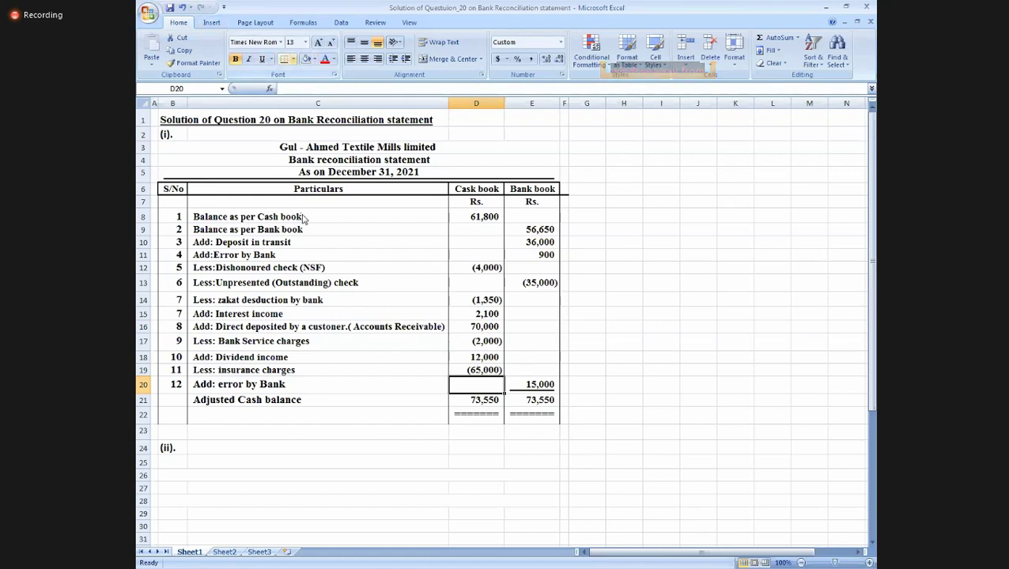
key(alt+h)
key(b)
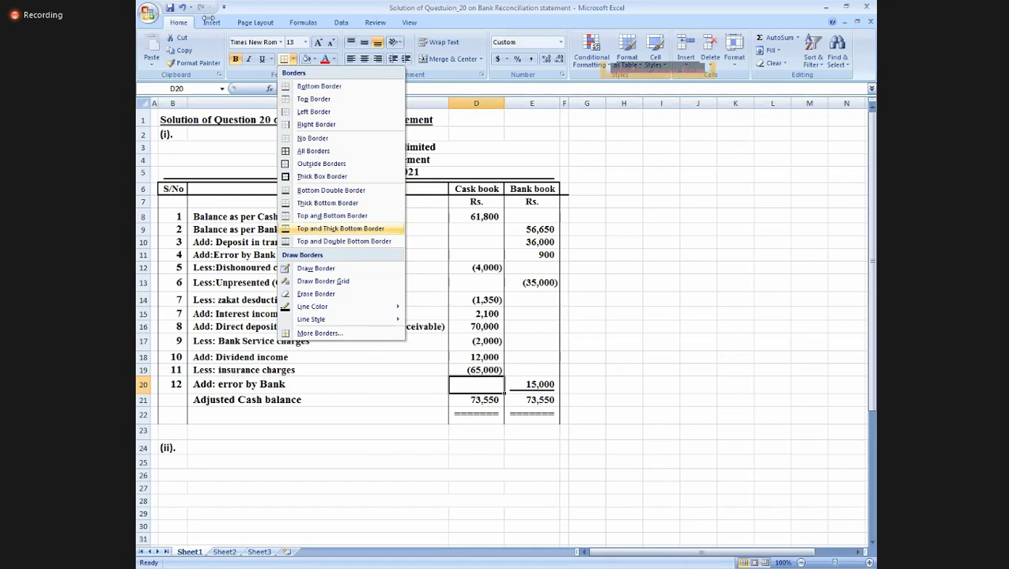
key(Escape)
key(Down)
key(Down)
key(Down)
key(Down)
key(Down)
key(Left)
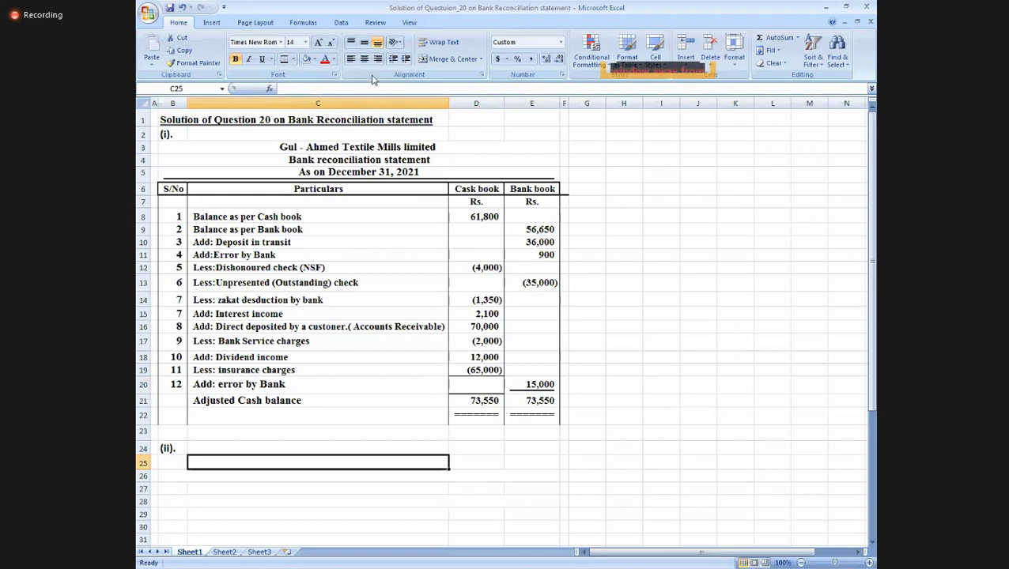
click(211, 23)
key(ctrl+z)
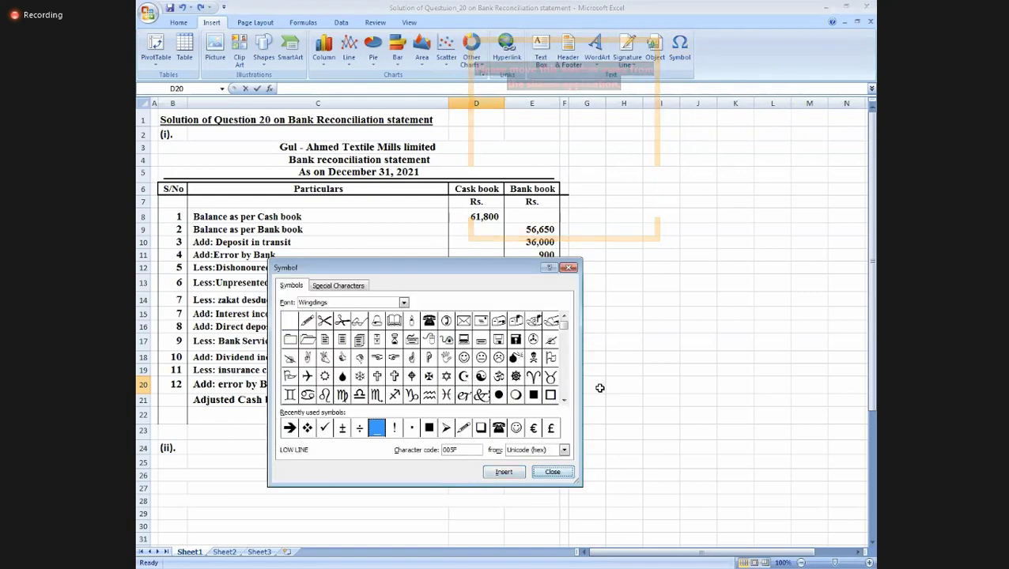
Insert a low line symbol in cell D20 and clear it again.
key(Escape)
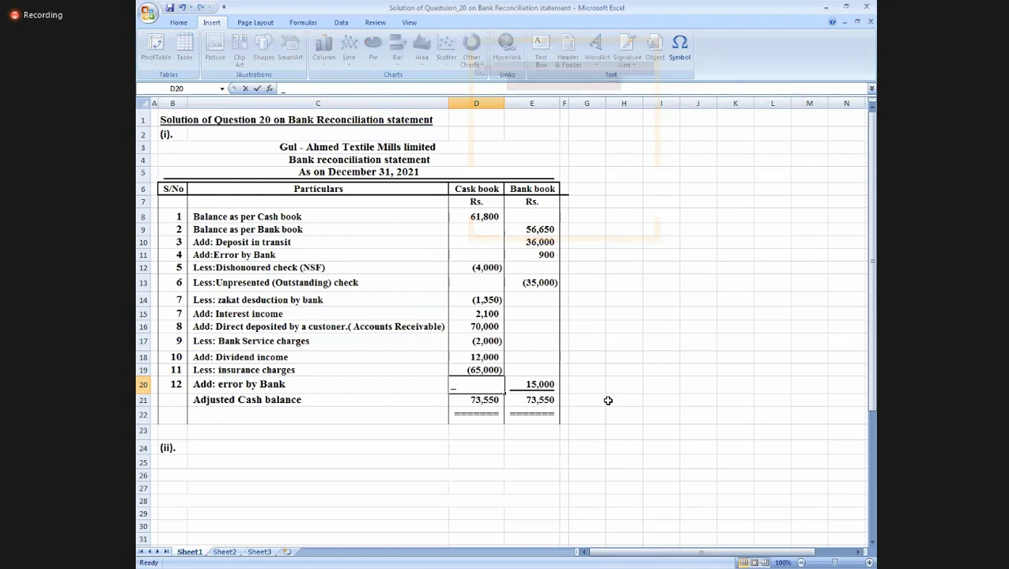
key(ctrl+Return)
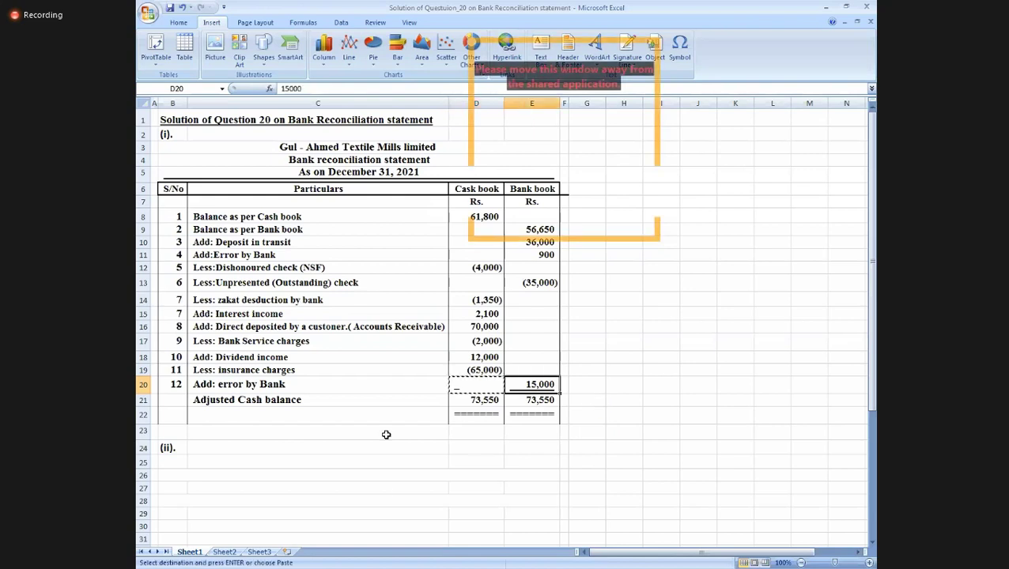
key(ctrl+c)
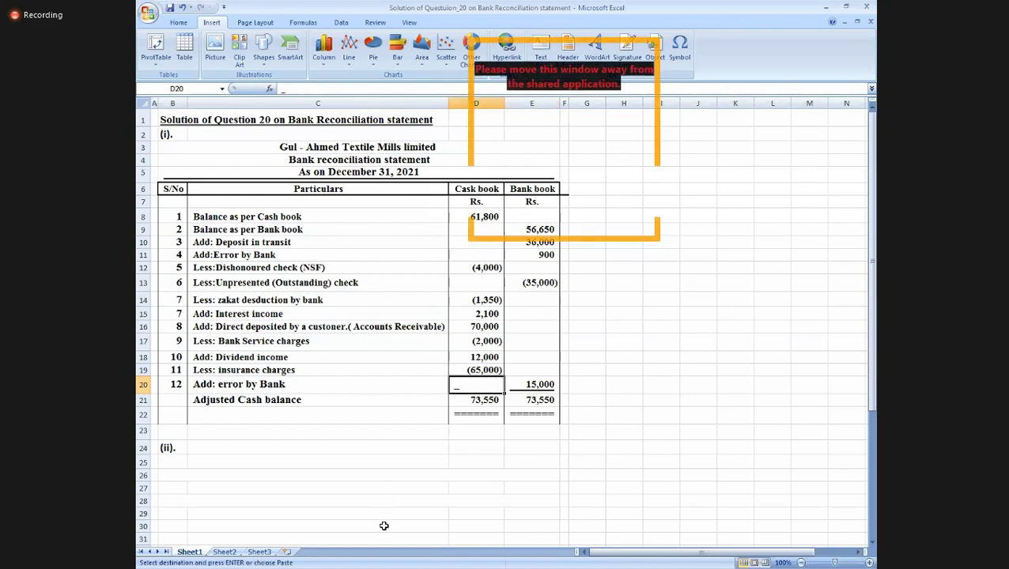
key(Delete)
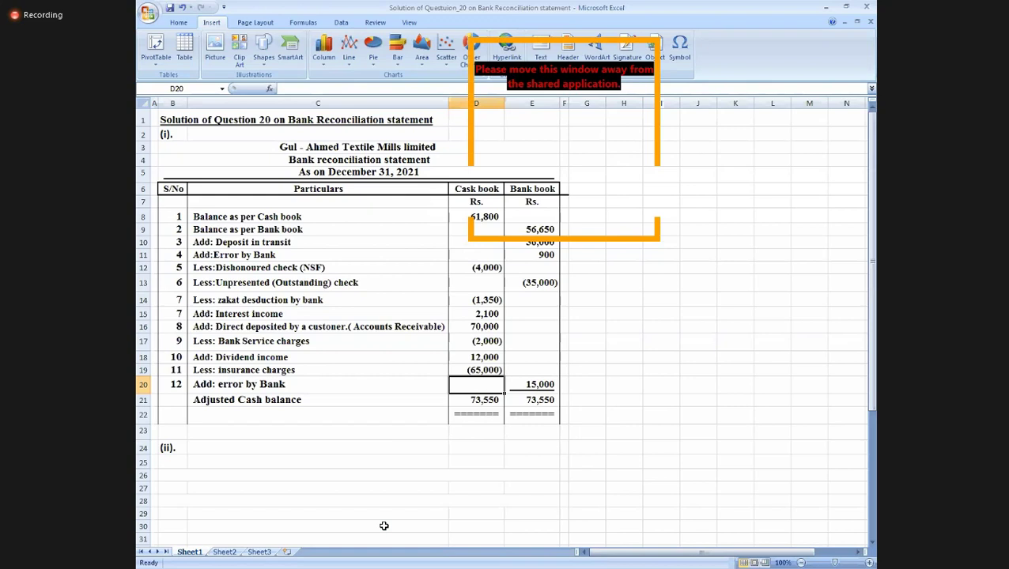
Enter a period in cell D20 and underline it to draw the total line above the adjusted cash book balance.
text(.)
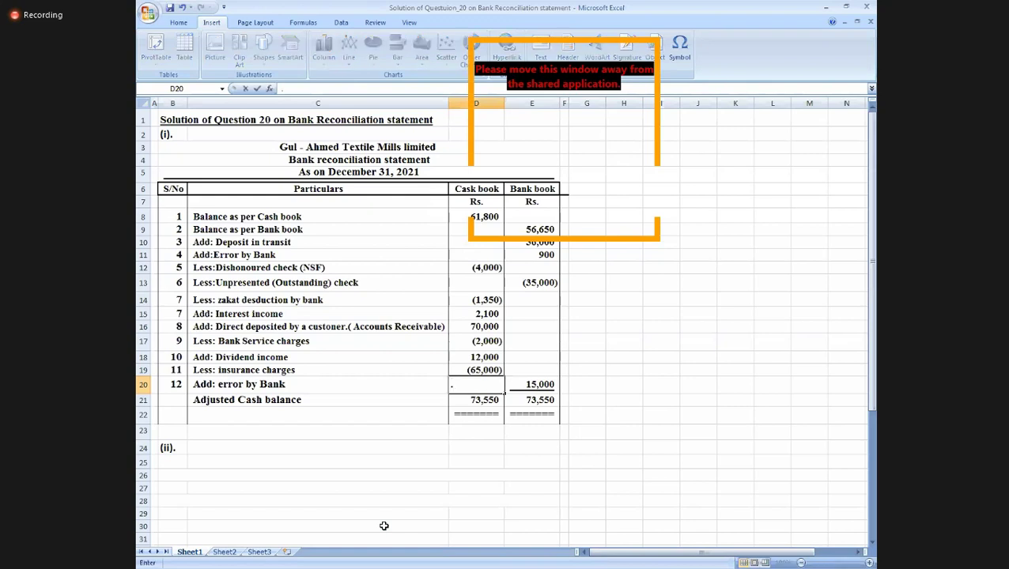
key(ctrl+Return)
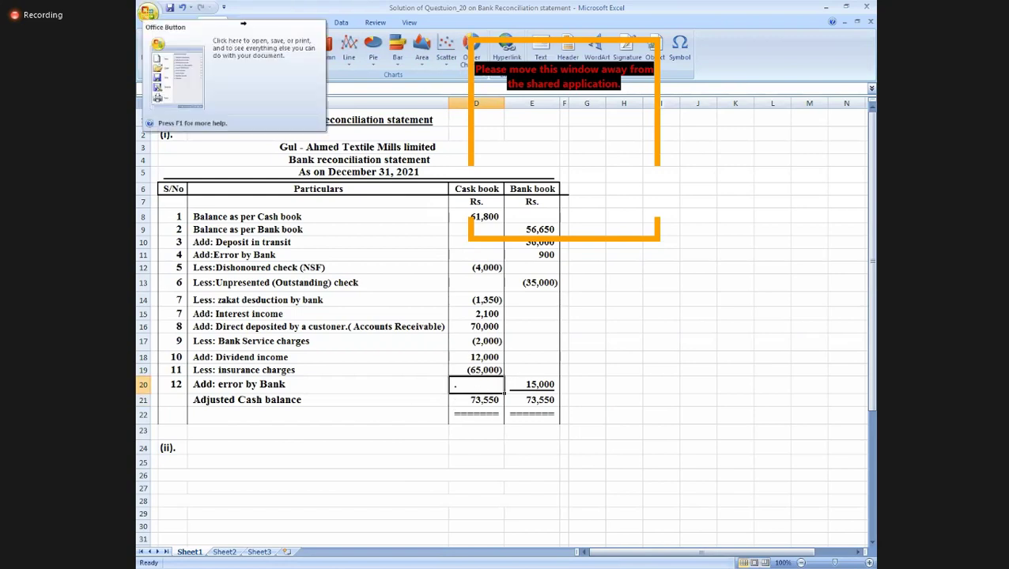
click(151, 14)
key(Escape)
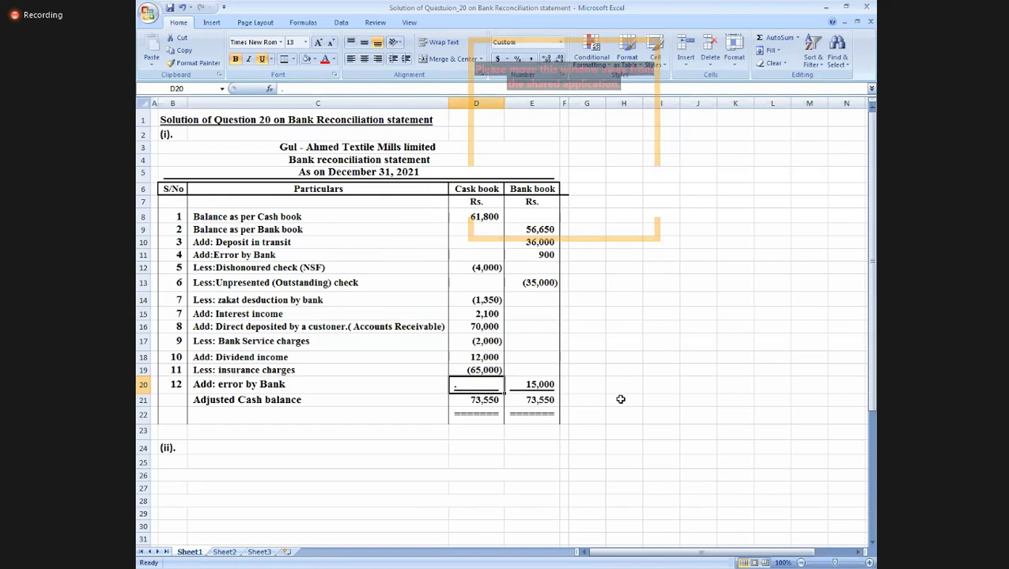
key(Down)
key(Down)
key(Down)
key(Down)
key(Down)
key(Down)
key(Down)
key(Down)
key(Up)
key(Up)
key(Up)
key(Up)
key(Up)
key(Up)
key(Up)
key(Up)
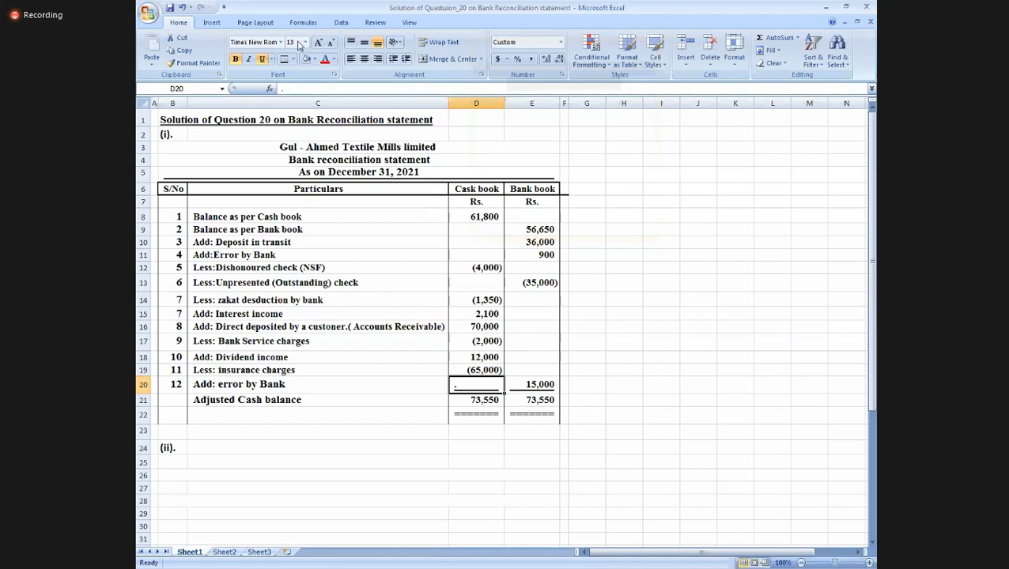
Set the font size of the period in cell D20 to 1 so that only its underline shows.
key(F2)
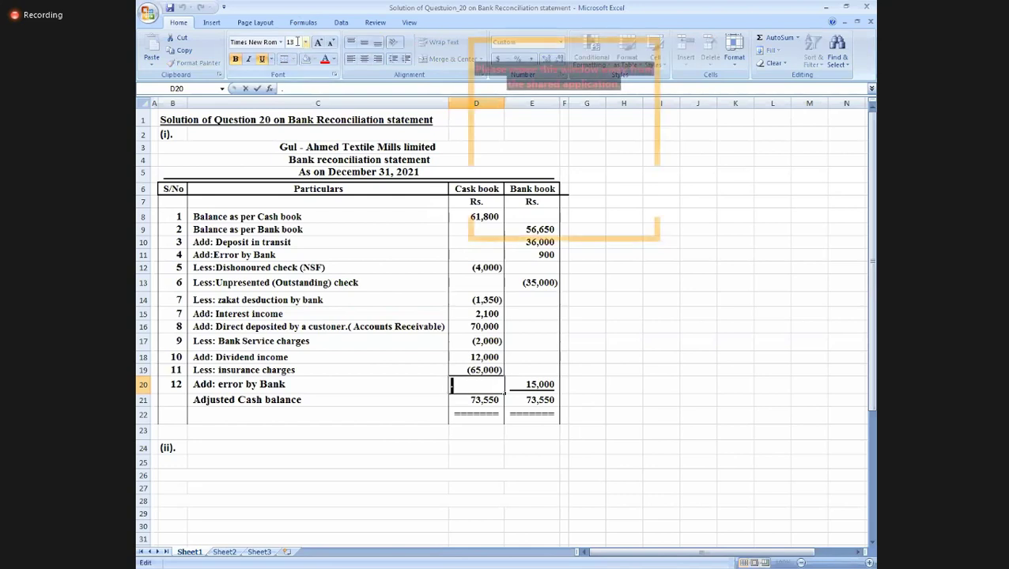
click(298, 42)
text(14)
key(Return)
key(Return)
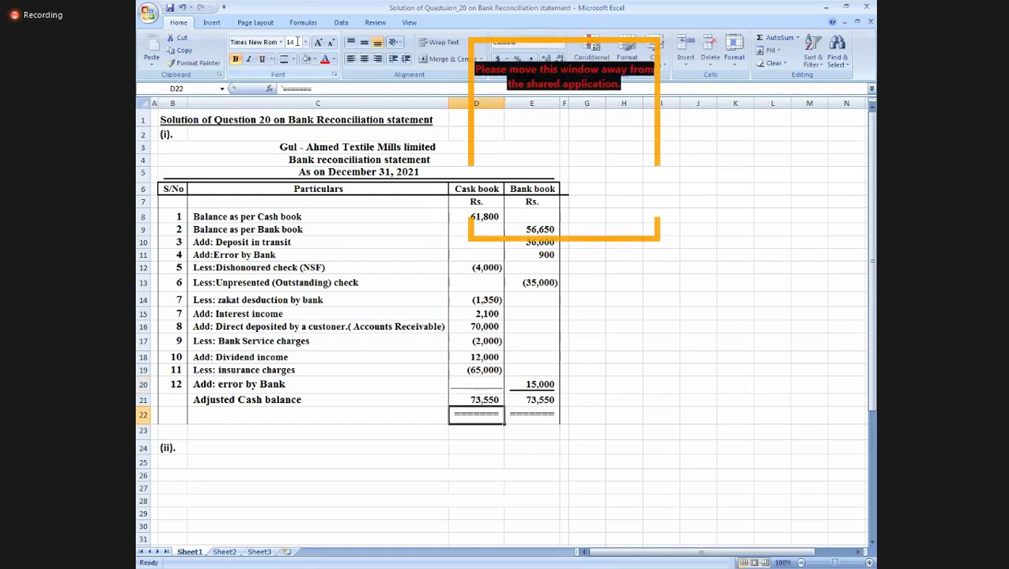
Check the underline in cell D20 against the adjusted cash balances and the surrounding cash book cells.
key(Up)
key(Right)
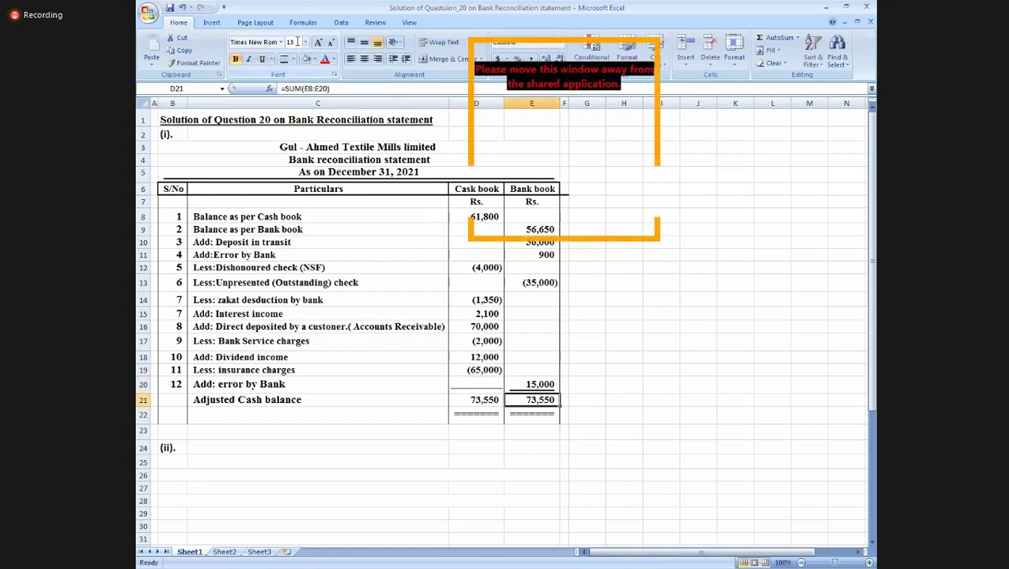
key(Left)
key(Down)
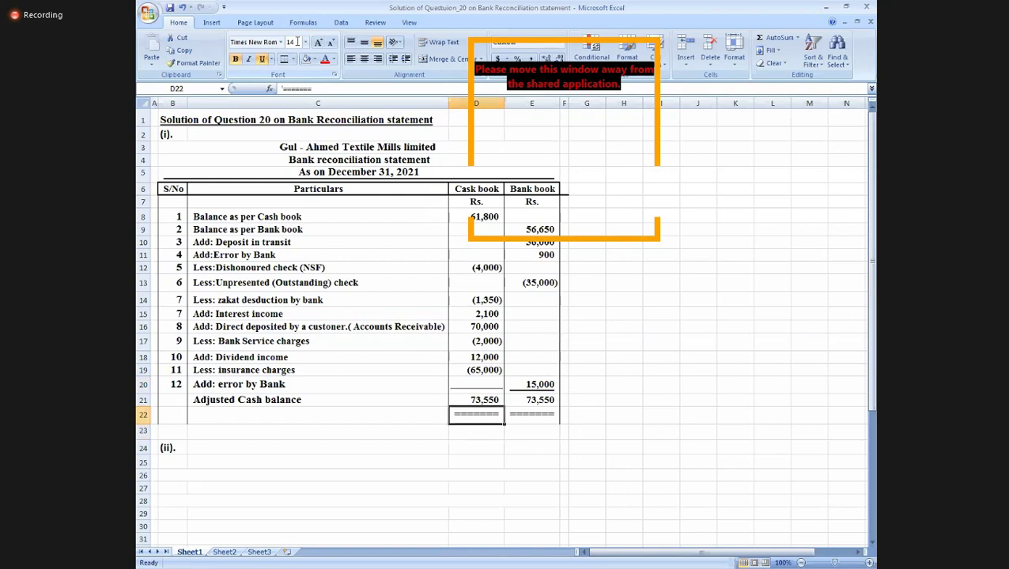
key(Left)
key(Up)
key(Right)
key(Up)
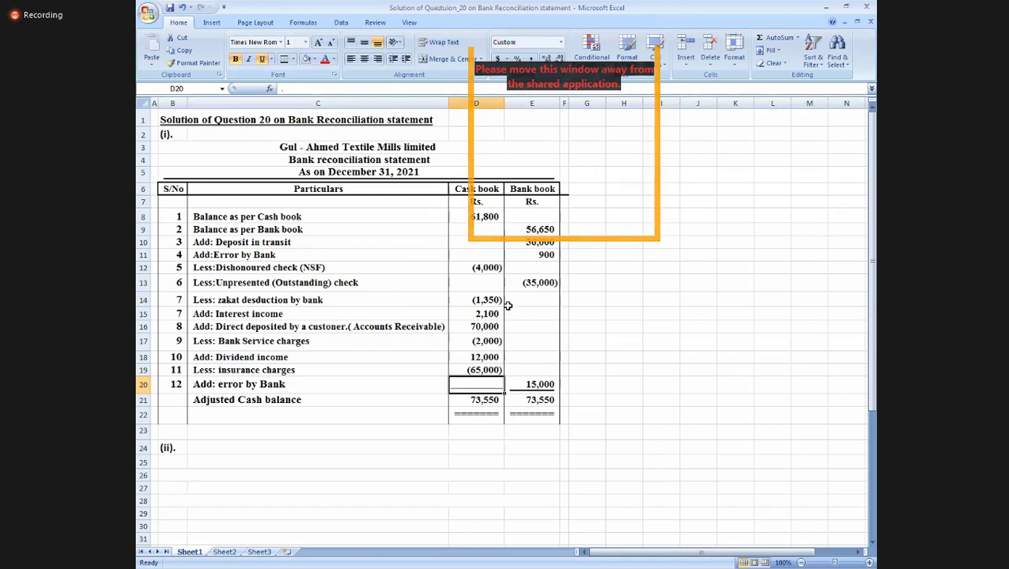
click(514, 430)
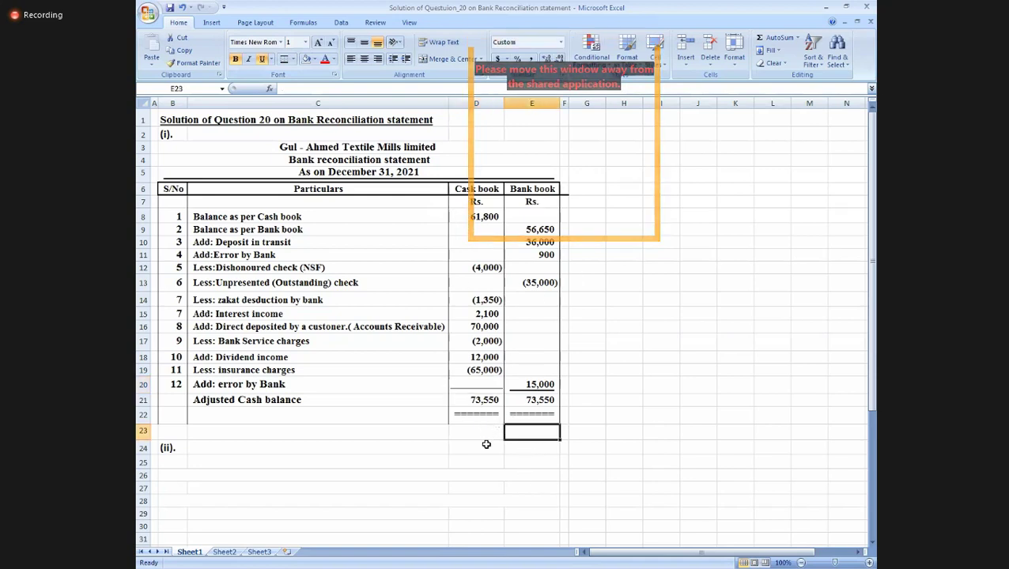
click(478, 417)
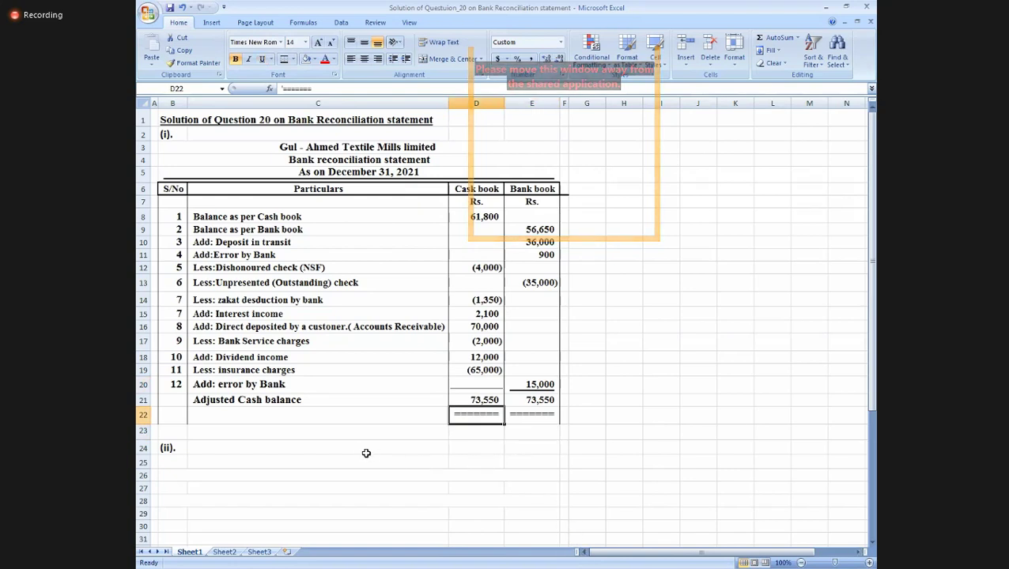
click(248, 465)
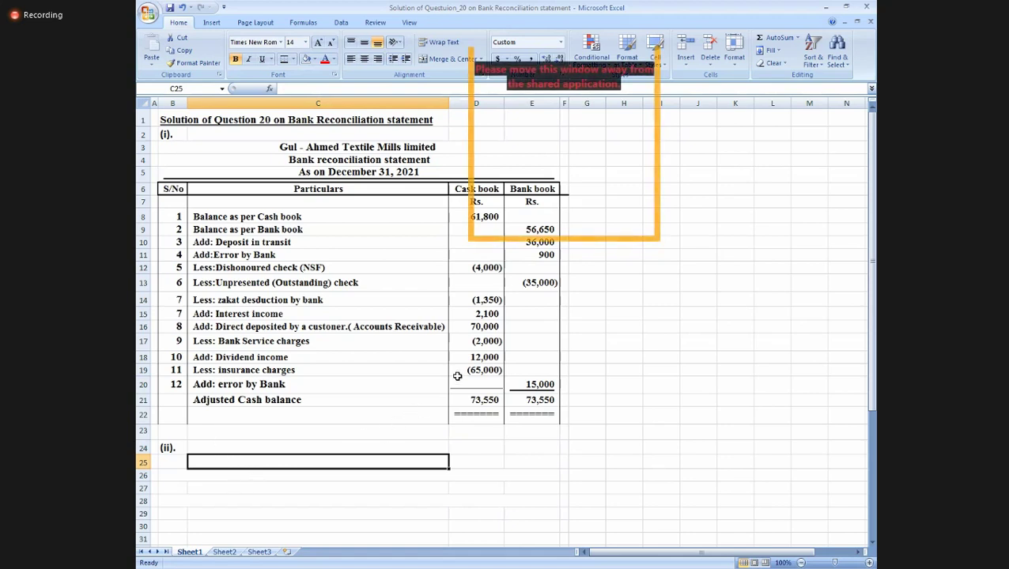
click(495, 313)
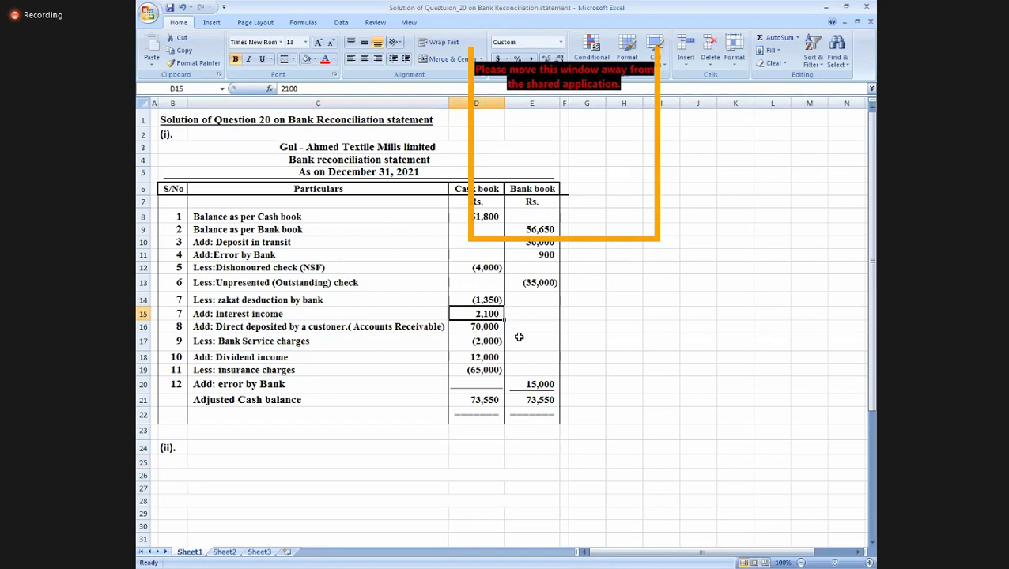
Enter the heading "General entries" in cell C24 beside the (ii). label.
click(452, 329)
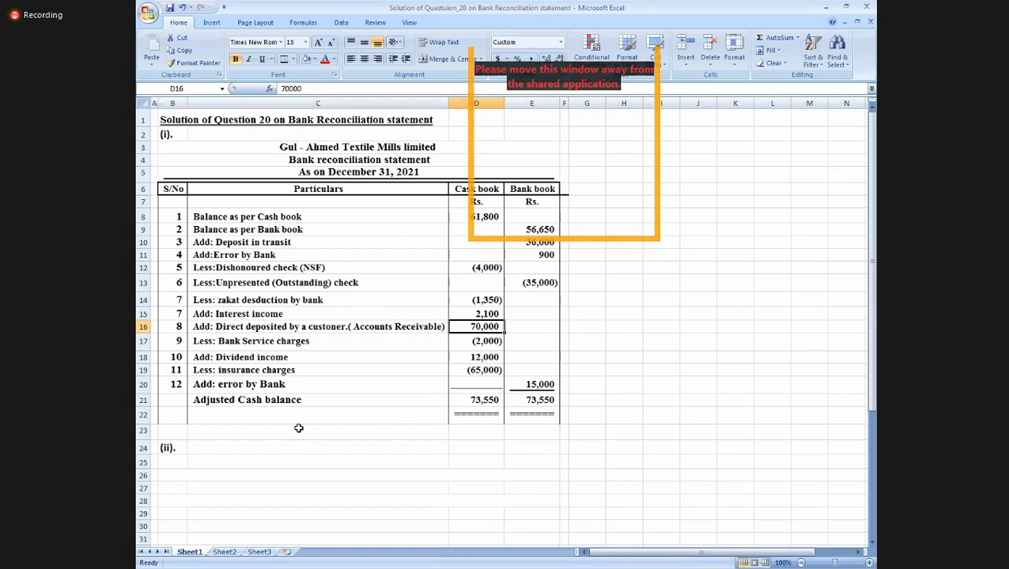
click(237, 448)
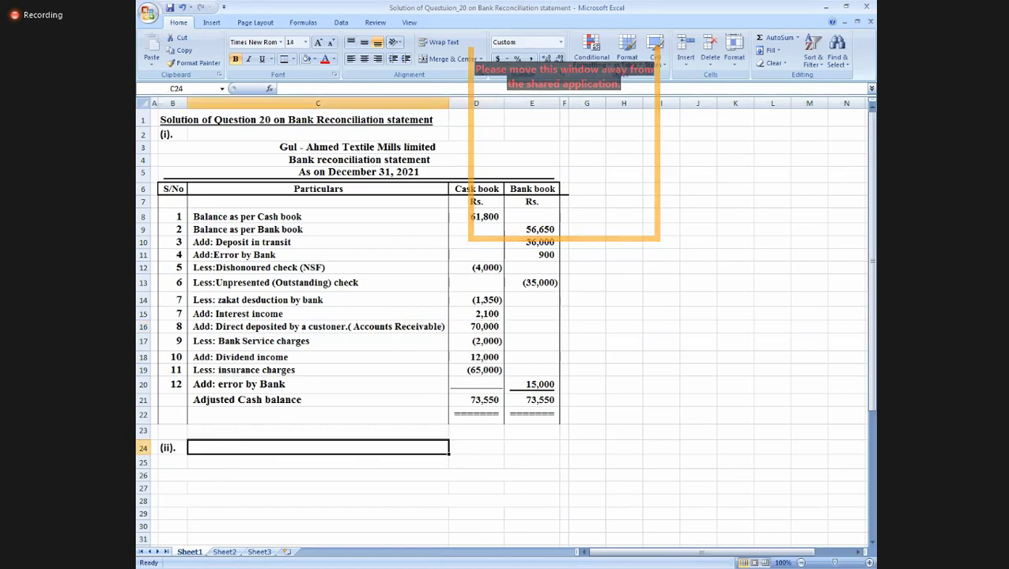
text(General entries)
key(Return)
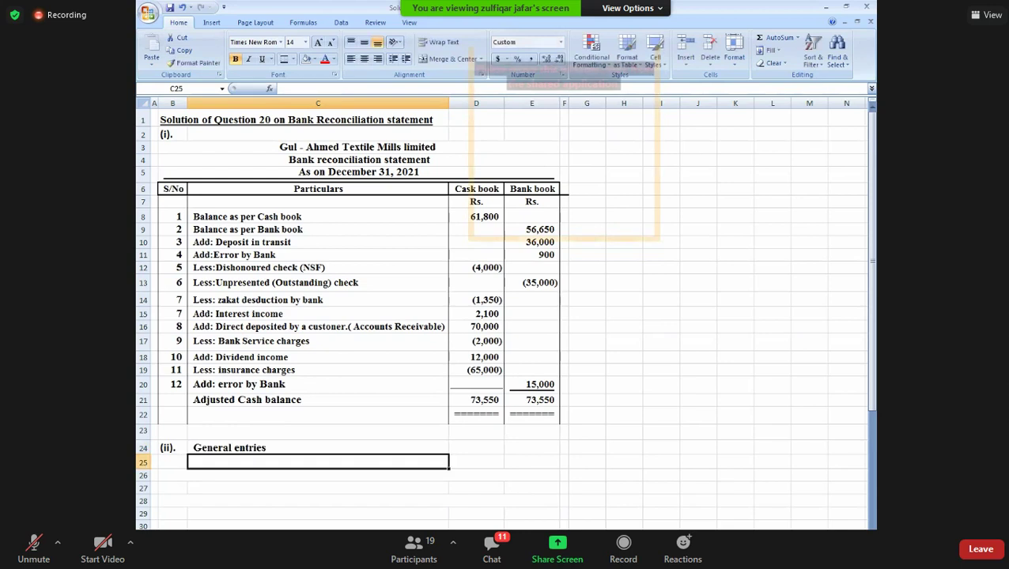
Enter the date line "As 0n 31/12/2021" in cell C25 under the General entries heading.
text(As)
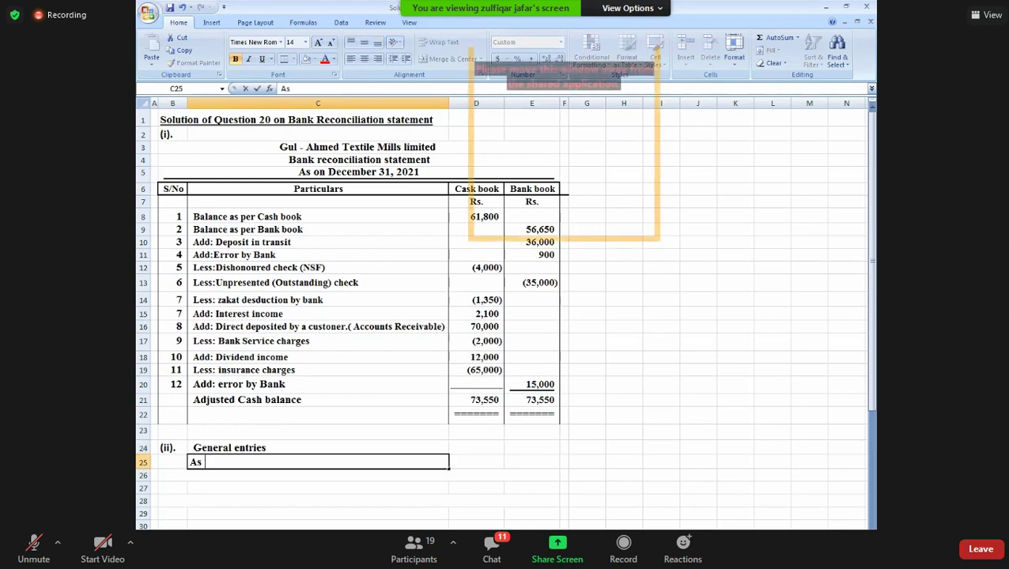
text( 0)
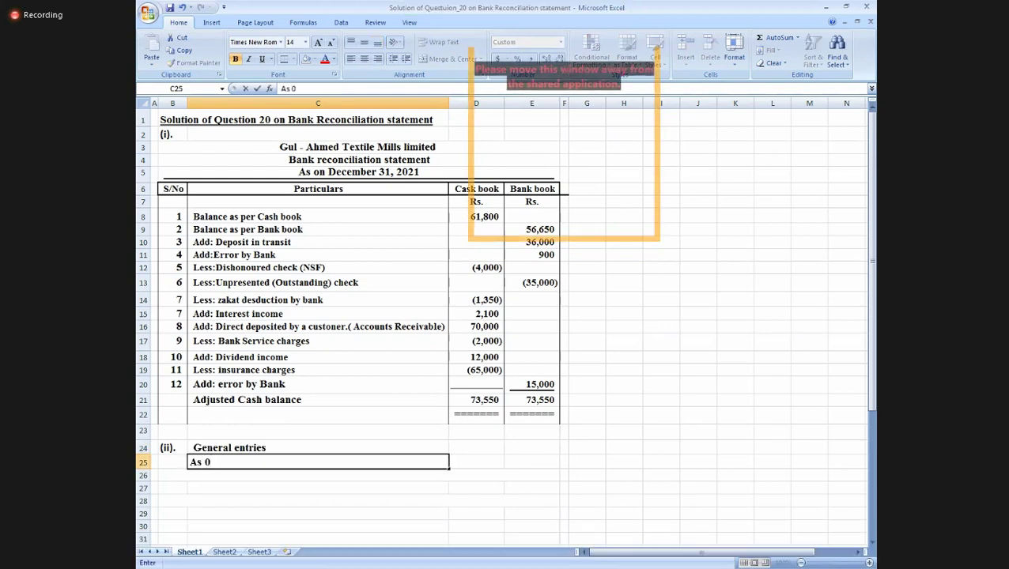
text(n 31)
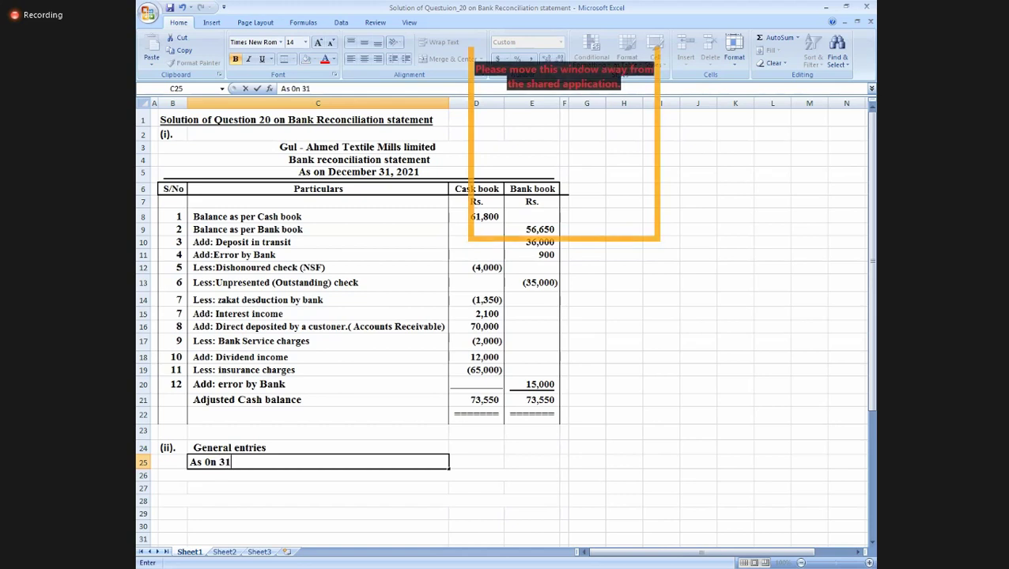
text(/12/)
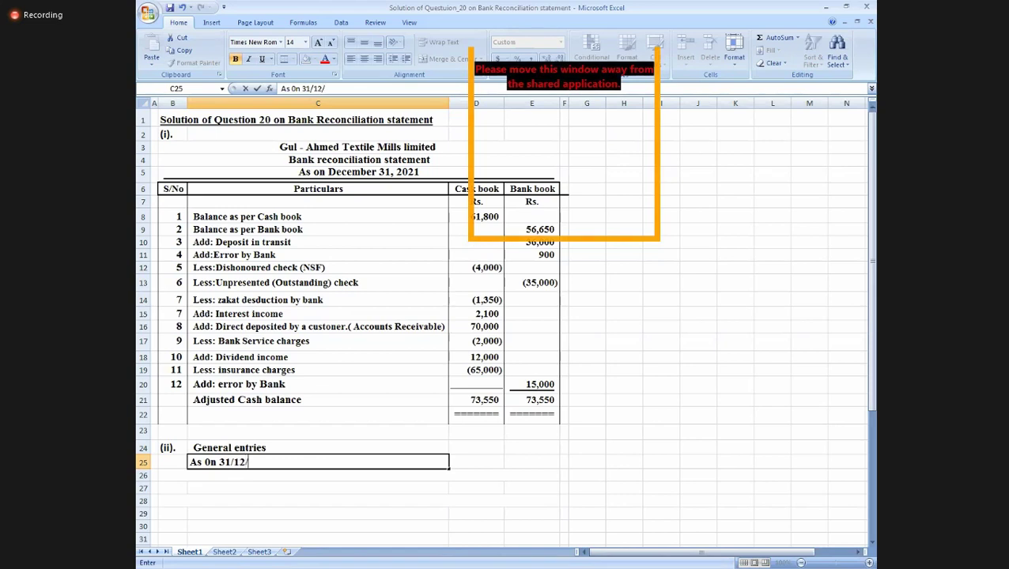
text(2021)
key(ctrl+Return)
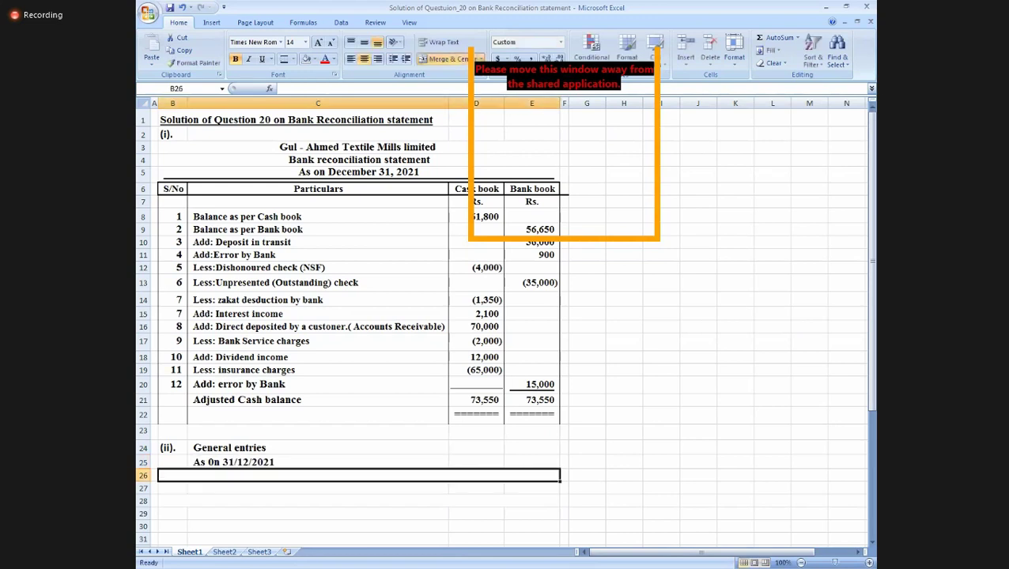
Change the reconciliation statement's date heading in row 5 to "As on December 31, 2020".
key(Up)
key(Up)
key(Up)
key(Up)
key(Up)
key(Up)
key(Up)
key(Up)
key(Up)
key(Up)
key(Up)
key(Up)
key(Up)
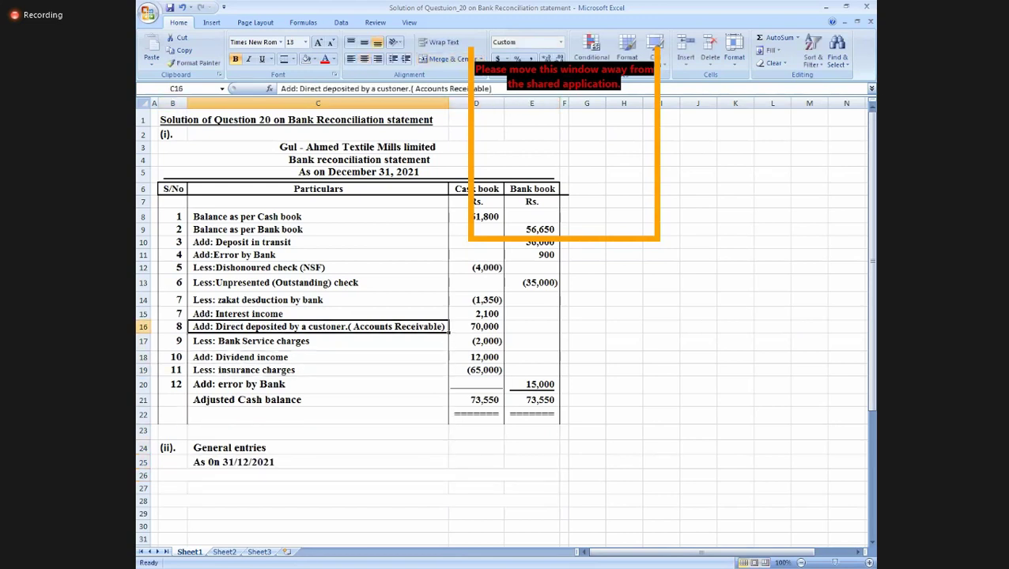
key(Up)
key(Up)
key(Up)
key(Up)
key(Up)
key(Up)
key(Up)
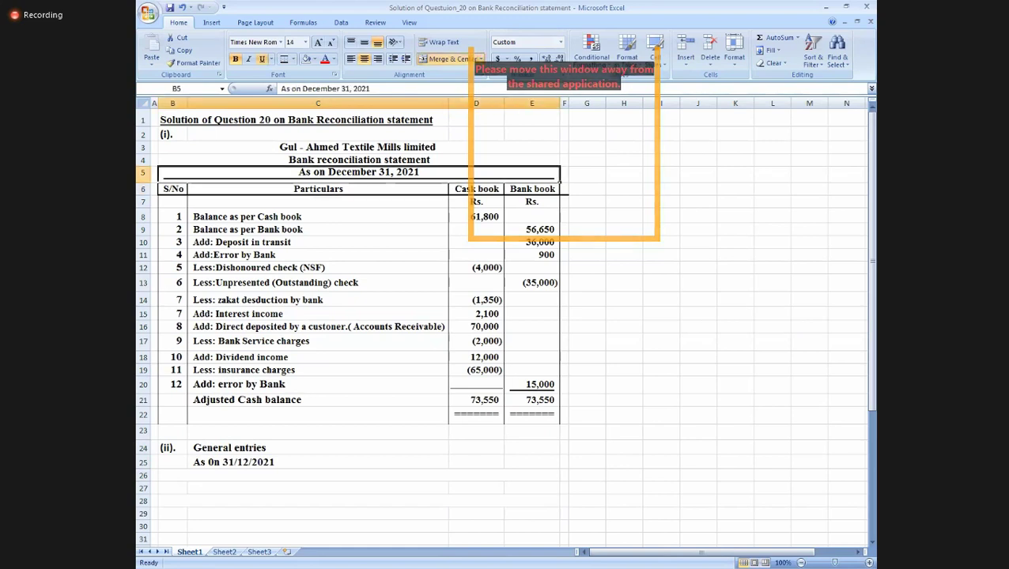
key(F2)
key(BackSpace)
text(0)
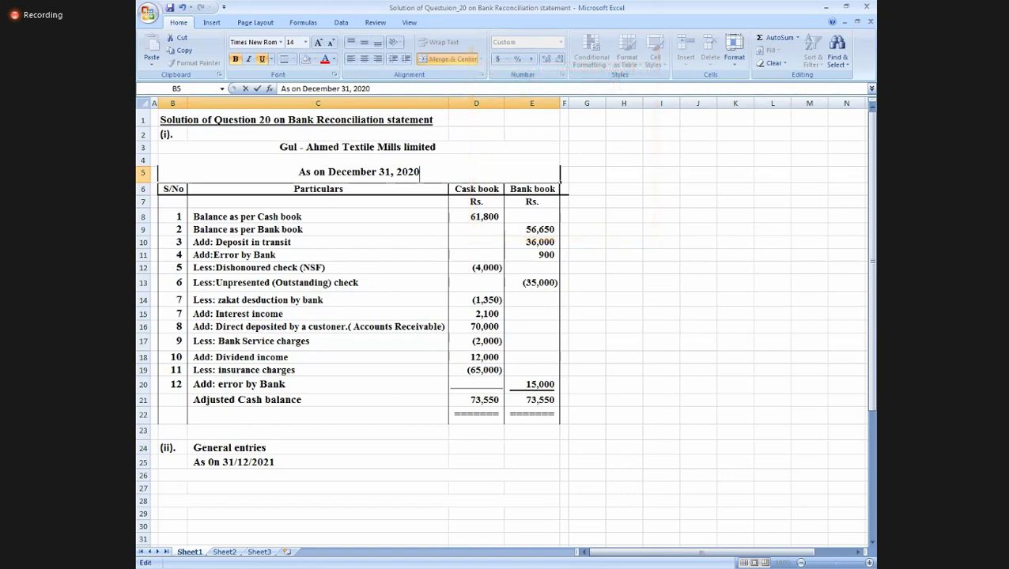
key(Return)
Change the year in the General entries date line in cell C25 so it reads "As 0n 31/12/2020".
key(Right)
key(Down)
key(Down)
key(Down)
key(Down)
key(Down)
key(Down)
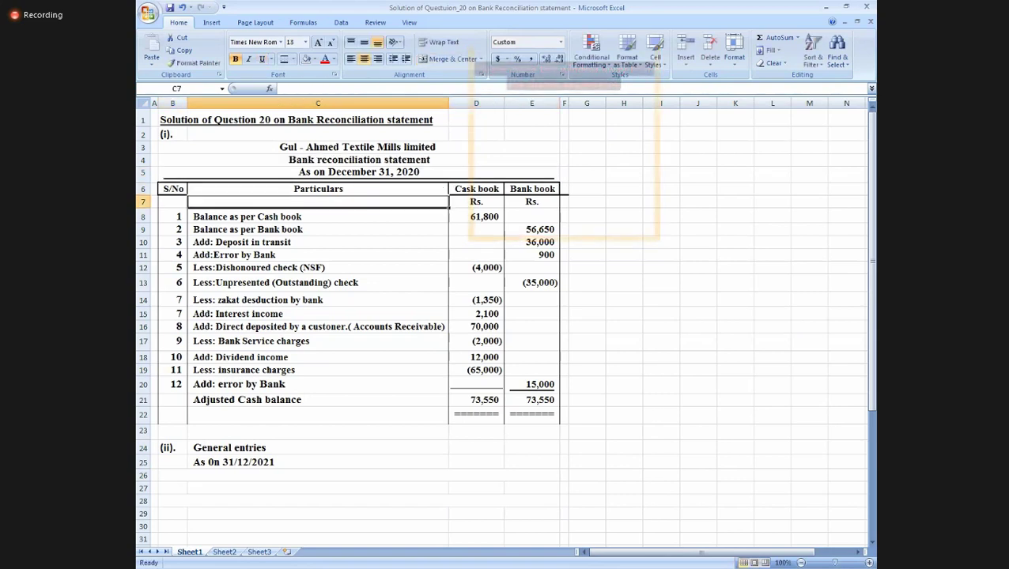
key(Down)
key(Down)
key(Down)
key(Down)
key(Down)
key(Down)
key(Down)
key(Down)
key(Down)
key(Down)
key(Down)
key(Down)
key(Down)
key(F2)
key(BackSpace)
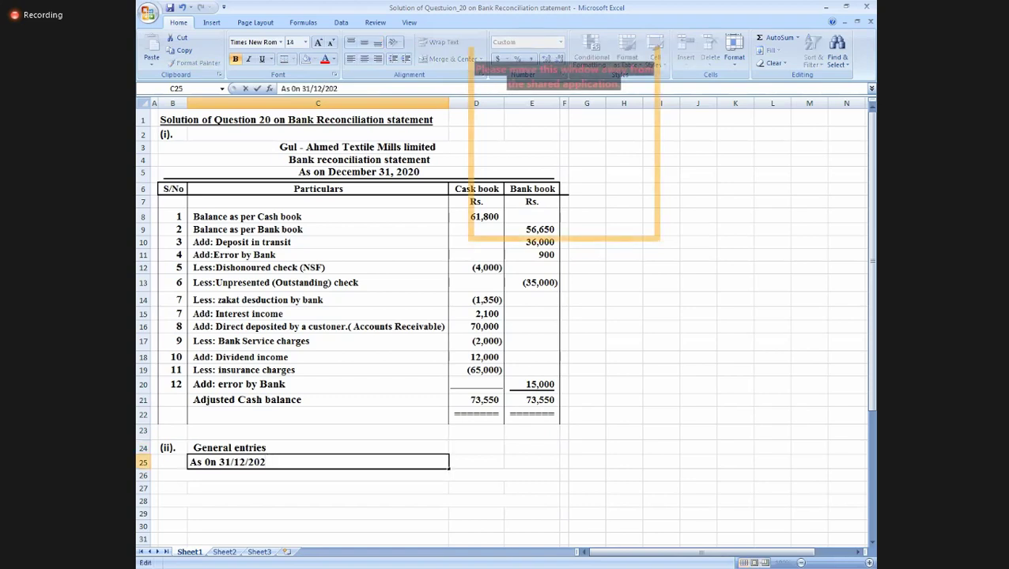
text(0)
key(Return)
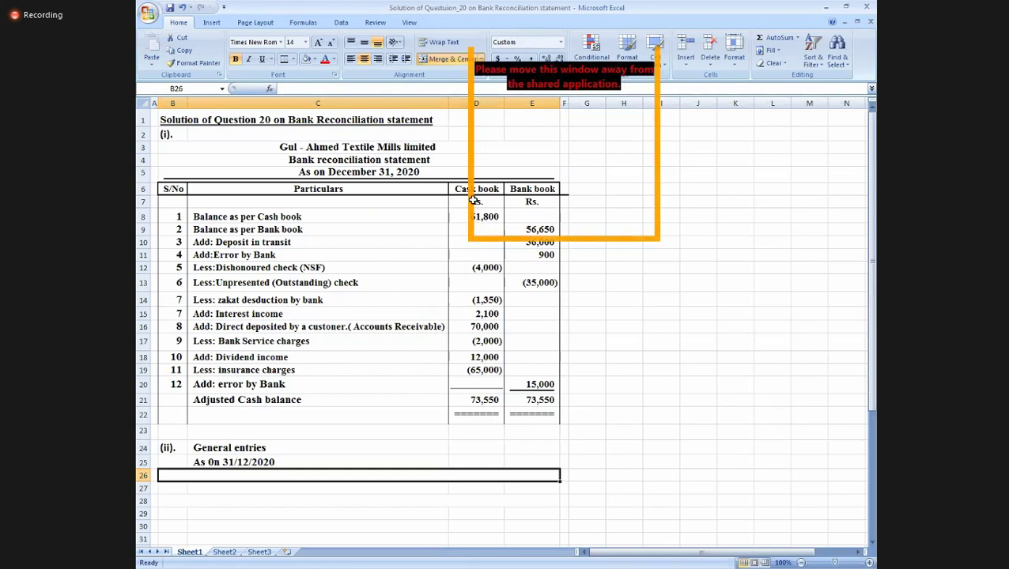
Review the cash book amounts for interest income, the customer's direct deposit and dividend income.
click(488, 314)
click(332, 323)
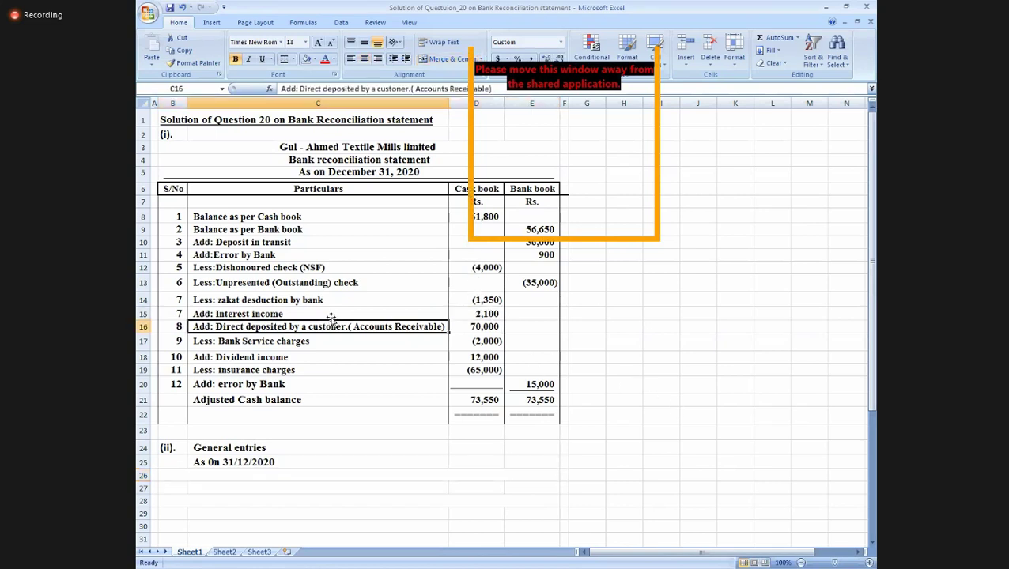
click(333, 315)
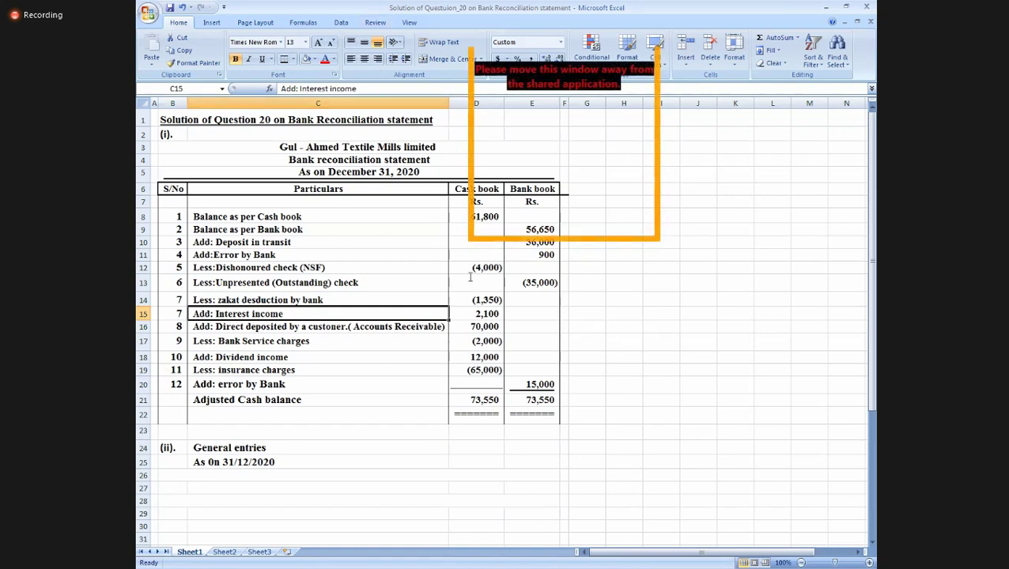
click(496, 316)
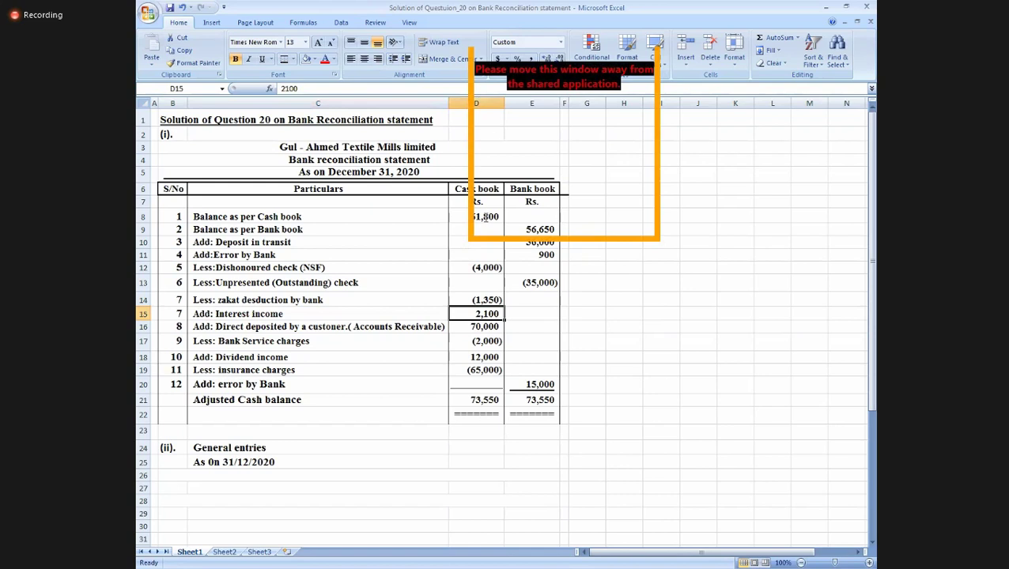
click(470, 328)
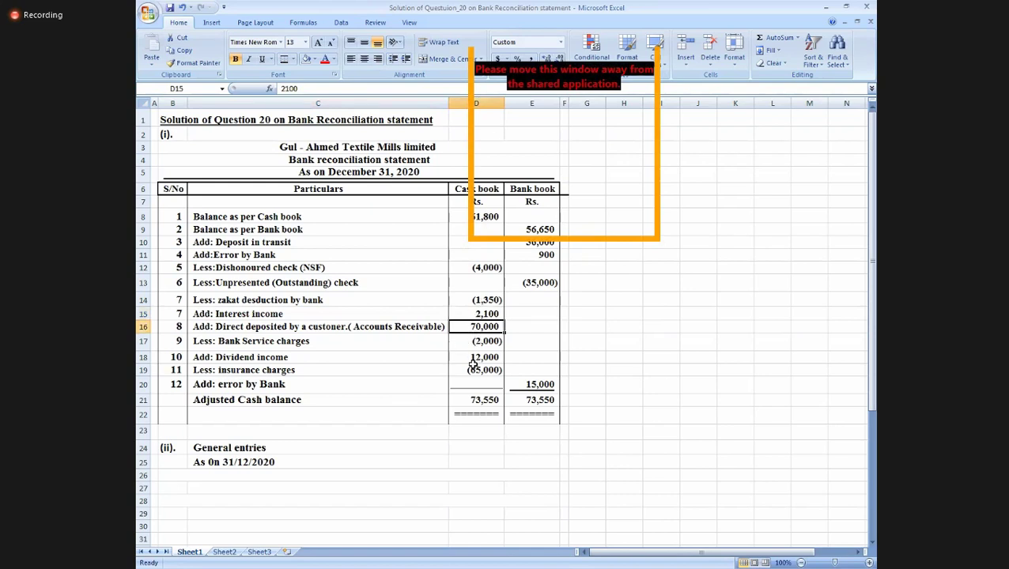
click(471, 361)
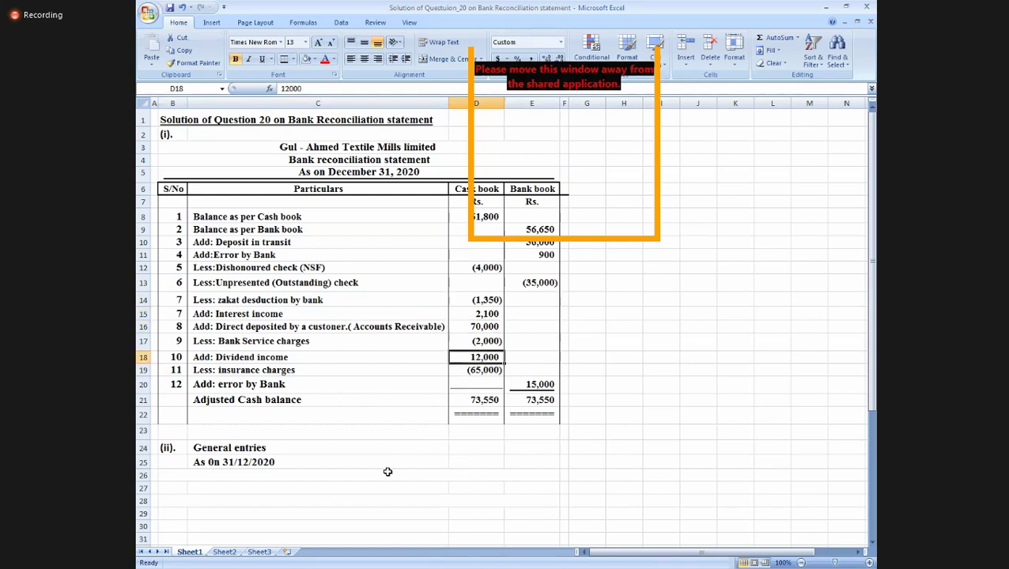
click(317, 477)
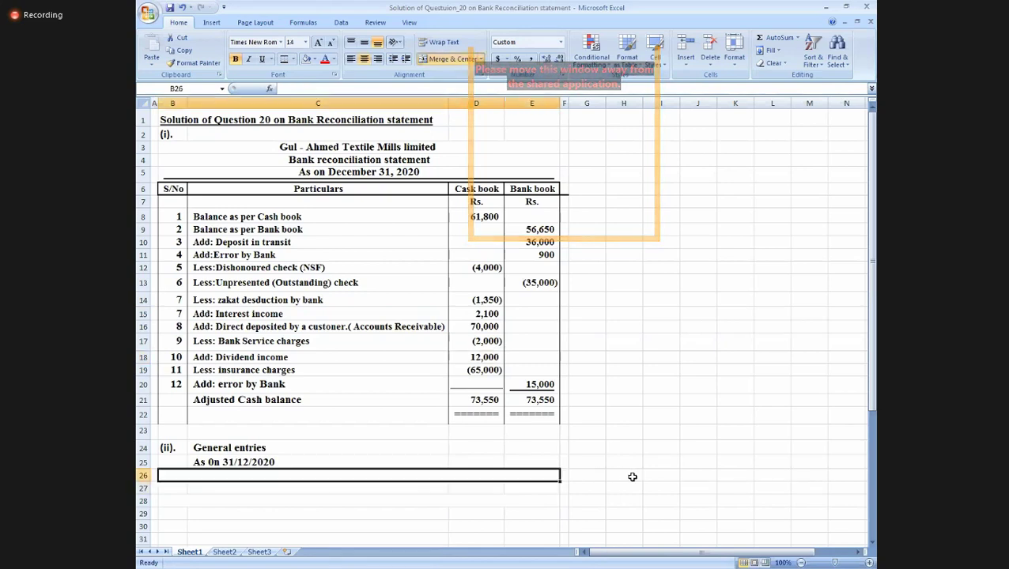
text(84100)
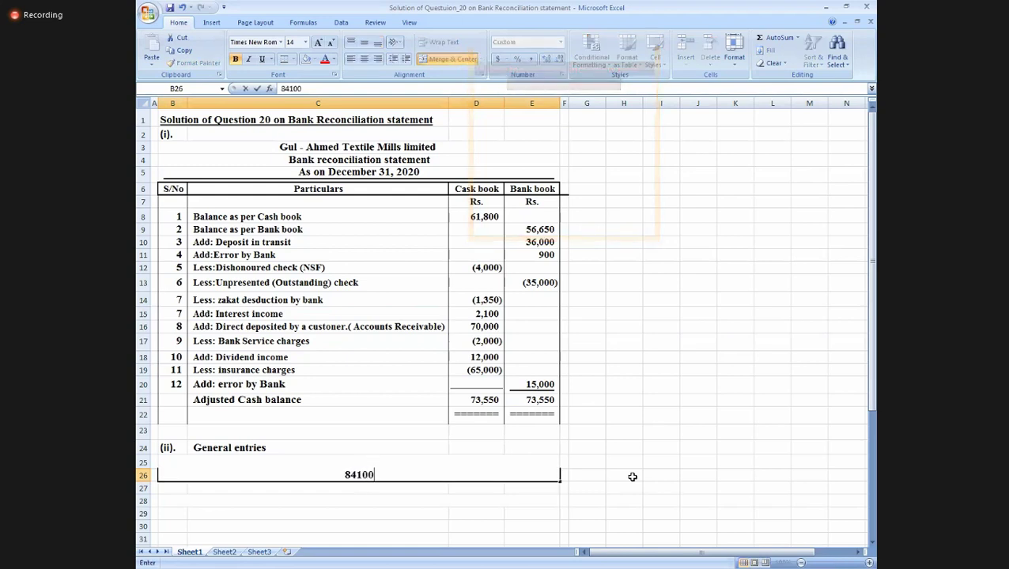
key(Return)
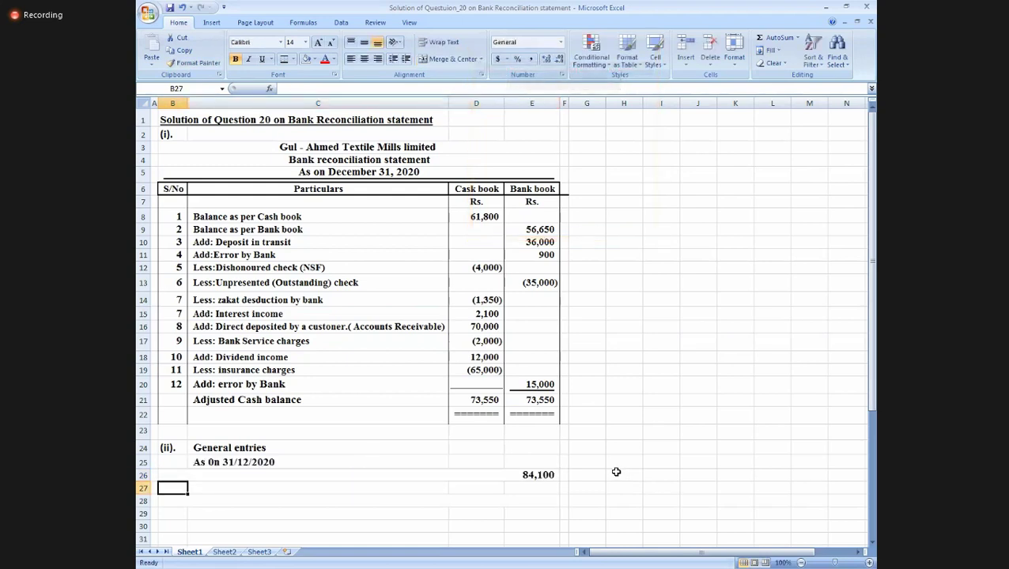
Delete the entire merged row 26 below the General entries date line.
click(436, 477)
right_click(438, 477)
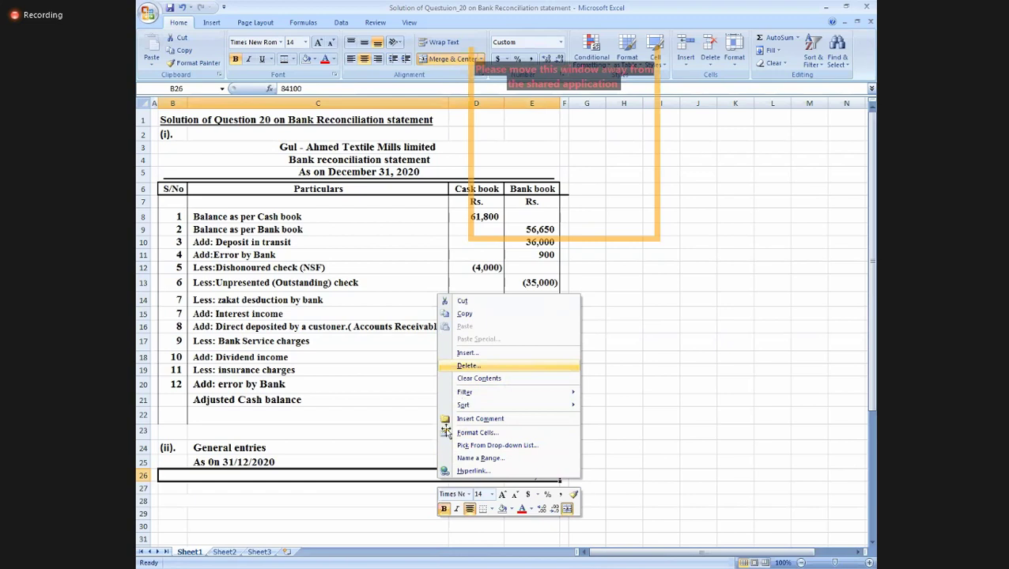
key(Return)
key(r)
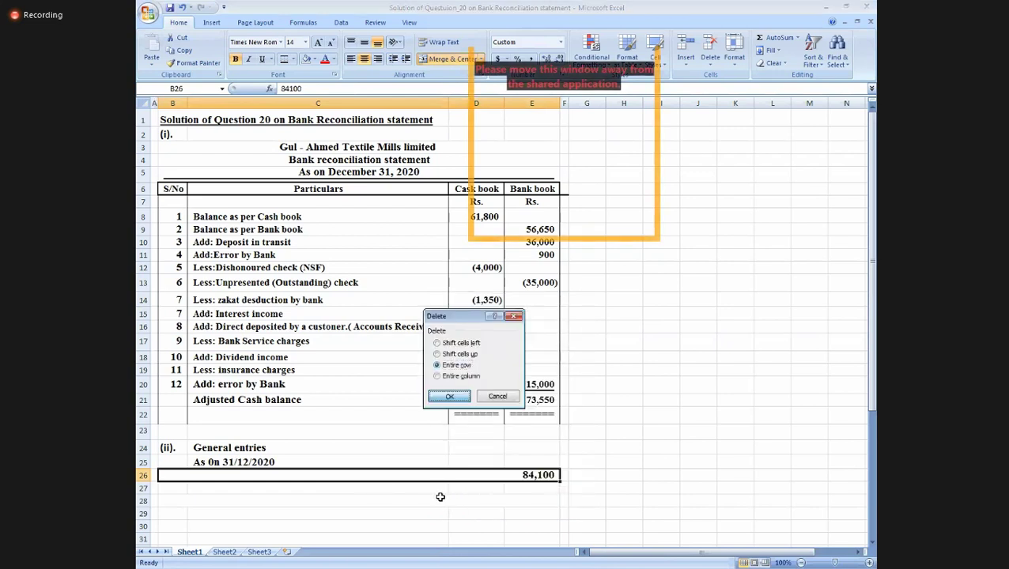
key(Return)
Record the cash debit in row 26 with 84100 in cell D26 and "Cash" in cell C26.
key(Left)
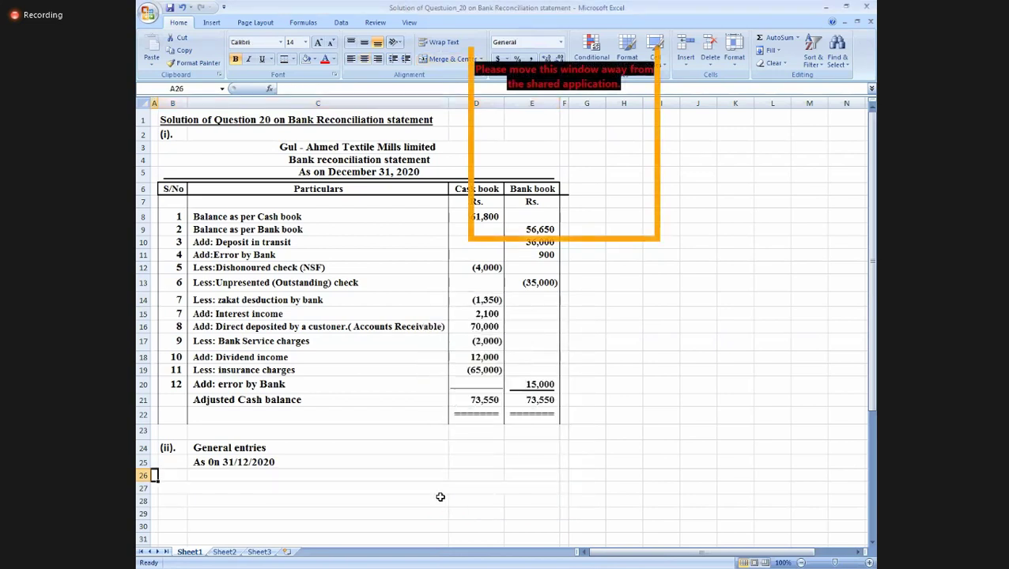
key(Right)
key(Right)
text(84100)
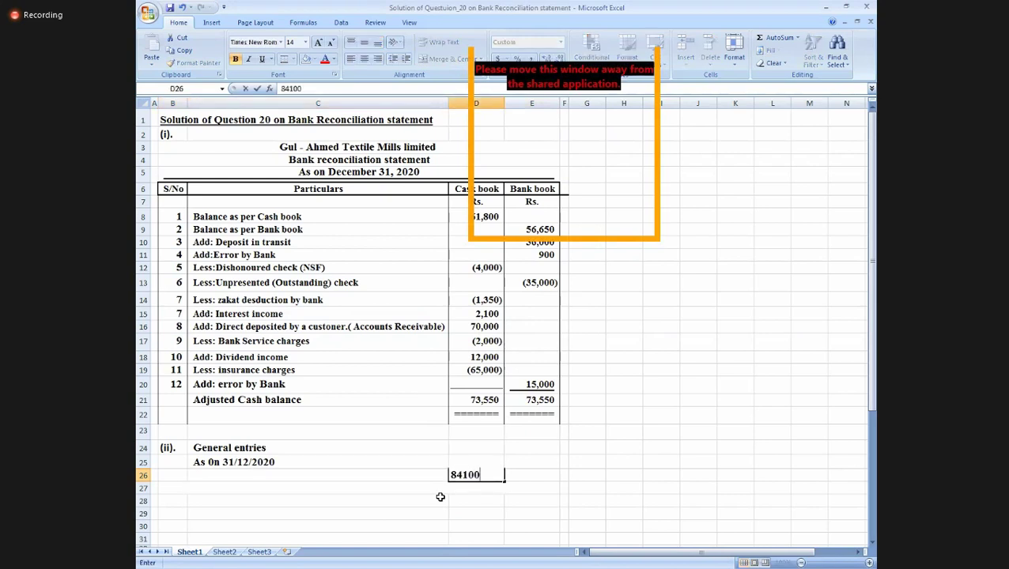
key(ctrl+Return)
key(Left)
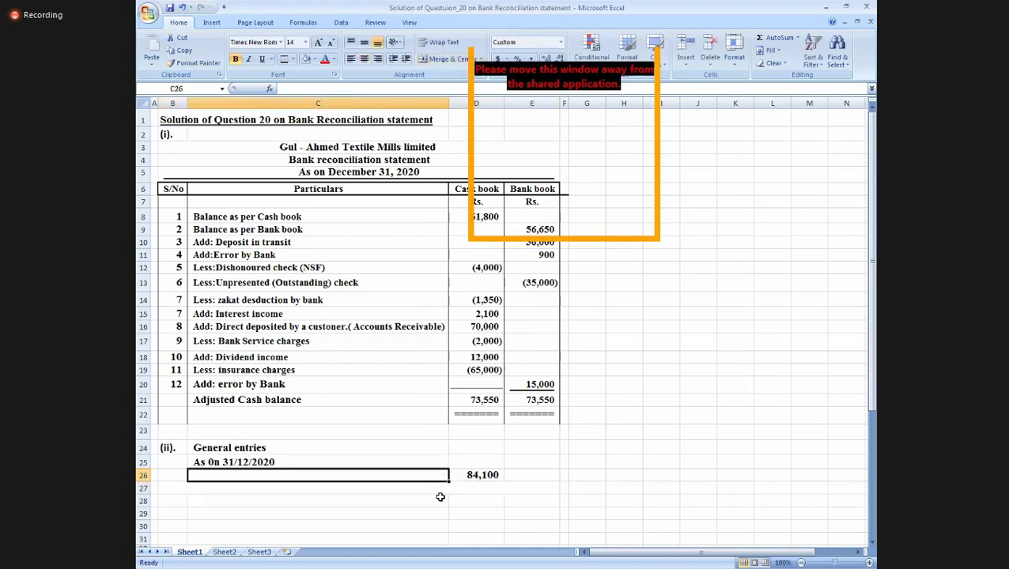
text(Cash)
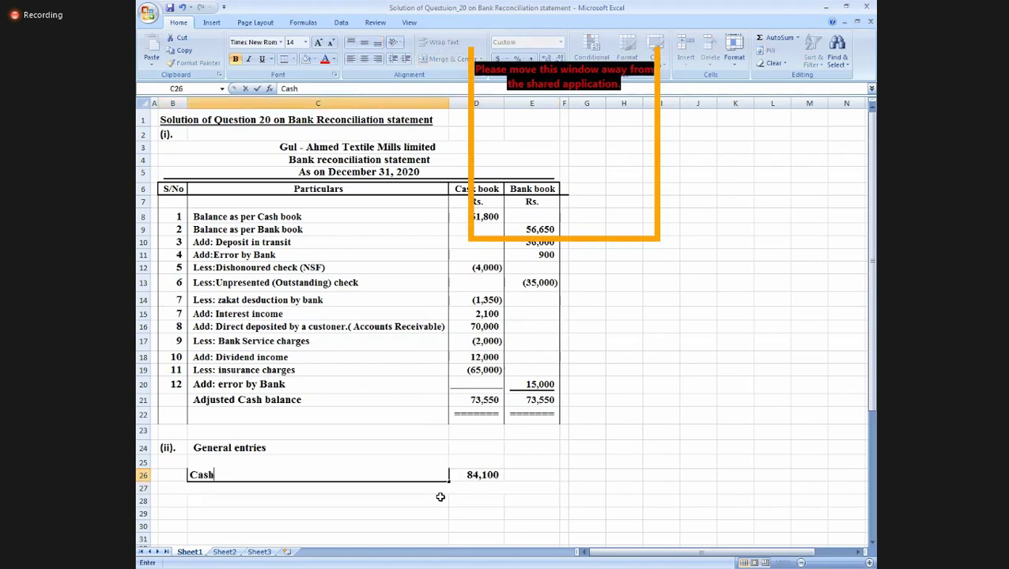
key(Return)
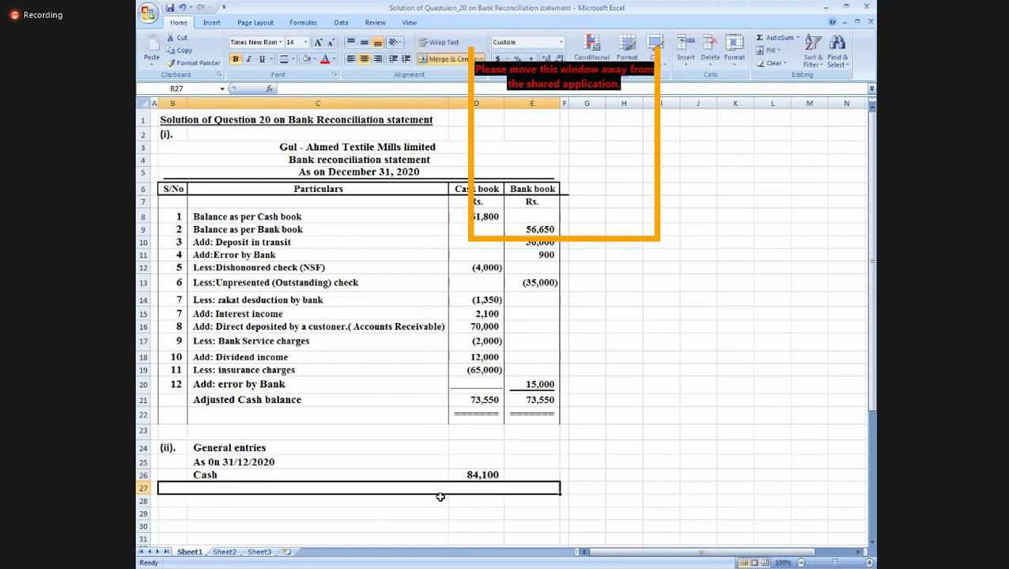
Examine the particulars of the reconciliation statement up to the zakat and interest income rows for the accounts to credit.
key(Up)
key(Up)
key(Up)
key(Up)
key(Up)
key(Up)
key(Up)
key(Up)
key(Up)
key(Up)
key(Up)
key(Up)
key(Up)
key(Up)
key(Up)
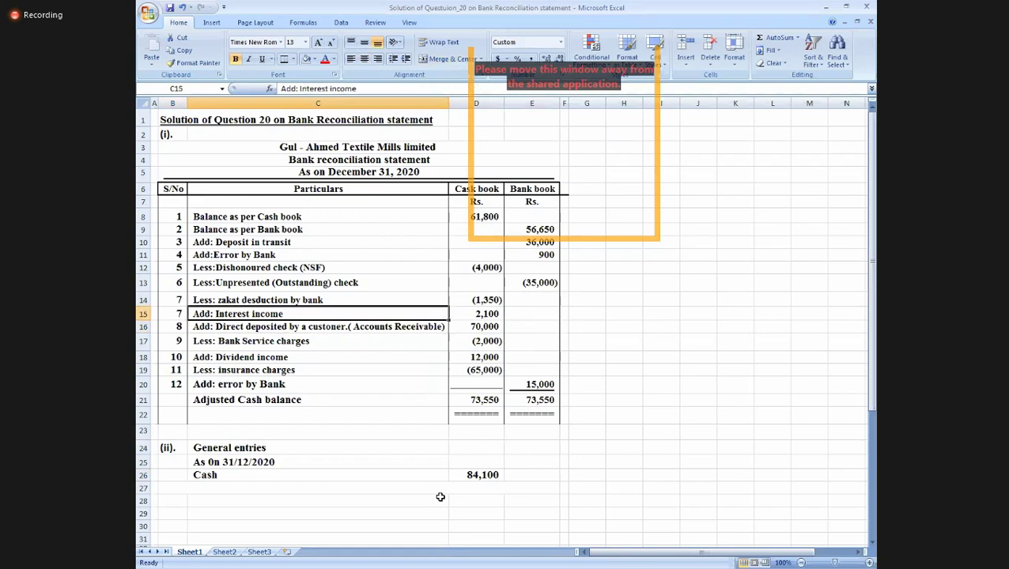
key(Up)
key(Down)
key(Down)
key(Down)
key(Down)
key(Down)
key(Down)
key(Down)
key(Down)
key(Down)
key(Down)
key(Down)
key(Down)
key(Down)
key(Down)
key(Down)
key(Down)
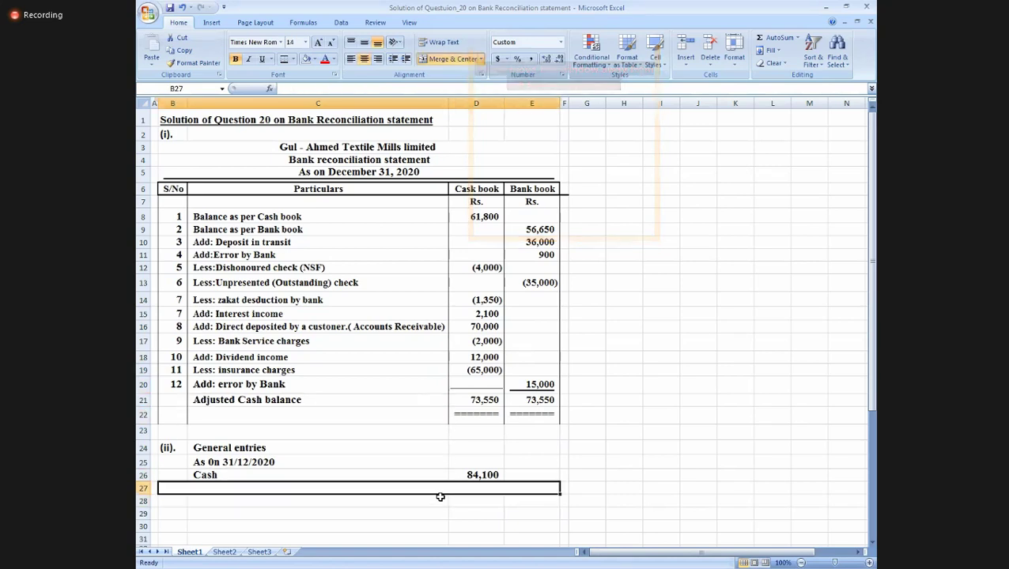
Delete the entire merged row 27 below the Cash entry and select cell C28.
key(Left)
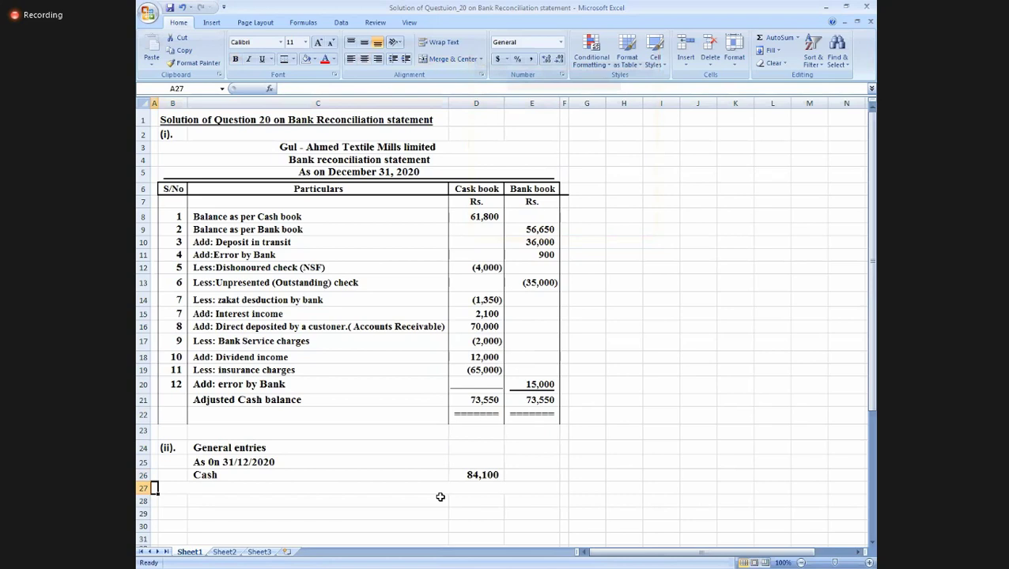
click(379, 490)
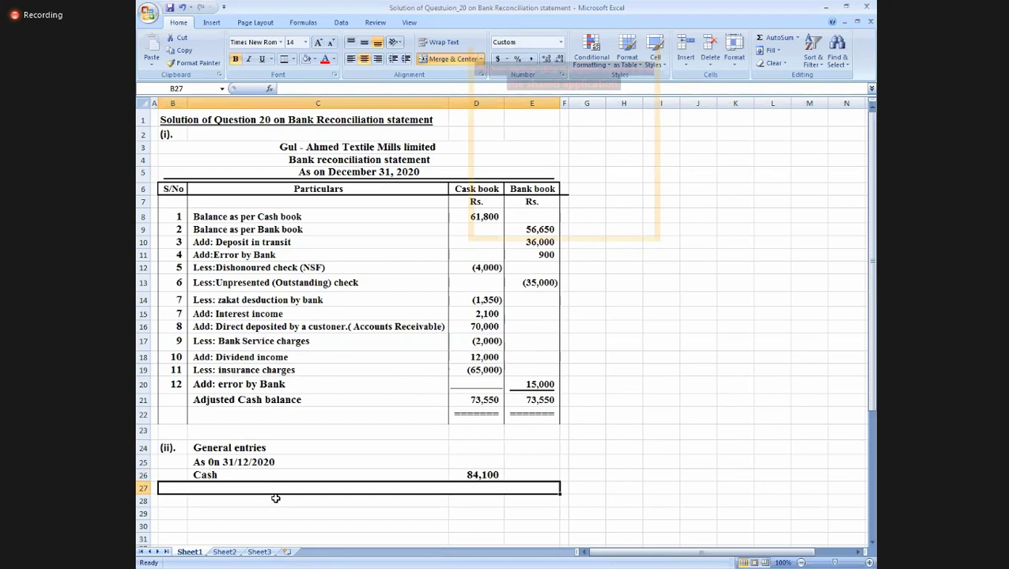
key(ctrl+minus)
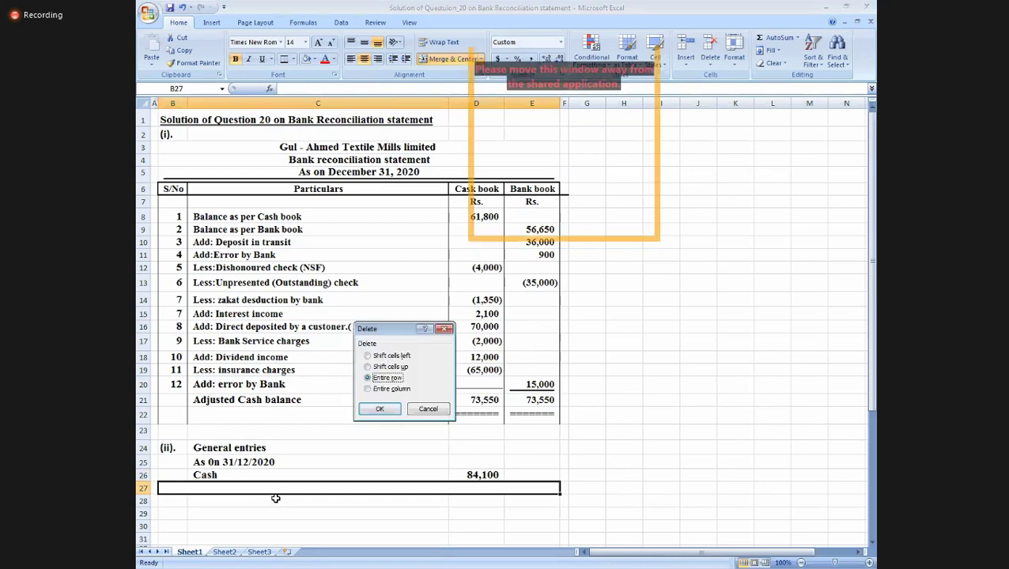
key(Return)
click(276, 498)
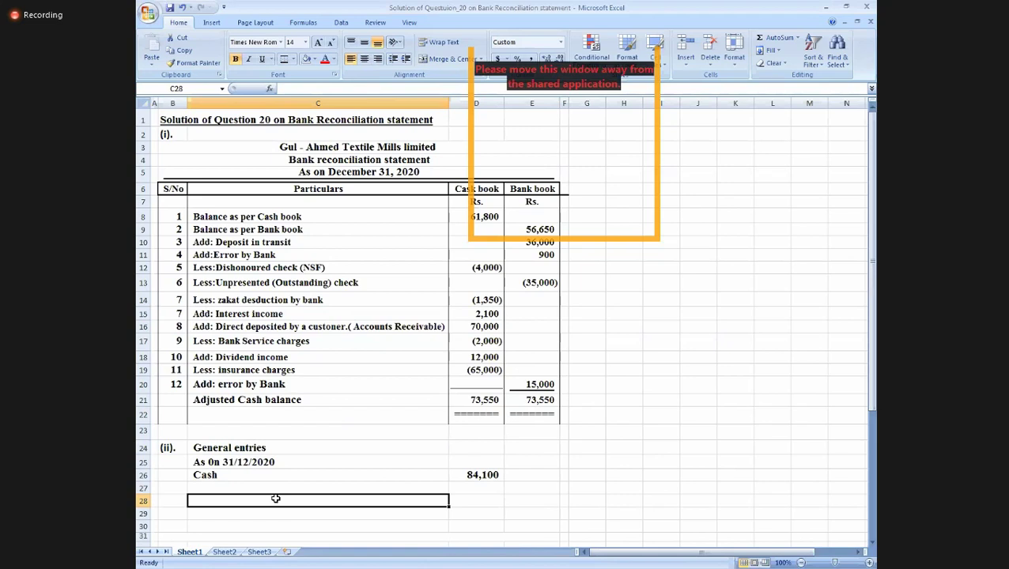
Enter "Interest Income" in cell C27 below the Cash entry and indent it as a credit account.
key(Up)
text(Interest In)
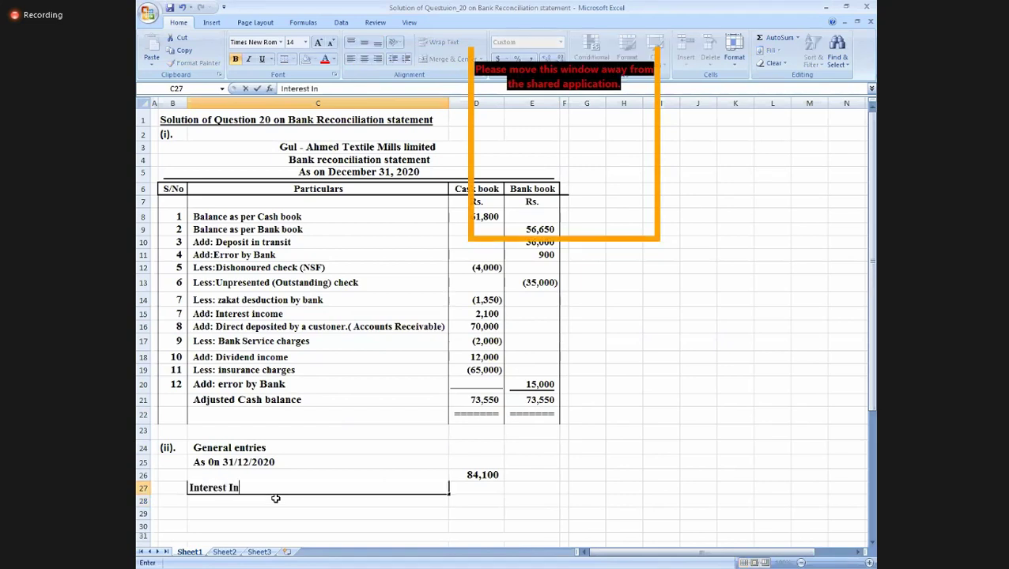
text(come)
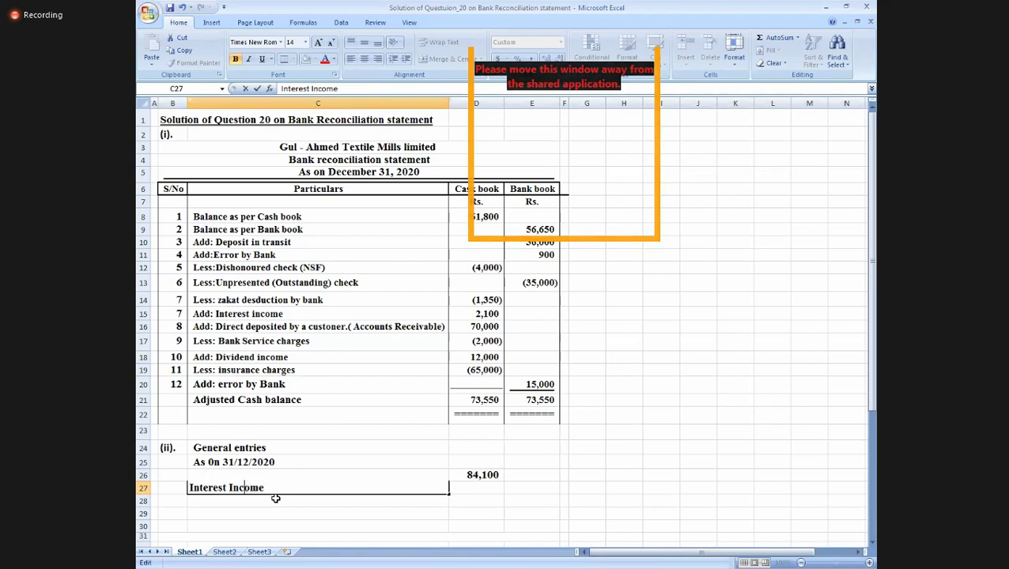
key(F2)
key(Home)
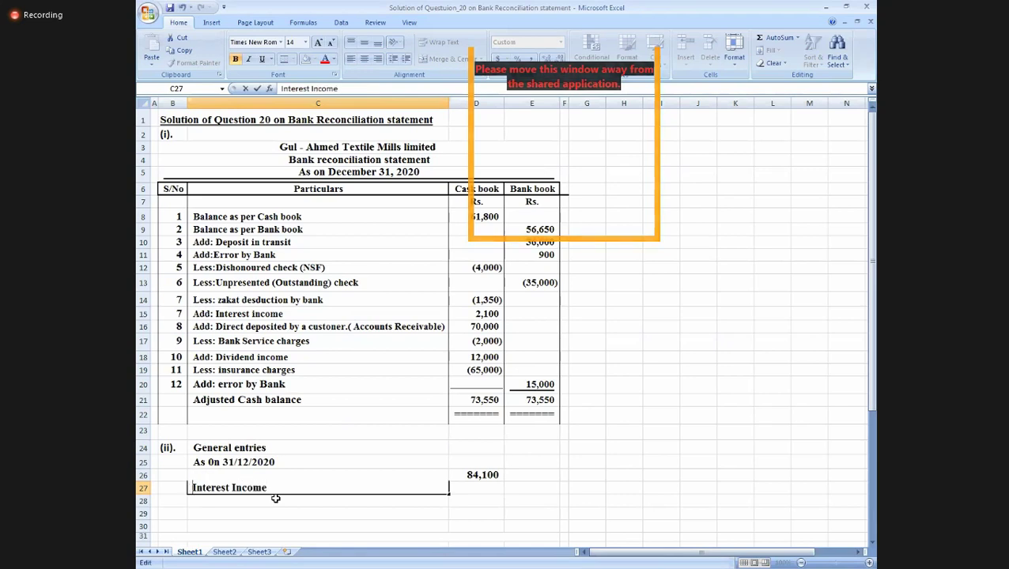
key(Return)
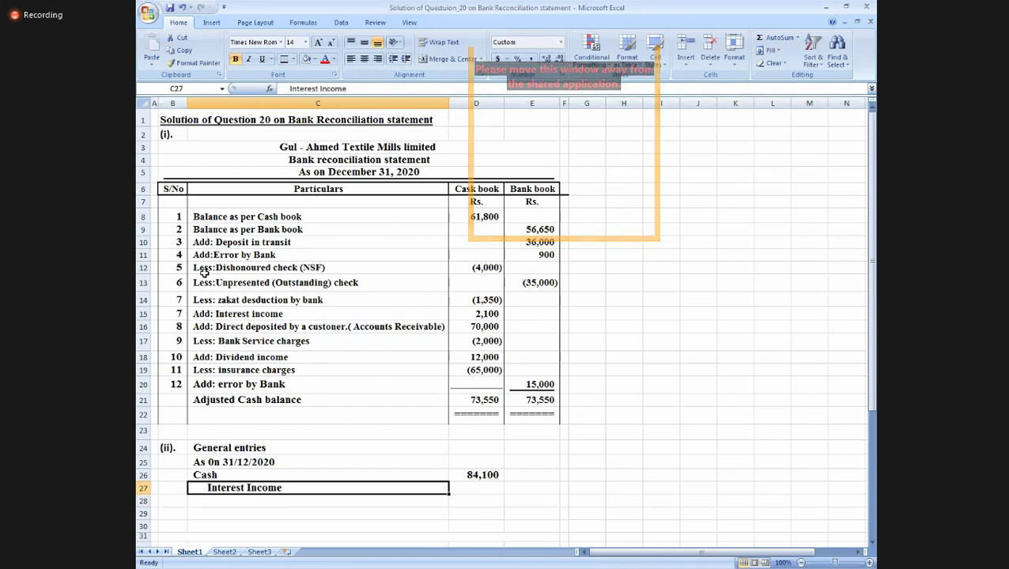
Enter "Accounts Receivable" as an indented credit account in cell C28, based on the customer's direct deposit line in row 16.
click(481, 328)
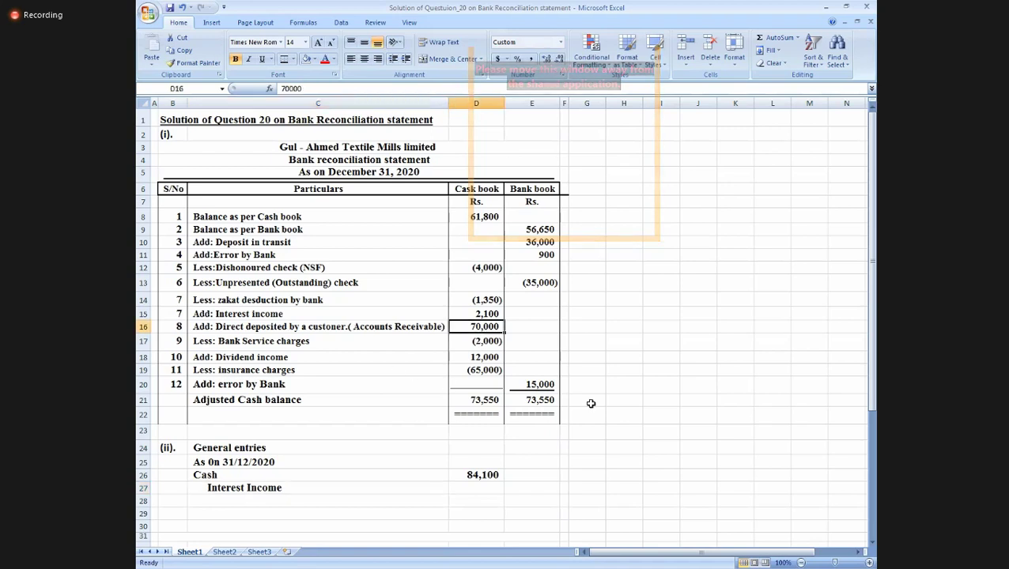
key(Left)
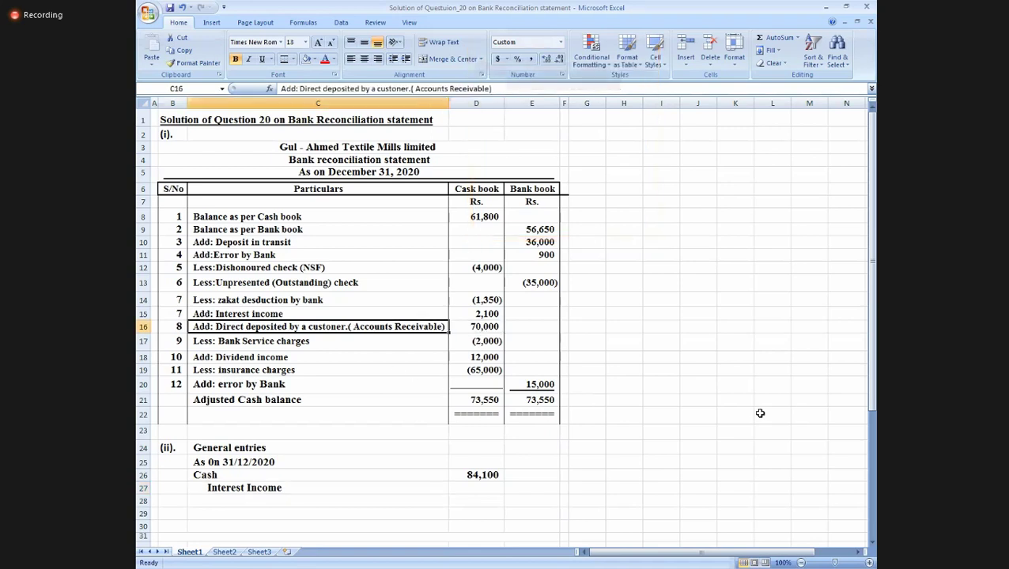
key(Down)
key(Down)
key(Down)
key(Down)
key(Down)
key(Down)
key(Down)
key(Down)
key(Down)
key(Down)
key(Down)
key(Down)
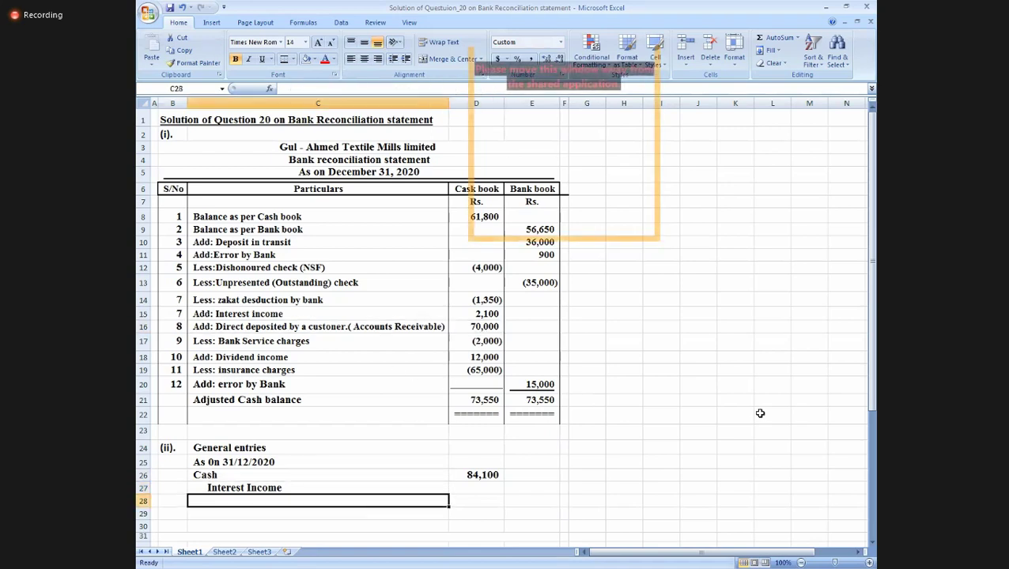
key(F2)
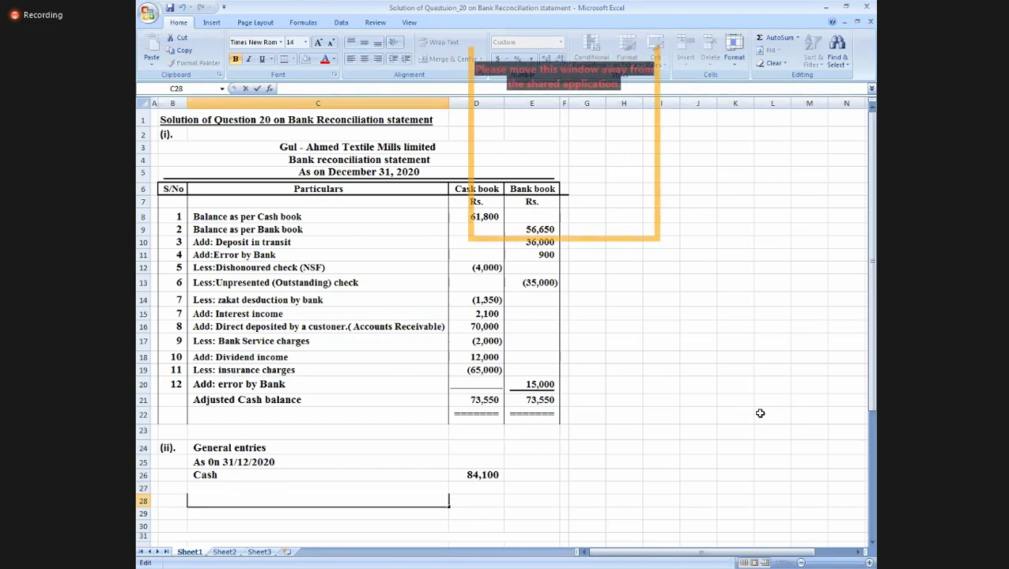
key(Escape)
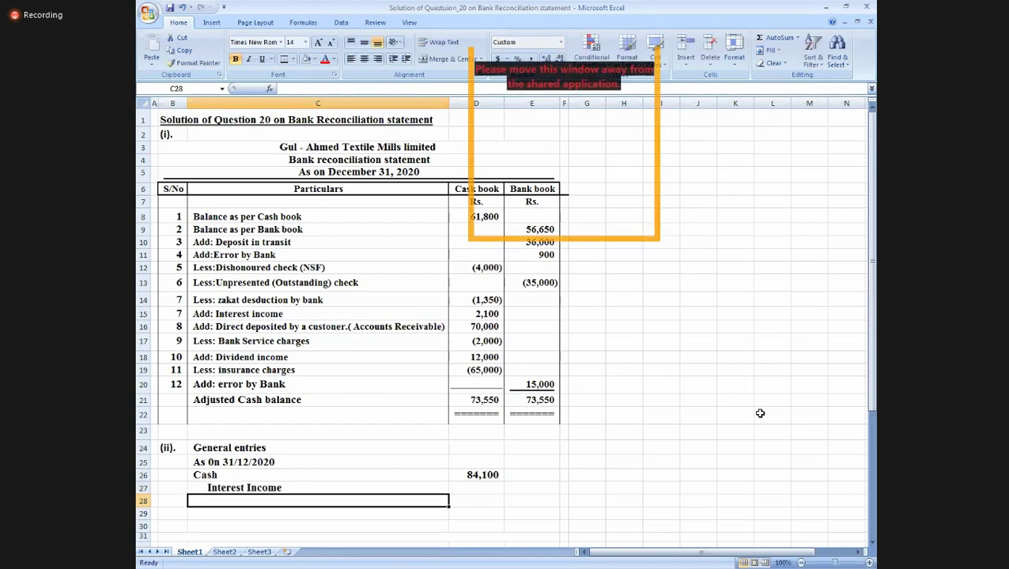
text(Acco)
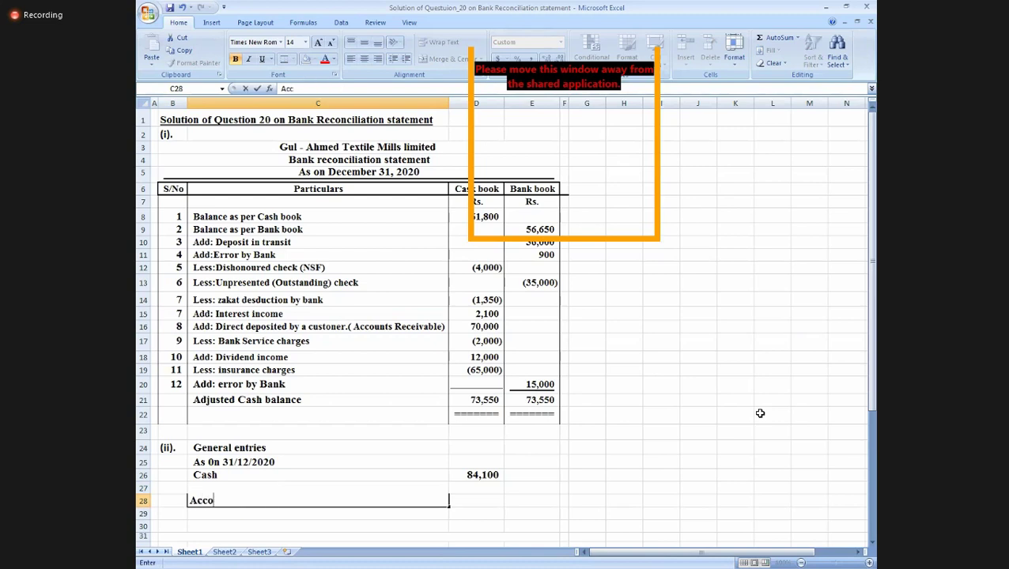
text(unts Receiva)
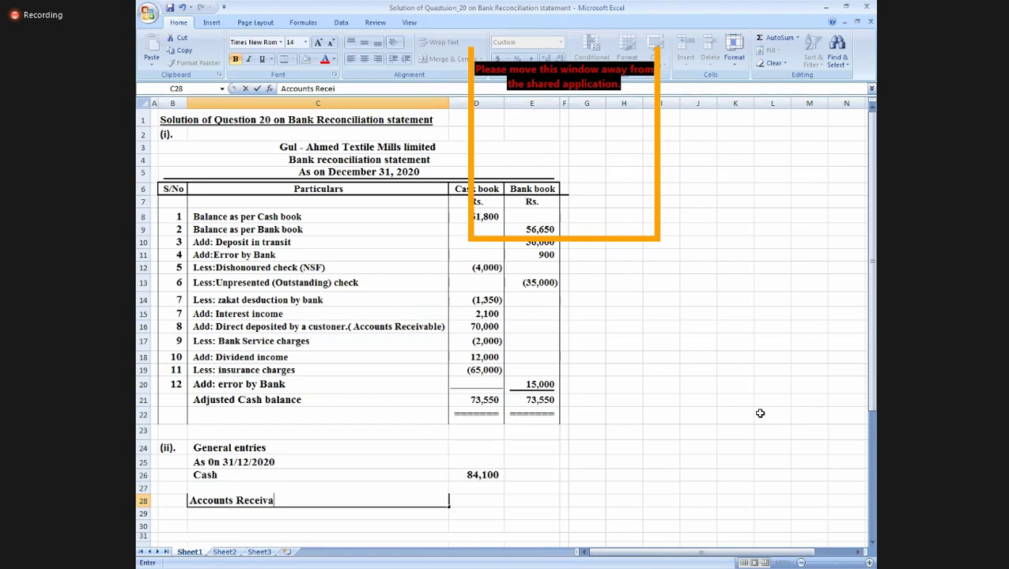
text(ble)
key(Return)
key(Up)
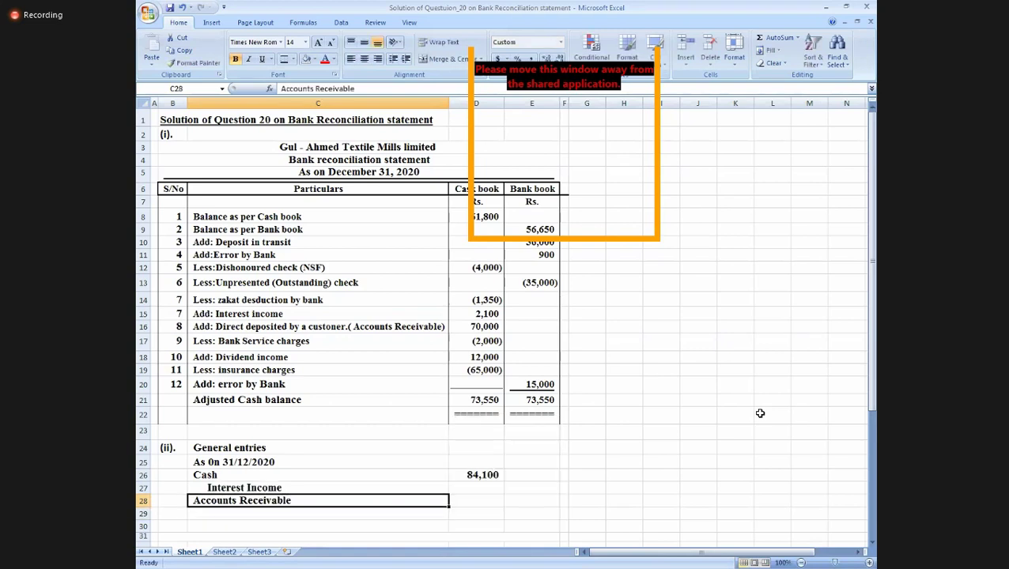
key(F2)
key(Home)
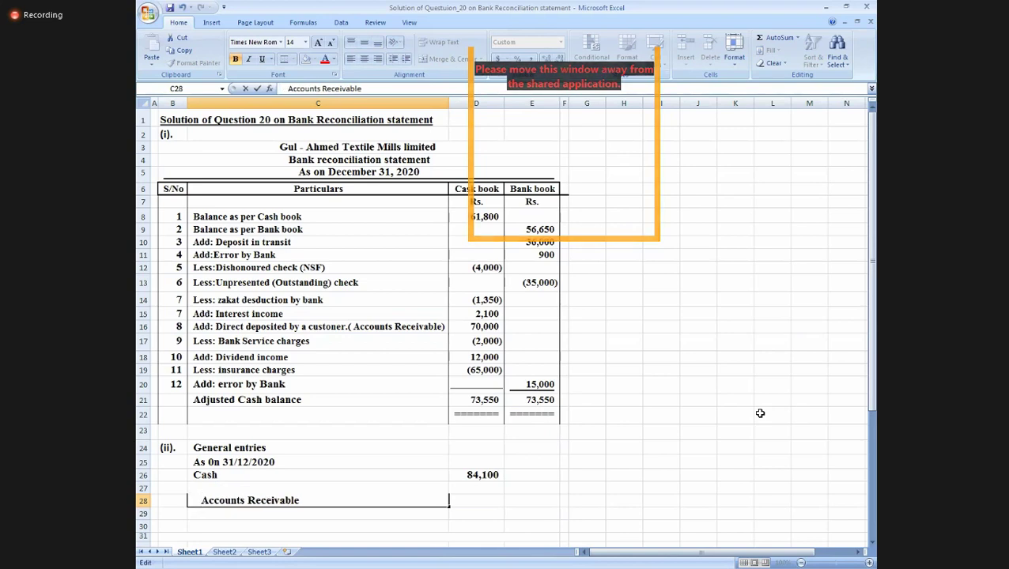
key(Tab)
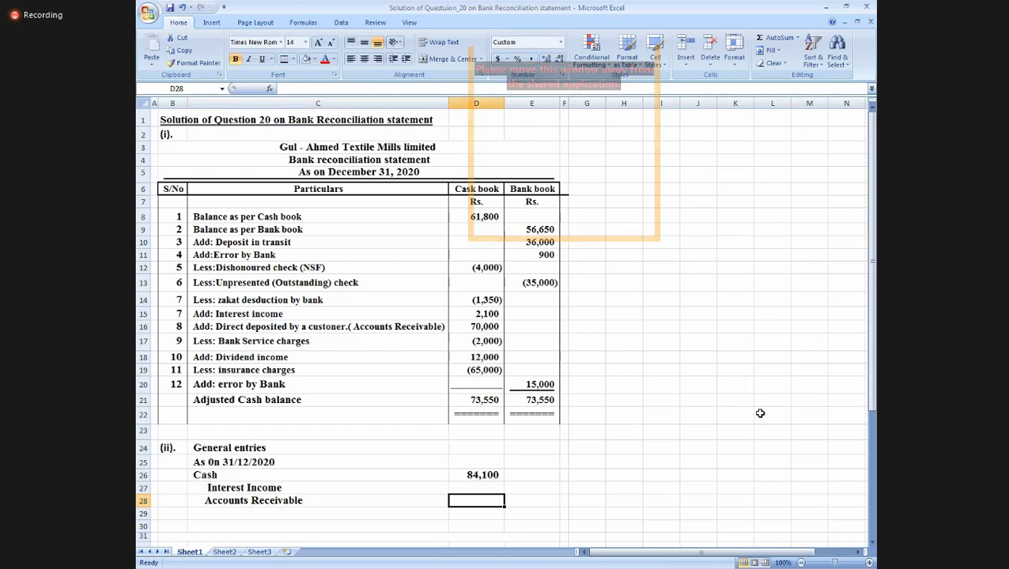
Enter 70000 in cell D28 as the Accounts Receivable amount.
text(70,00)
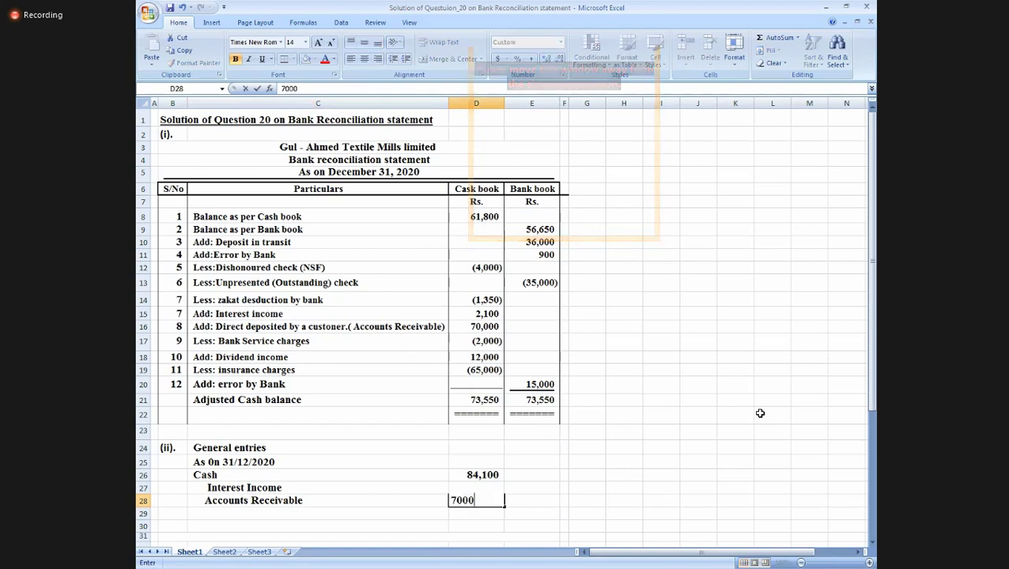
text(0)
key(Return)
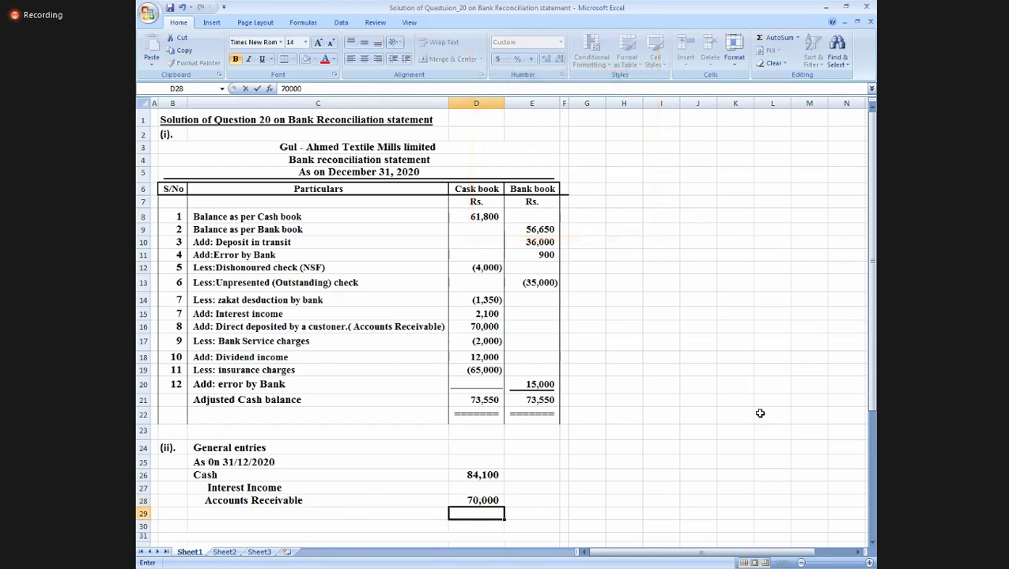
Move the Accounts Receivable amount from cell D28 to the credit column in cell E28.
key(Up)
key(Right)
key(Left)
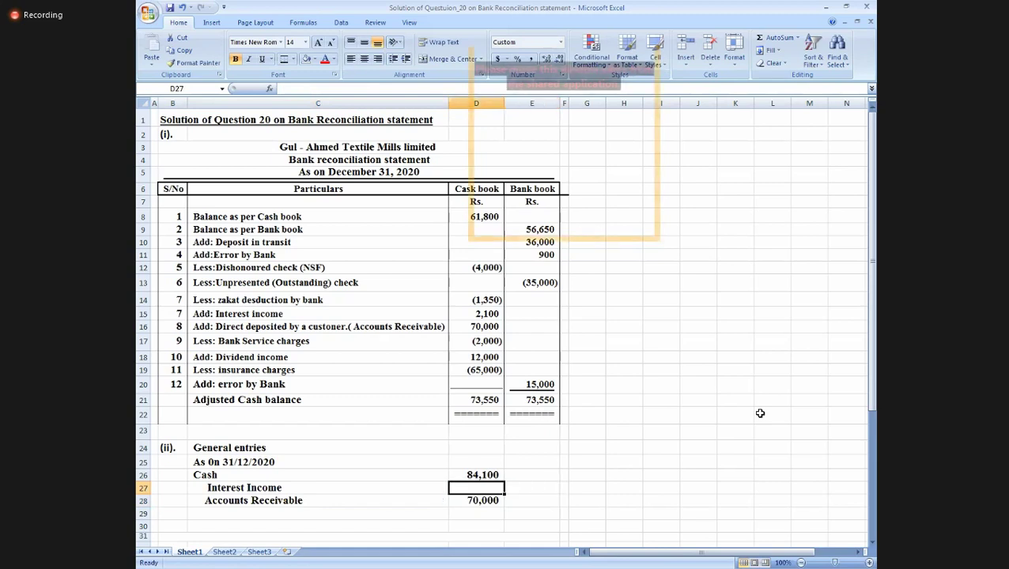
key(Down)
key(ctrl+c)
key(Right)
key(Return)
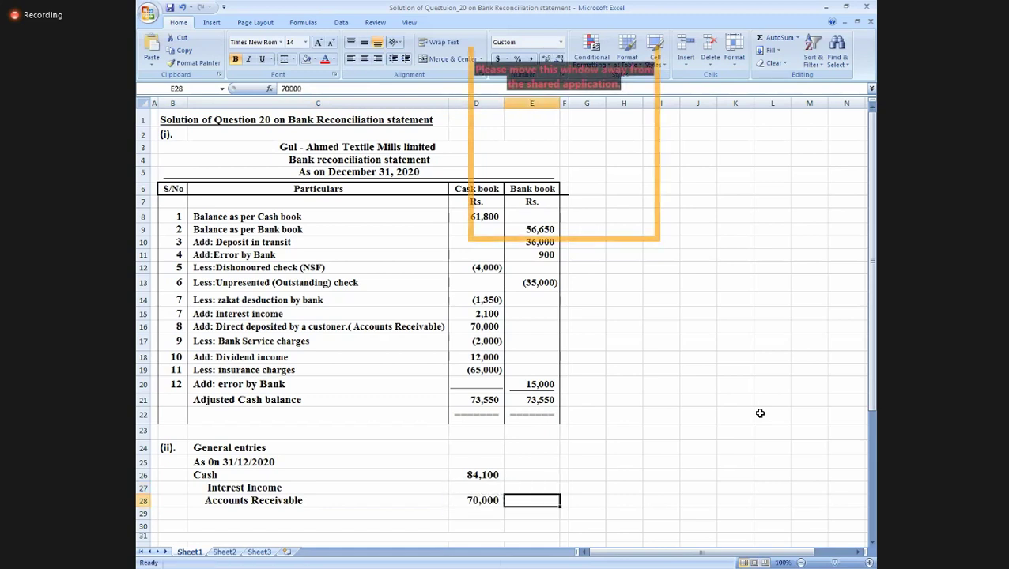
key(Left)
key(Delete)
Enter 2100 in cell E27 as the Interest Income credit amount.
key(Up)
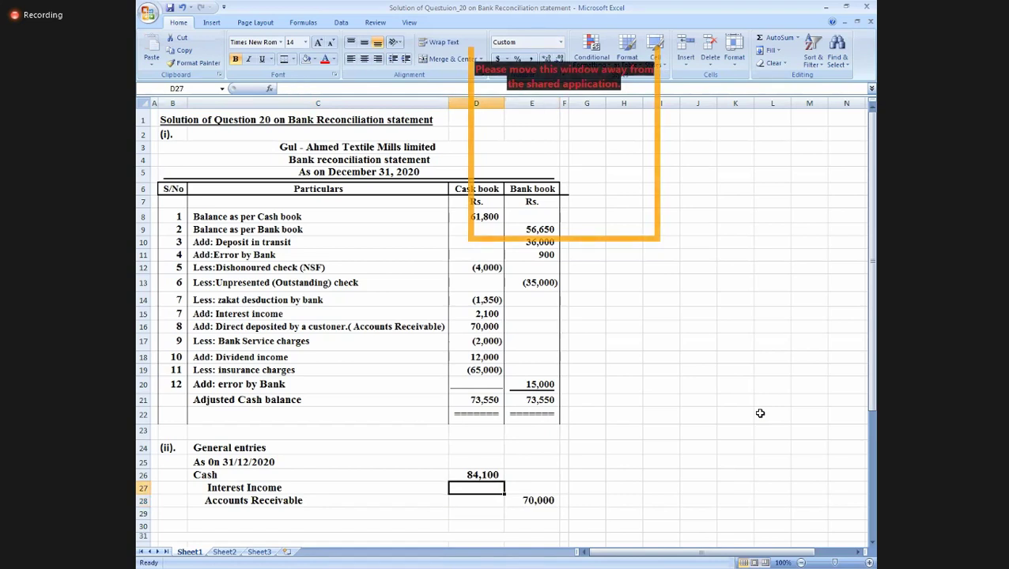
key(Right)
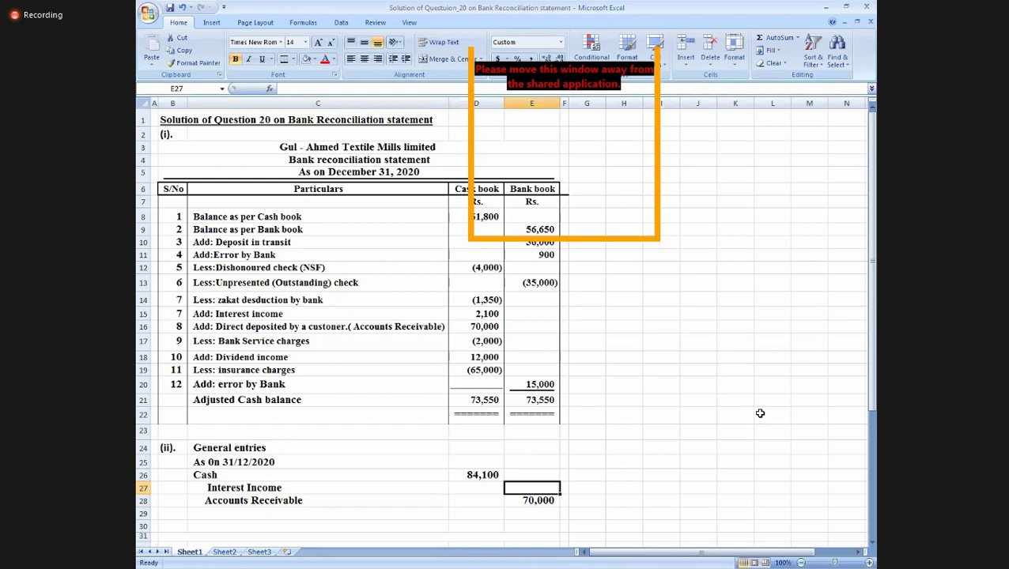
text(2100)
key(Return)
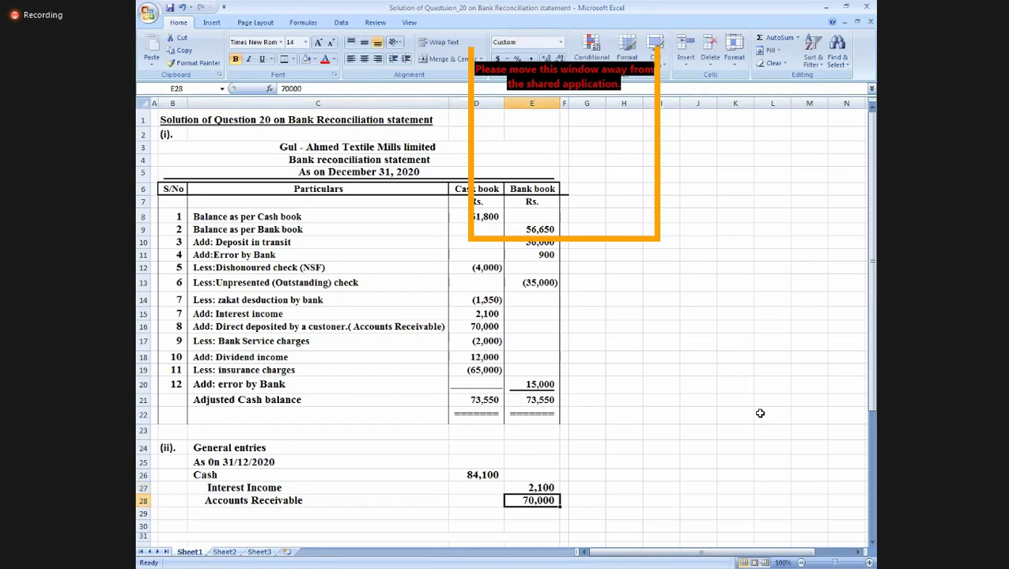
Copy the Interest Income label from cell C27 to cell C29 below Accounts Receivable.
key(Left)
key(Left)
key(Up)
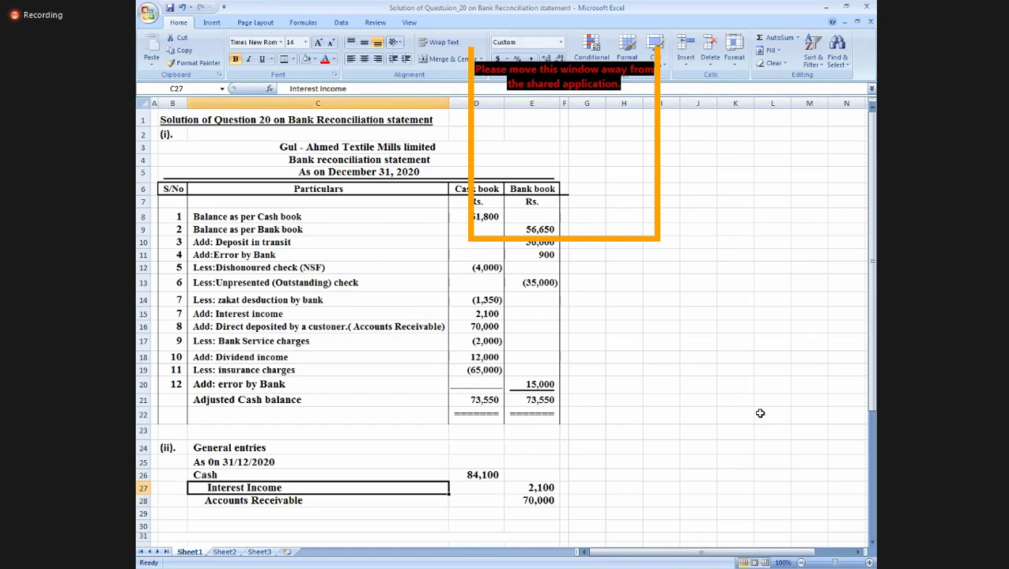
key(ctrl+c)
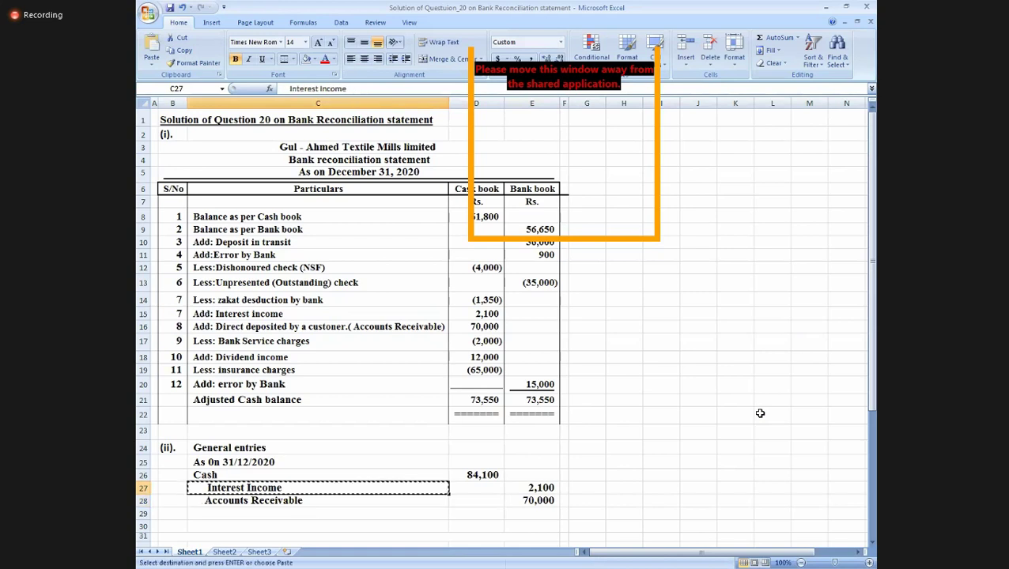
key(Down)
key(Down)
key(Return)
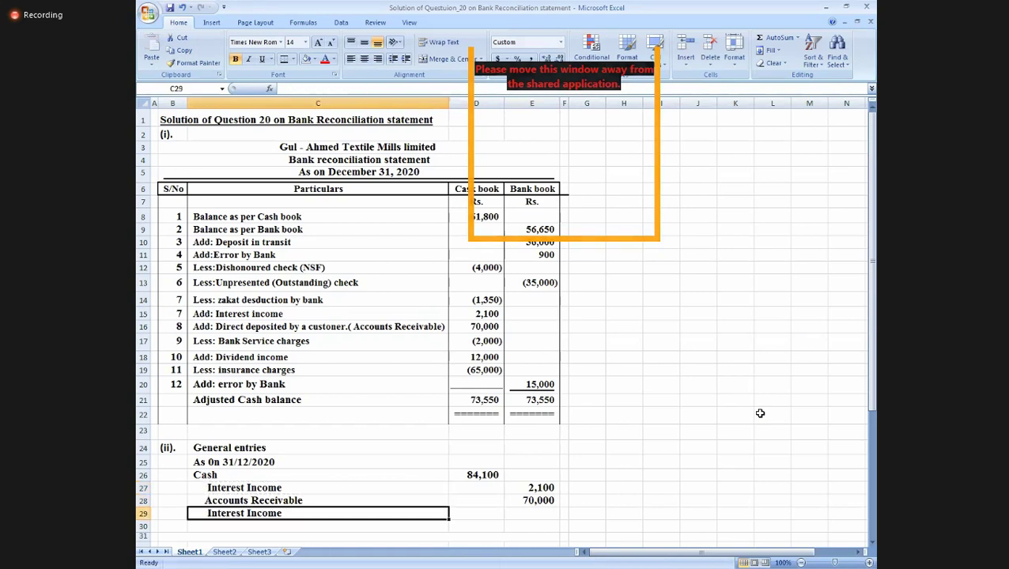
Edit the copied label in cell C29 to read "dividend Income", keeping its indent.
key(F2)
key(Left)
key(Left)
key(Left)
key(Left)
key(Left)
key(Left)
key(Left)
key(BackSpace)
key(BackSpace)
key(BackSpace)
key(BackSpace)
key(BackSpace)
key(BackSpace)
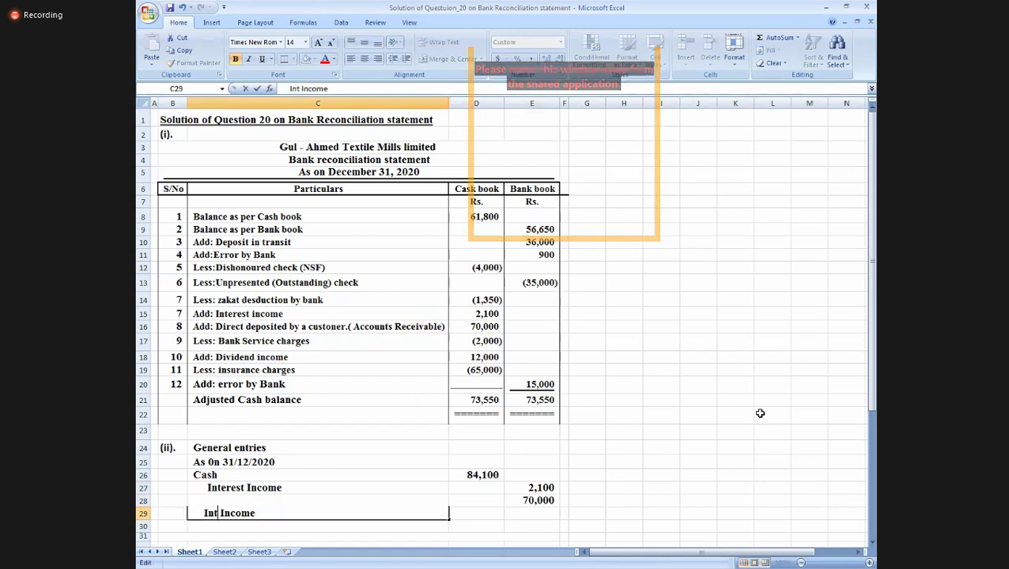
key(BackSpace)
key(BackSpace)
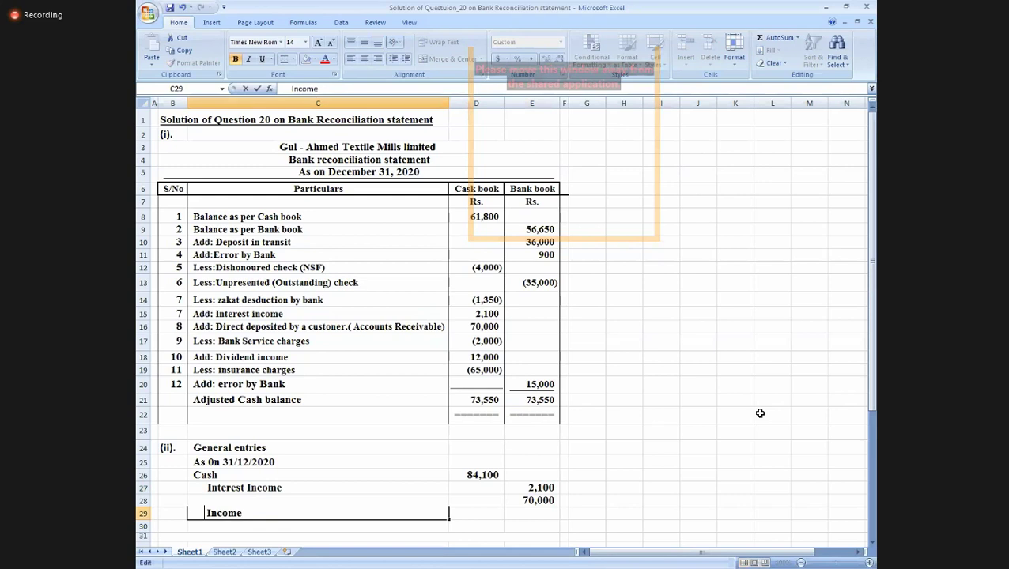
text(di )
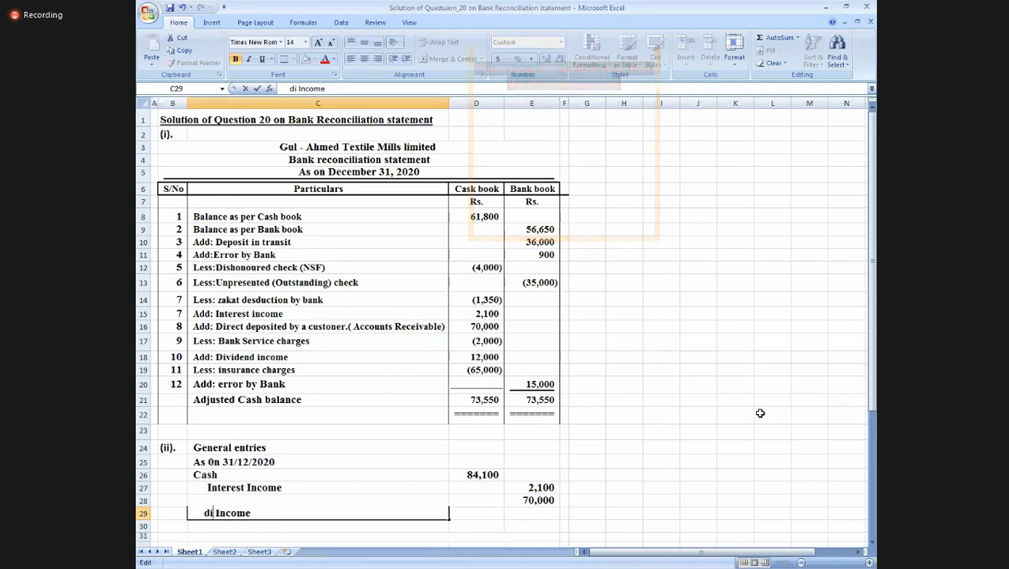
text(vidend)
key(Return)
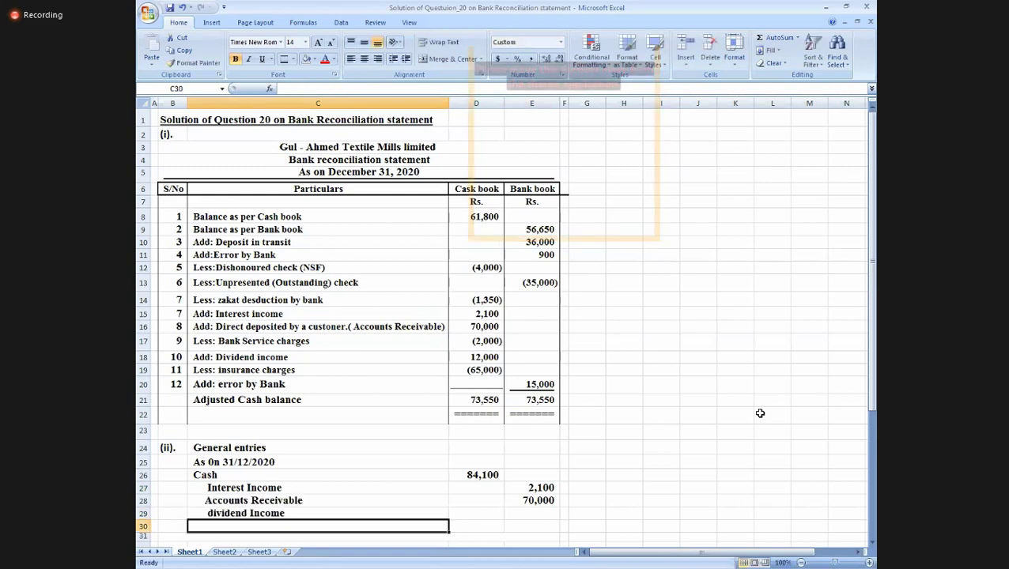
Enter 12,000 in cell E29 as the dividend income credit amount.
key(Up)
key(Right)
key(Right)
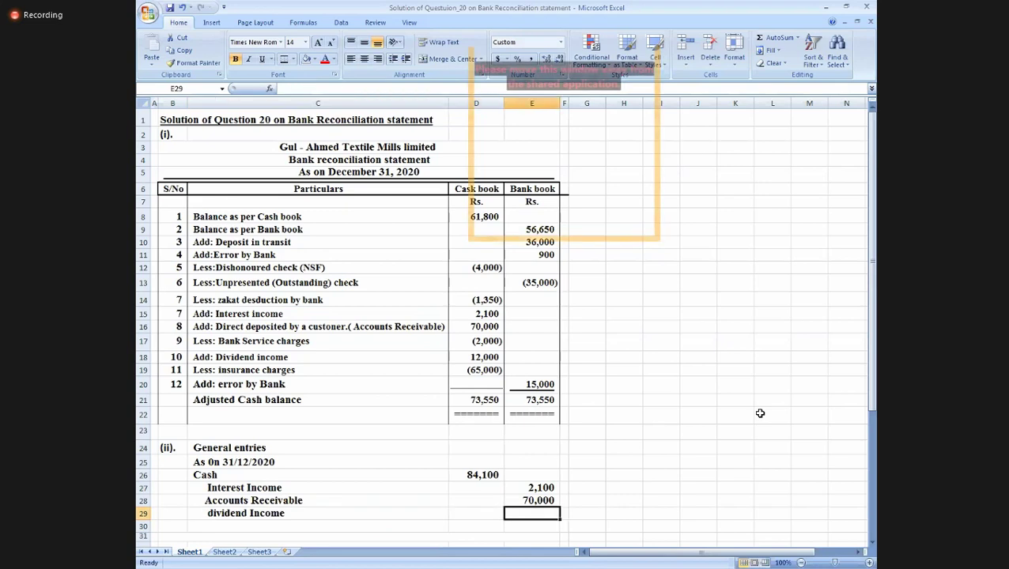
text(12)
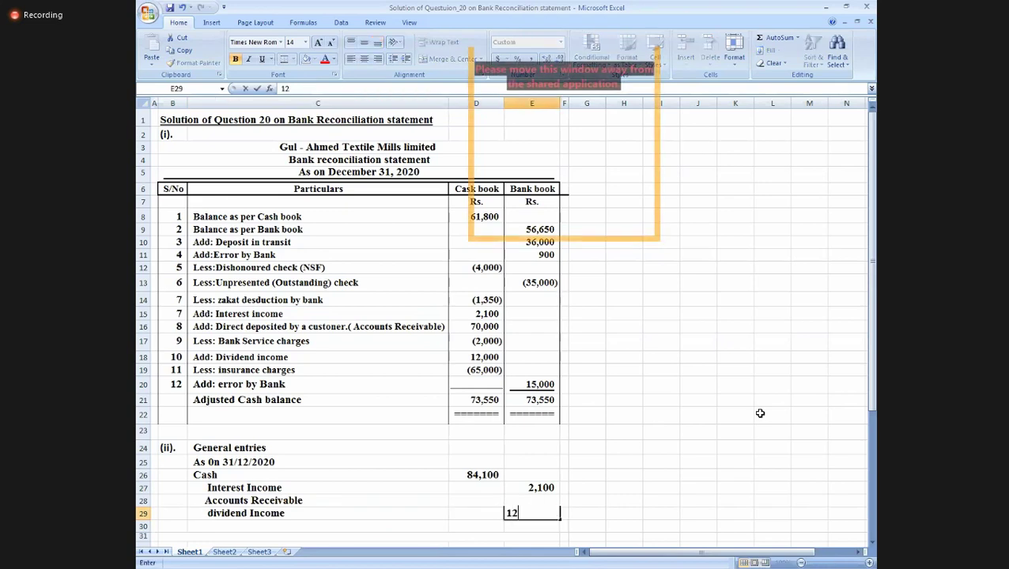
text(,000)
key(Return)
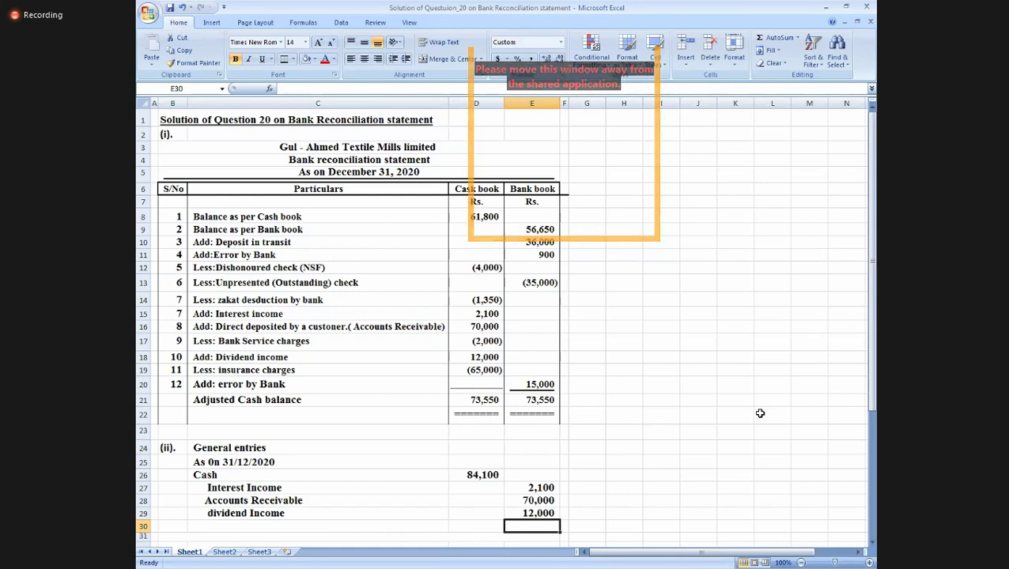
Enter the narration "bank credited by the above" in cell C30 below the dividend Income line.
key(Left)
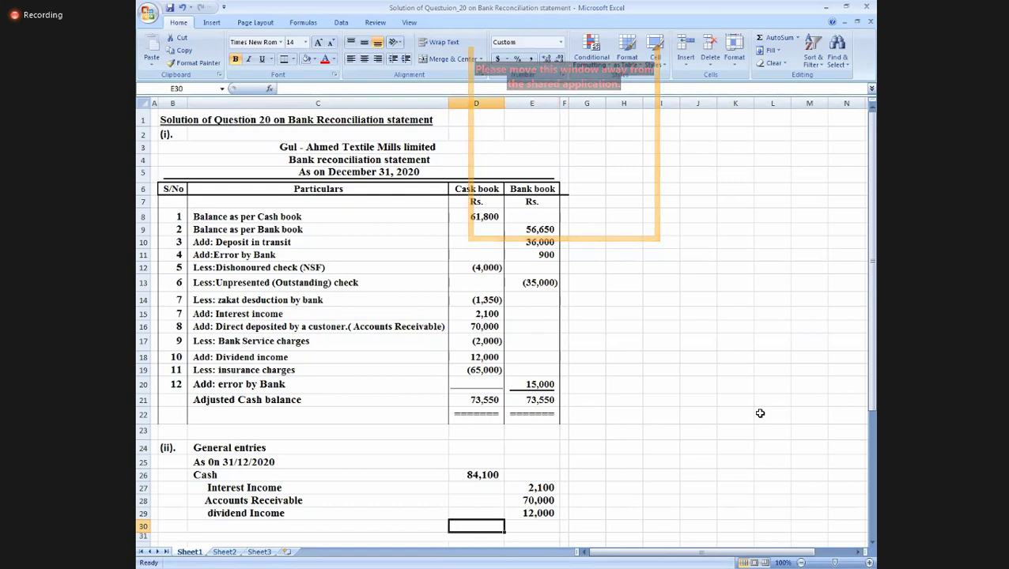
key(Left)
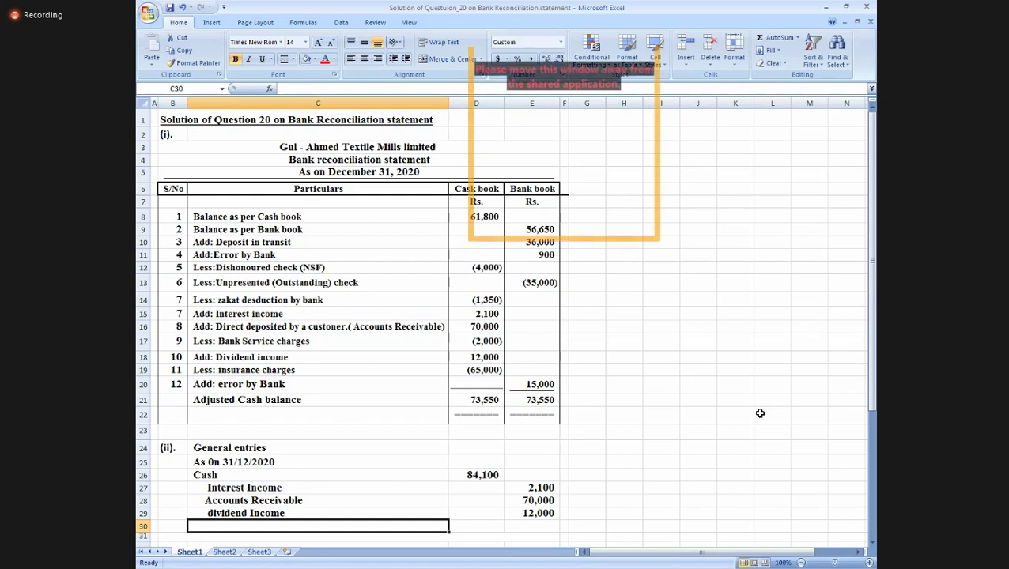
text(ban)
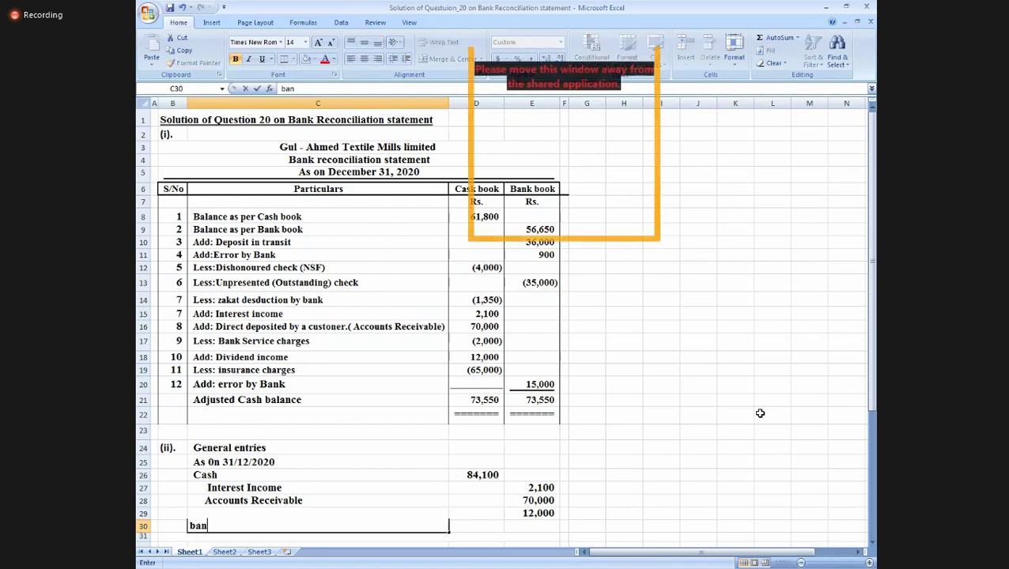
text(k cre)
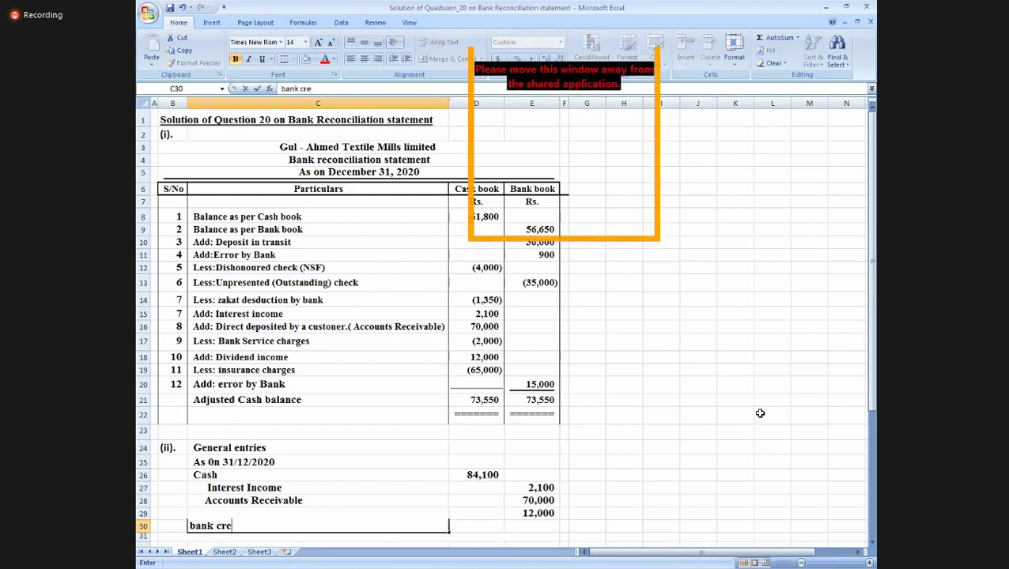
text(dited)
text(by the above)
key(Return)
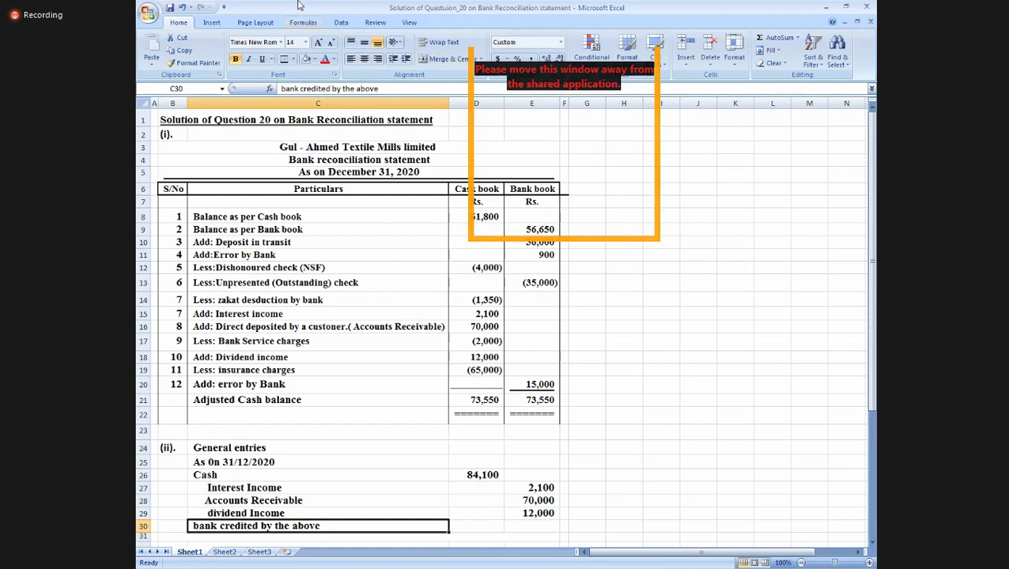
Centre the narration in cell C30 and capitalize its first letter so it reads "Bank credited by the above".
click(364, 59)
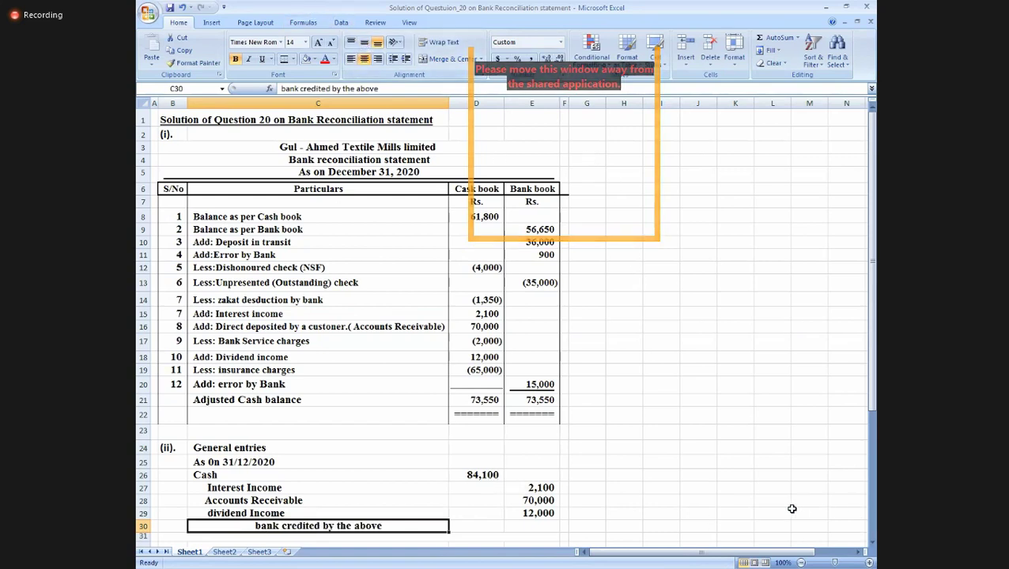
key(F2)
key(Left)
key(Left)
key(Left)
key(Left)
key(Left)
key(Left)
key(Left)
key(Left)
key(Left)
key(Left)
key(Left)
key(Left)
key(Left)
key(Left)
key(Left)
key(Left)
key(Left)
key(Left)
key(Left)
key(Left)
key(Left)
key(Left)
key(Left)
key(Left)
key(Left)
key(BackSpace)
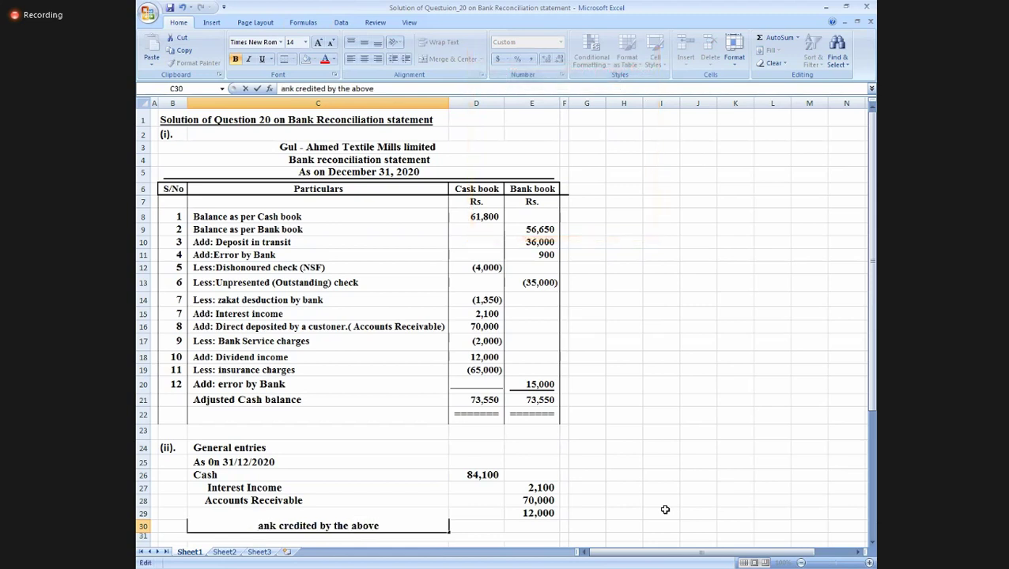
text(B)
key(Return)
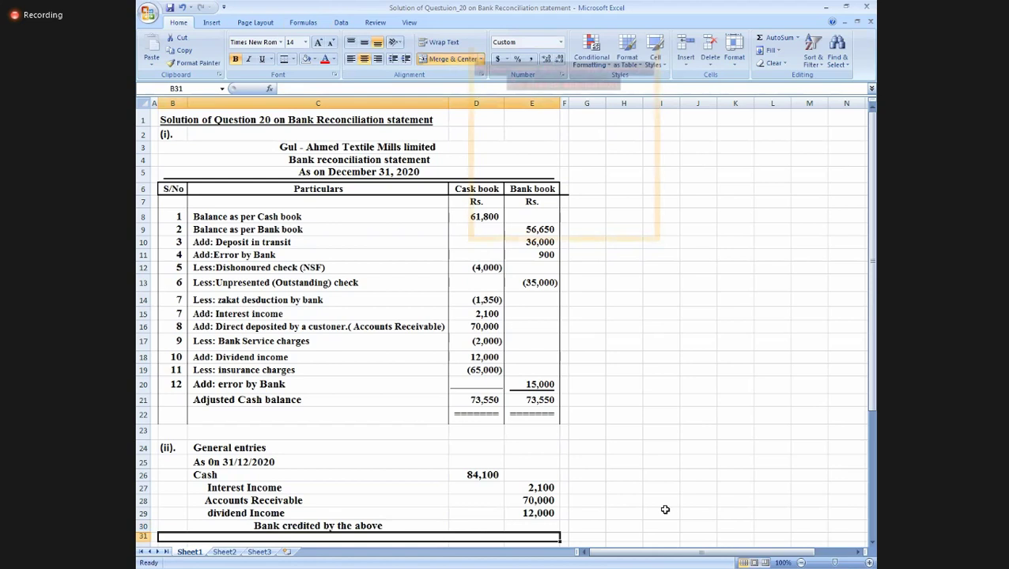
Review the deducted items and their amounts in the cash book column, from the dishonoured check to the insurance charges.
key(Up)
key(Up)
key(Up)
key(Up)
key(Up)
key(Up)
key(Up)
key(Up)
key(Up)
key(Up)
key(Up)
key(Up)
key(Up)
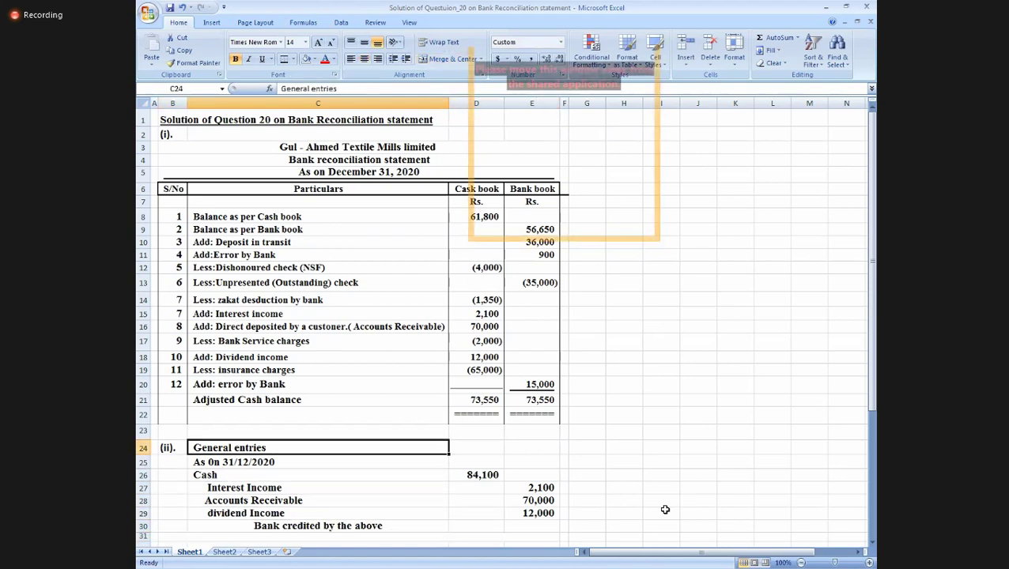
key(Up)
key(Up)
key(Up)
key(Up)
key(Up)
key(Up)
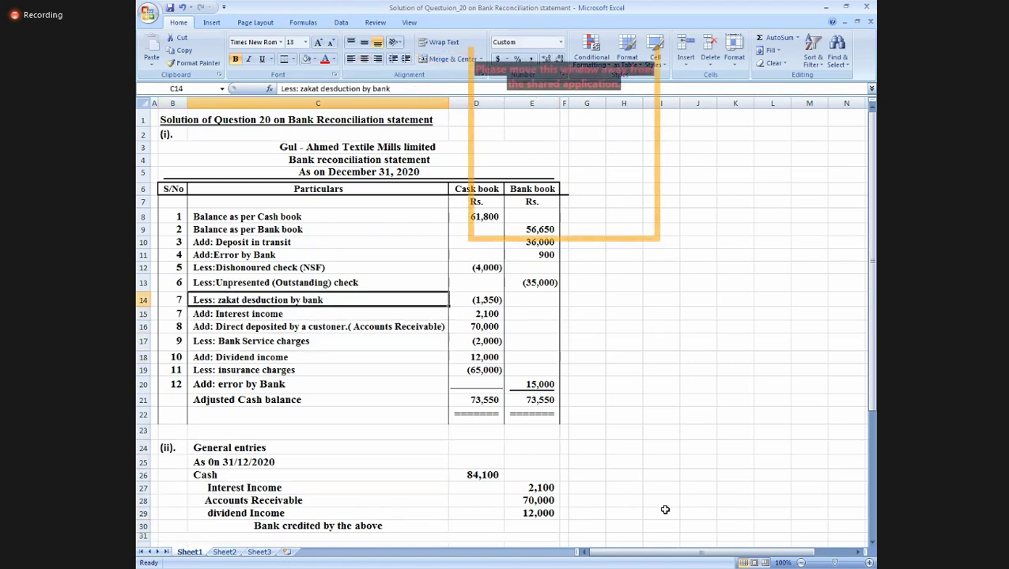
key(Right)
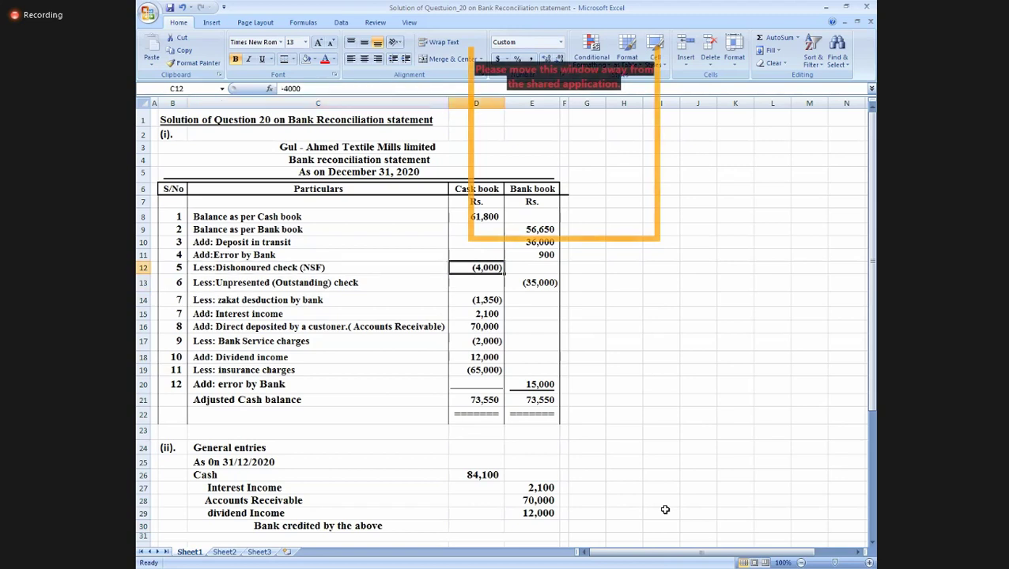
key(Down)
key(Down)
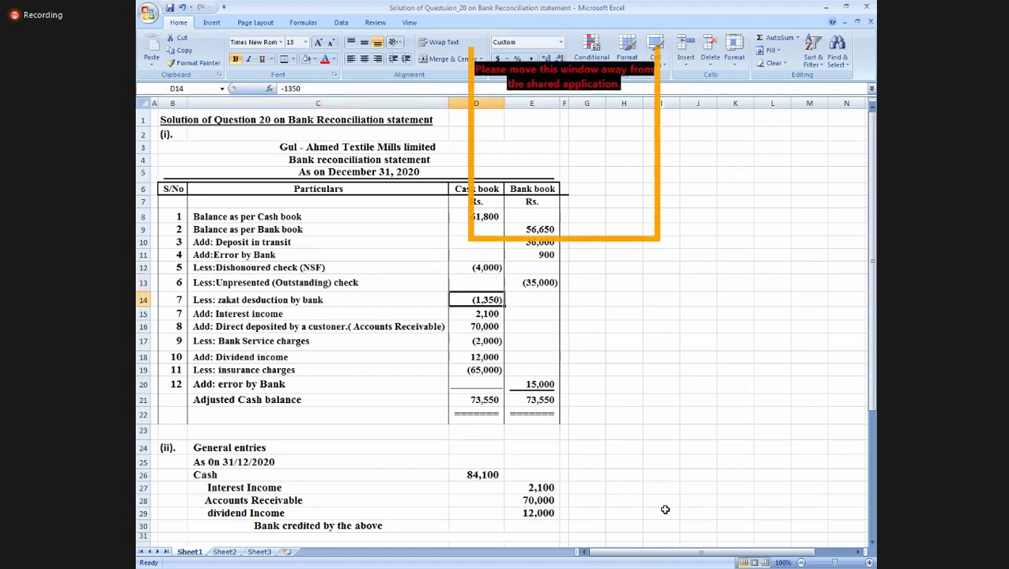
key(Down)
key(Down)
key(Down)
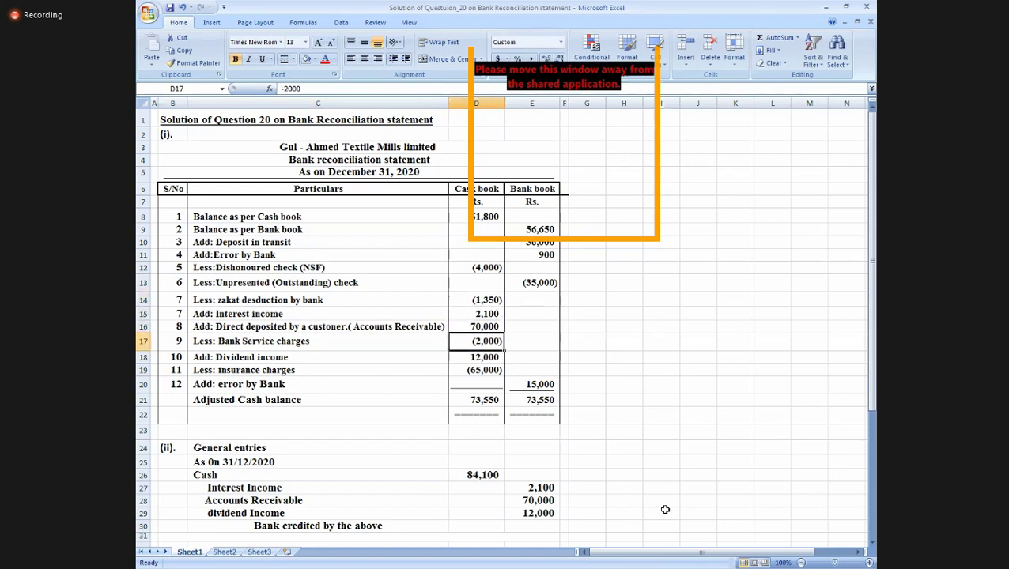
key(Down)
key(Down)
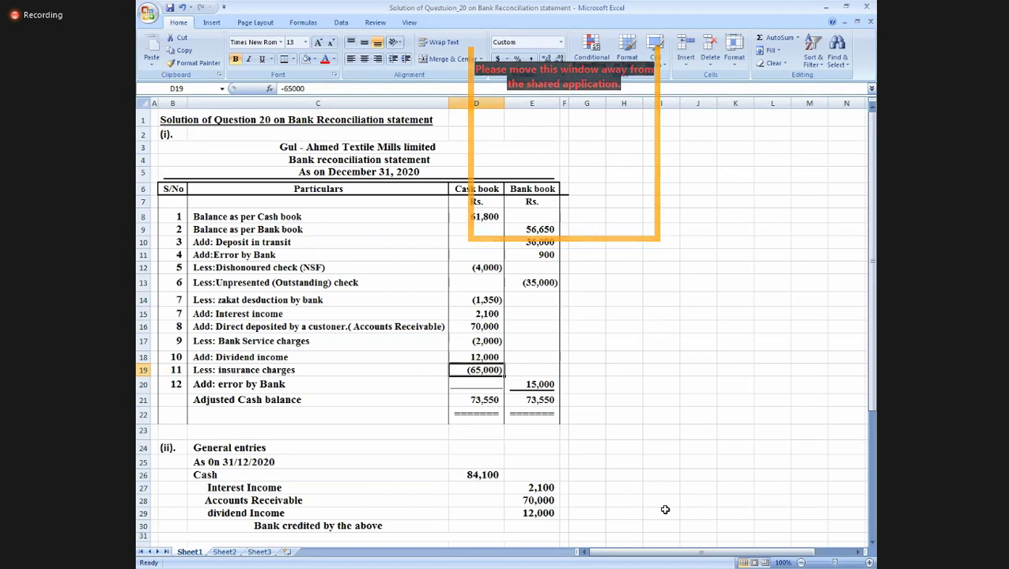
key(Left)
key(Up)
key(Up)
key(Up)
key(Up)
key(Up)
key(Up)
key(Up)
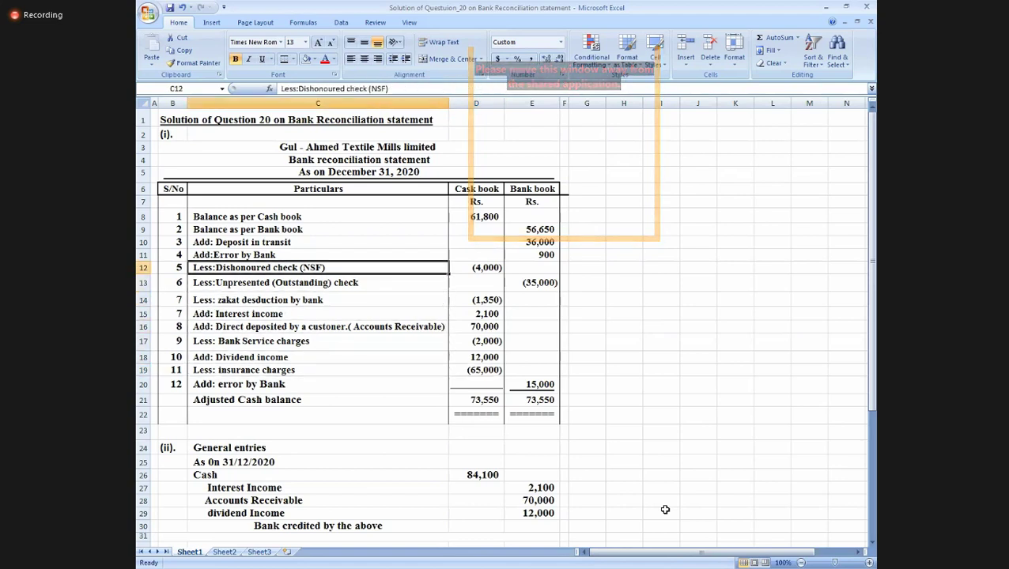
key(Right)
key(Left)
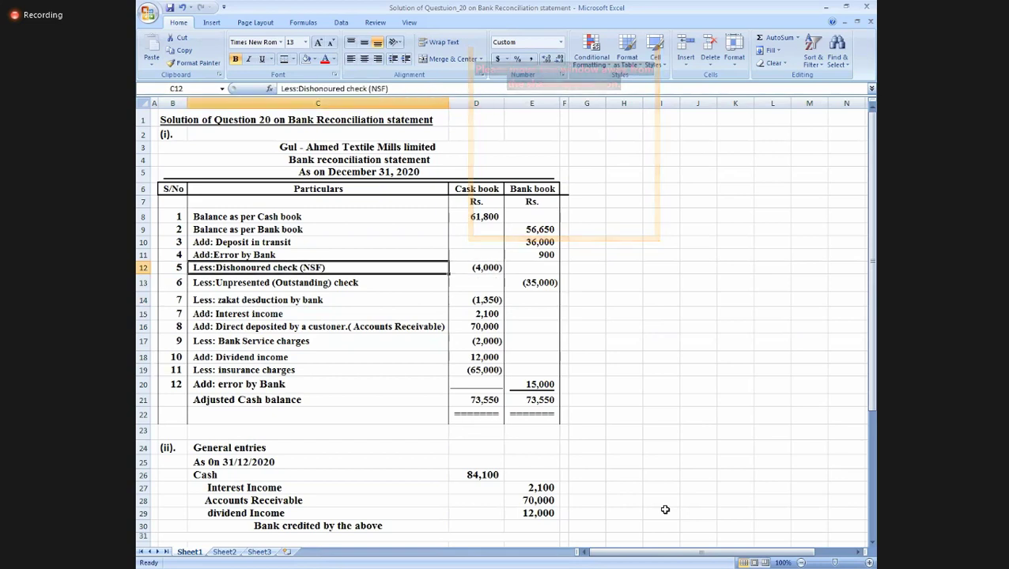
Label the first general entry "a." in cell B26 beside Cash.
key(Right)
key(Down)
key(Down)
key(Down)
key(Down)
key(Down)
key(Down)
key(Down)
key(Down)
key(Down)
key(Down)
key(Down)
key(Down)
key(Down)
key(Down)
key(Down)
key(Down)
key(Down)
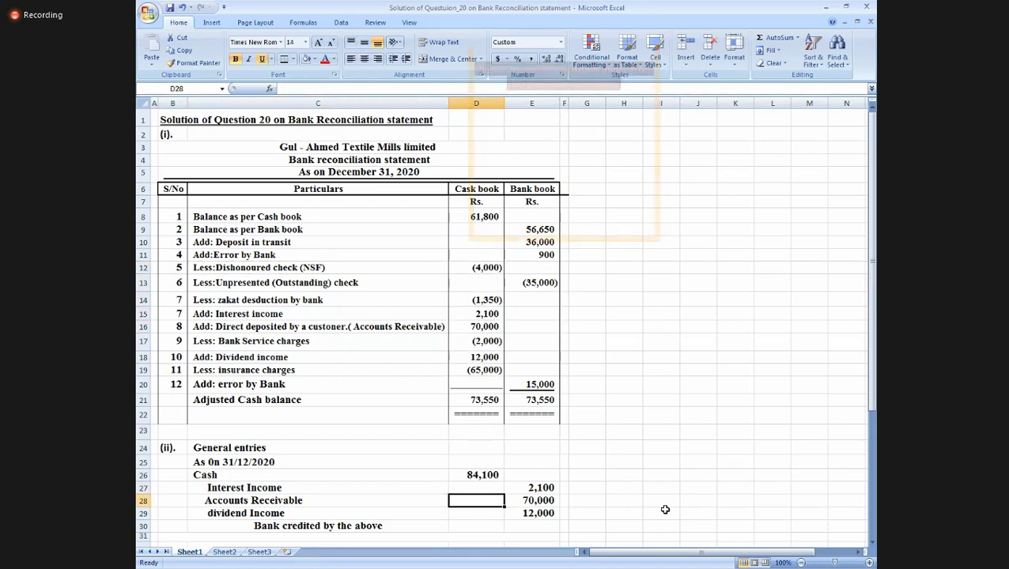
key(Left)
key(Down)
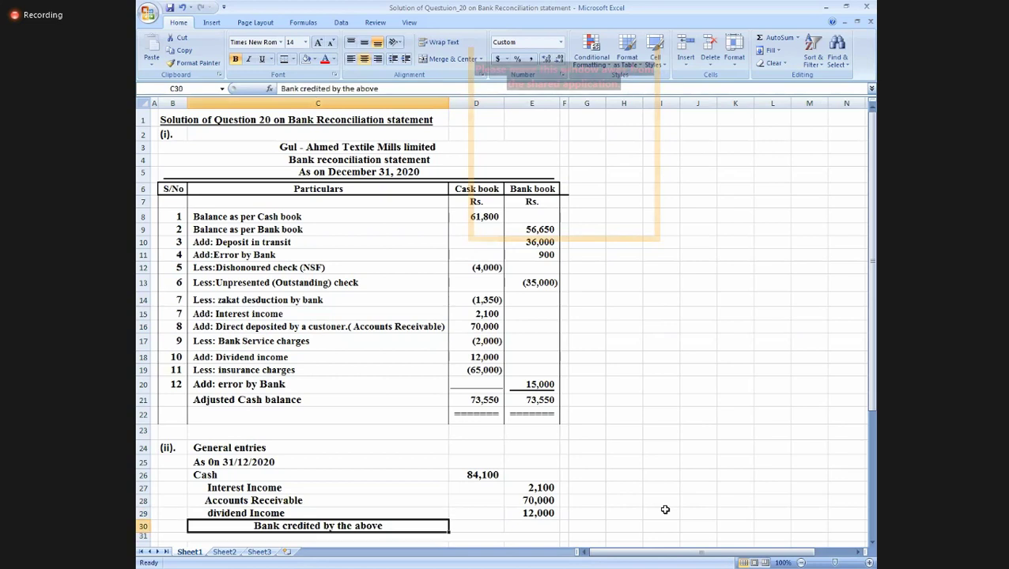
key(Up)
key(Up)
key(Up)
key(Up)
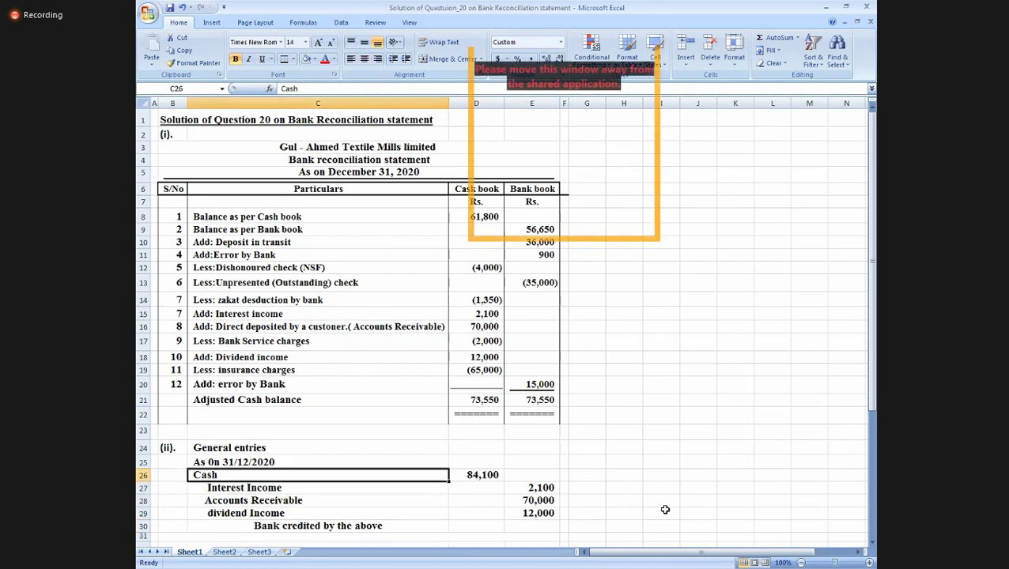
key(Left)
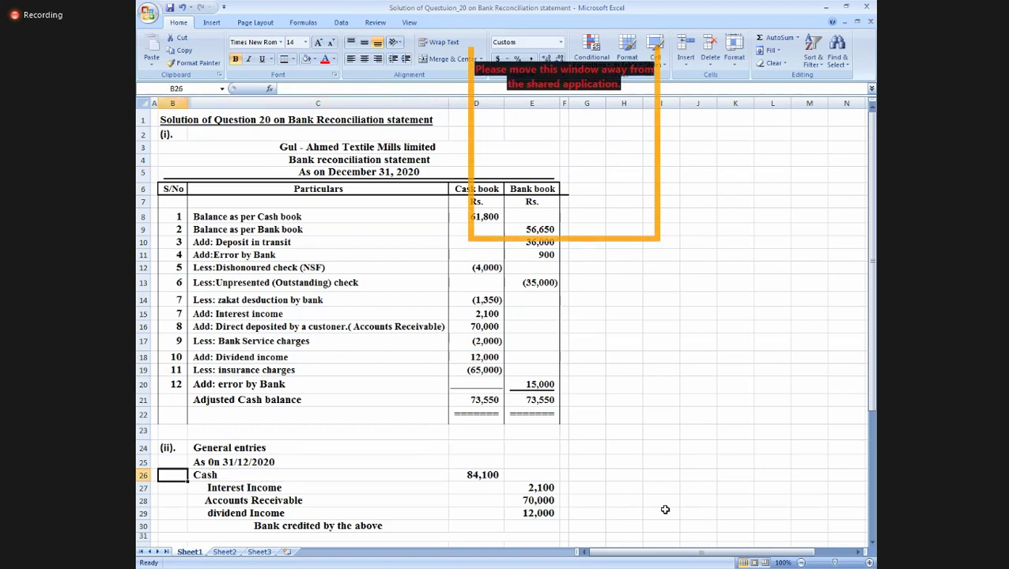
text(a.)
key(Return)
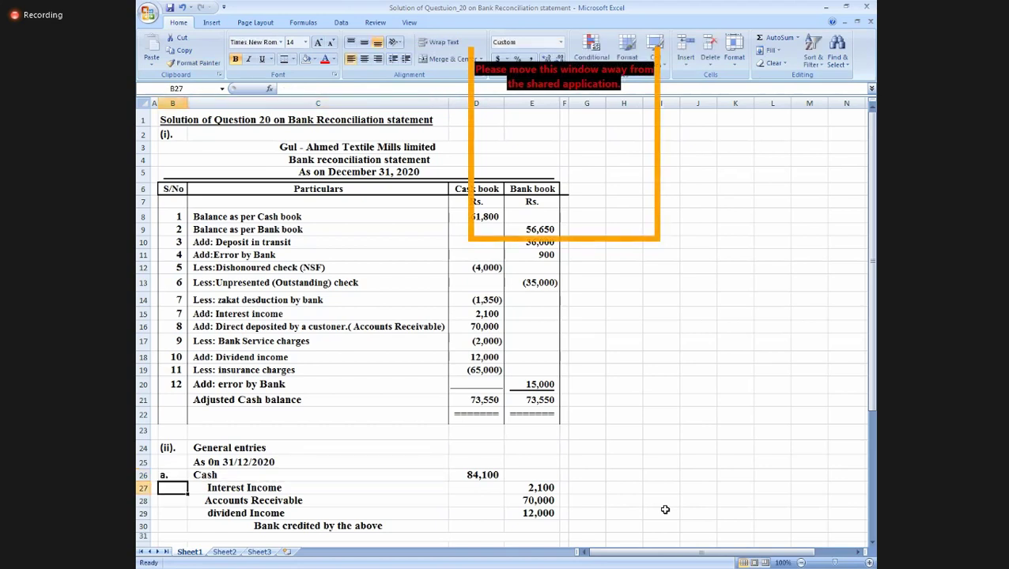
Enter the label "b." in cell B32 to start the second general entry.
key(Down)
key(Down)
key(Down)
key(Down)
key(Down)
text(b)
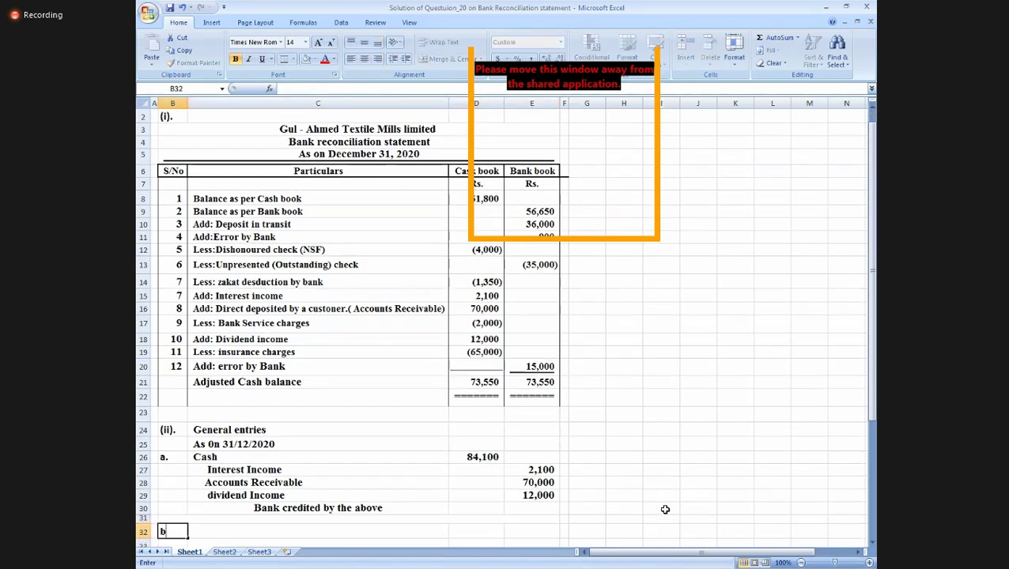
text(.)
key(Return)
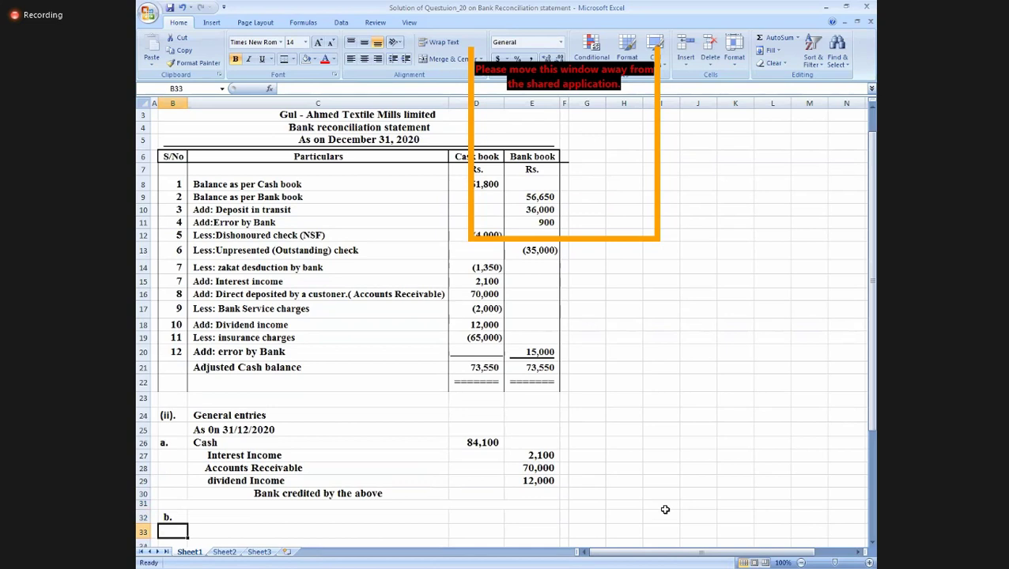
Enter "Accounts Receivable" in cell C32 as the first account of general entry b.
key(Up)
key(Right)
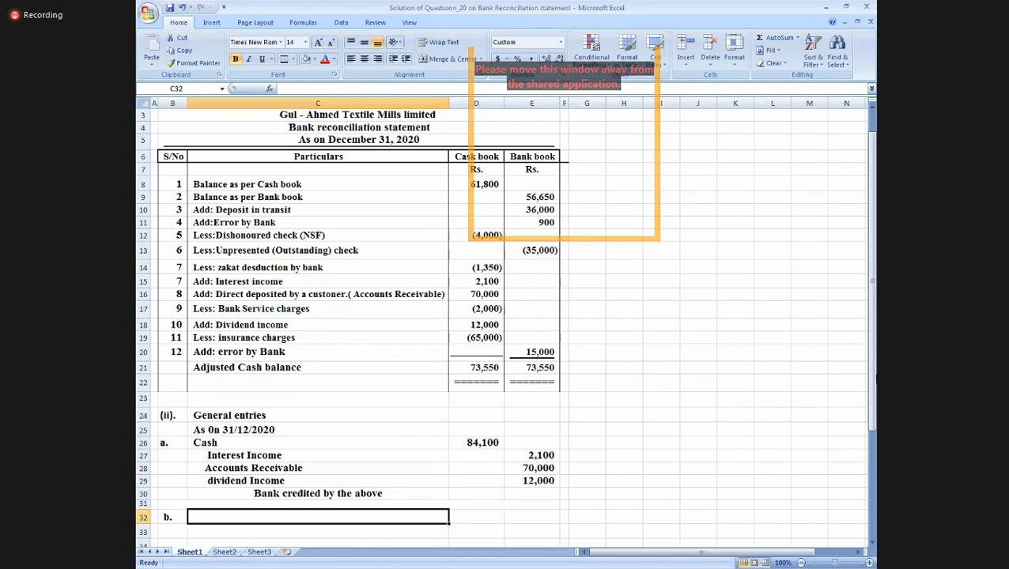
click(427, 233)
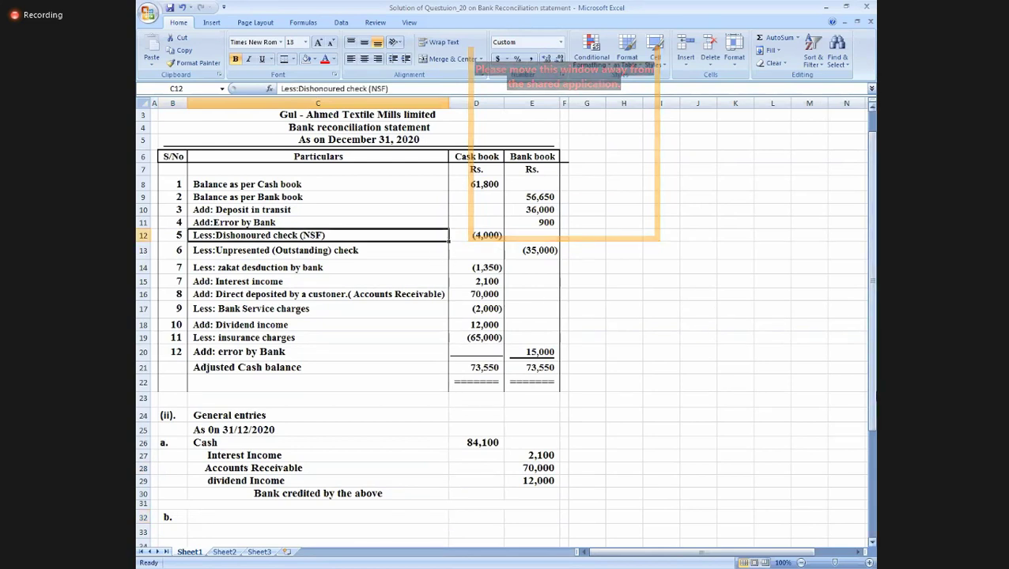
key(Left)
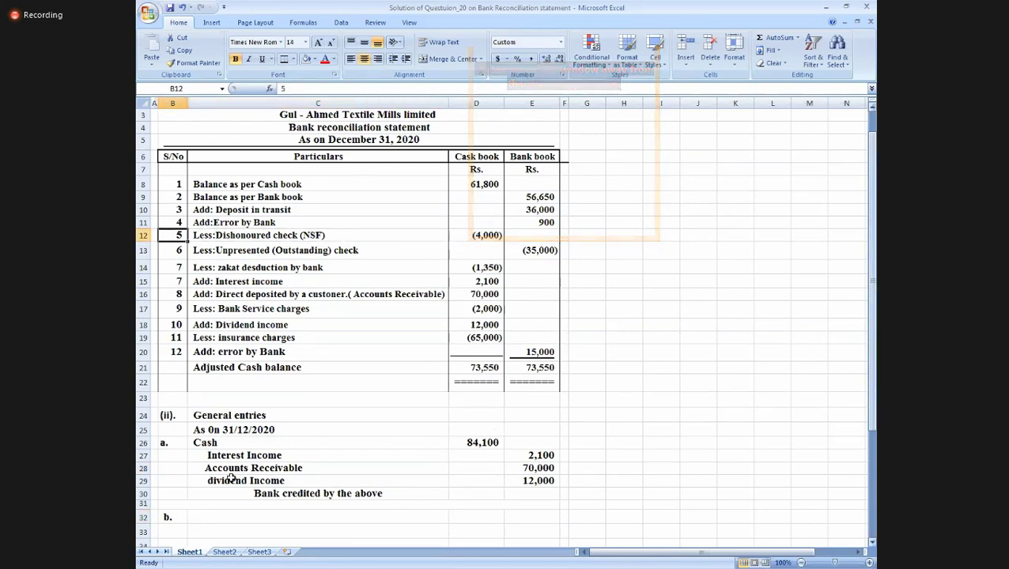
click(242, 516)
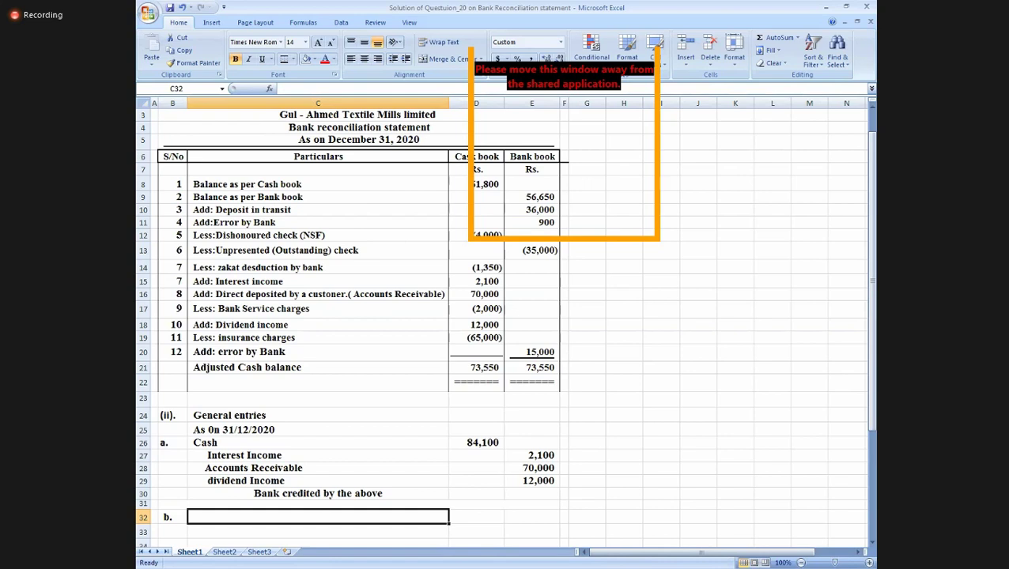
text(Accounts Receivab)
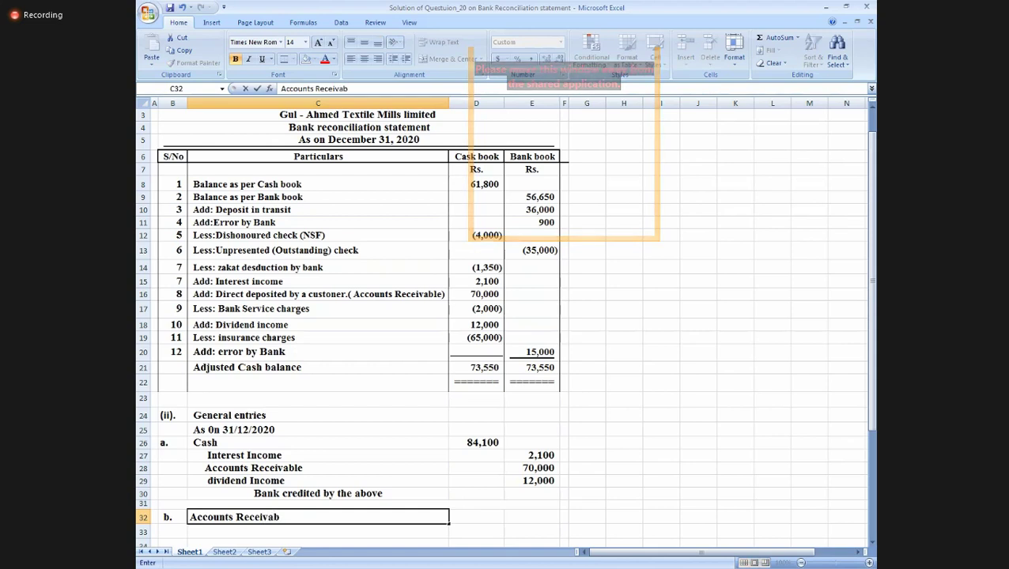
text(le)
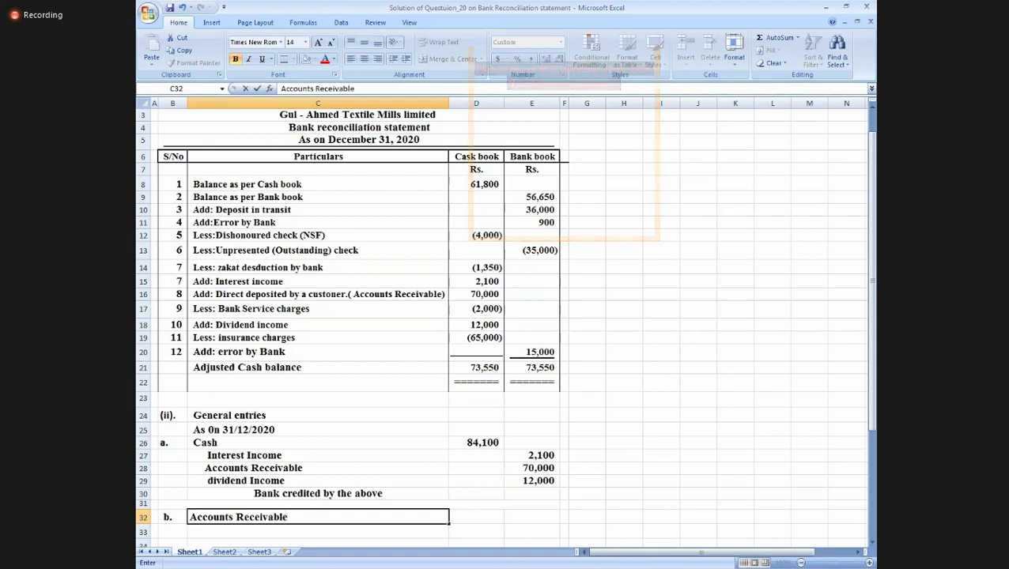
Enter "zakat" in cell C33, directly below Accounts Receivable in entry b.
key(Up)
key(Up)
key(Up)
key(Up)
key(Up)
key(Up)
key(Up)
key(Up)
key(Up)
key(Up)
key(Up)
key(Up)
key(Up)
key(Up)
key(Up)
key(Up)
key(Up)
key(Up)
key(Down)
key(Down)
key(Down)
key(Down)
key(Down)
key(Down)
key(Down)
key(Down)
key(Down)
key(Down)
key(Down)
key(Down)
key(Down)
key(Down)
key(Down)
key(Down)
key(Down)
key(Down)
key(Down)
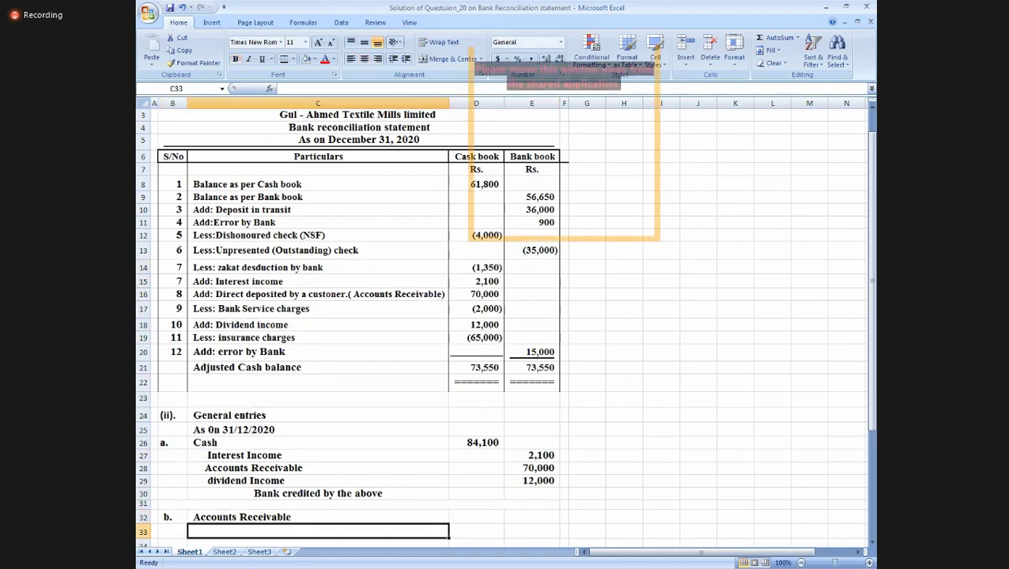
text(zakat)
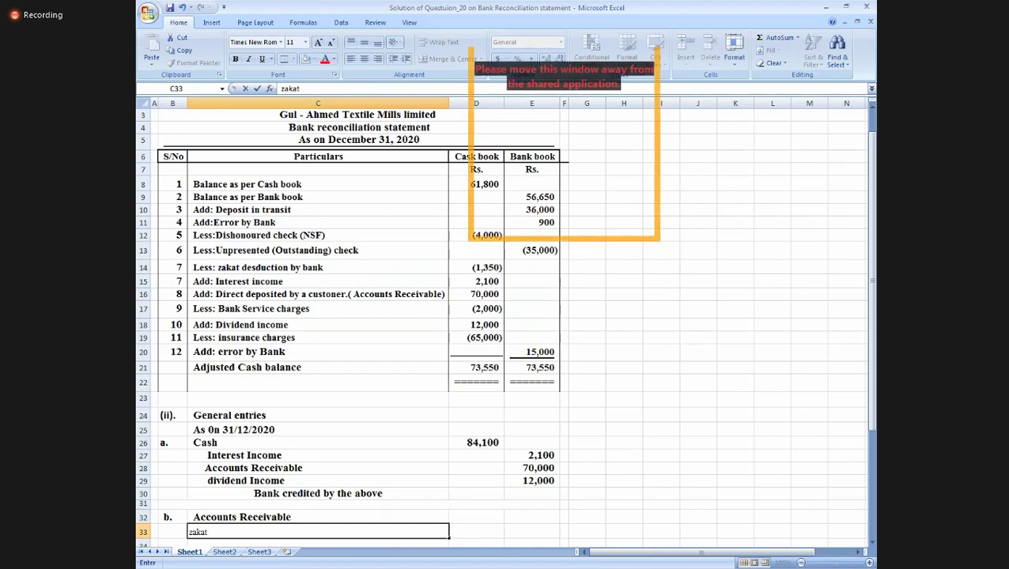
key(Return)
key(Up)
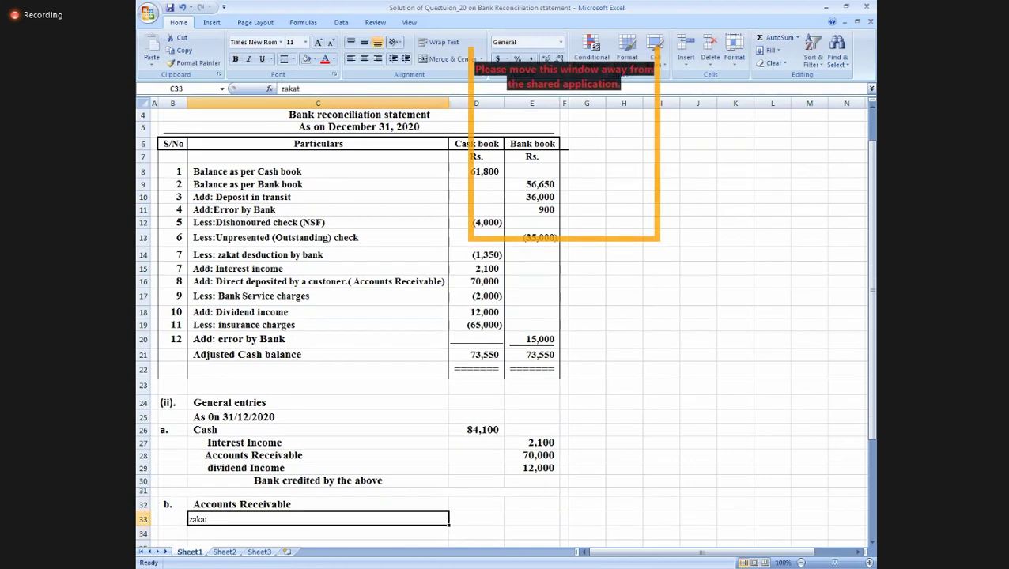
Format the zakat label in C33 as 14-point bold.
click(305, 42)
click(293, 101)
click(235, 60)
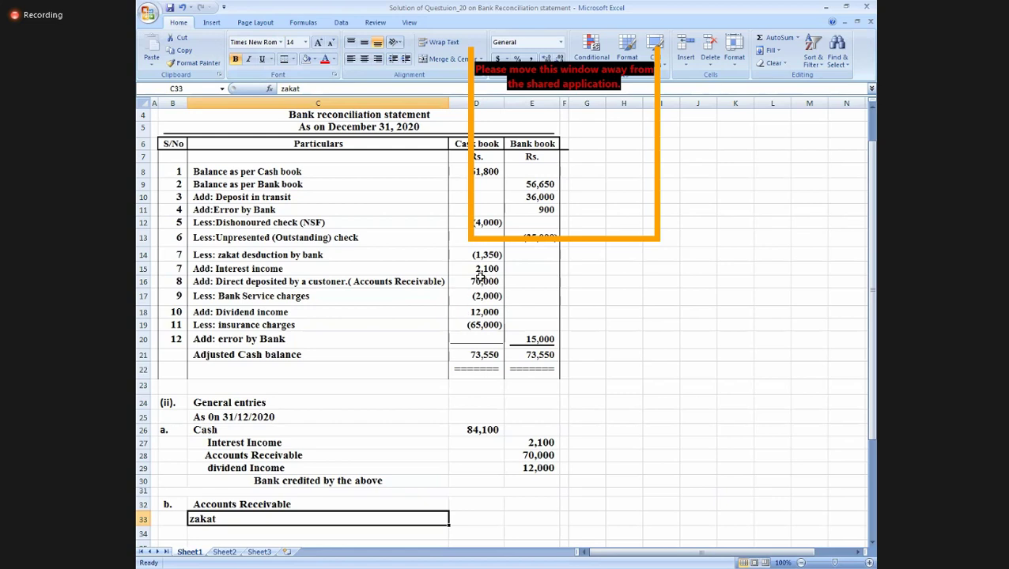
Enter the debit amounts 4000 for Accounts Receivable in D32 and 1350 for zakat in D33.
click(488, 506)
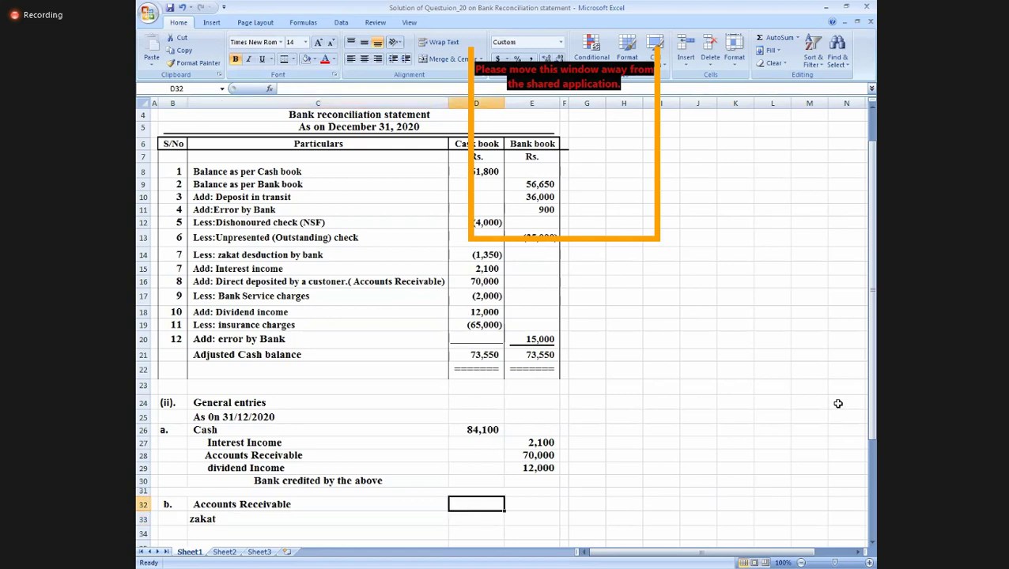
text(4000)
key(Return)
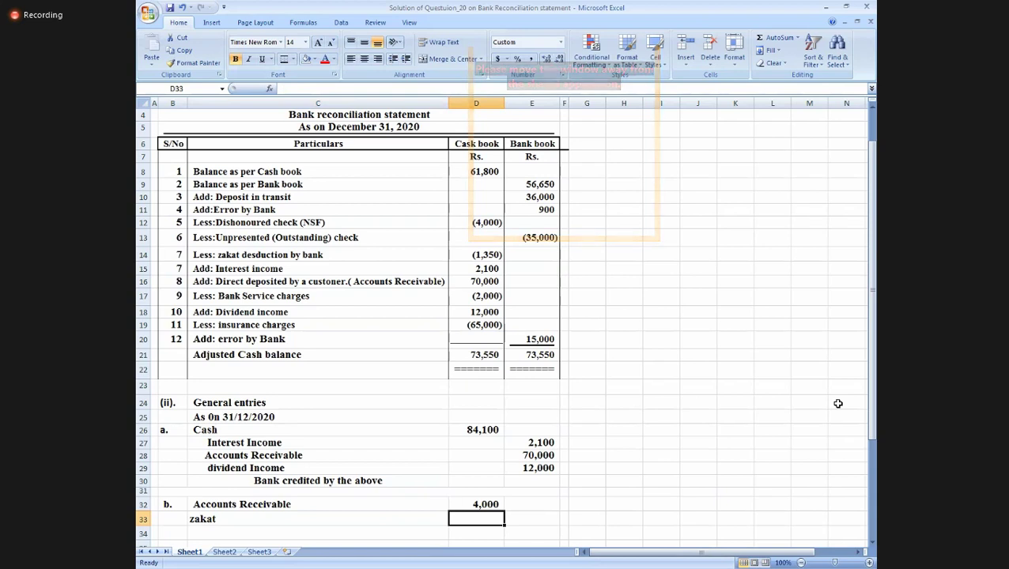
text(1350)
key(Return)
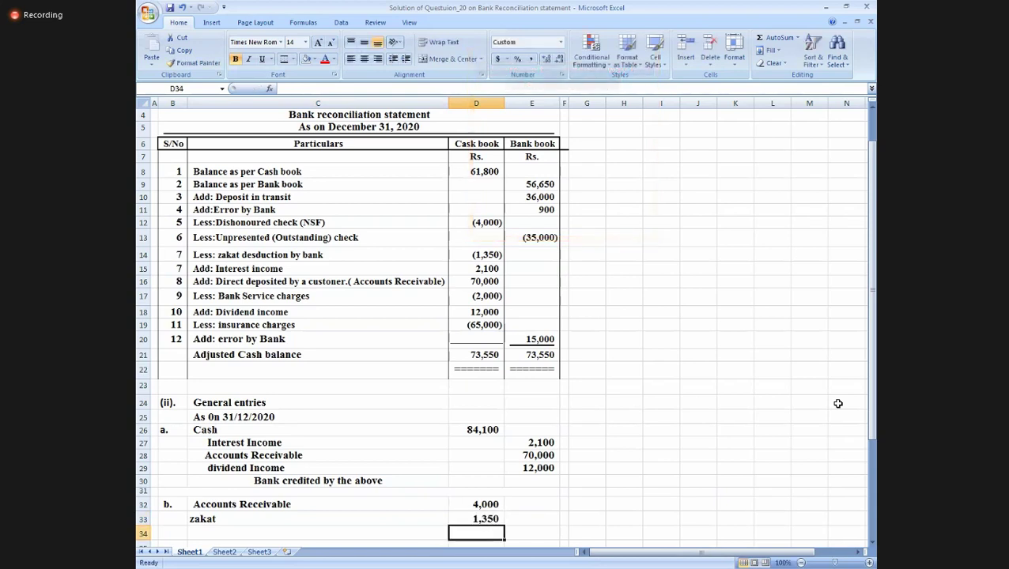
Enter "Bank serrvice charges" in cell C34 as the third account of entry b.
key(Up)
key(Left)
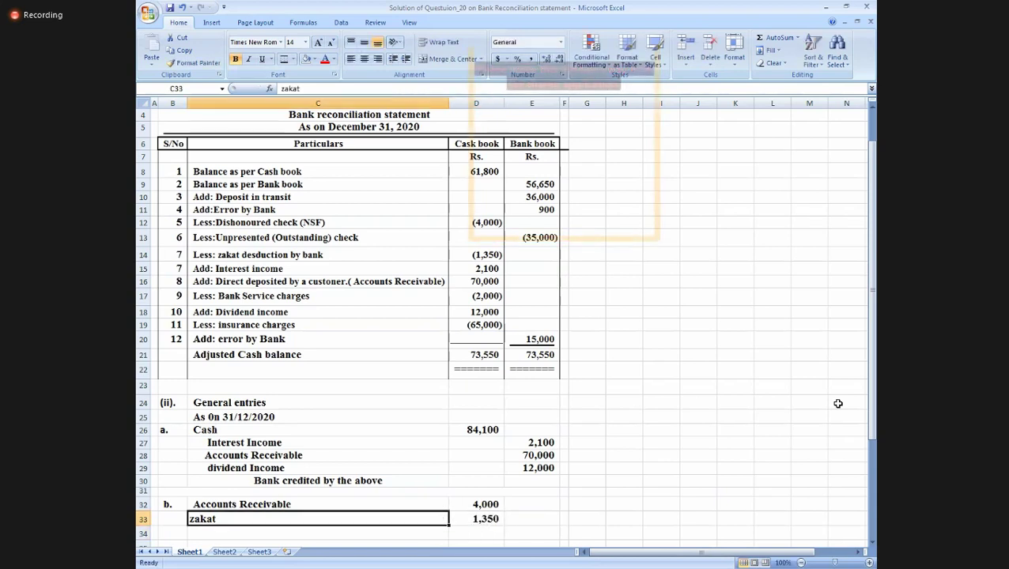
key(Up)
key(Up)
key(Up)
key(Up)
key(Up)
key(Up)
key(Up)
key(Up)
key(Up)
key(Up)
key(Up)
key(Up)
key(Up)
key(Up)
key(Up)
key(Up)
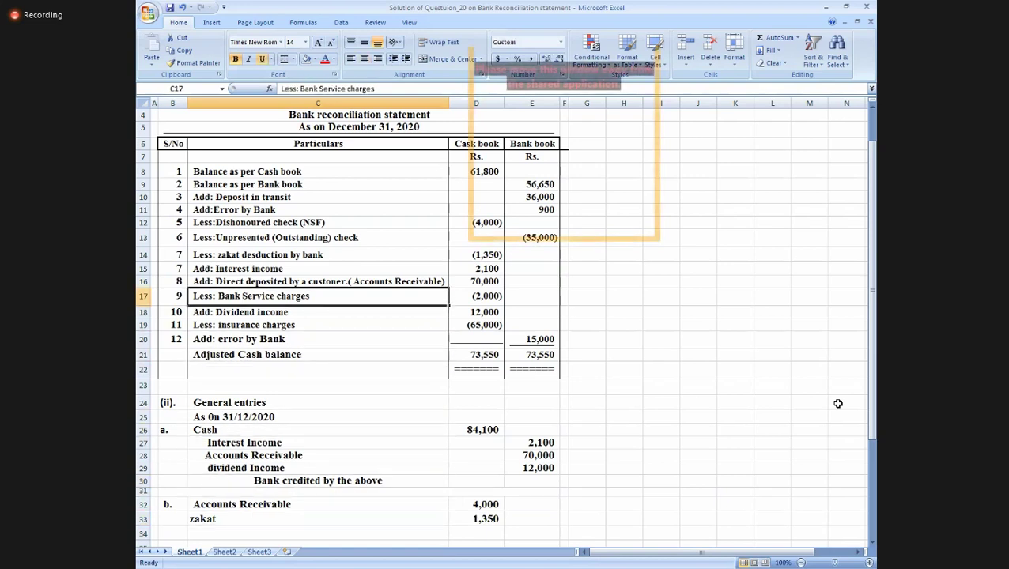
key(Down)
key(Down)
key(Down)
key(Down)
key(Down)
key(Down)
key(Down)
key(Down)
key(Down)
key(Down)
key(Down)
key(Down)
key(Down)
key(Down)
key(Down)
key(Down)
key(Down)
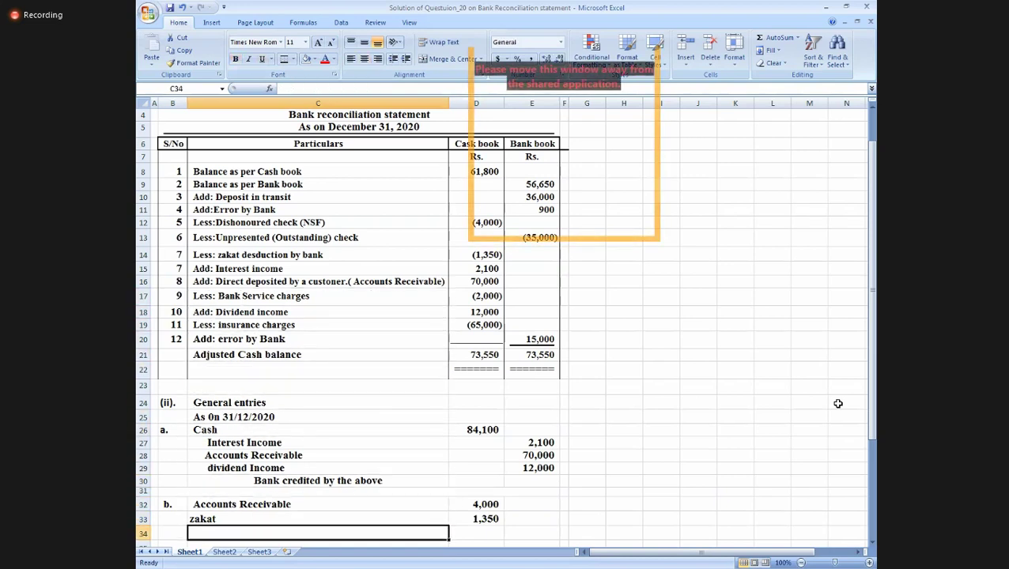
text(Bank serrvice charges)
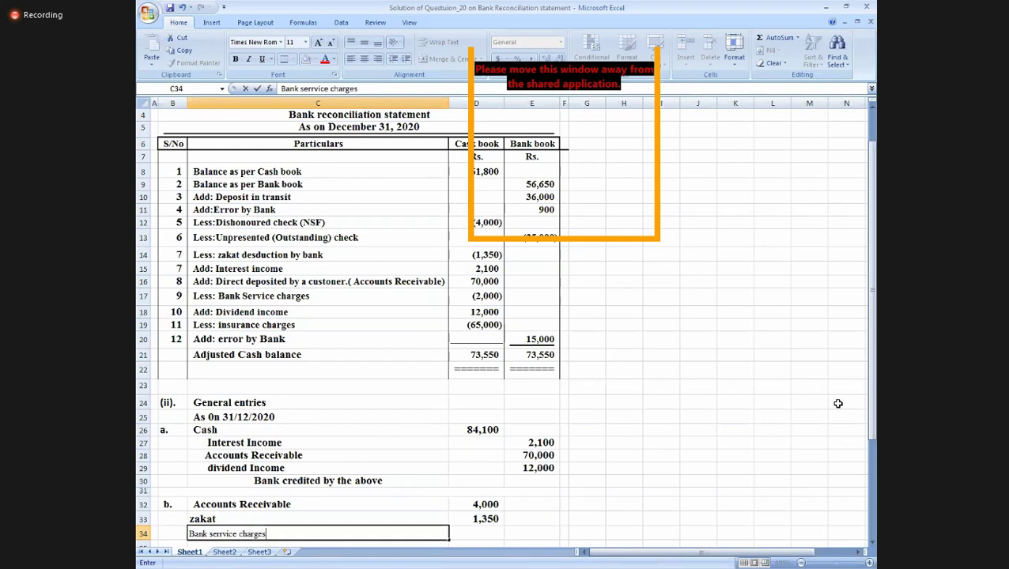
key(Return)
key(Up)
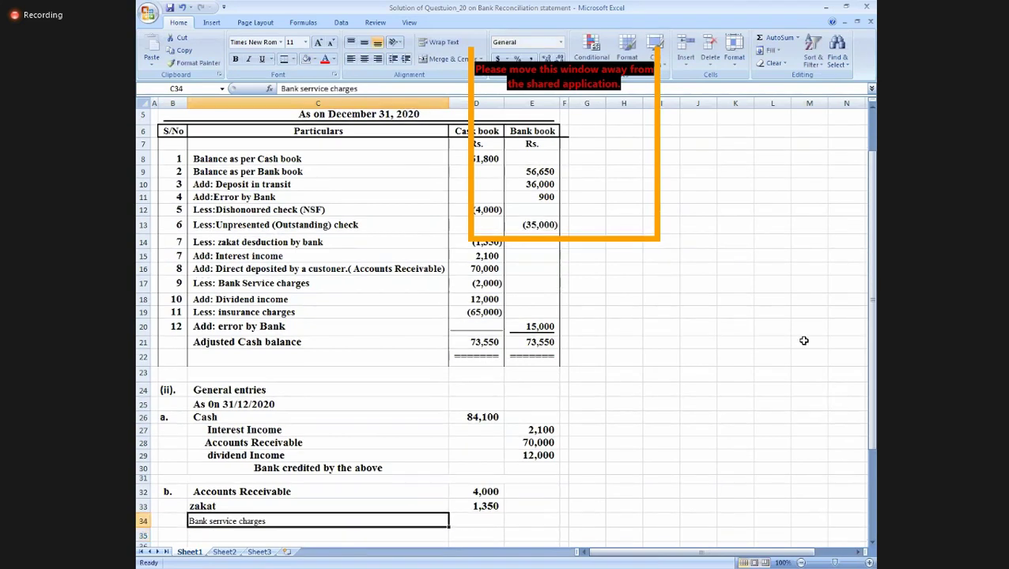
Format the bank service charges label in C34 as 14-point bold.
click(305, 42)
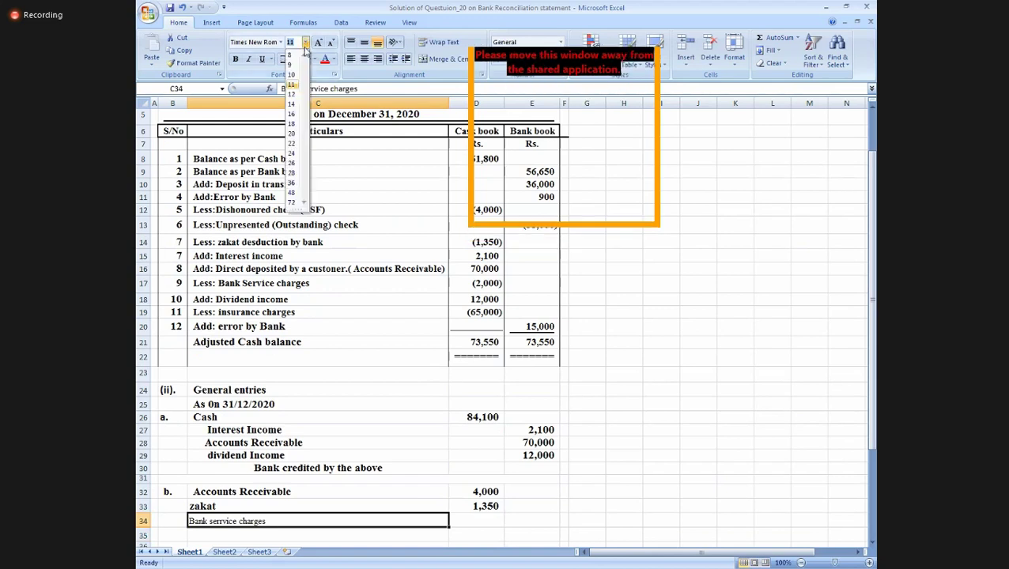
click(292, 105)
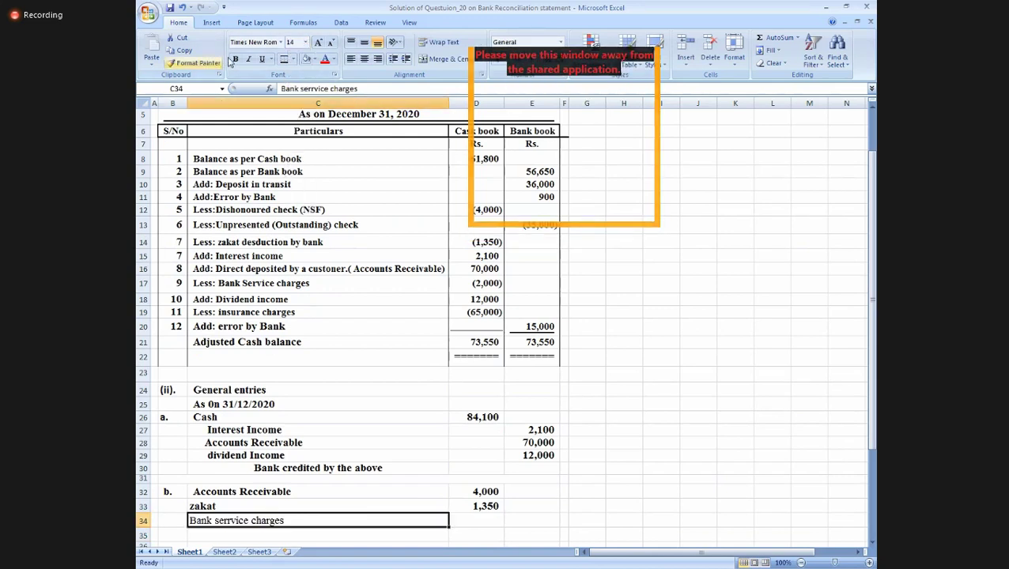
click(235, 59)
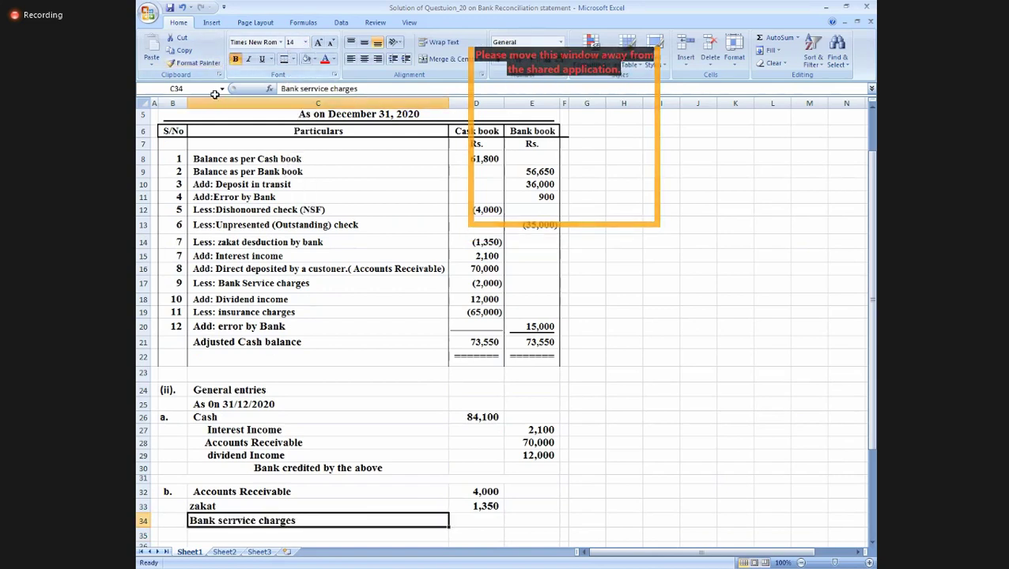
Enter 2000 in cell D34 as the debit amount for the bank service charges.
click(478, 520)
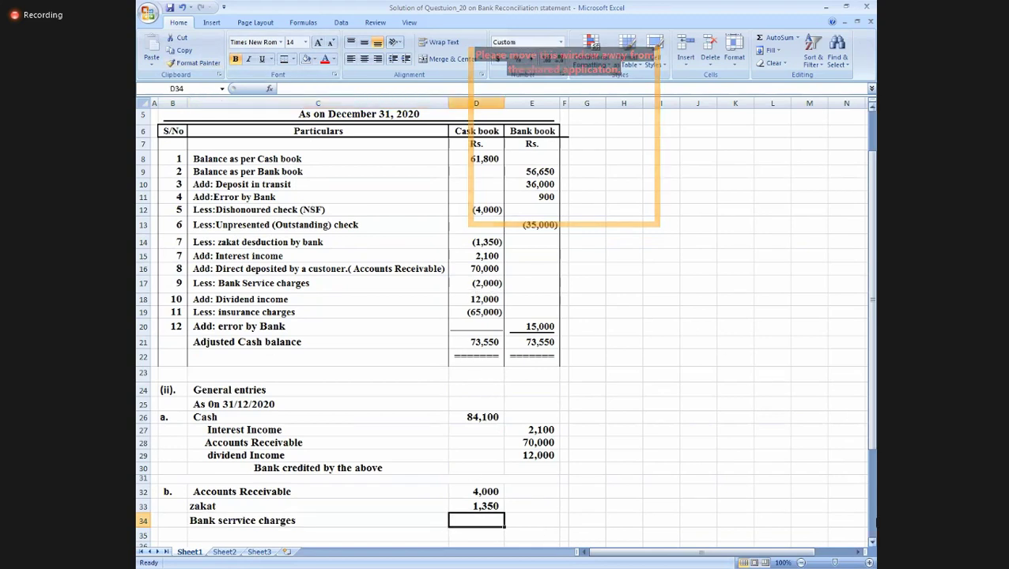
text(2000)
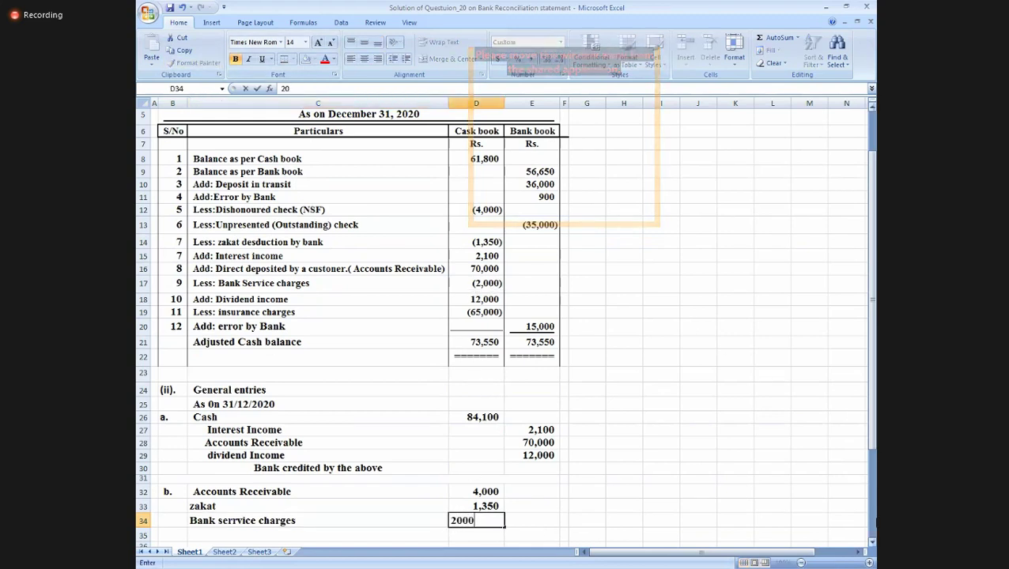
key(Return)
key(Up)
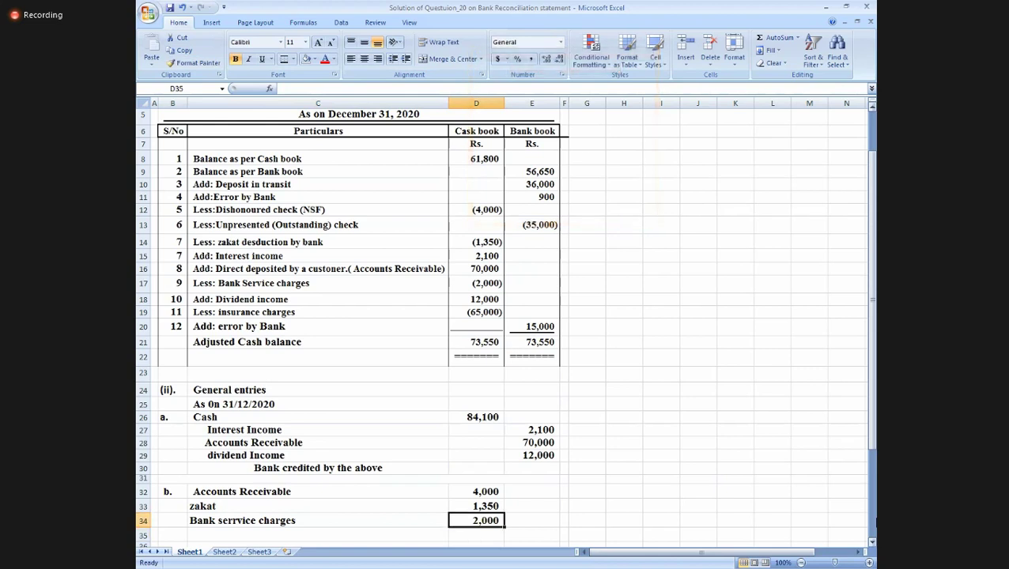
Enter "Insurance charges" in cell C35 as the fourth account of entry b.
key(Left)
key(Left)
key(Up)
key(Up)
key(Up)
key(Up)
key(Up)
key(Up)
key(Up)
key(Up)
key(Up)
key(Up)
key(Up)
key(Up)
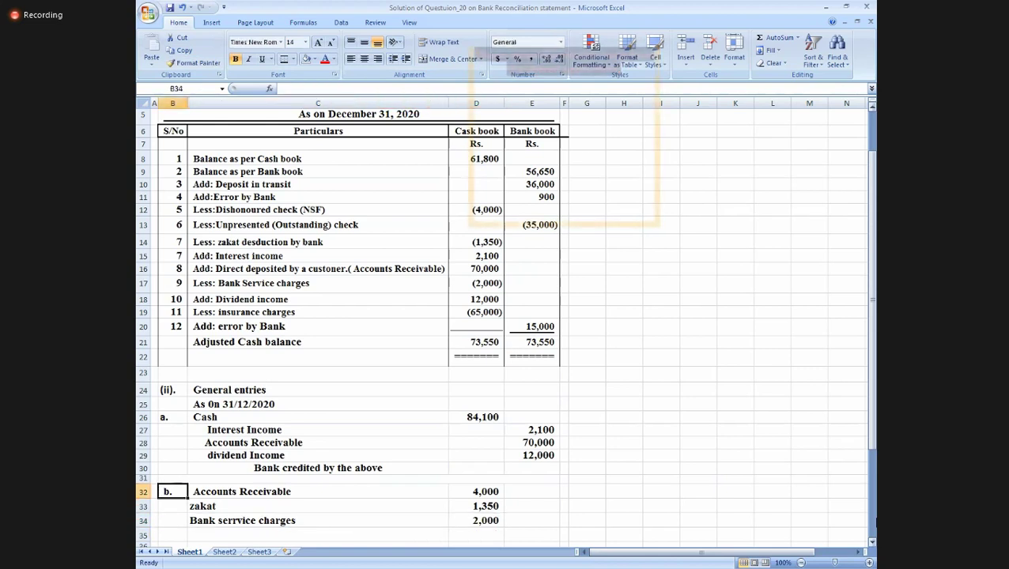
key(Up)
key(Up)
key(Right)
key(Down)
key(Down)
key(Down)
key(Down)
key(Down)
key(Down)
key(Down)
key(Down)
key(Down)
key(Down)
key(Down)
key(Down)
key(Down)
key(Down)
key(Down)
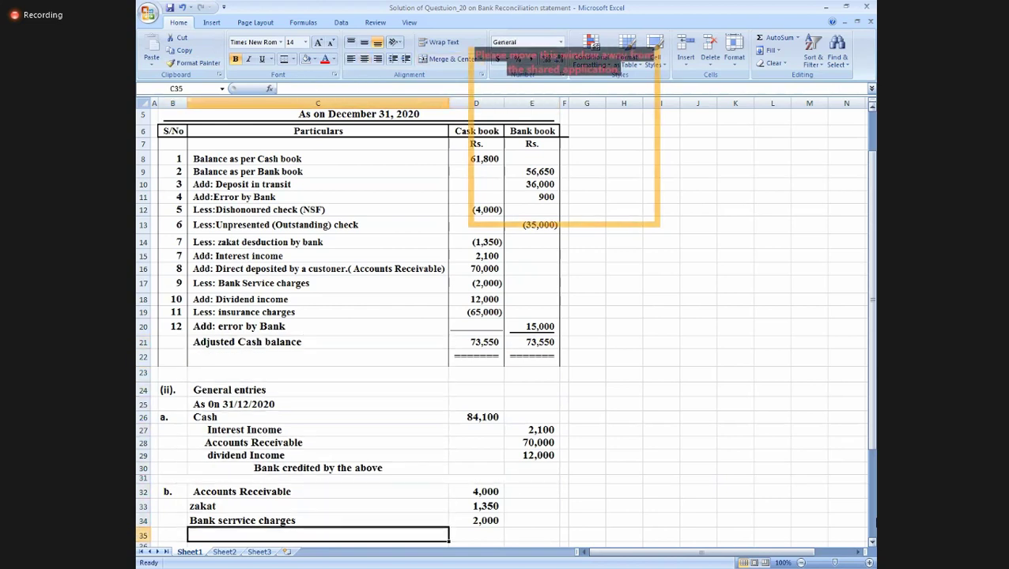
text(Insu)
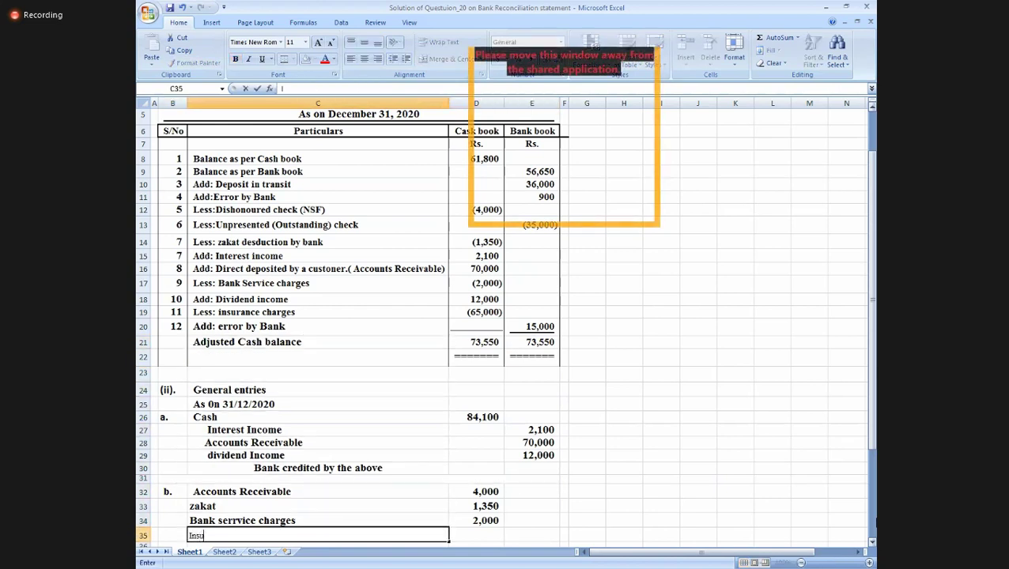
text(rance)
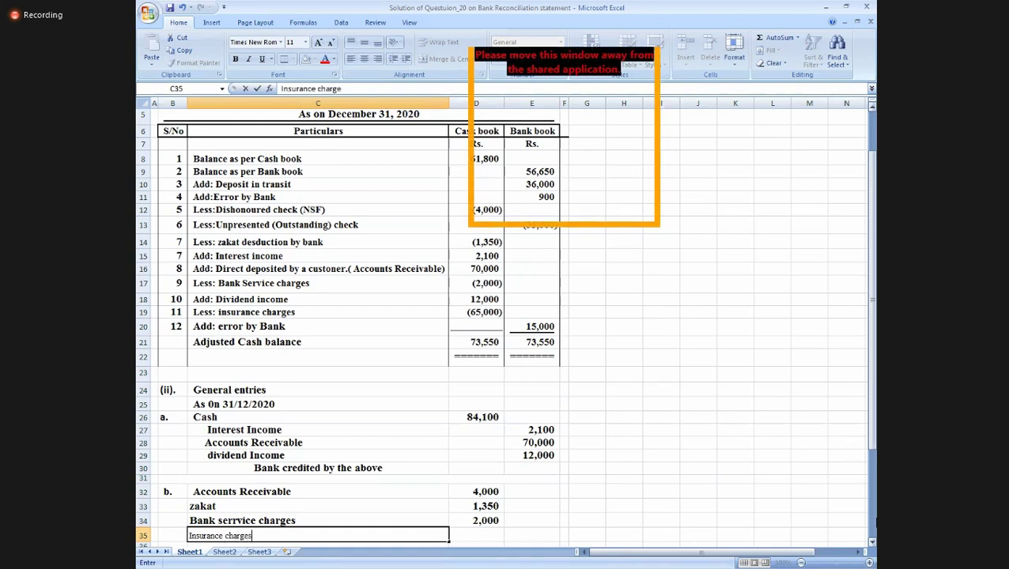
text( charges)
scroll(506, 316, down, 1)
key(ctrl+Return)
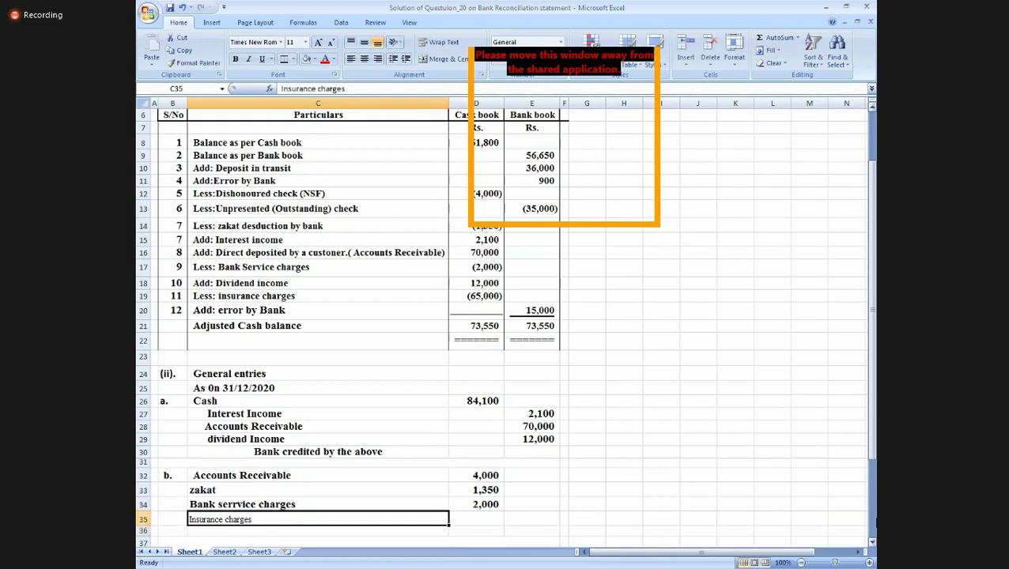
Format the insurance charges label in C35 as 14-point bold.
click(305, 43)
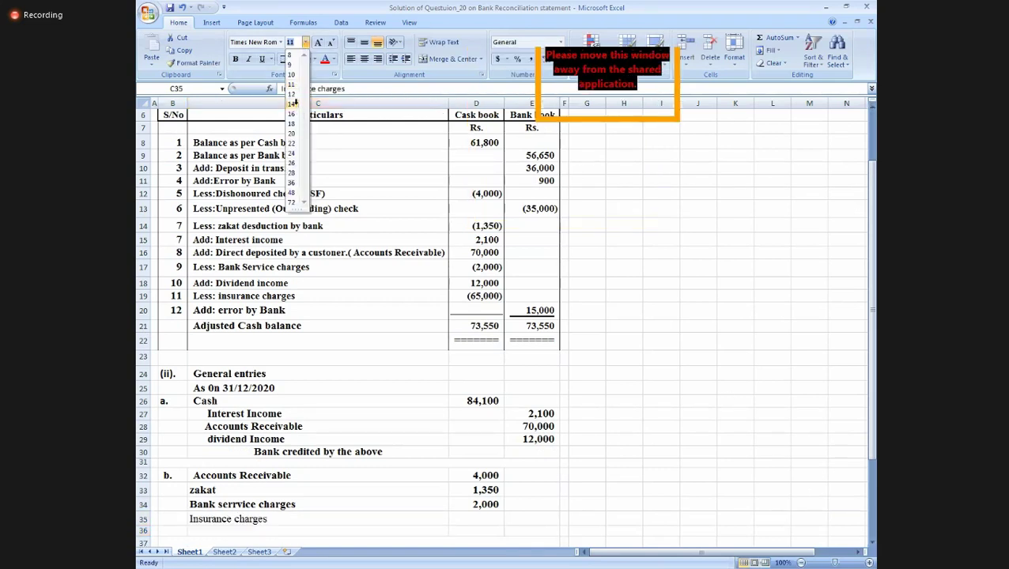
click(291, 103)
click(234, 60)
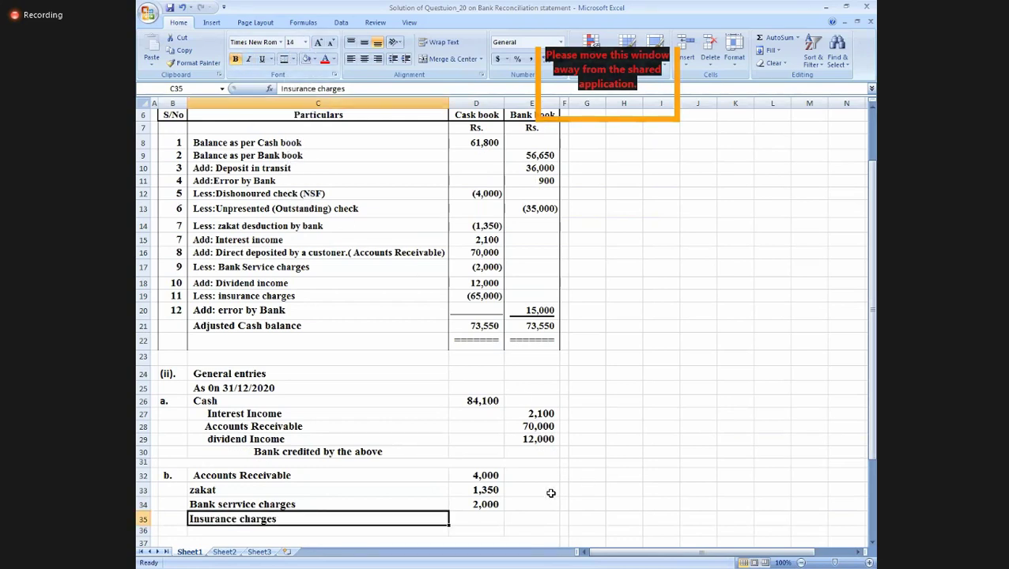
Enter 65000 in cell D35 as the debit amount for the insurance charges and reselect that cell.
click(486, 517)
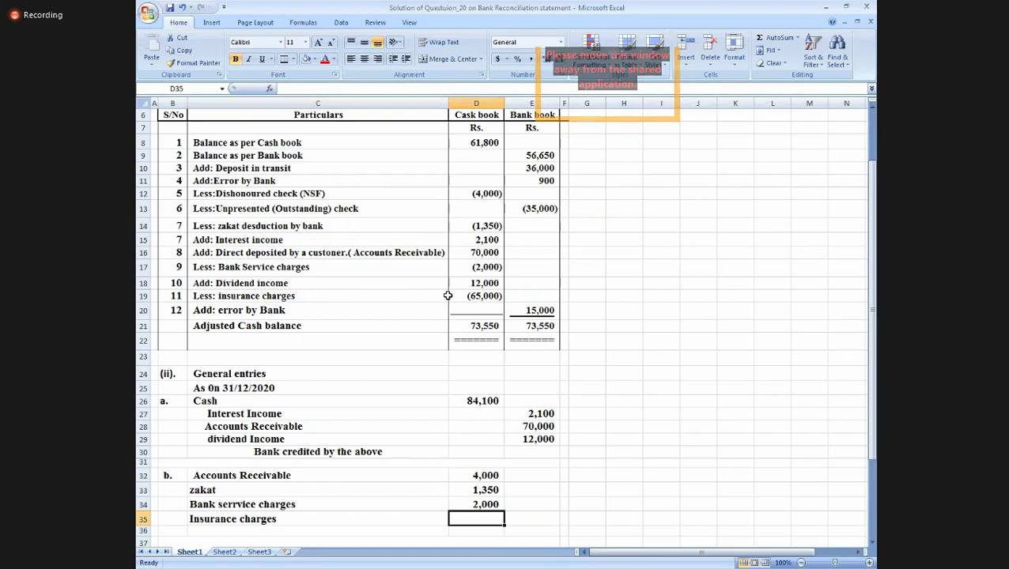
text(6)
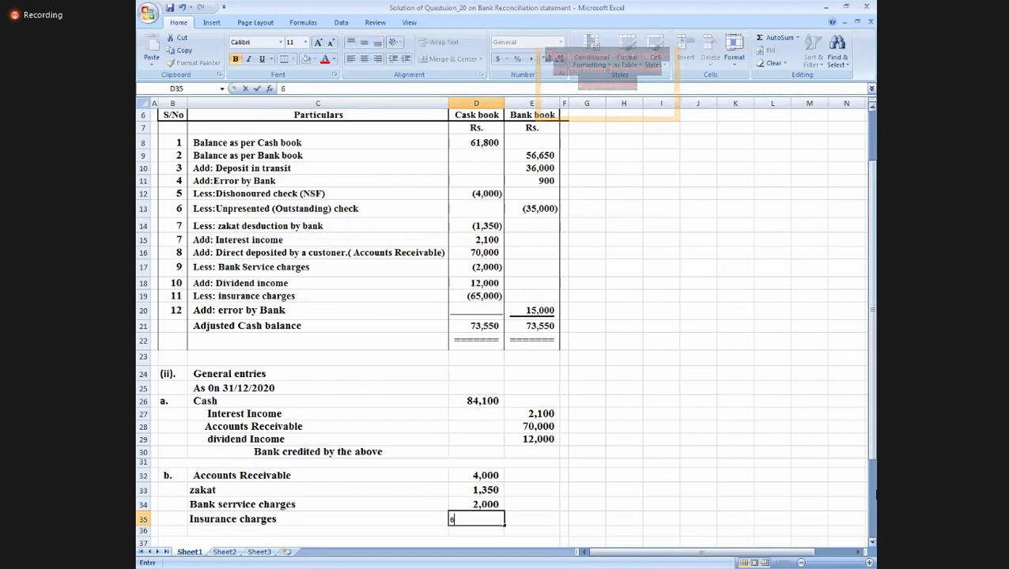
text(5000)
key(Return)
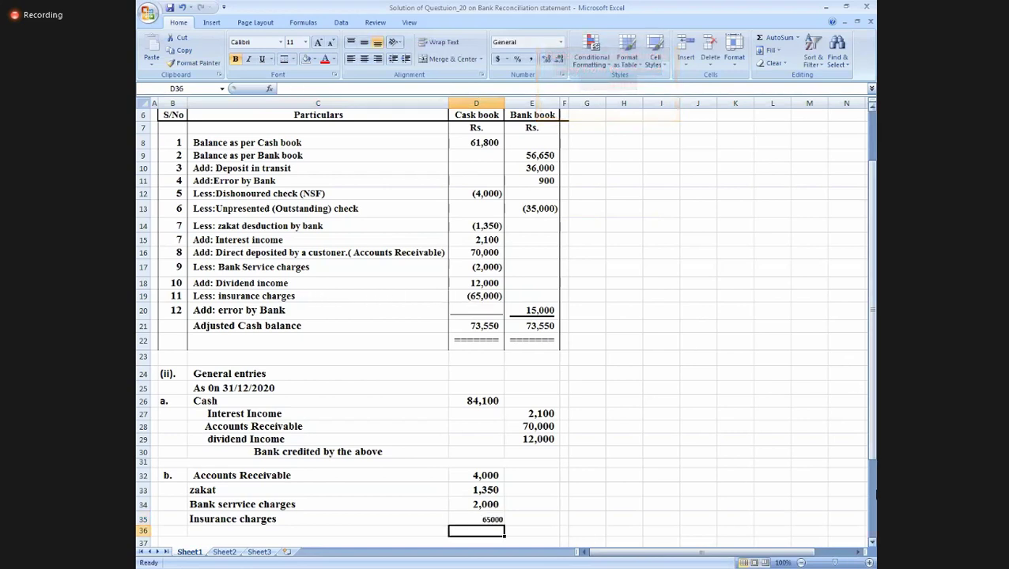
click(476, 518)
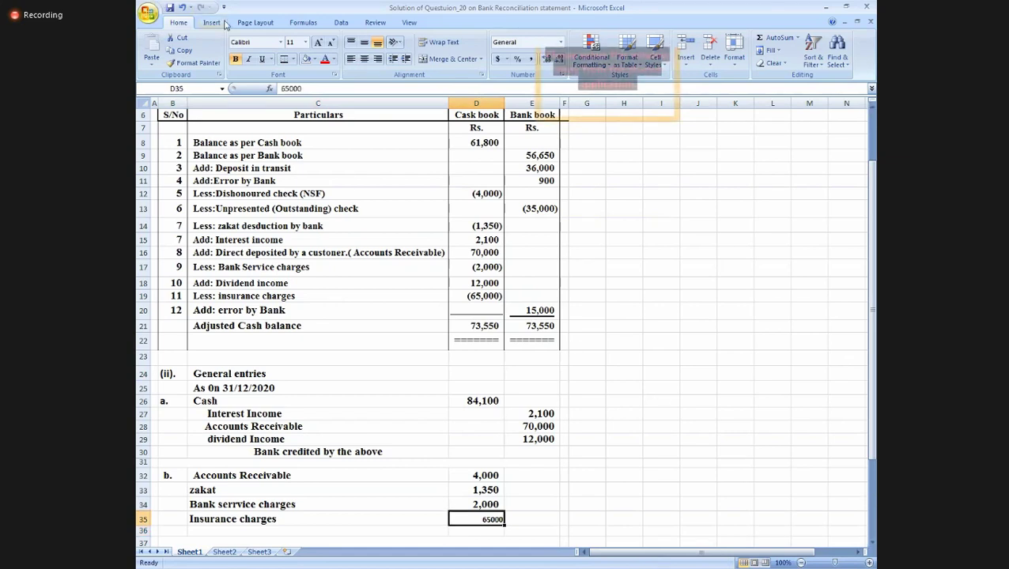
Try to format the insurance charges amount in D35 with comma style and a 14-point, then 12-point, font size.
click(306, 49)
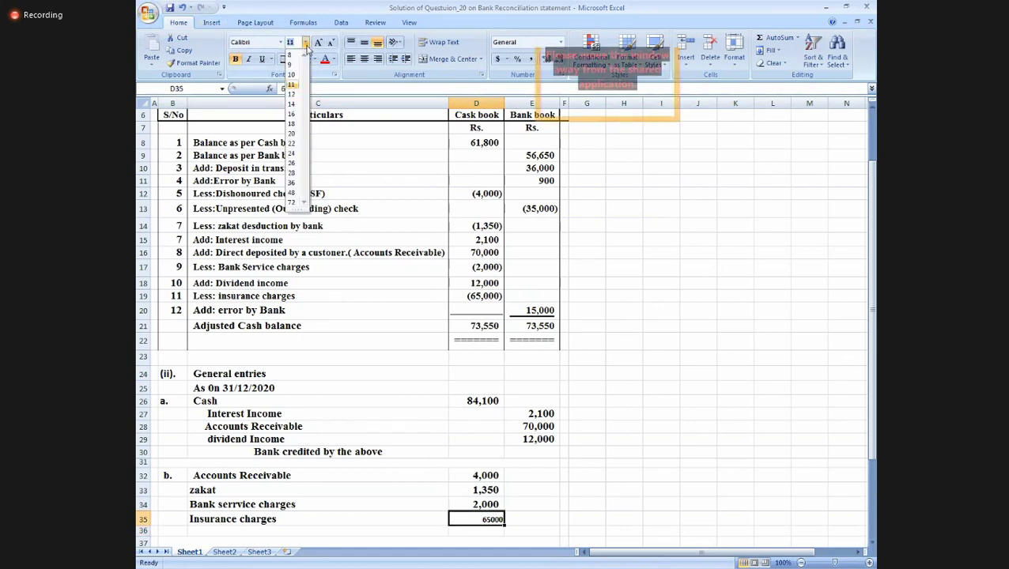
click(292, 104)
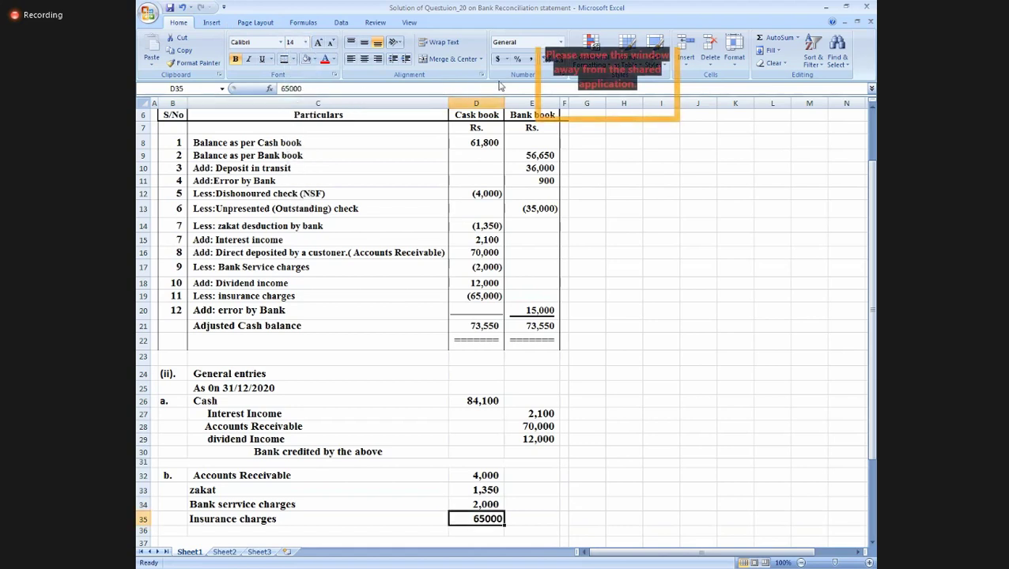
click(529, 61)
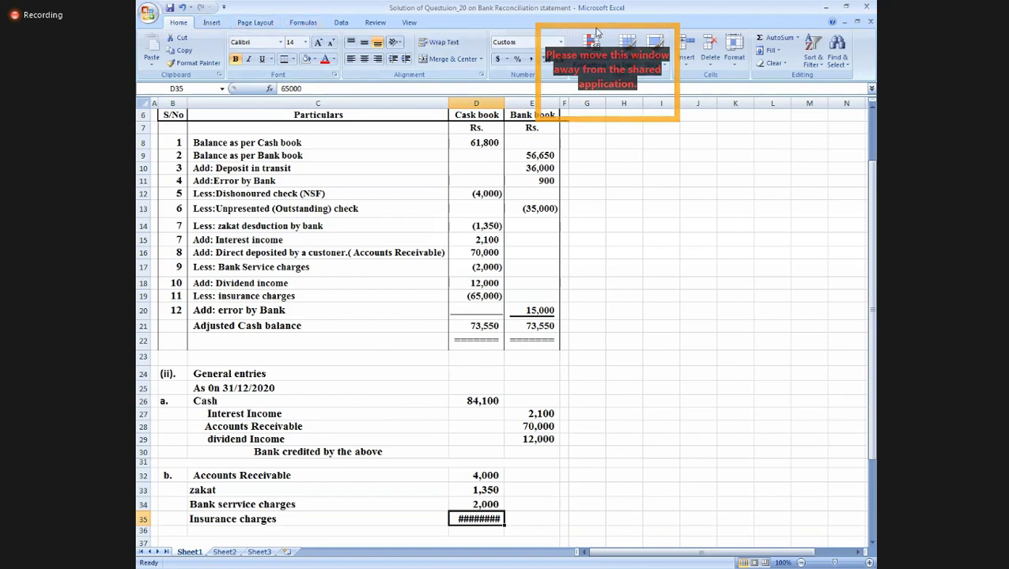
double_click(679, 89)
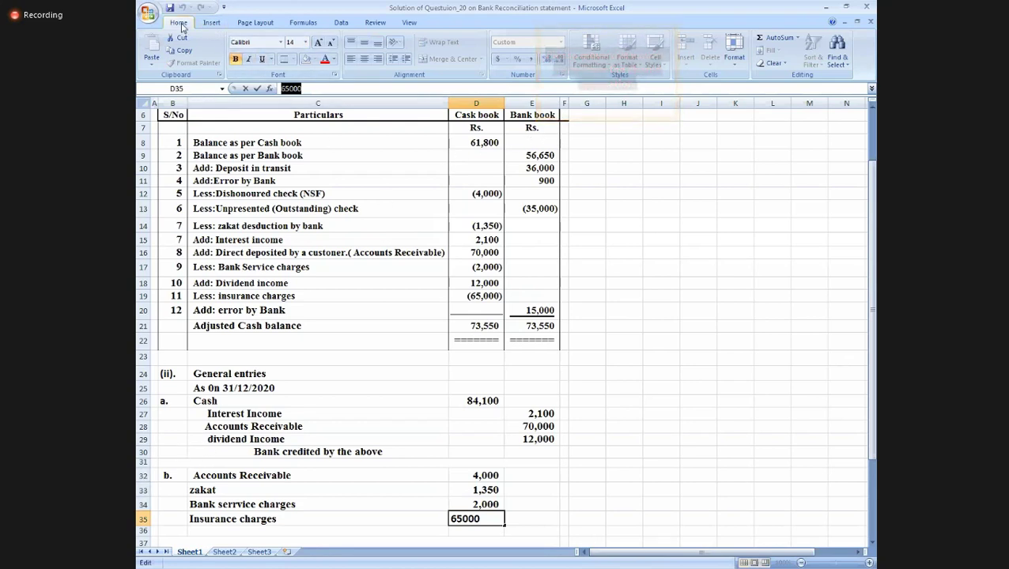
click(305, 42)
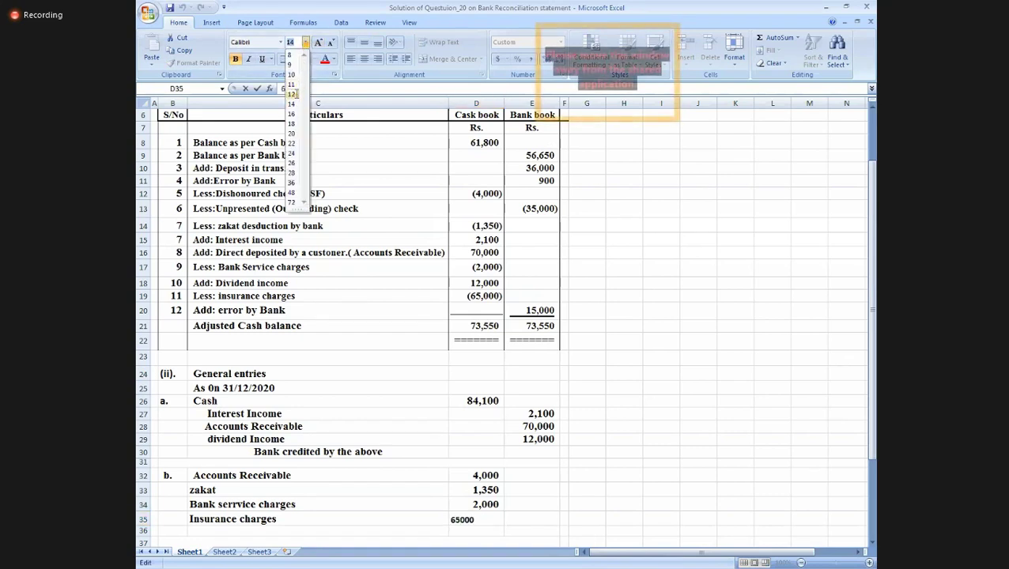
click(292, 93)
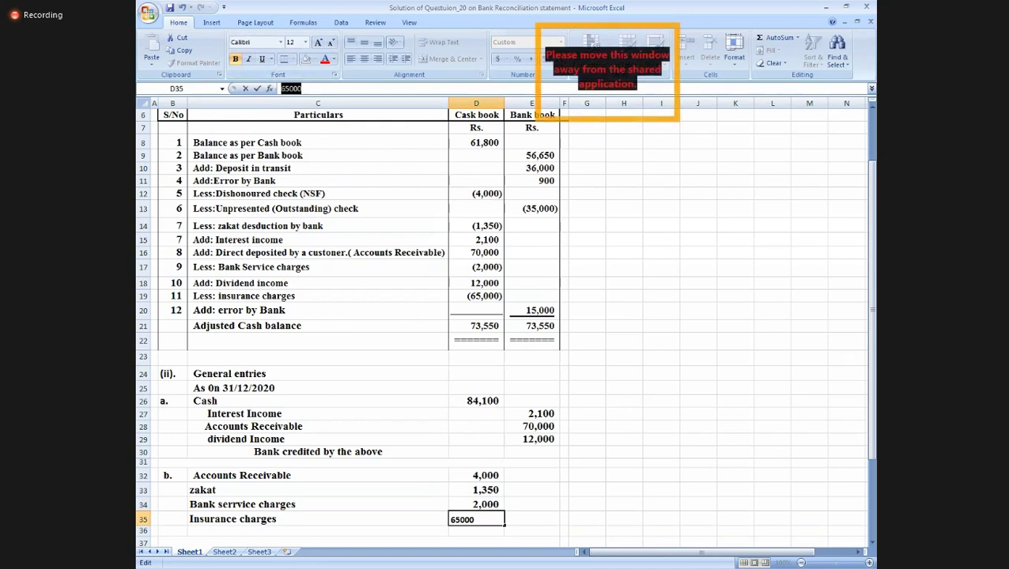
key(ctrl+Return)
Copy the formatted amount cell D34 into D35 and replace the pasted amount with 65000.
key(Up)
key(ctrl+c)
key(Down)
key(Return)
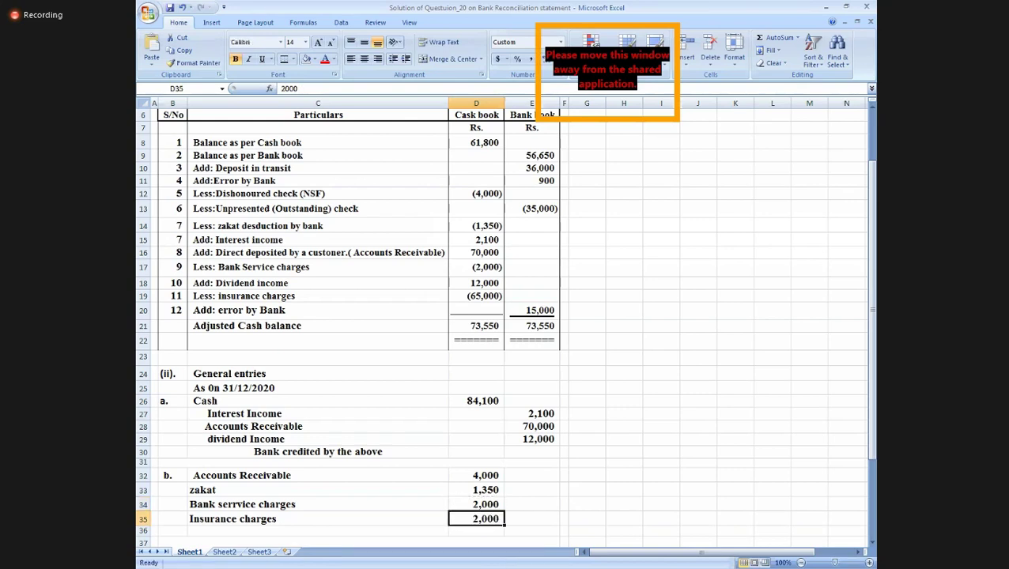
key(F2)
key(BackSpace)
key(BackSpace)
key(BackSpace)
text(65000)
key(Return)
Check the total of entry b's debit amounts by selecting D32:D35.
key(Up)
key(Up)
key(Up)
key(shift+Down)
key(shift+Down)
key(shift+Down)
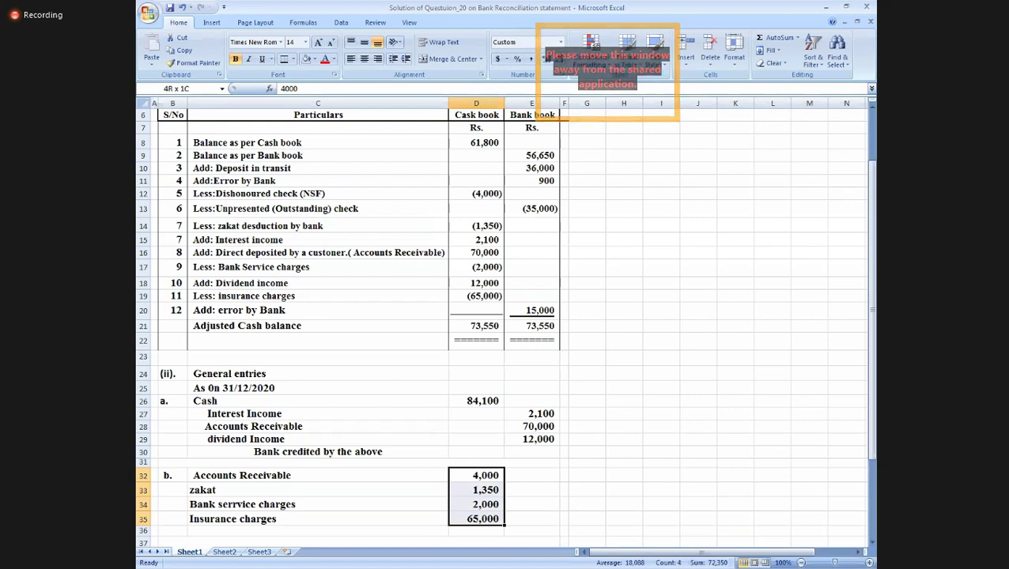
Enter 72350 in cell E36 as the credit amount of entry b.
key(Down)
key(Down)
key(Down)
key(Down)
key(Right)
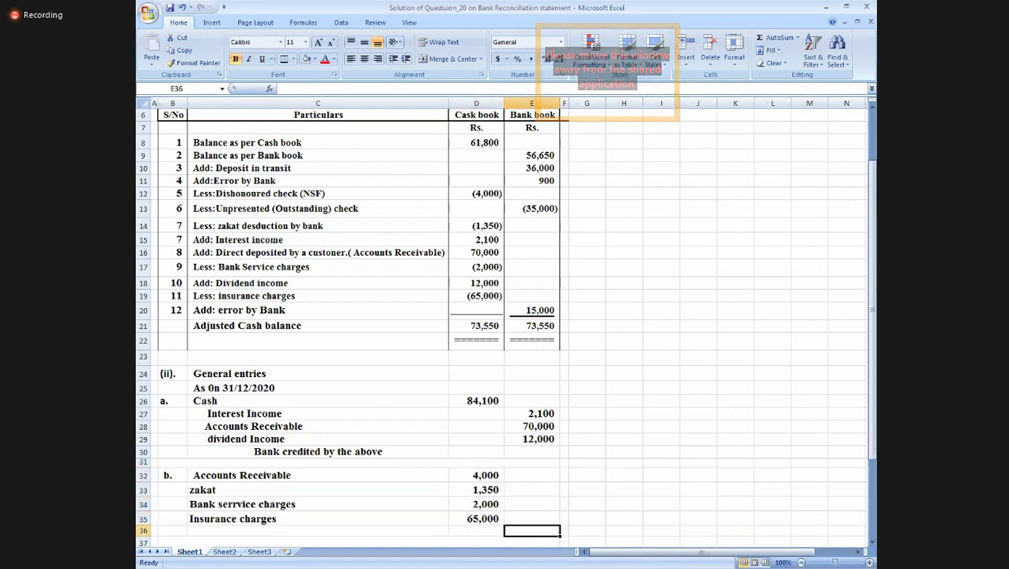
text(72350)
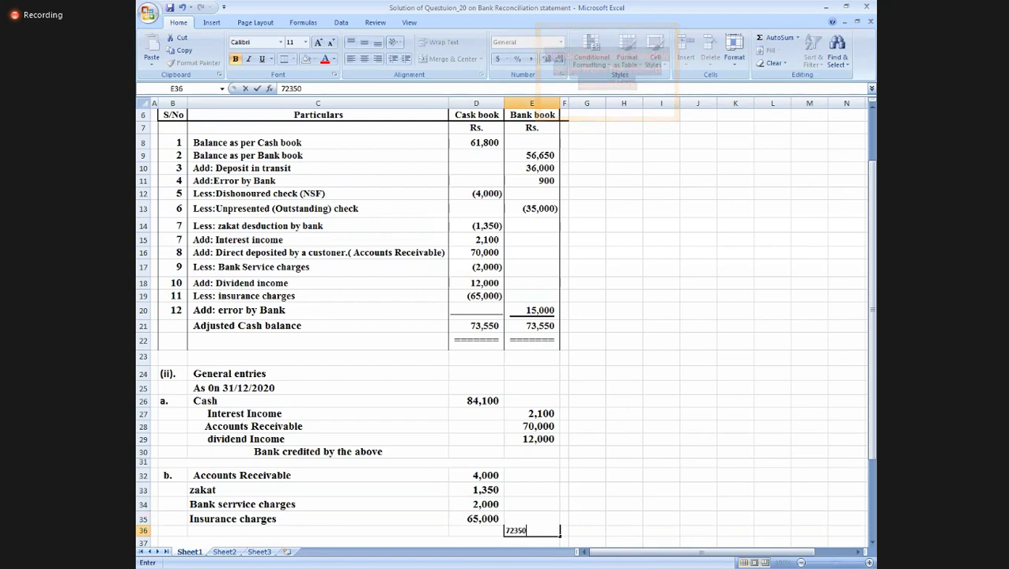
key(Return)
Copy the formatted amount cell D35 into E36 and replace the pasted amount with 72350 as entry b's credit.
key(Up)
key(Left)
key(Up)
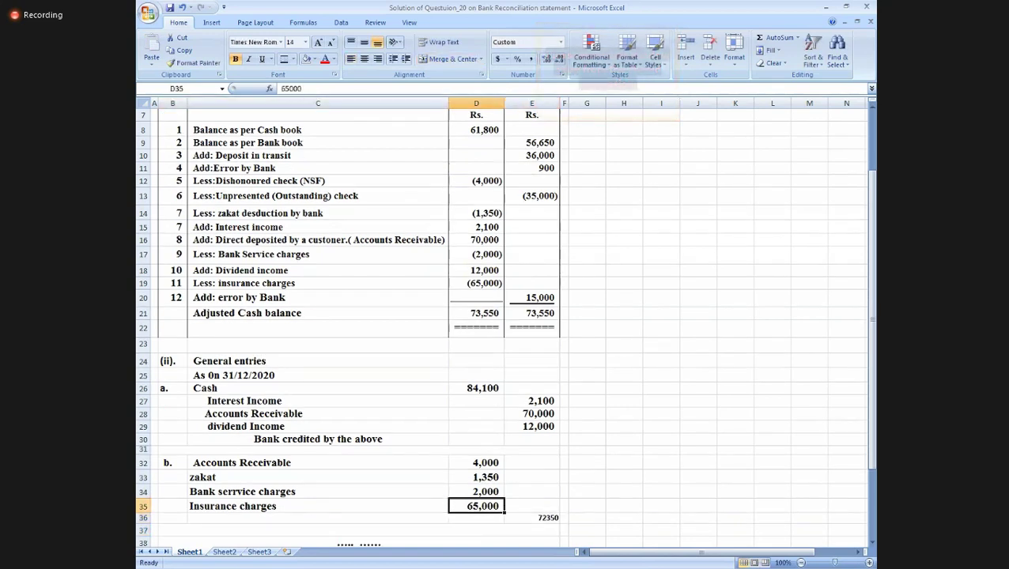
key(ctrl+c)
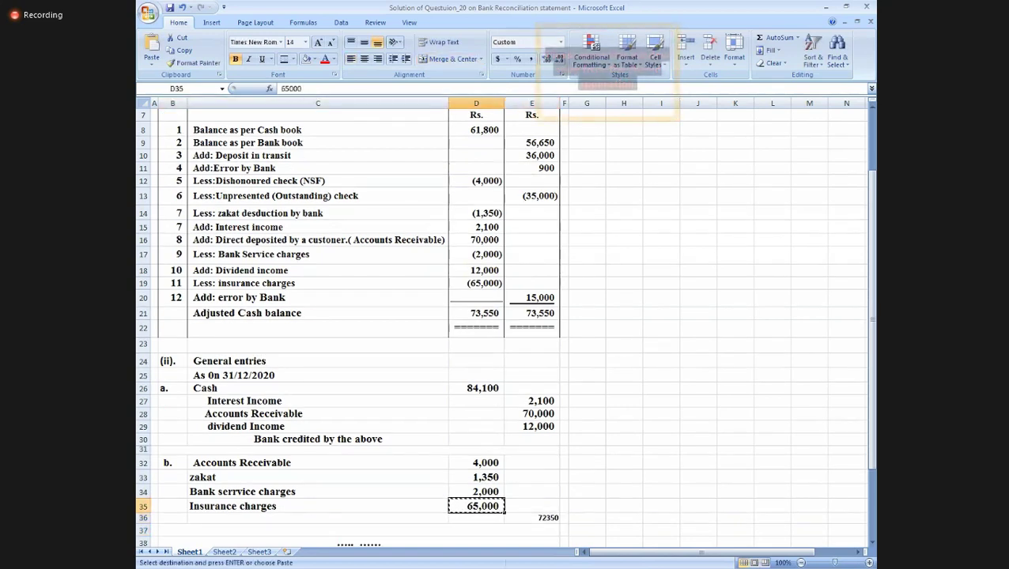
key(Right)
key(Down)
key(Return)
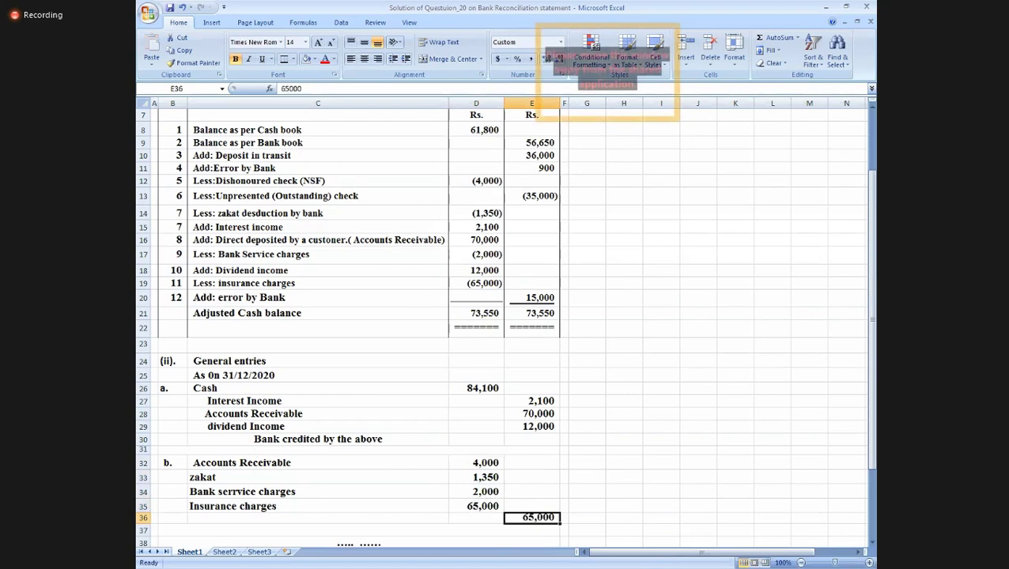
text(72350)
key(Return)
Select the debit amounts D32:D35 again to compare their sum with the credit amount.
key(Up)
key(Left)
key(Up)
key(Up)
key(Up)
key(Up)
key(shift+Down)
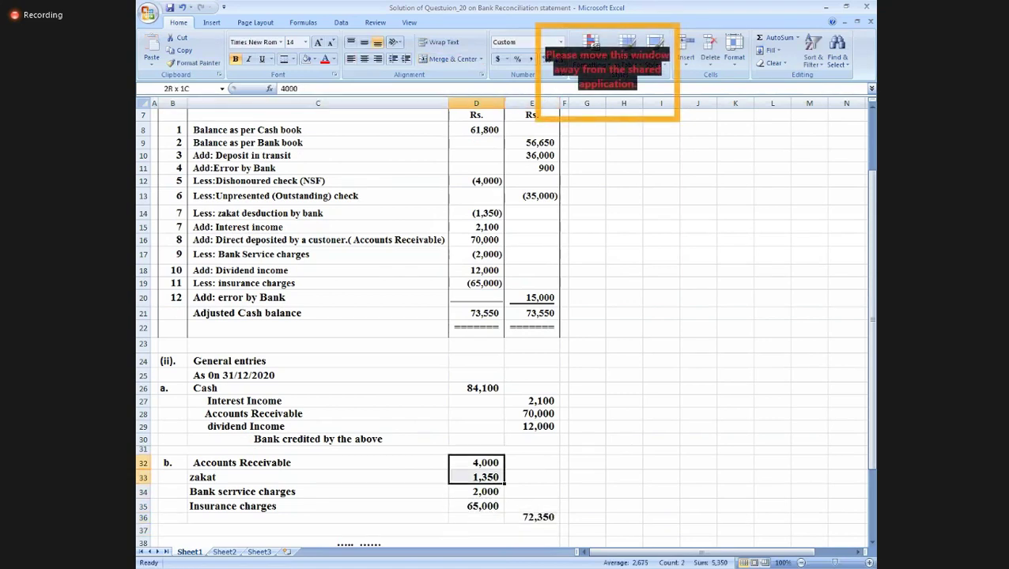
key(shift+Down)
key(shift+Down)
Enter "Cash" in cell C36 as the credited account of entry b.
key(Down)
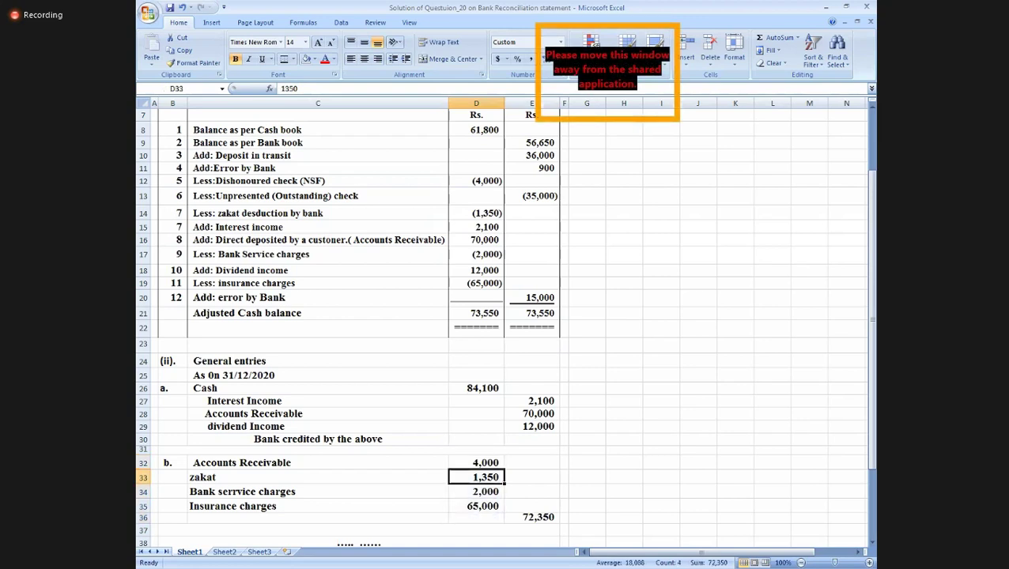
key(Down)
key(Down)
key(Down)
key(Left)
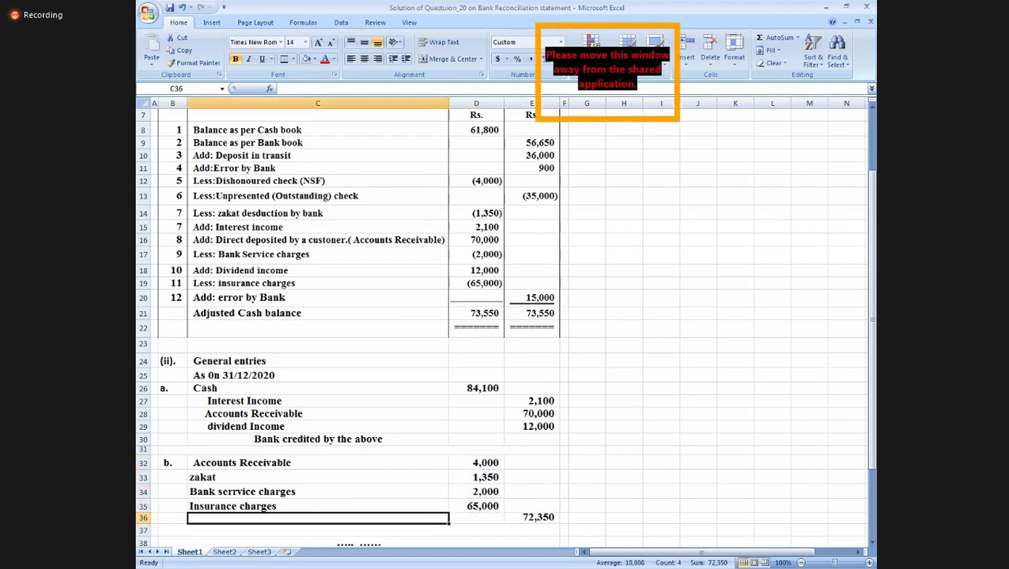
text(Cash)
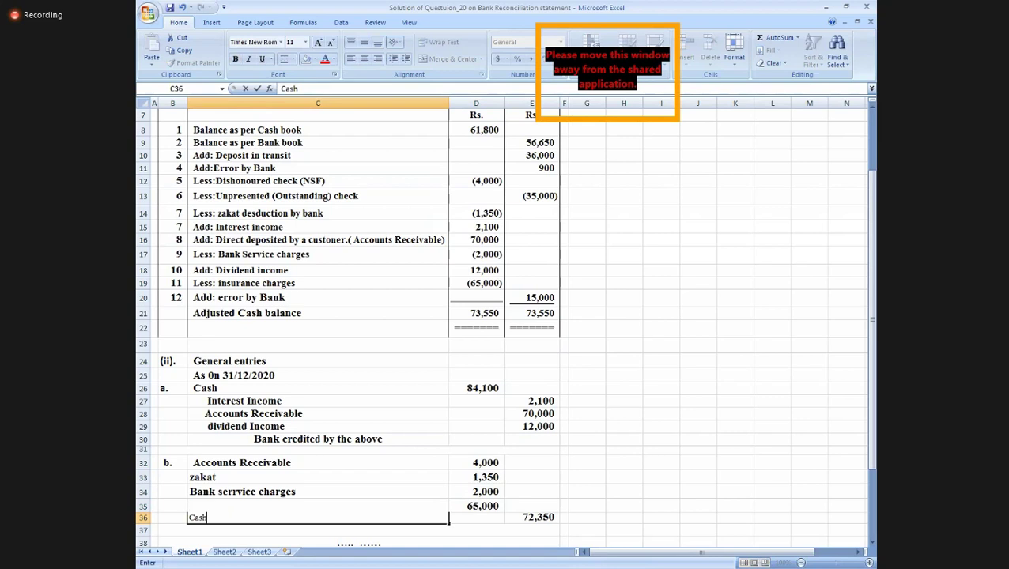
key(ctrl+Return)
Copy the formatted label from C35 into C36 and replace its text with "cash".
key(Up)
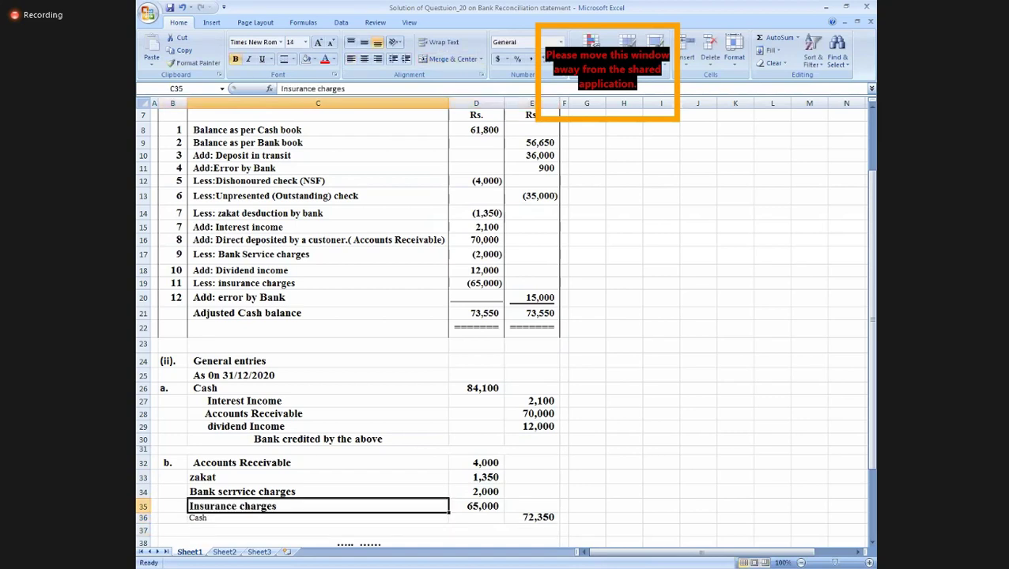
key(ctrl+c)
key(Down)
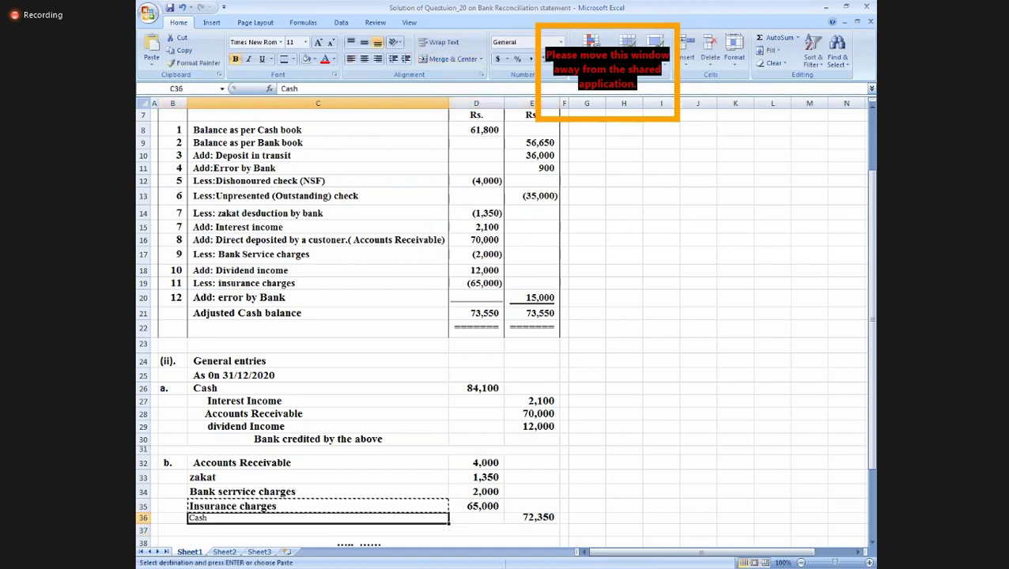
key(Return)
text(cash)
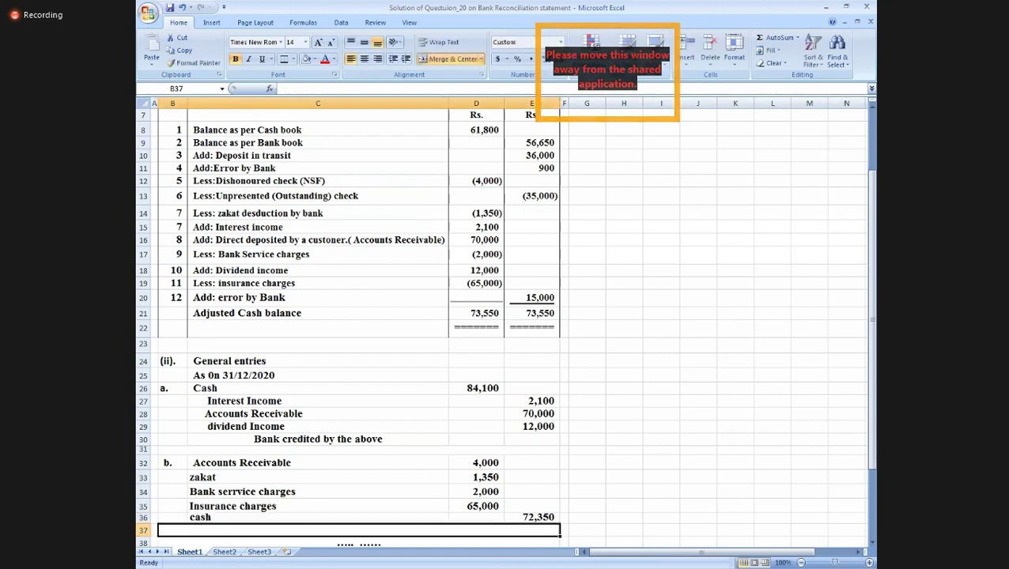
Indent the cash label in C36 with leading spaces to mark it as the credited account.
click(316, 517)
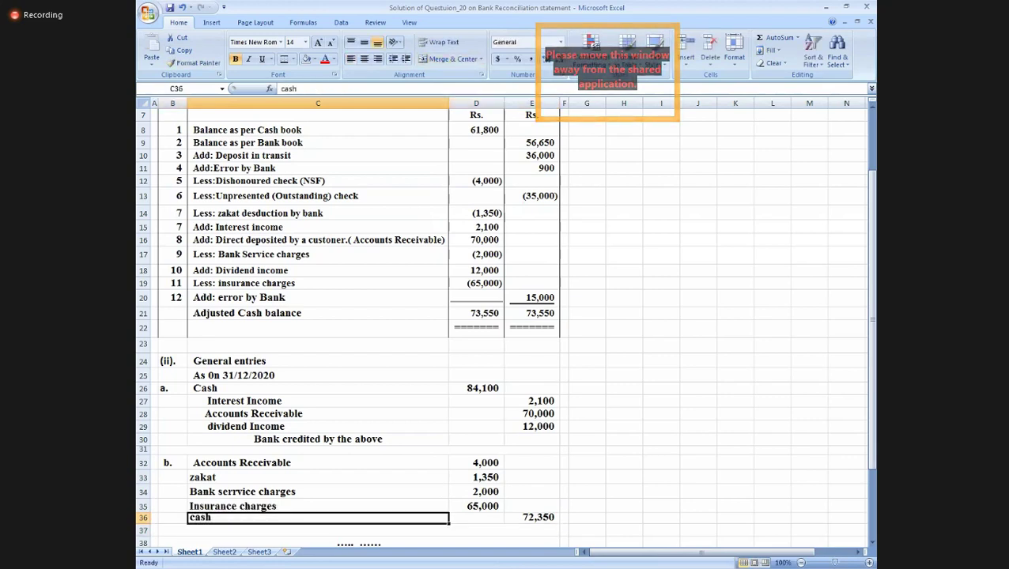
key(F2)
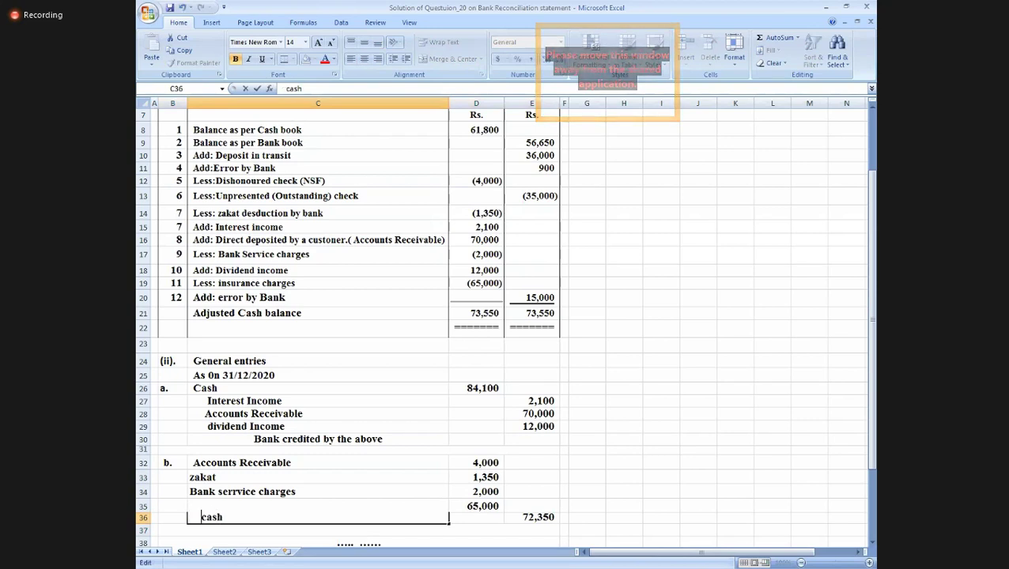
key(Return)
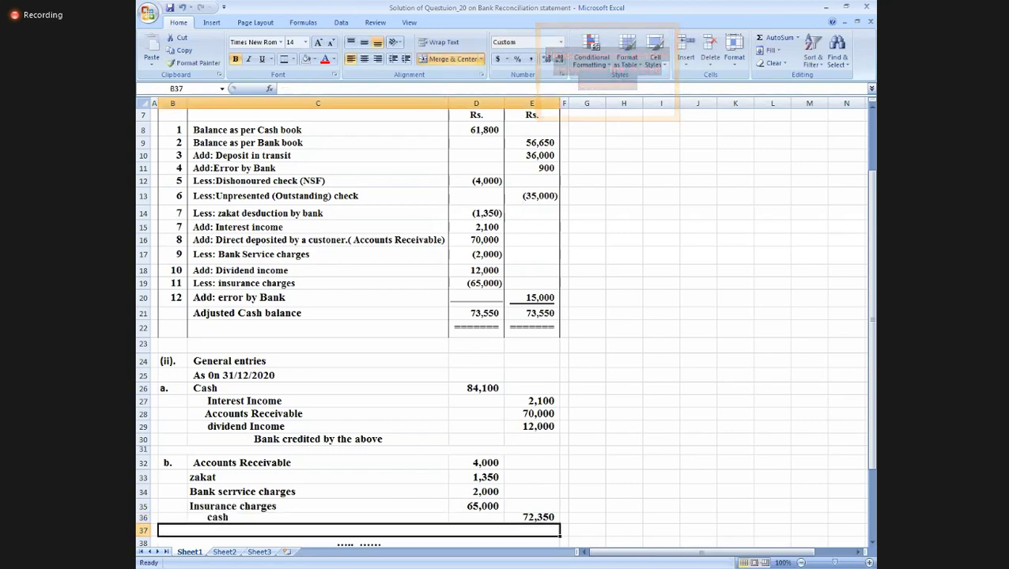
Copy the narration "Bank credited by the above" from C30 into the merged row 37 below entry b.
key(Up)
key(Up)
key(Up)
key(Up)
key(Up)
key(Up)
key(Up)
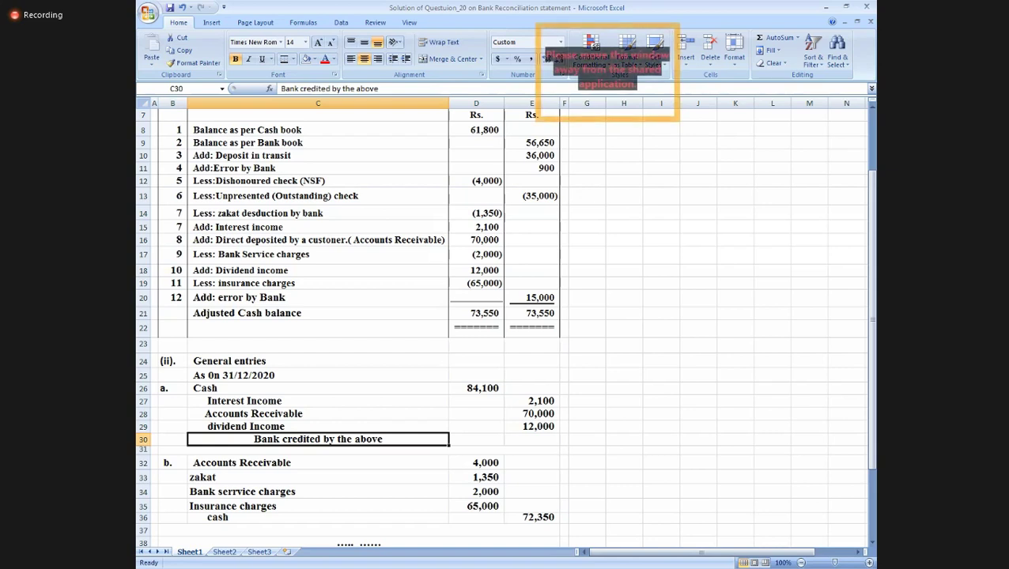
key(ctrl+c)
click(358, 450)
click(359, 517)
click(359, 531)
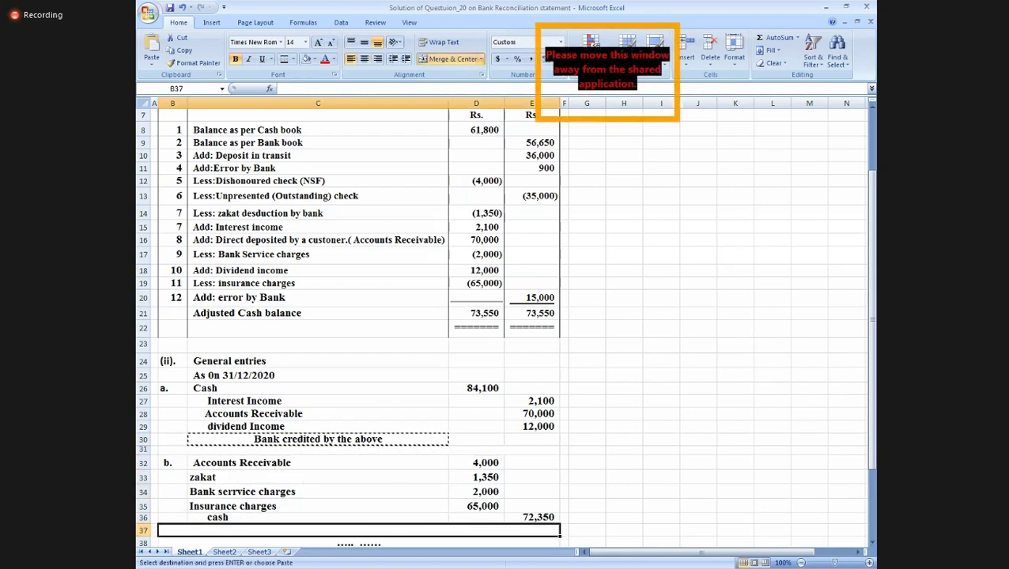
key(Return)
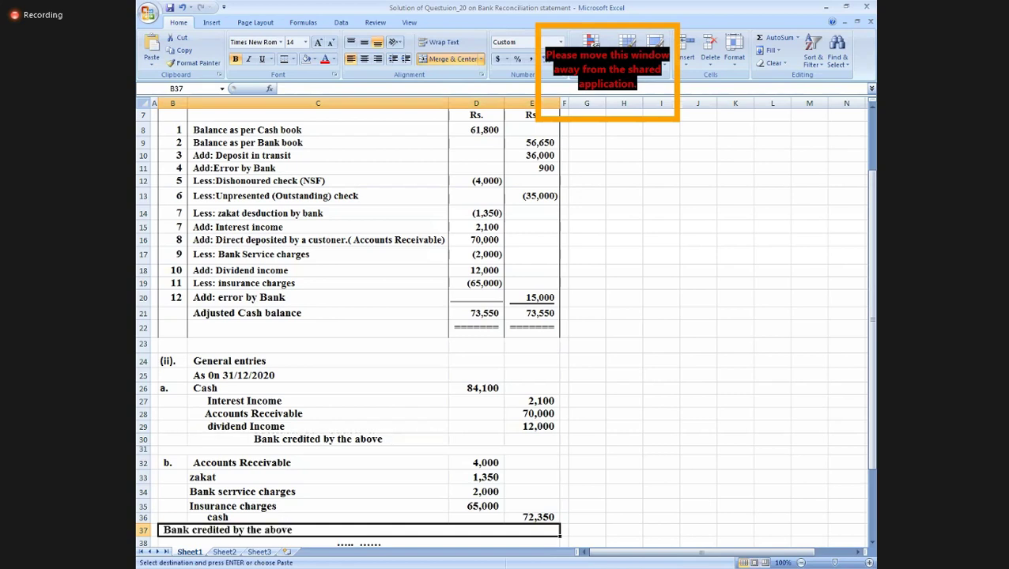
Change the narration in row 37 to "Bank debited by the above" and center it.
key(F2)
click(226, 529)
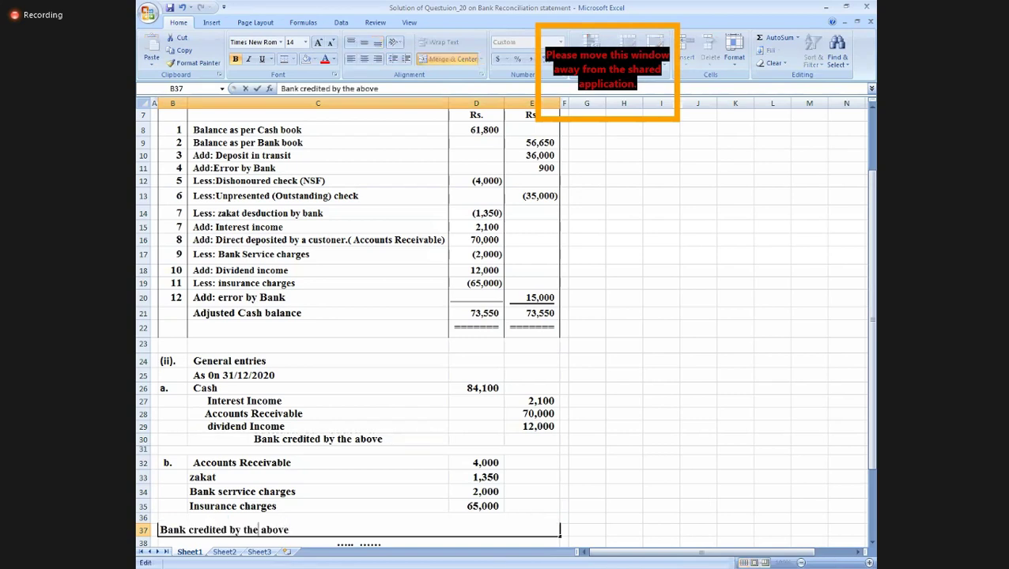
key(BackSpace)
key(BackSpace)
key(BackSpace)
key(BackSpace)
key(BackSpace)
key(BackSpace)
key(BackSpace)
key(BackSpace)
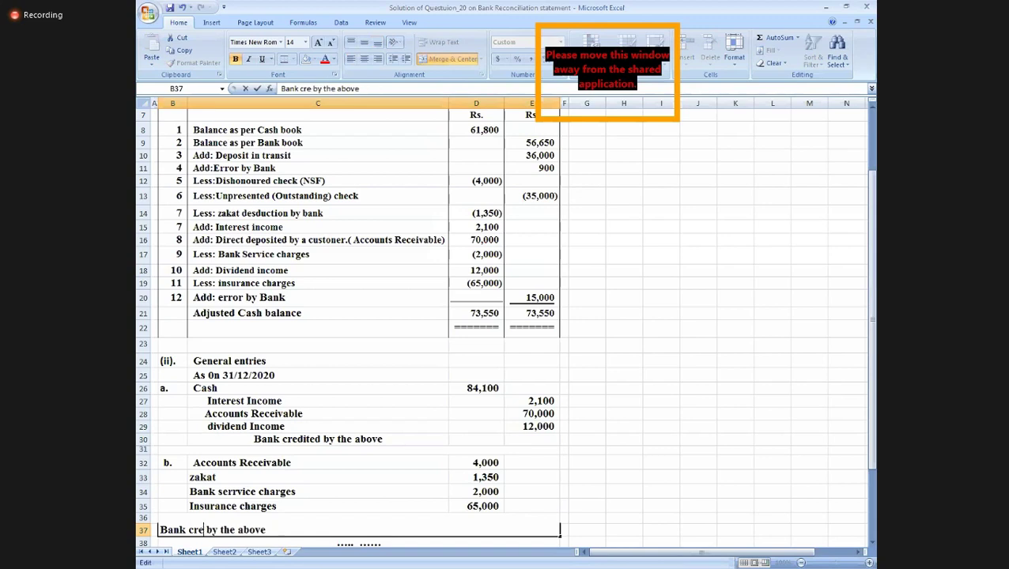
text(debited)
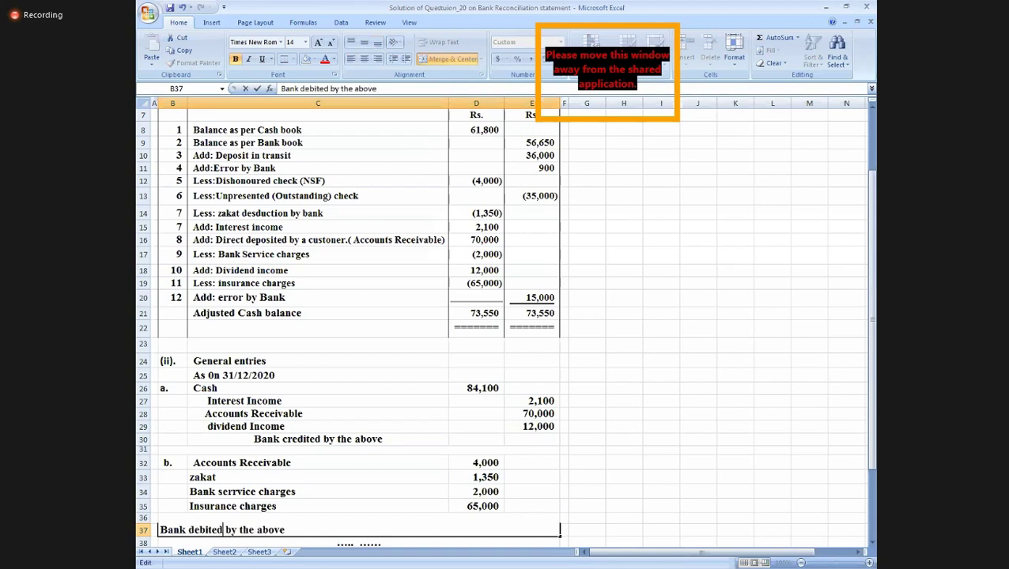
key(ctrl+Return)
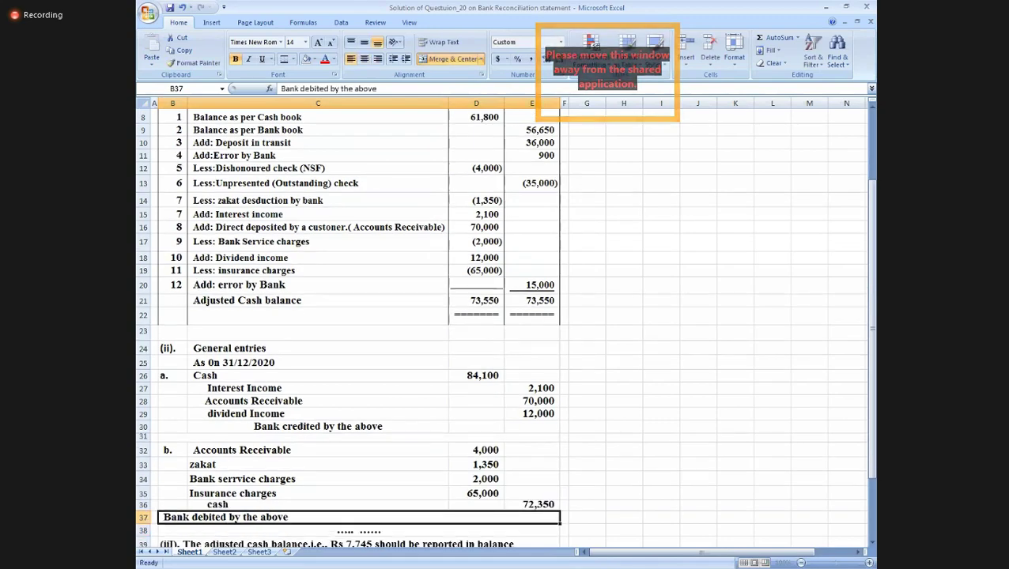
click(364, 59)
click(613, 514)
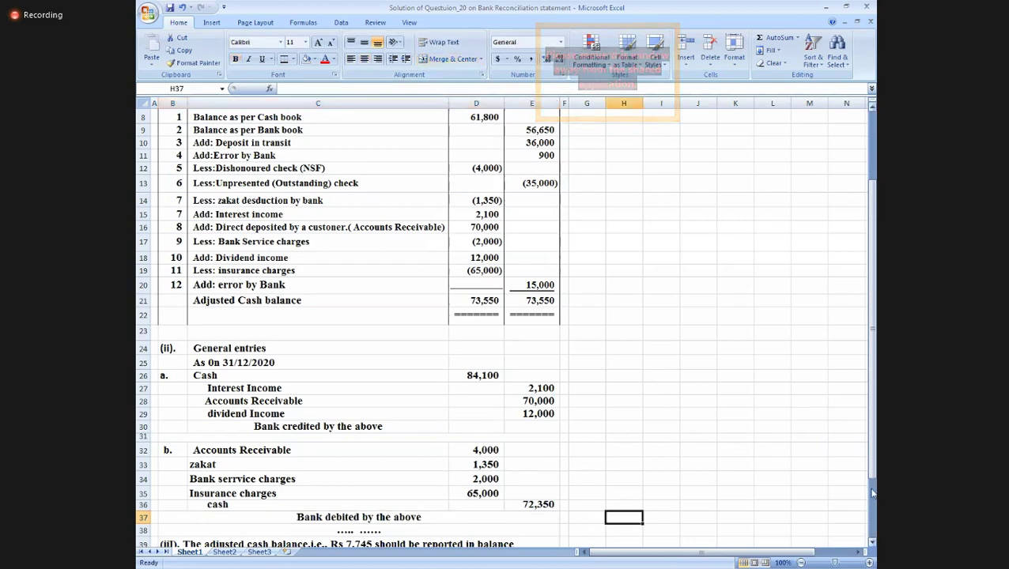
drag(874, 478, 874, 506)
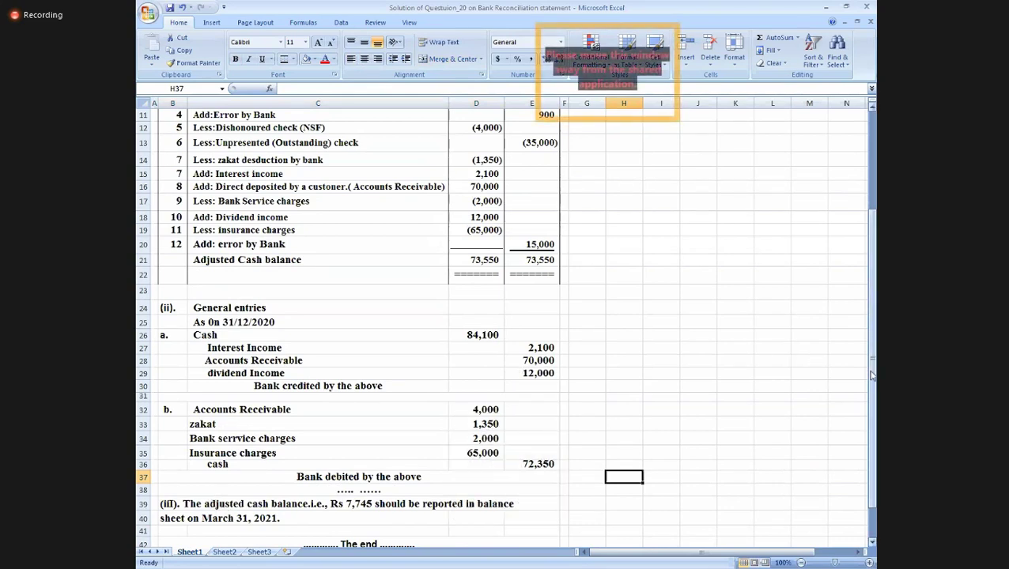
click(228, 503)
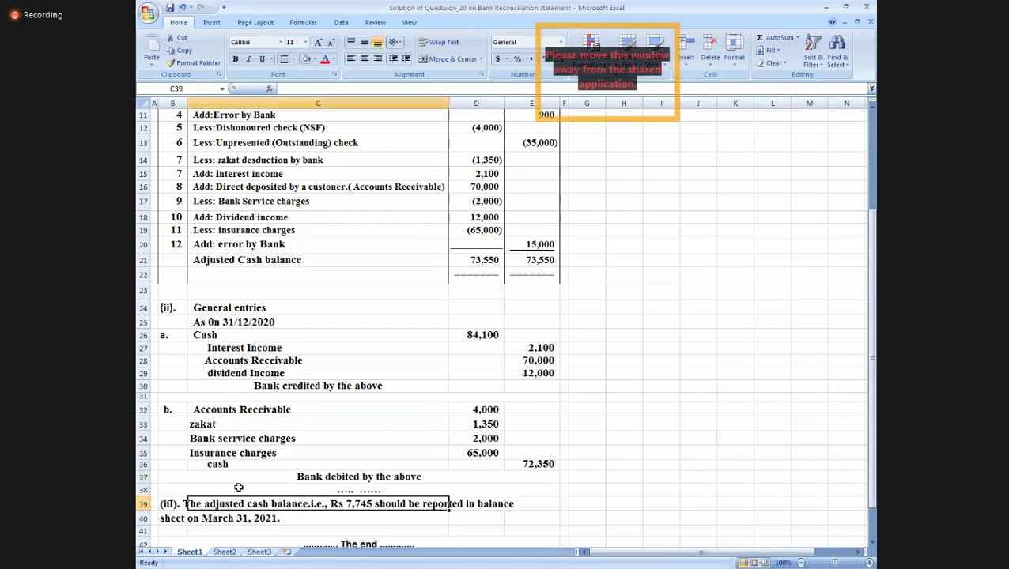
click(163, 506)
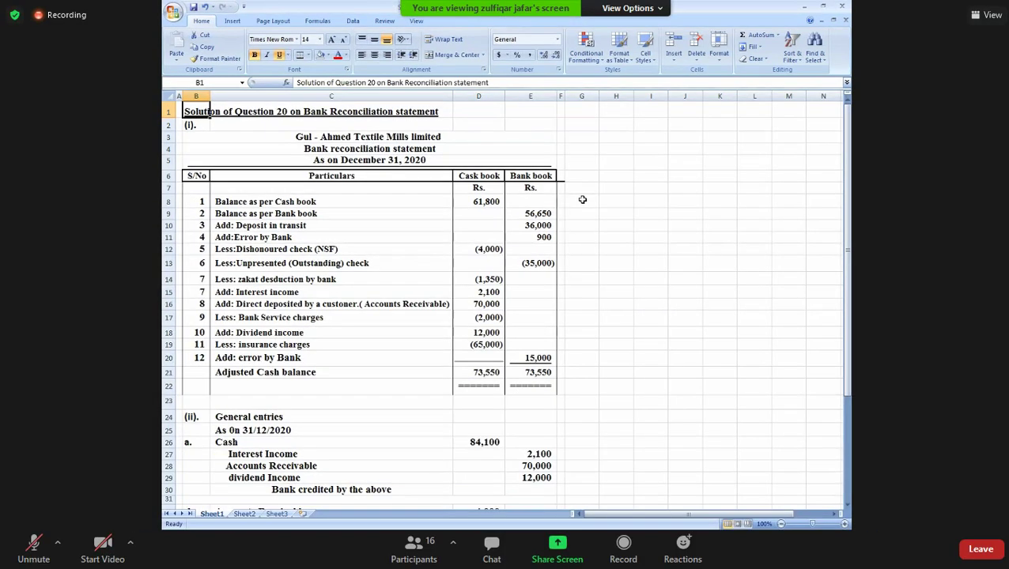
key(space)
click(589, 216)
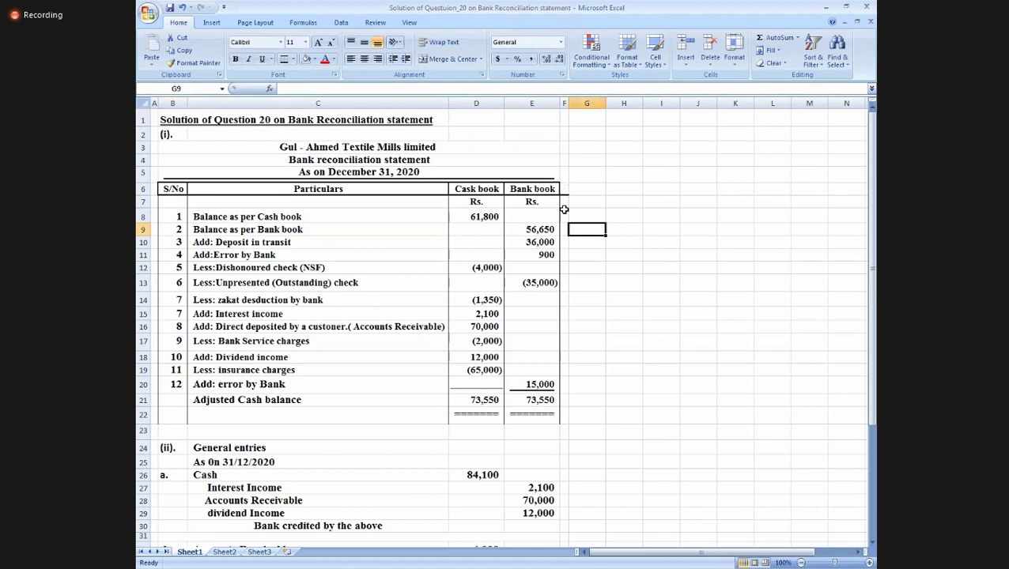
Enter the value 5.25 in the empty cell I15 beside the Question 20 statement.
click(668, 309)
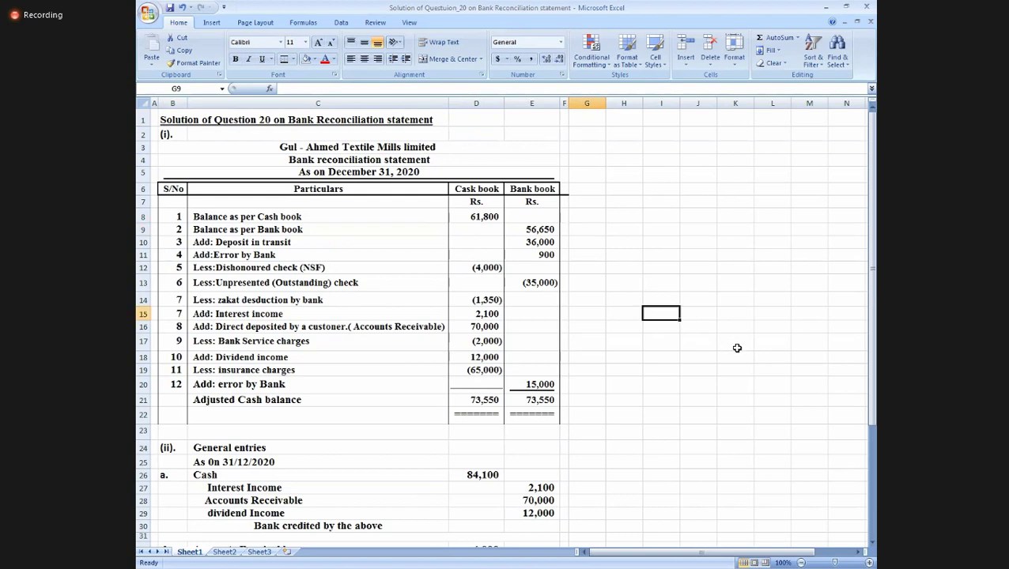
text(5.25)
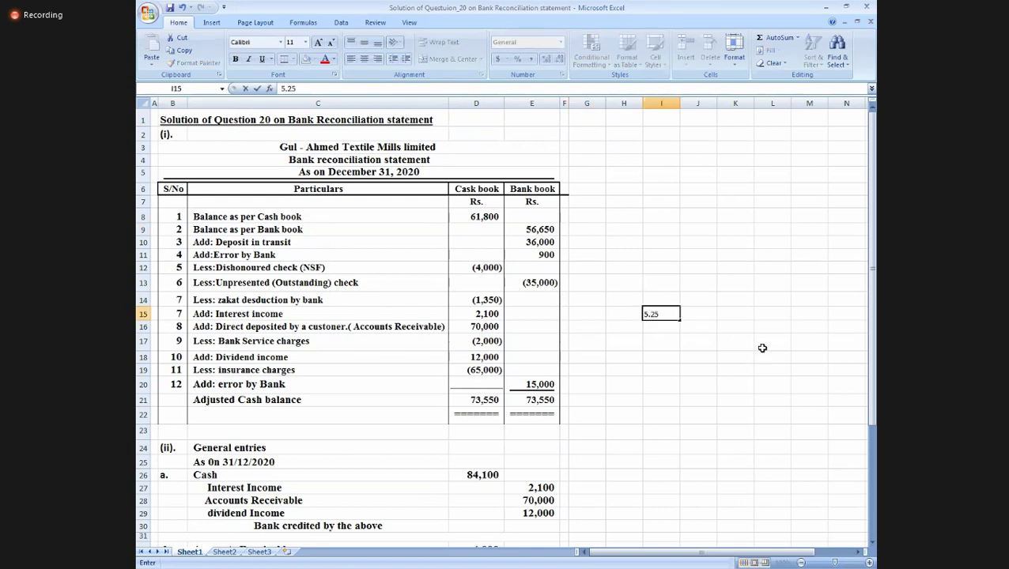
key(ctrl+Return)
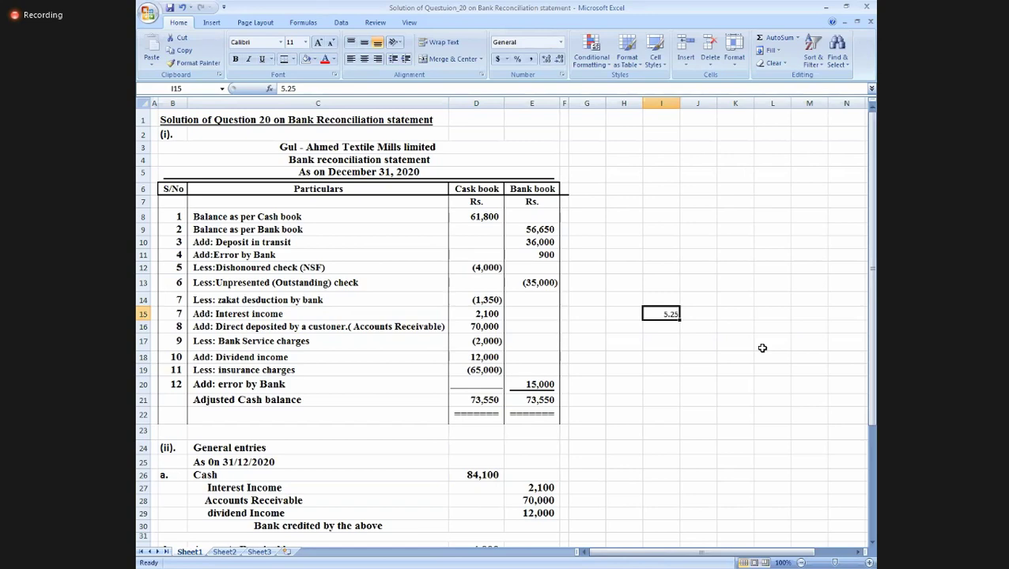
key(space)
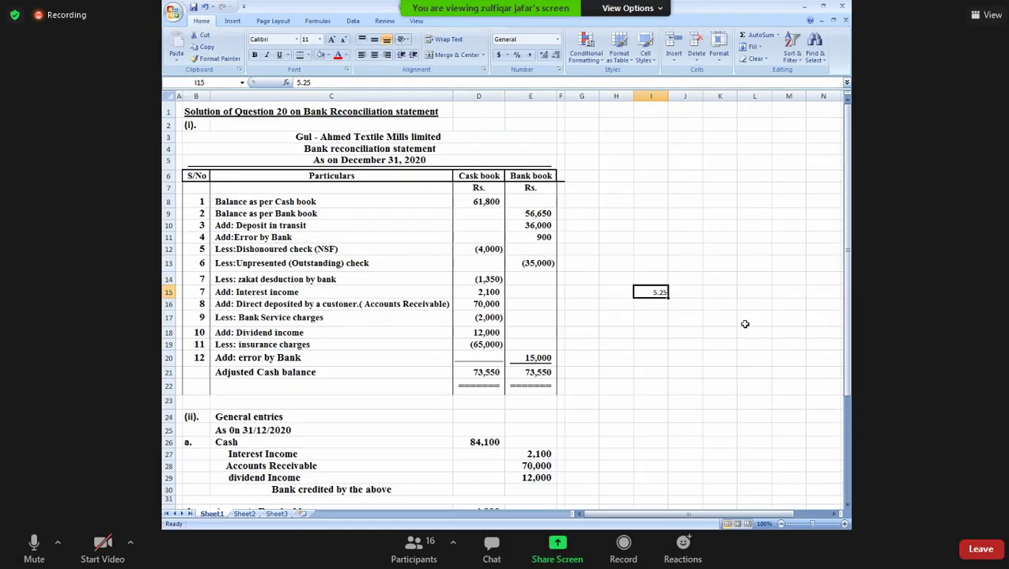
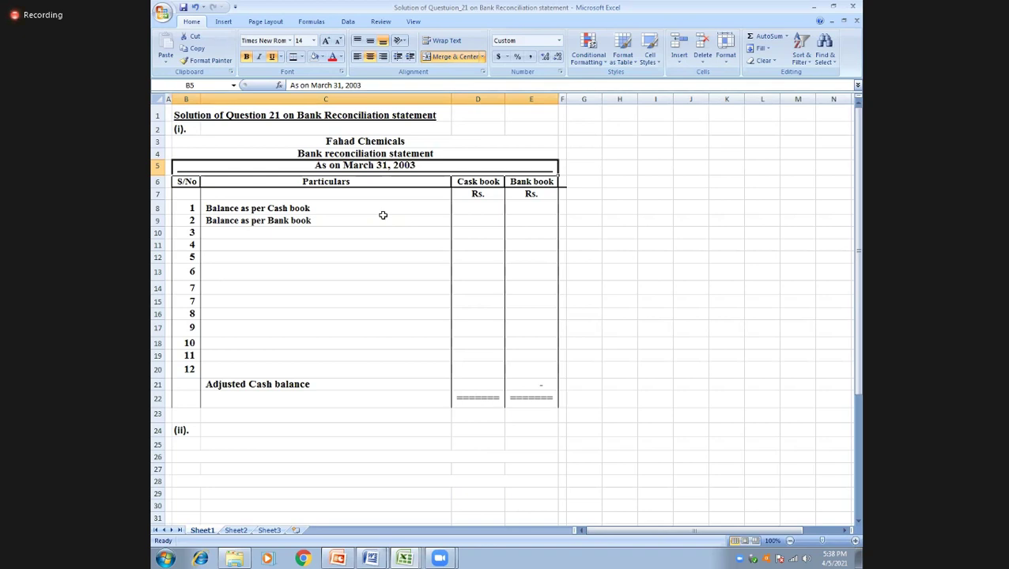
Review the title, company name, statement name and date headings in rows 1 to 5 of the Question 21 sheet.
key(Up)
key(Up)
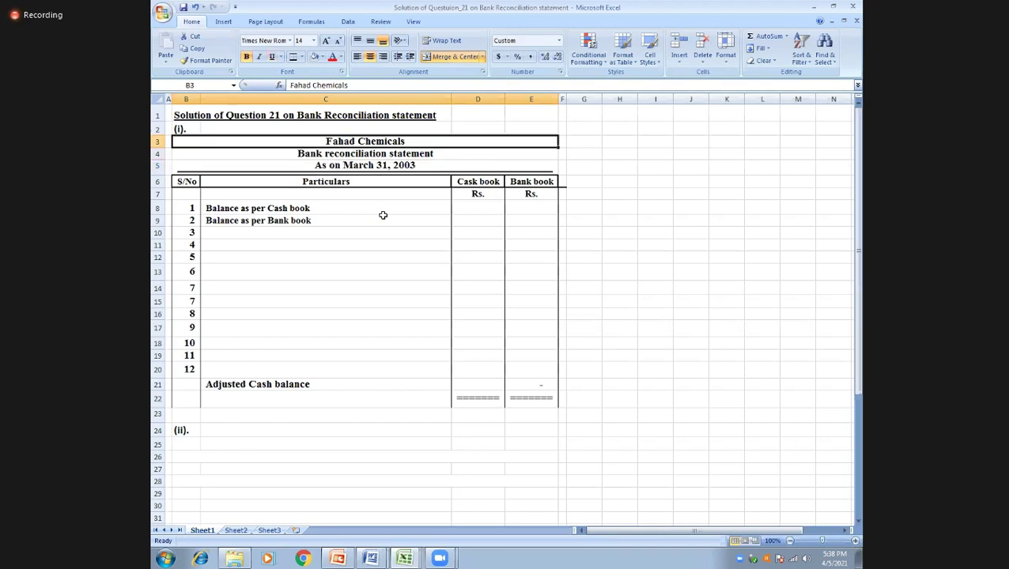
key(Down)
key(Up)
key(Up)
key(Up)
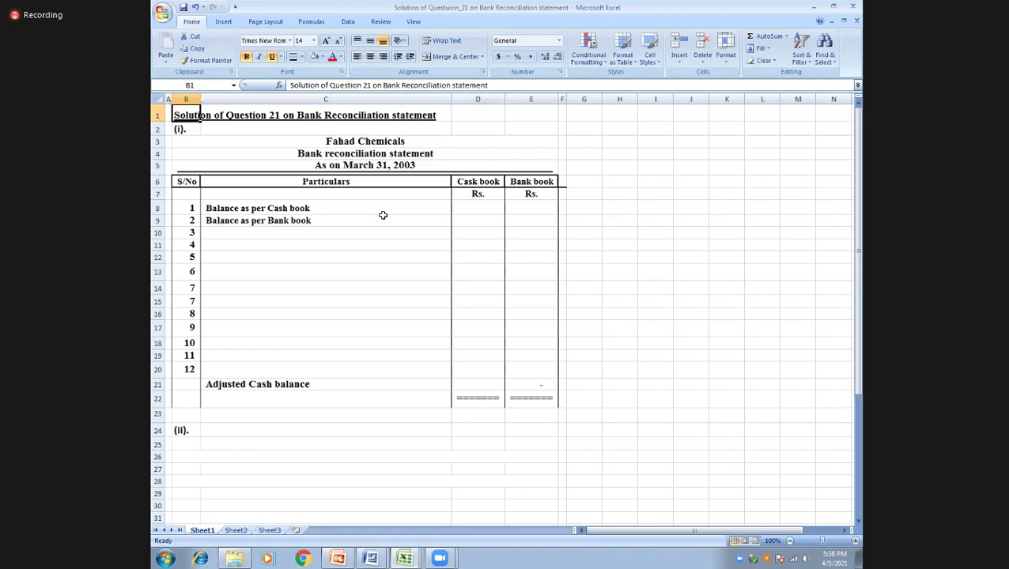
key(Down)
key(Down)
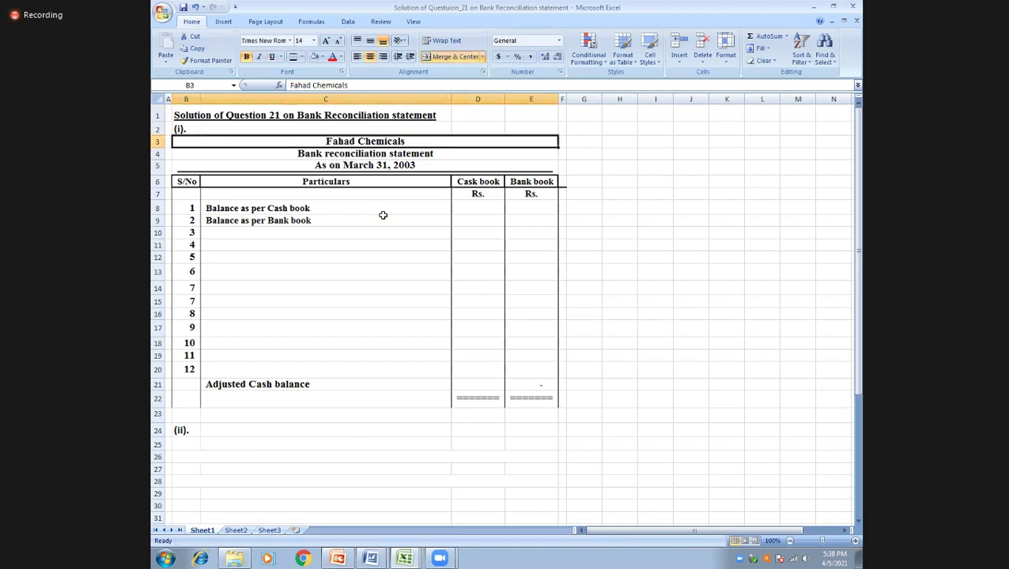
key(Down)
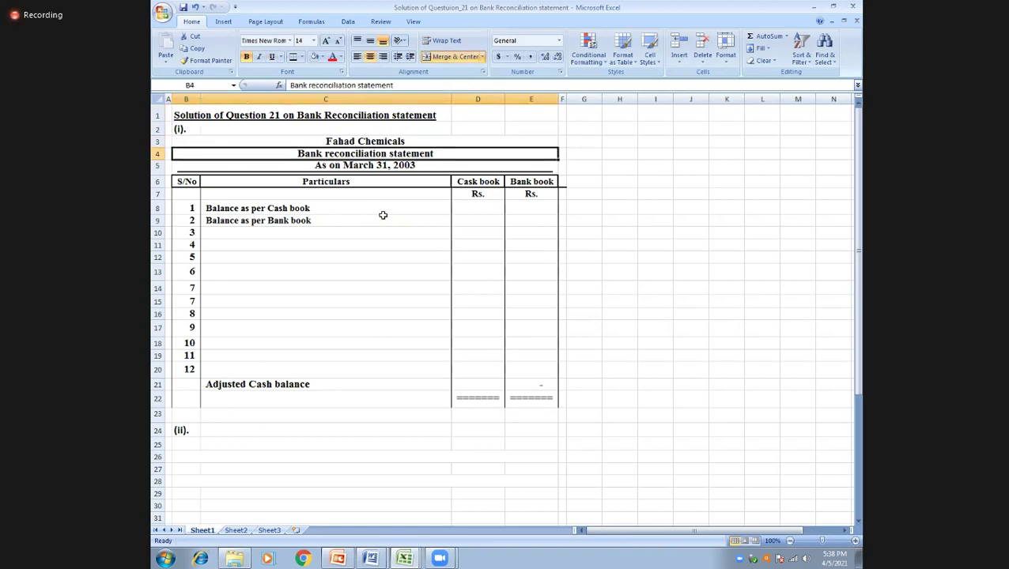
key(Down)
key(Up)
key(Down)
key(Up)
key(Down)
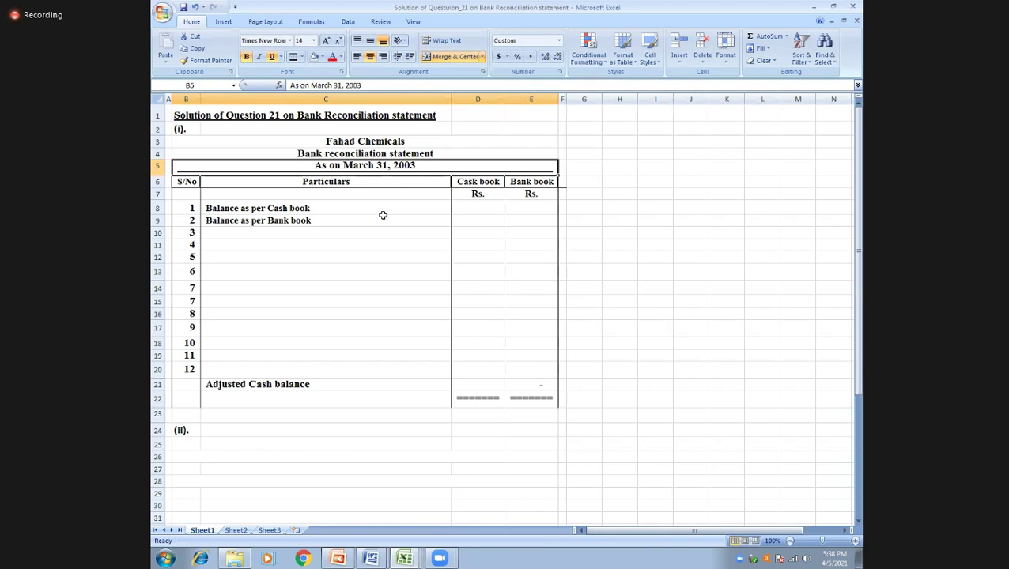
Enter 7,000 in D8 as the cash book amount for the balance as per cash book.
key(Down)
key(Down)
key(Down)
click(383, 210)
key(Right)
text(7)
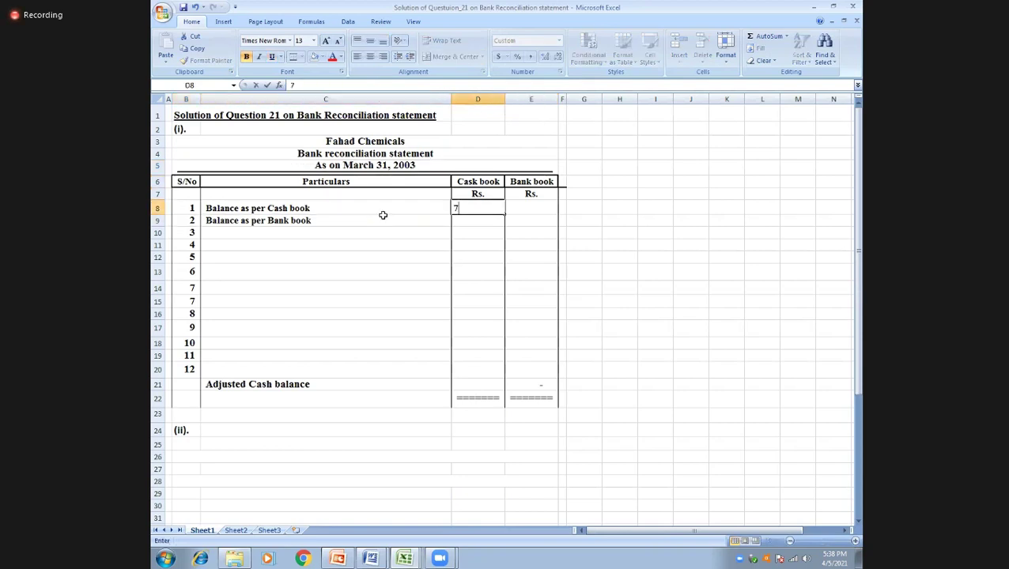
text(,00000)
key(Return)
Enter 5155 in E9 as the bank book amount for the balance as per bank book.
key(Right)
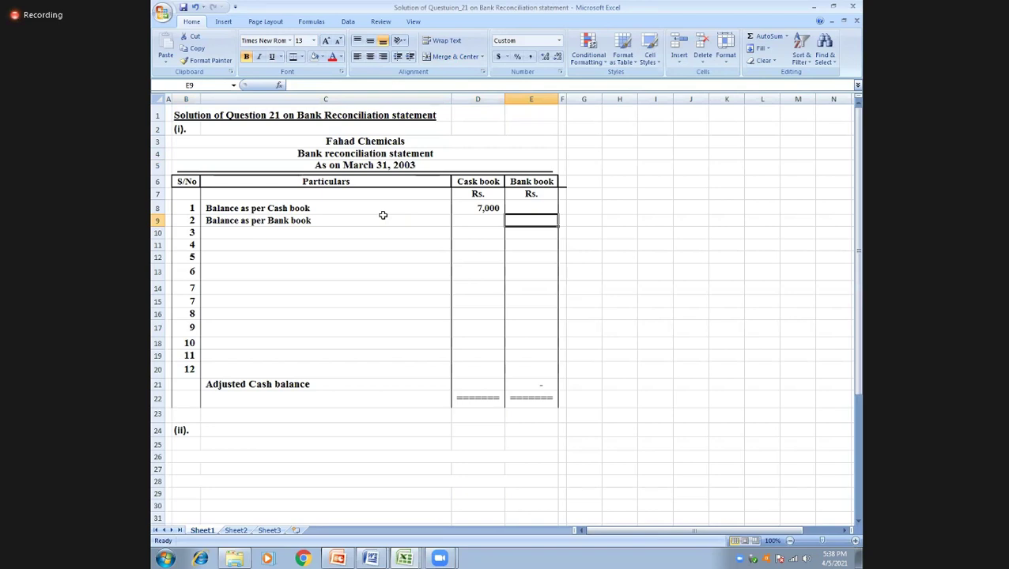
text(5,1)
text(55)
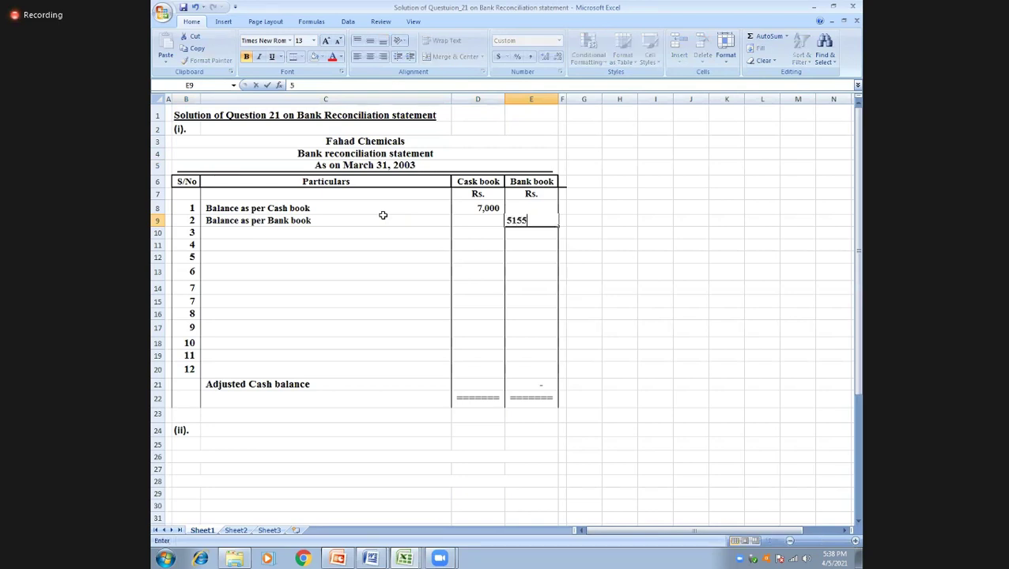
key(Return)
key(Up)
key(Left)
click(383, 219)
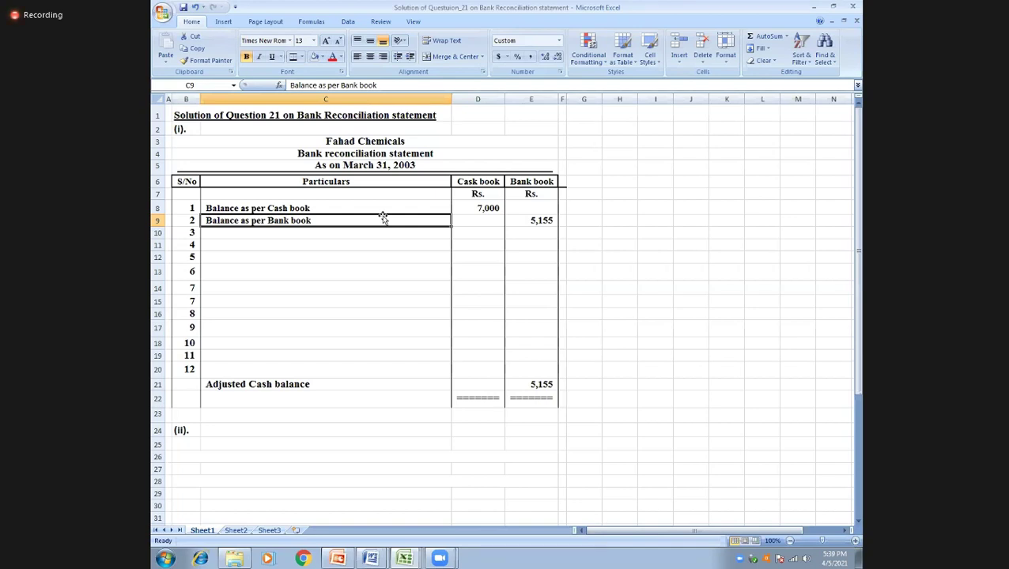
Enter the item 3 description "Lees: Outstanding check ( Not presented0" in C10.
key(space)
key(Left)
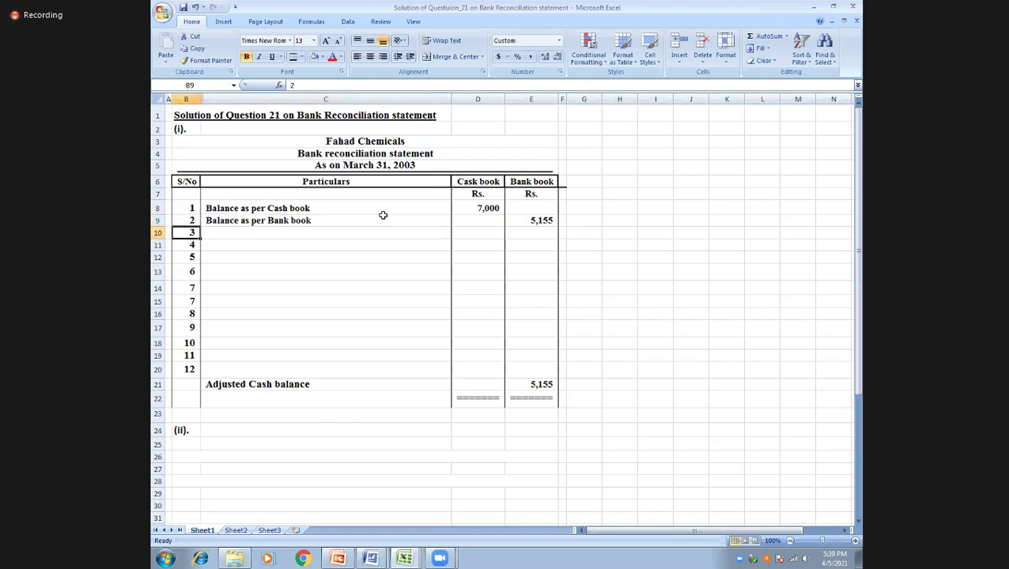
key(Down)
key(Right)
text(L)
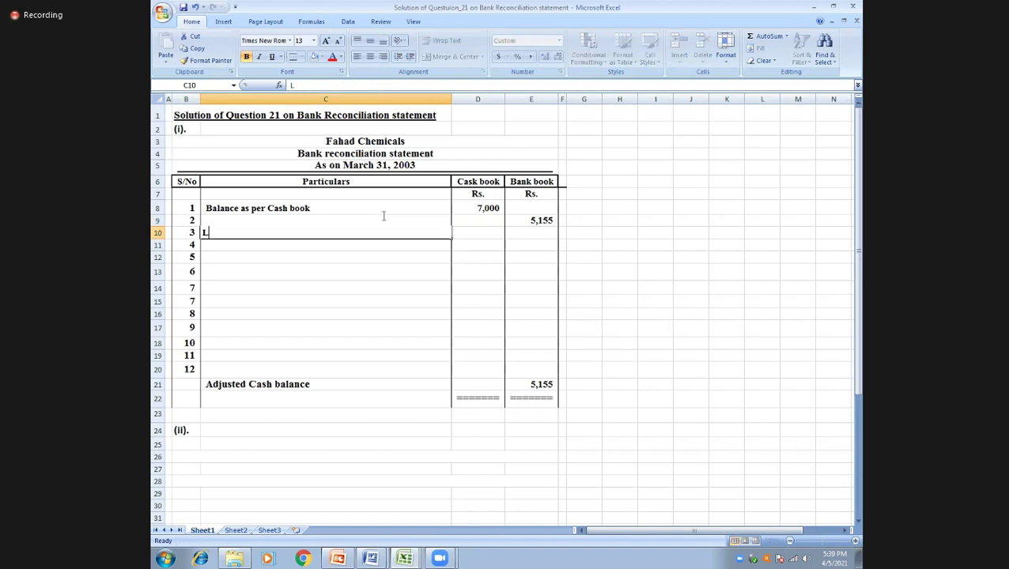
text(ees:)
text(Out)
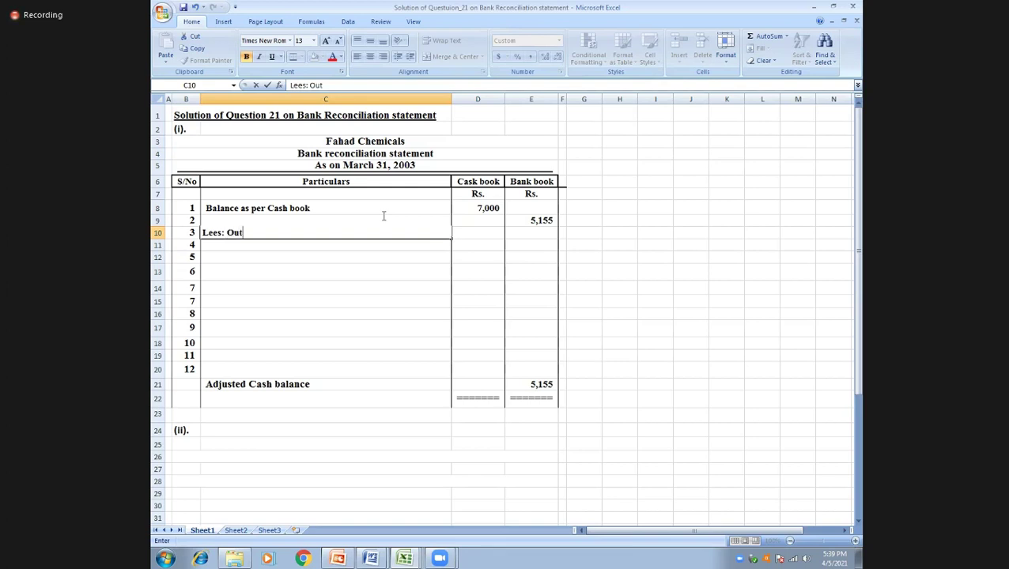
text(standing che)
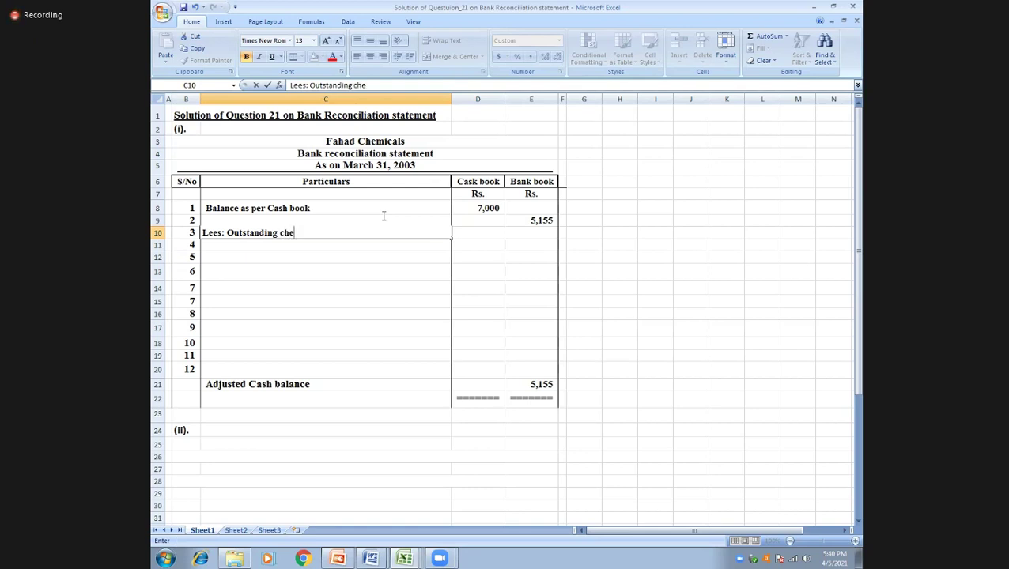
text(ck ( Not presented0)
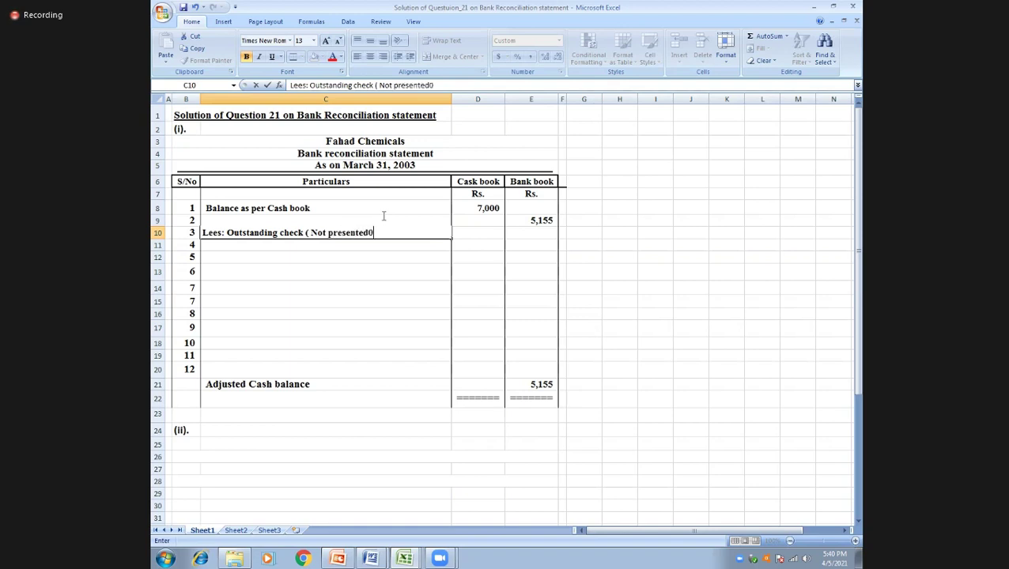
key(Return)
key(Up)
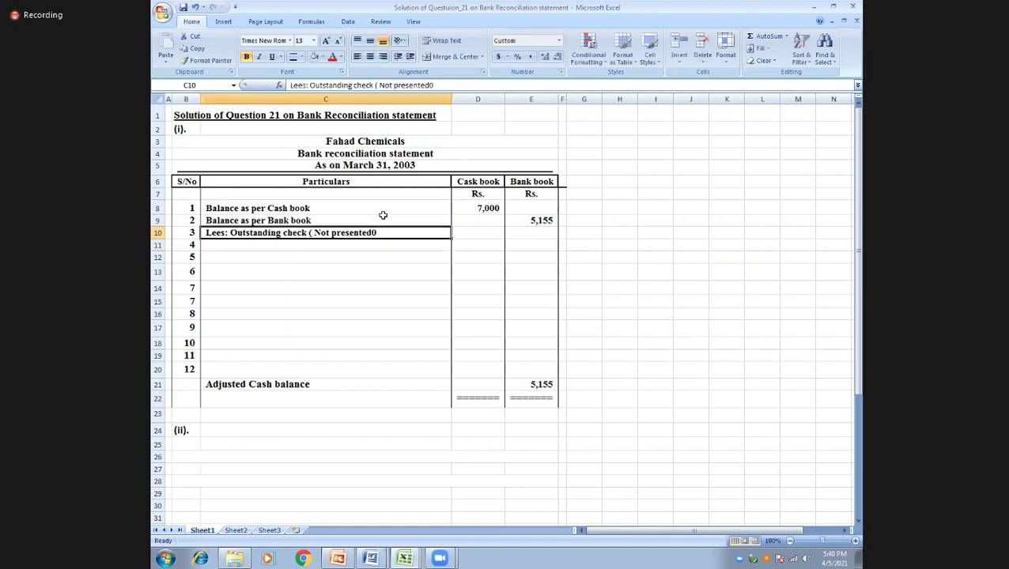
Replace the stray 0 at the end of the C10 description with a closing parenthesis.
key(Right)
key(Left)
key(F2)
key(BackSpace)
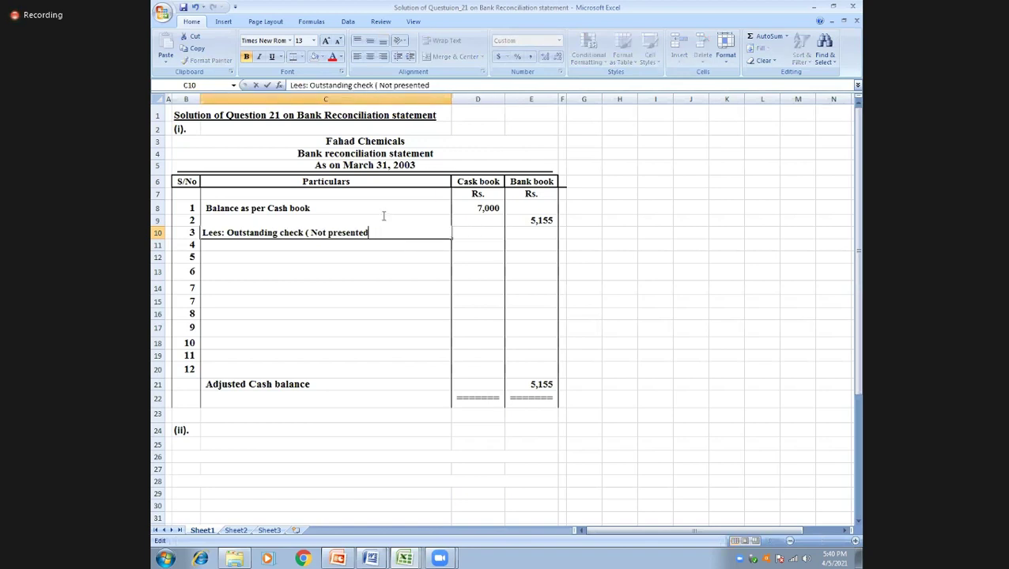
text())
key(Return)
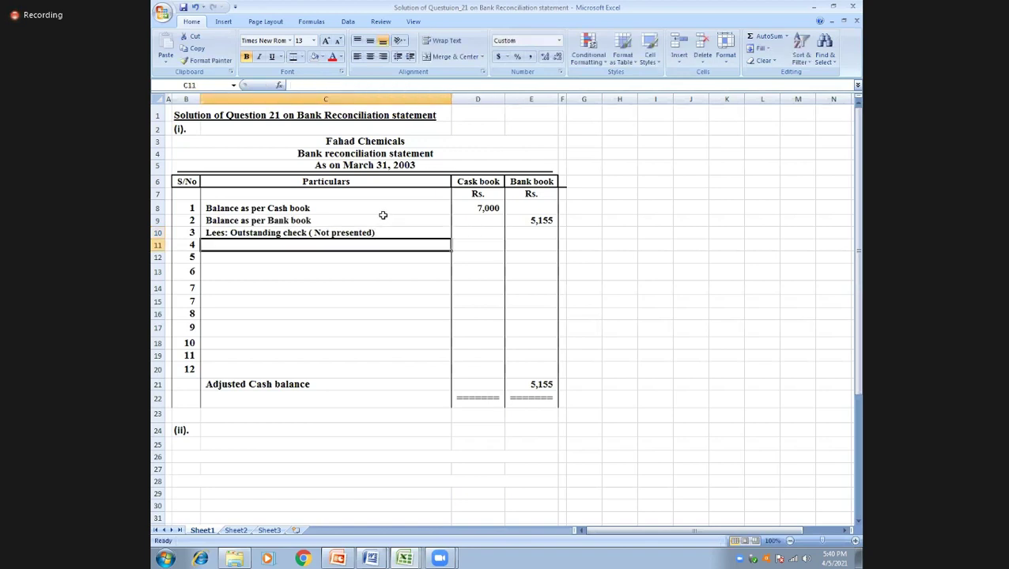
Enter -1000 in E10 as the bank book deduction for the item 3 outstanding check.
key(Up)
key(Right)
key(Right)
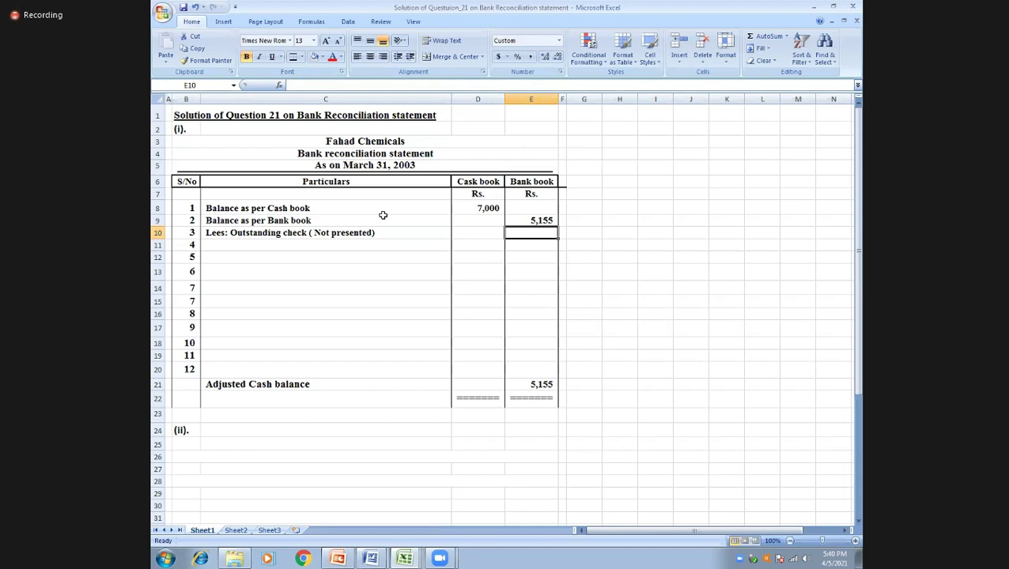
text(-1000)
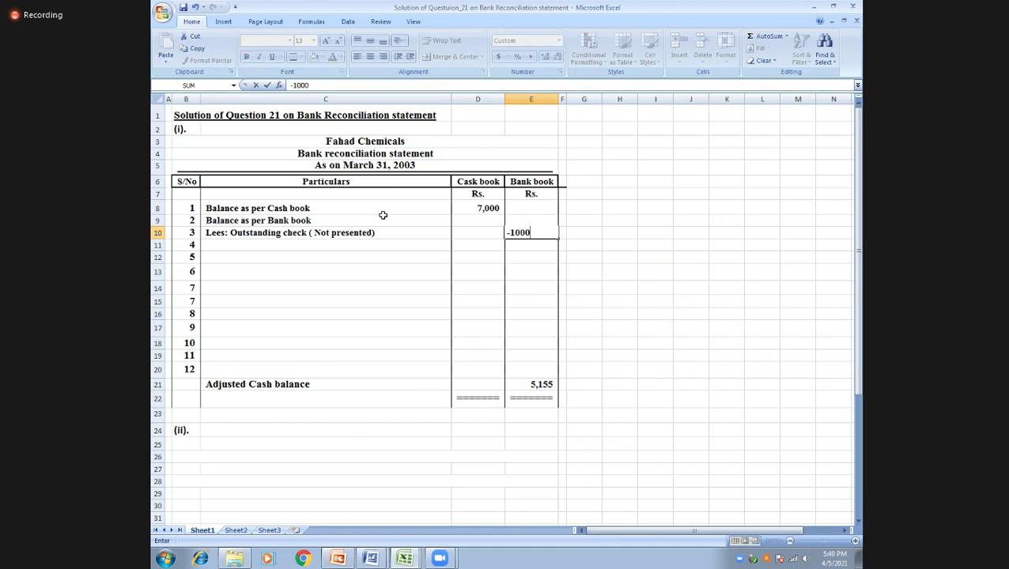
key(Return)
Copy the outstanding check description from C10 into C11 for item 4.
key(Up)
key(Left)
key(Left)
key(Down)
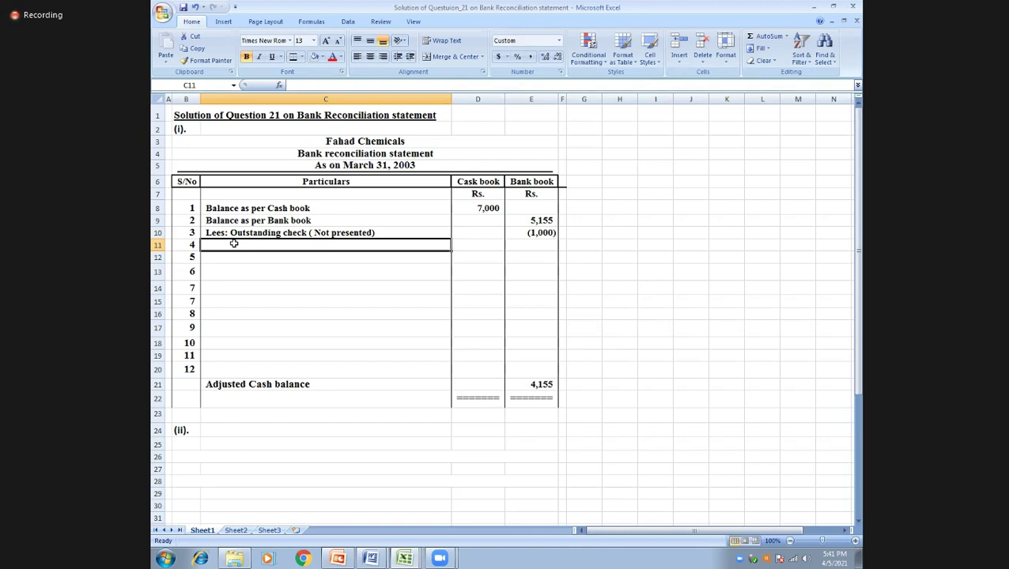
key(space)
key(Up)
key(ctrl+c)
key(Down)
key(ctrl+v)
key(Escape)
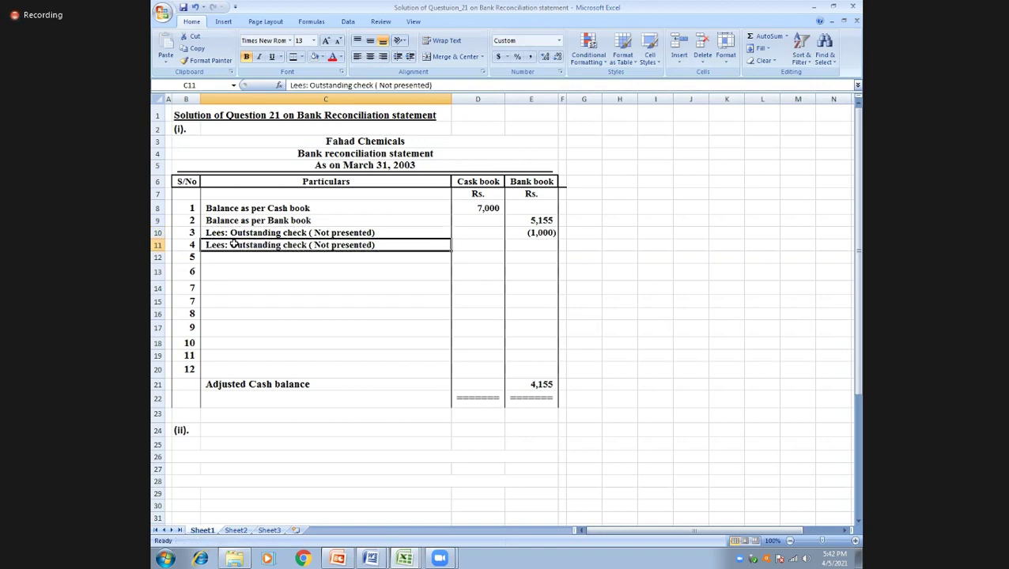
Enter -1000 in E11 as the bank book deduction for the item 4 outstanding check.
key(Right)
key(Right)
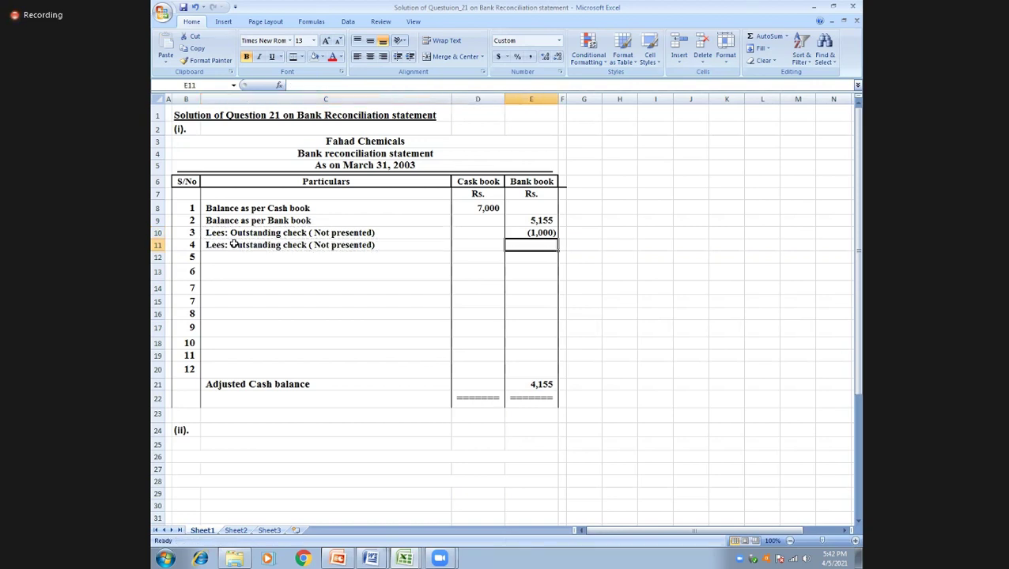
text(-1000)
key(Return)
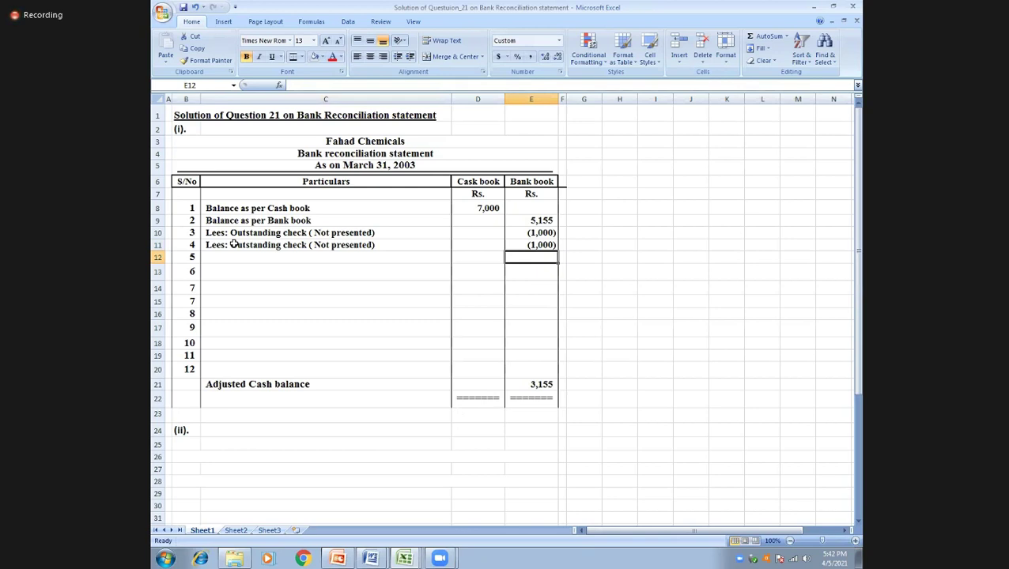
Copy the outstanding check description from C11 into C12 for item 5.
click(241, 257)
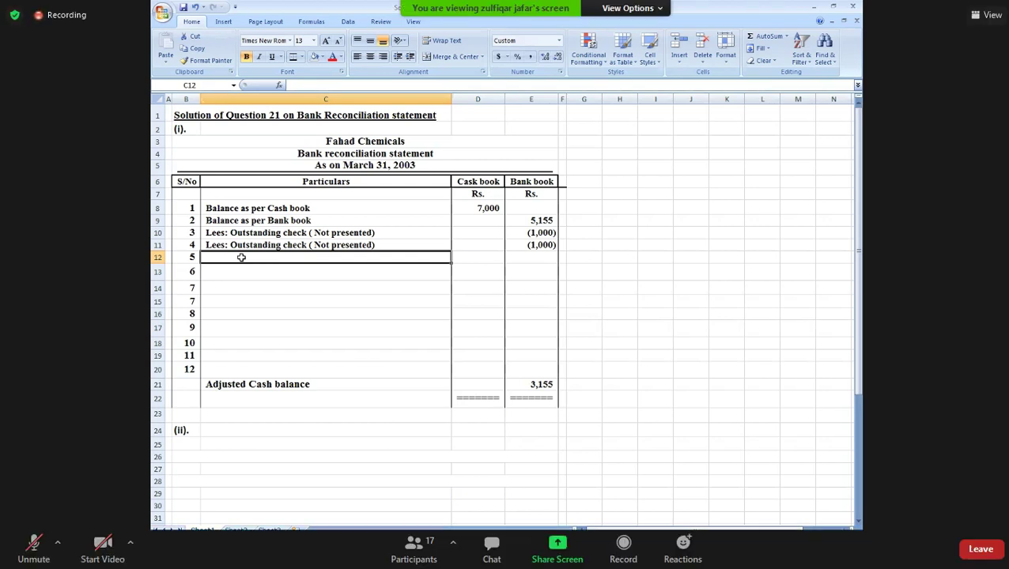
key(Up)
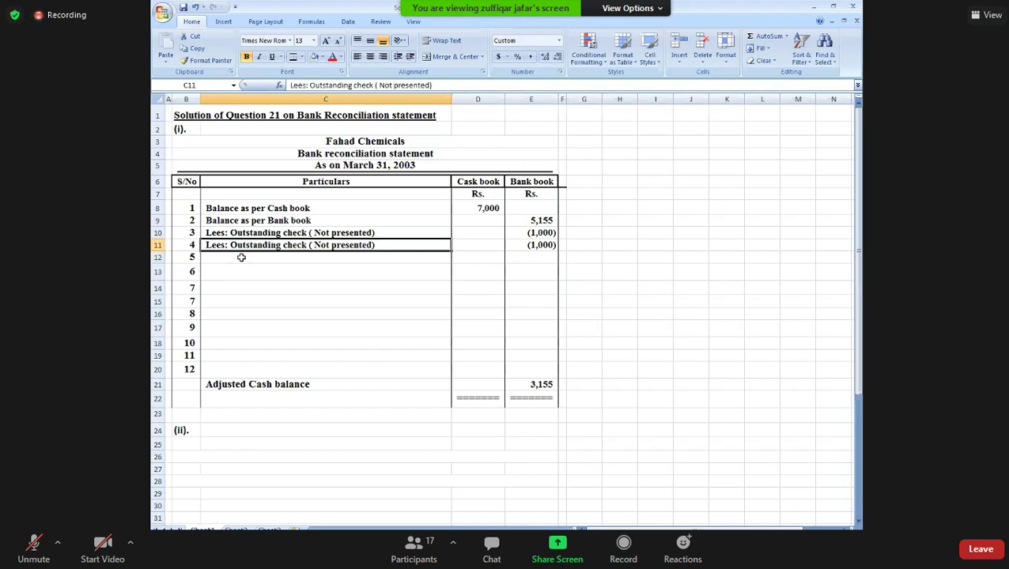
key(ctrl+c)
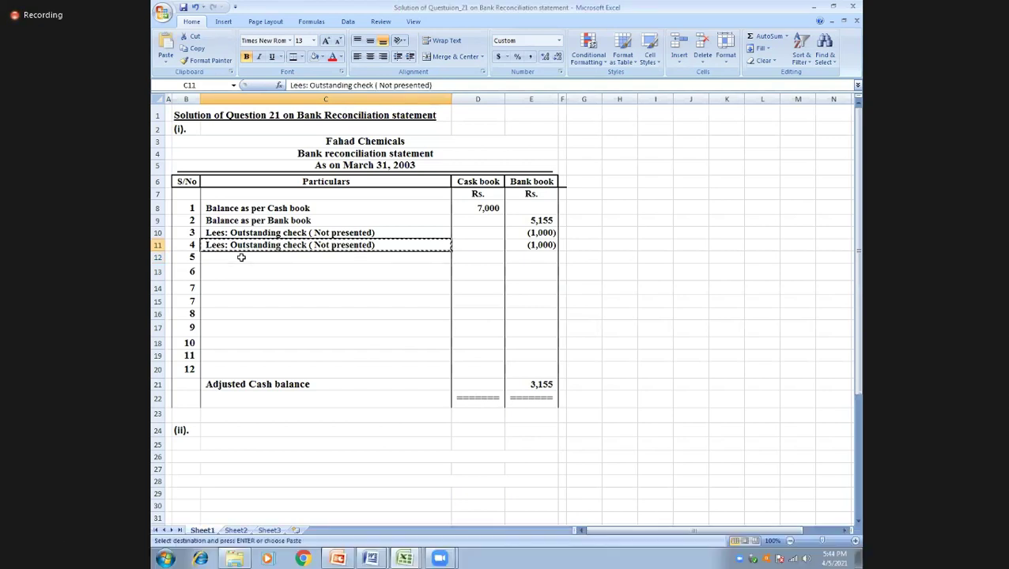
key(Left)
click(241, 257)
key(Return)
Change the item 5 description in C12 to "Lees: issued, but not recorded in cash book".
key(F2)
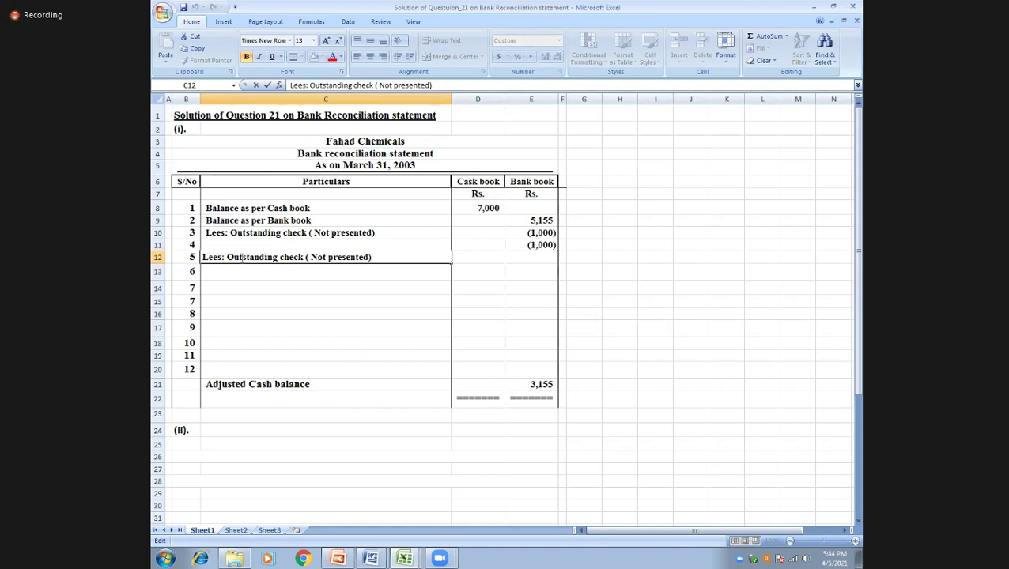
key(BackSpace)
key(BackSpace)
key(BackSpace)
key(BackSpace)
key(BackSpace)
key(BackSpace)
key(BackSpace)
key(BackSpace)
key(BackSpace)
key(BackSpace)
key(BackSpace)
key(BackSpace)
key(BackSpace)
key(BackSpace)
key(BackSpace)
key(BackSpace)
key(BackSpace)
key(BackSpace)
key(BackSpace)
key(BackSpace)
key(BackSpace)
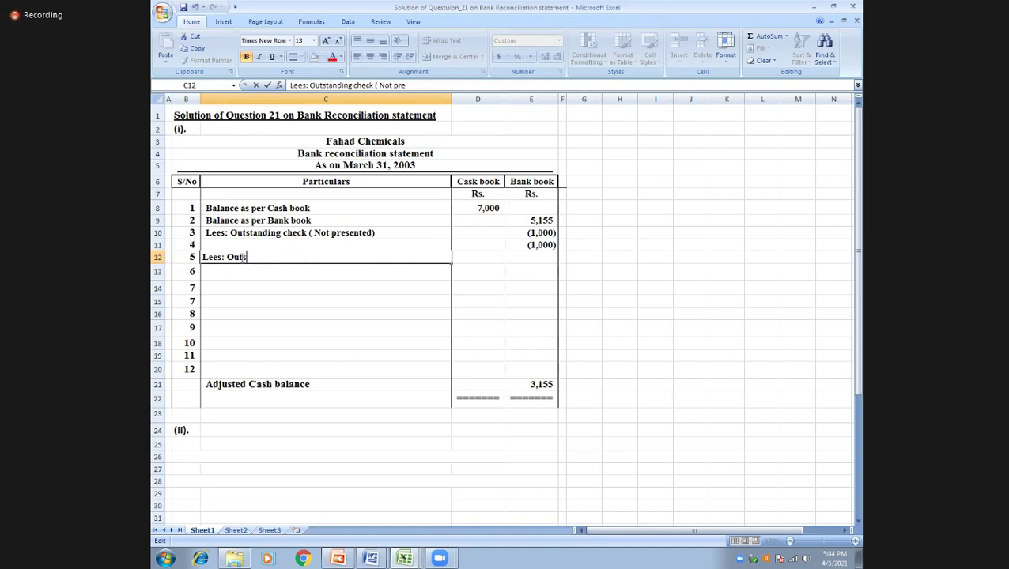
key(BackSpace)
text(i)
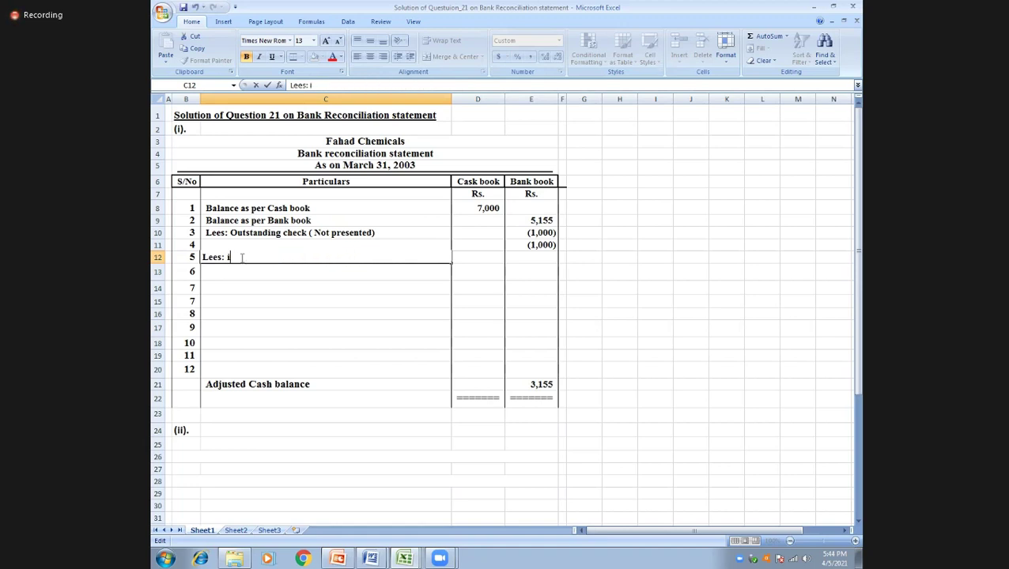
text(ssued, but not )
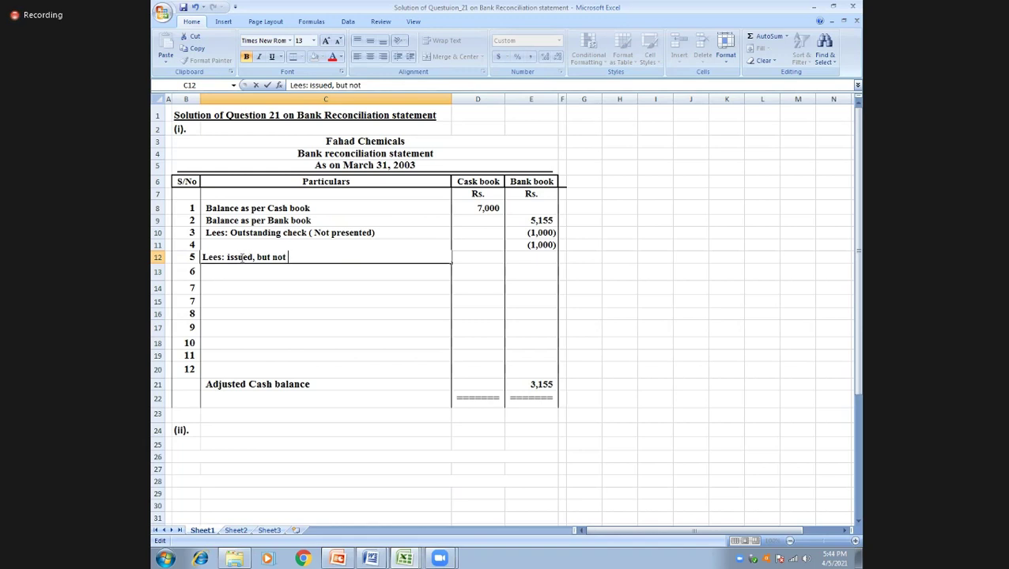
text(recire)
text(ded)
key(BackSpace)
key(BackSpace)
key(BackSpace)
key(BackSpace)
key(BackSpace)
key(BackSpace)
text(orded in cash )
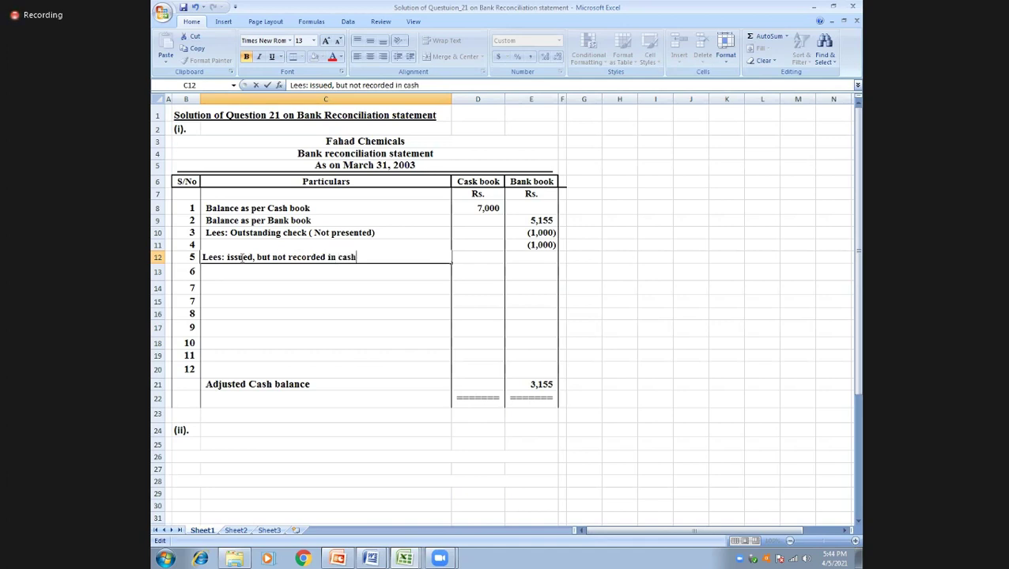
text(book)
key(ctrl+Return)
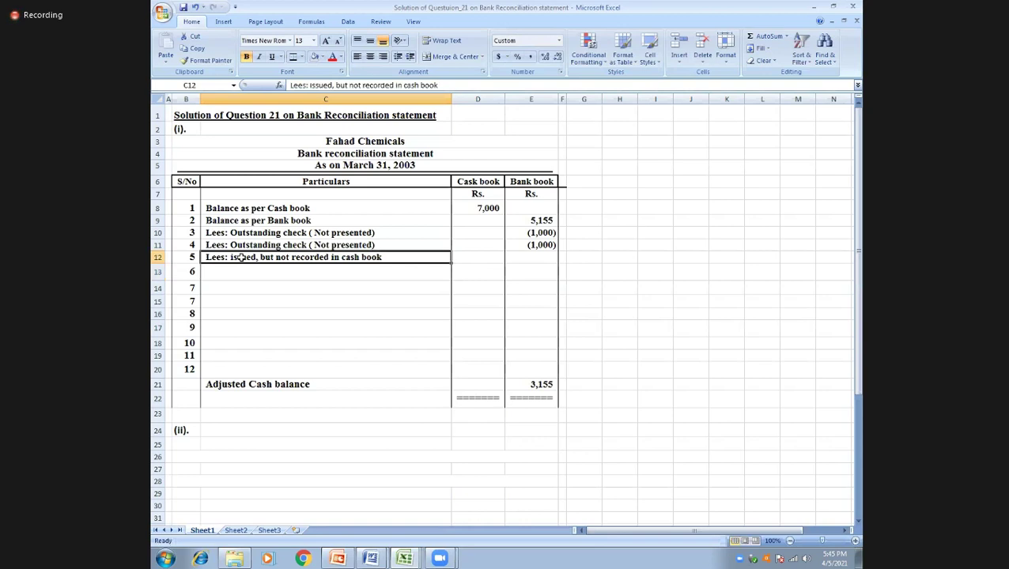
Enter -750 in D12 as the cash book deduction for the item 5 unrecorded check.
key(Tab)
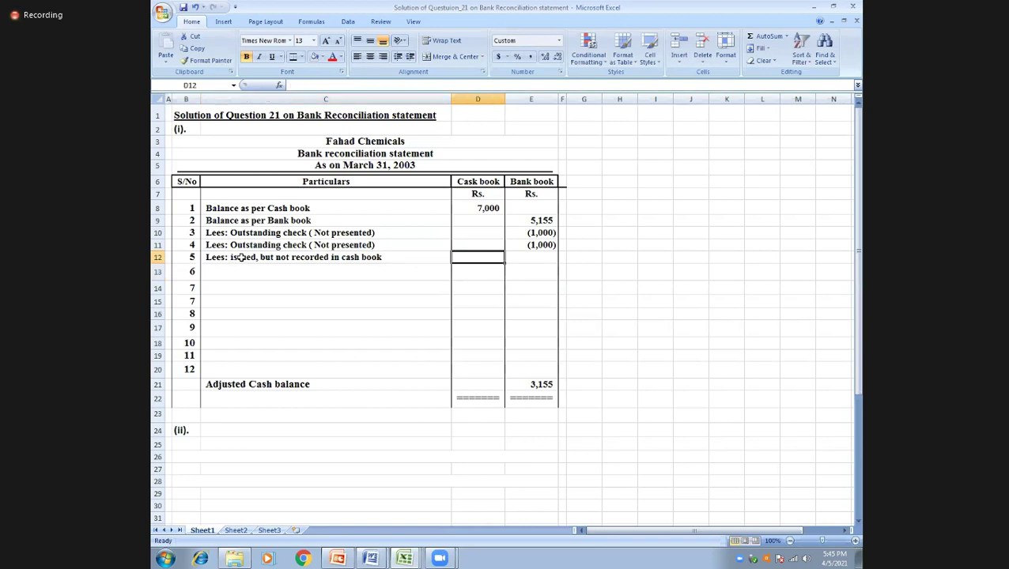
text(-750)
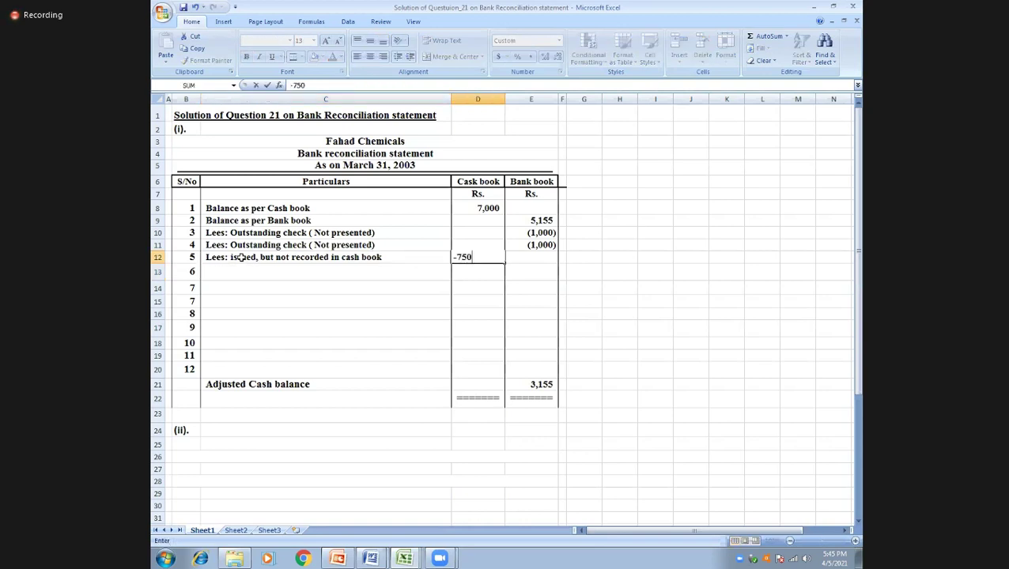
key(Return)
key(Up)
key(Left)
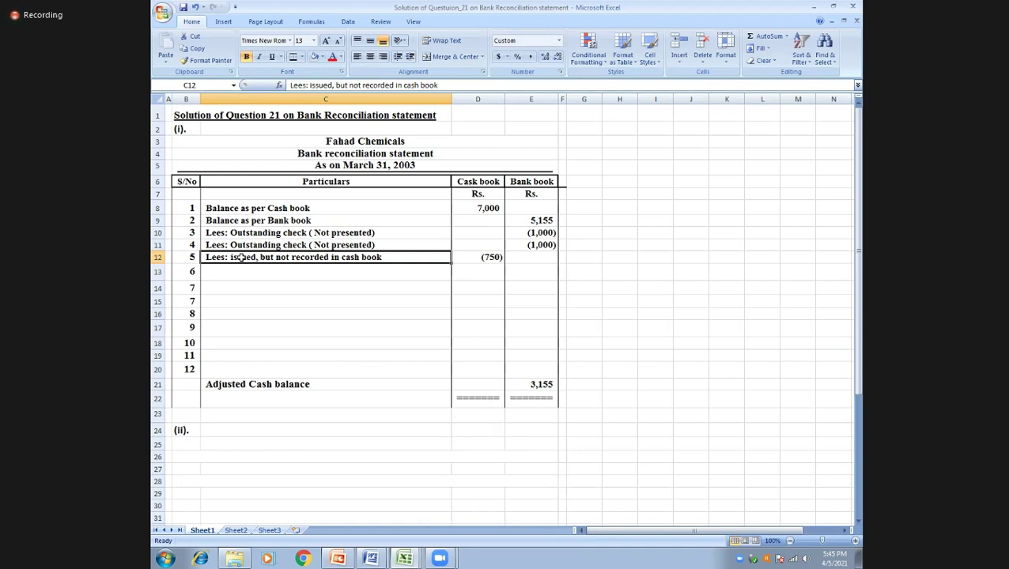
Enter "Add: Deposis in transit" in C13 as the item 6 description.
key(Return)
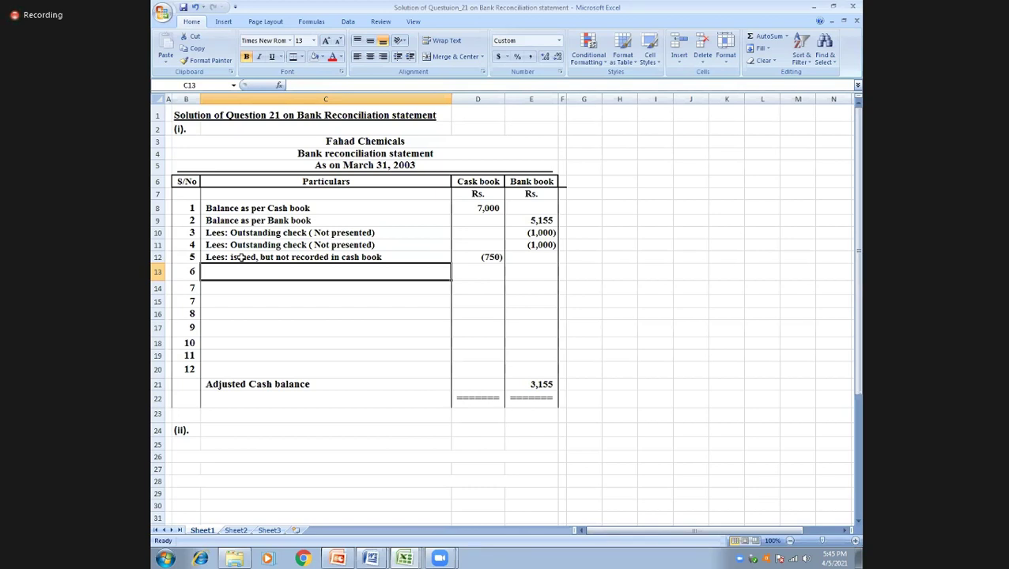
text(Add)
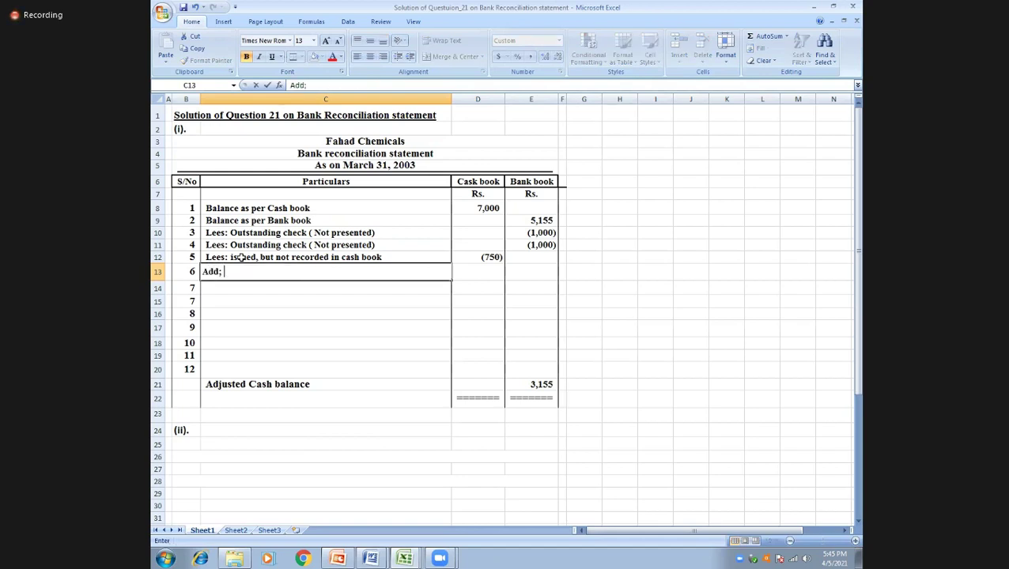
text(:)
text(Dep)
text(osit)
text(ts)
key(BackSpace)
key(BackSpace)
key(BackSpace)
text(s in transit)
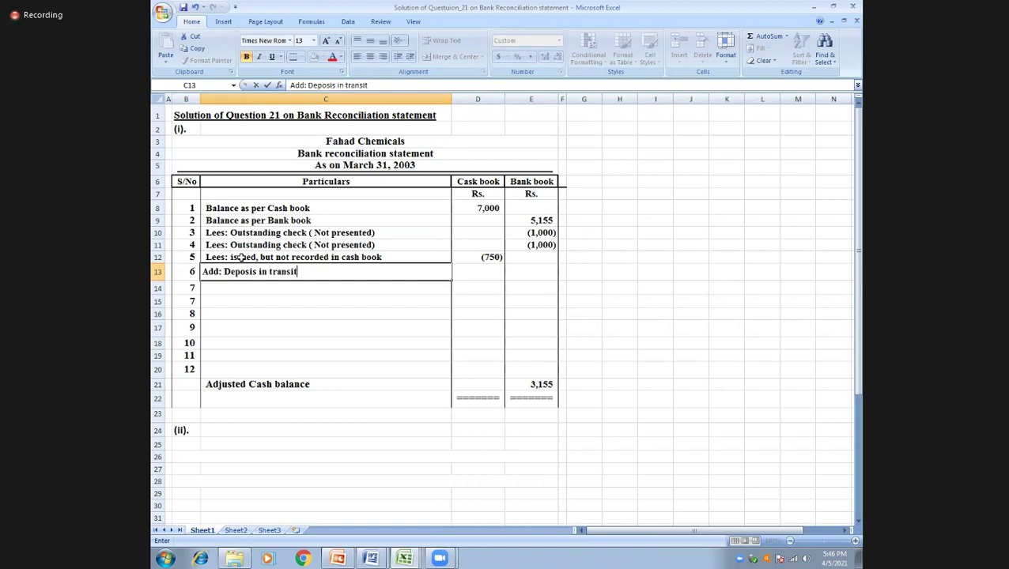
key(ctrl+Return)
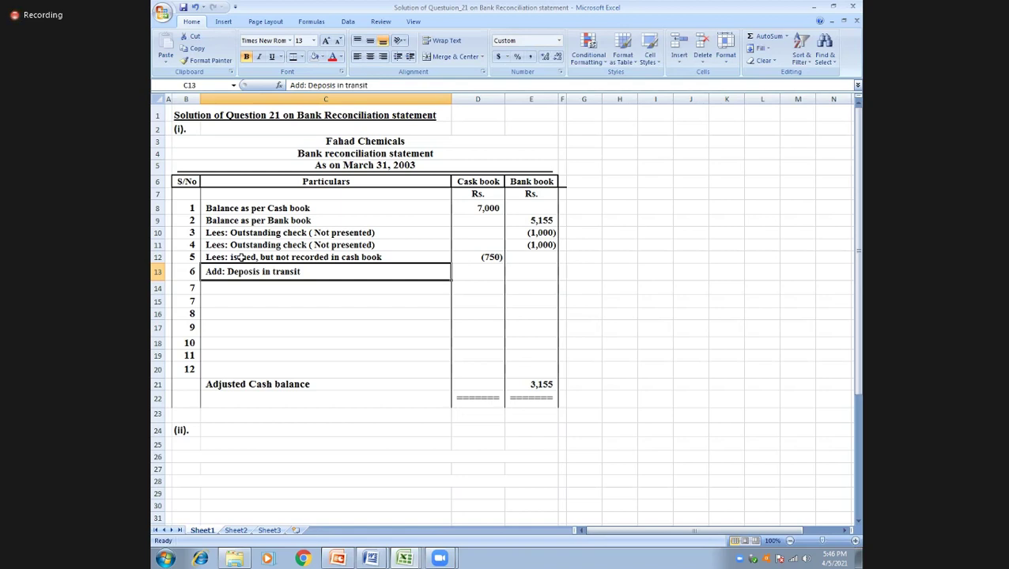
Enter 250 in E13 as the bank book addition for the item 6 deposit in transit.
key(Right)
key(Right)
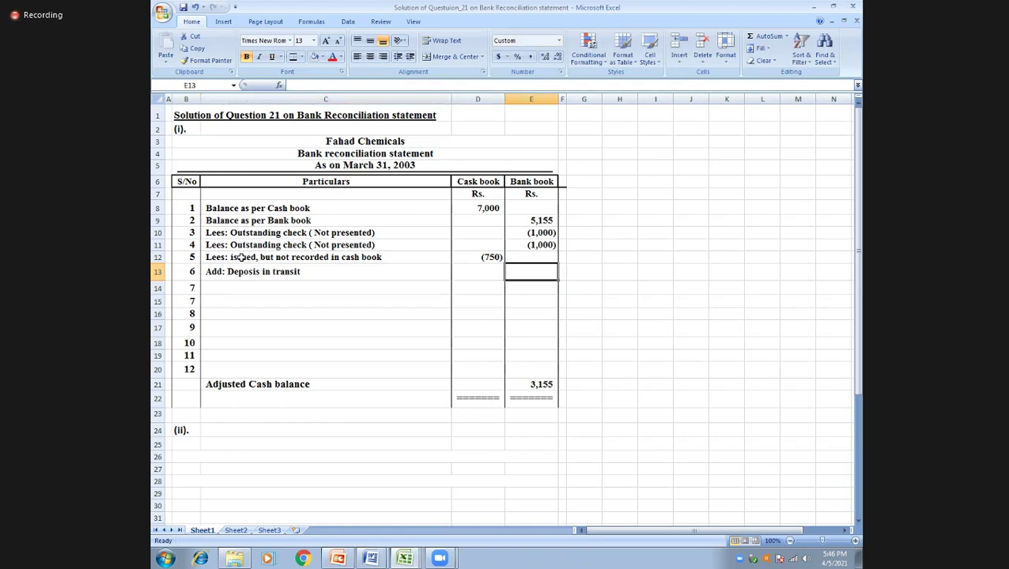
text(250)
key(Return)
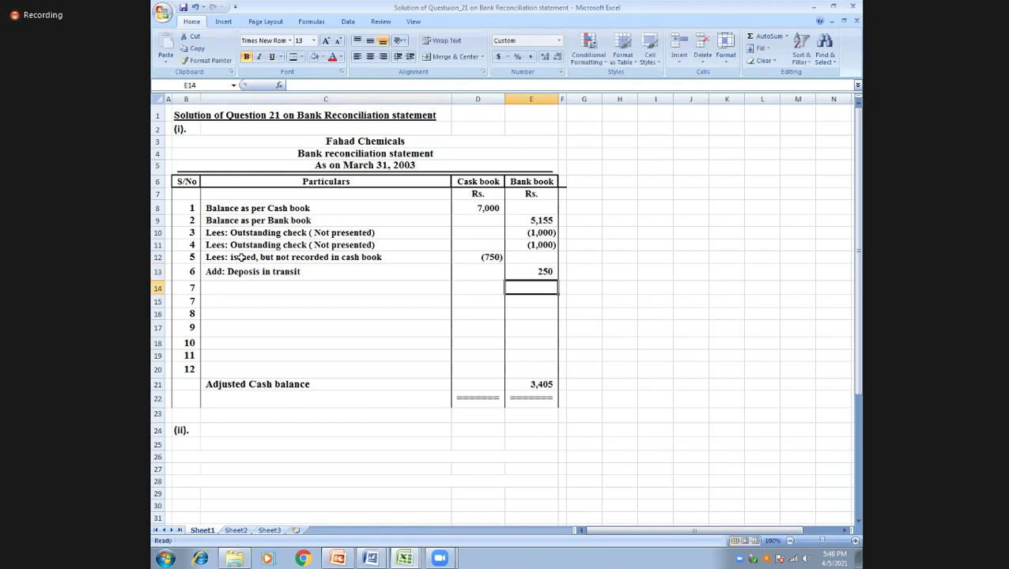
key(Up)
key(Left)
key(Left)
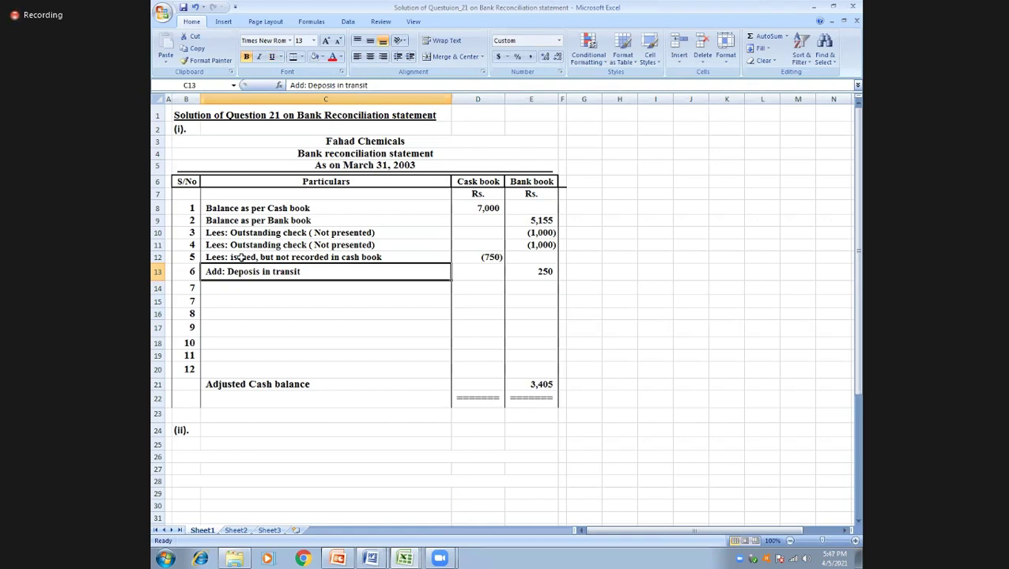
Copy the deposit in transit description from C13 into C14 for item 7.
key(Down)
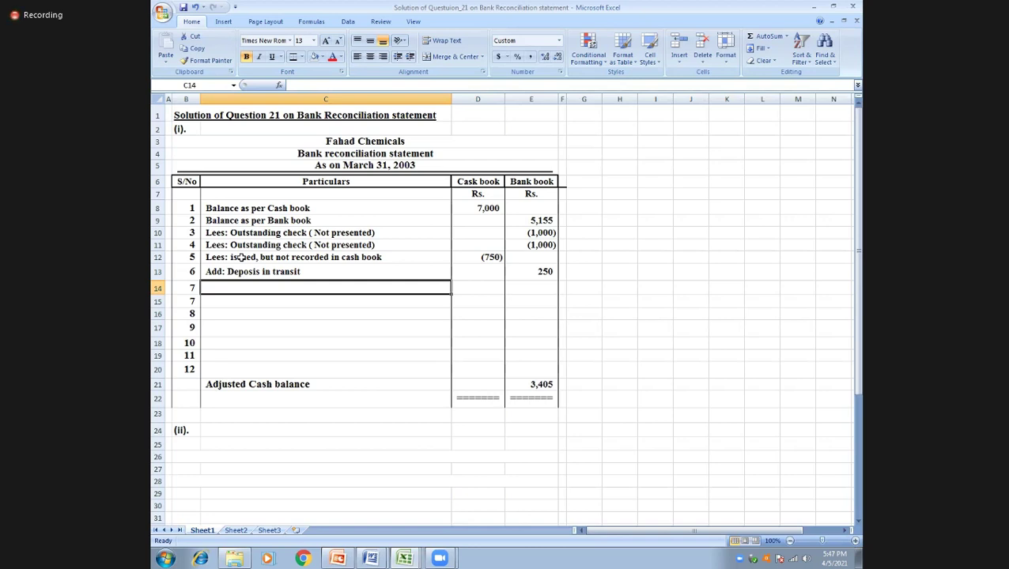
key(Right)
key(Right)
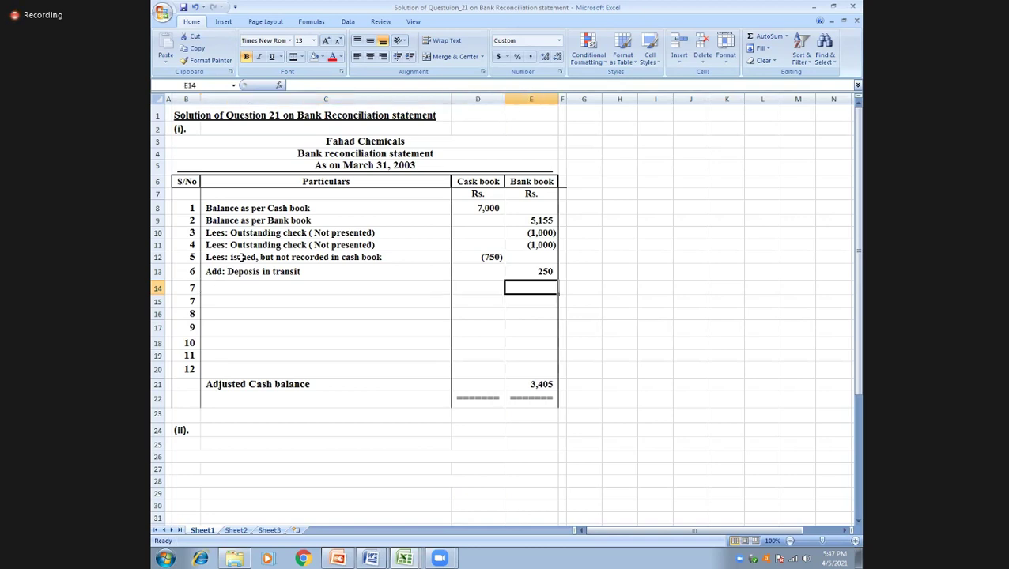
key(Left)
key(Left)
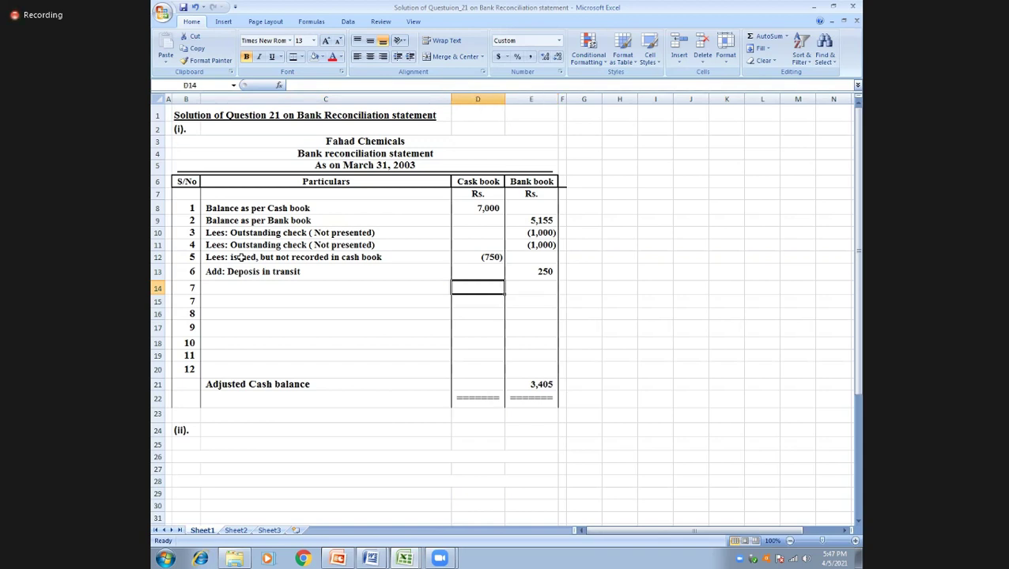
key(Up)
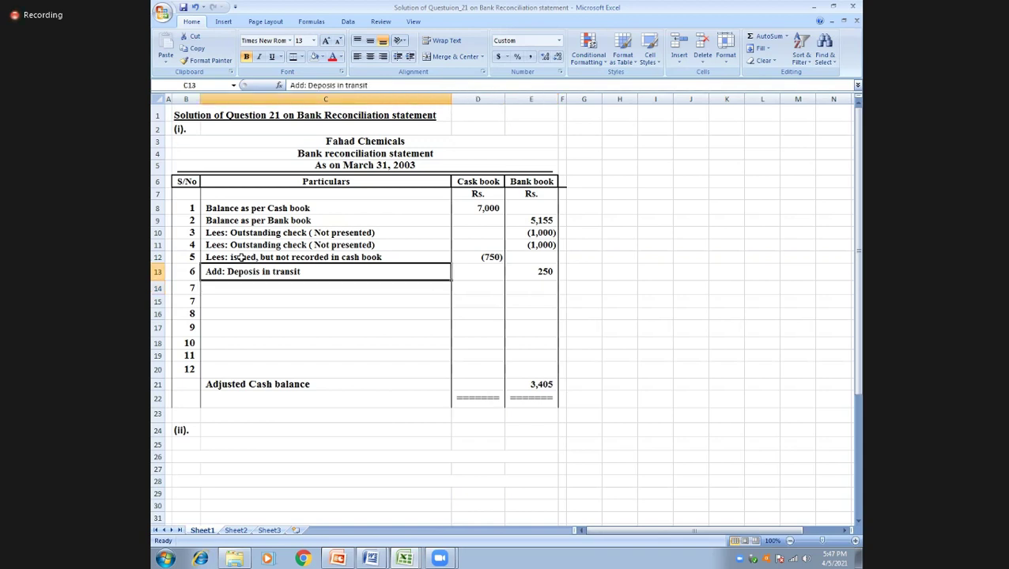
key(ctrl+c)
key(Down)
key(Return)
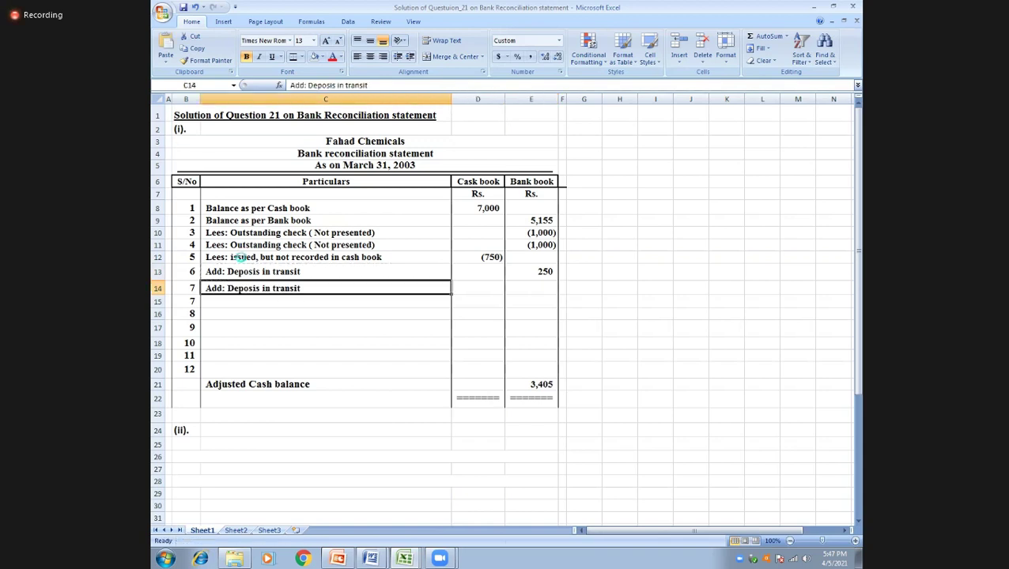
Enter 1600 in E14 as the bank book addition for the item 7 deposit in transit.
key(Right)
key(Right)
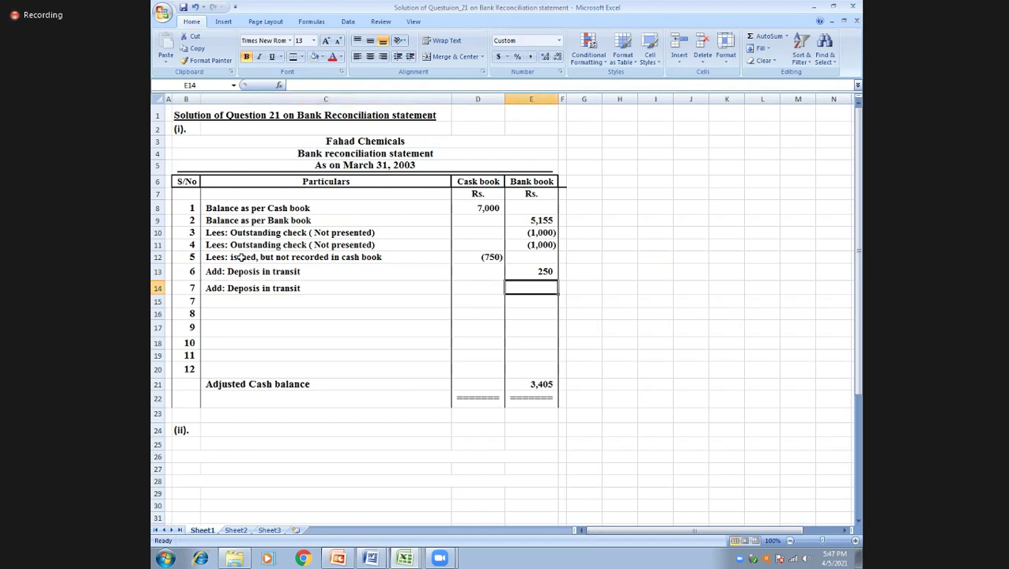
text(1600)
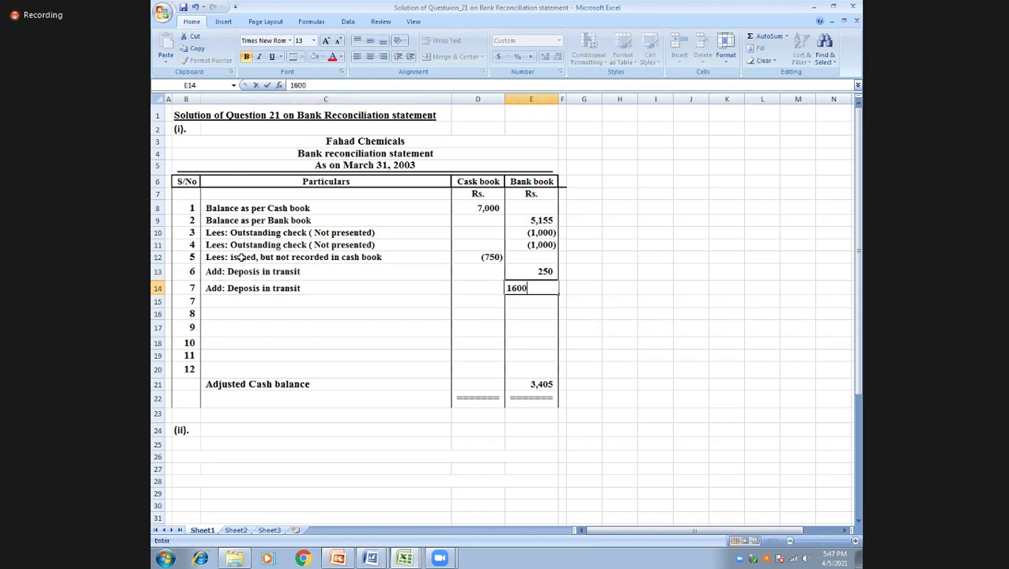
key(Return)
key(Up)
key(Left)
key(Left)
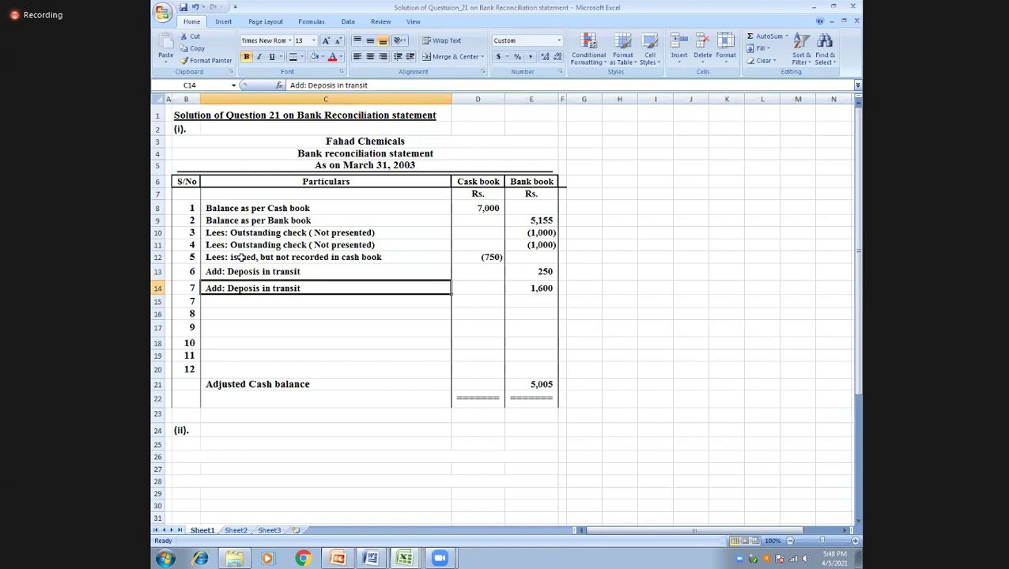
Change the serial number in B15 to 8 and clear the serial numbers in B16 and B17.
key(Down)
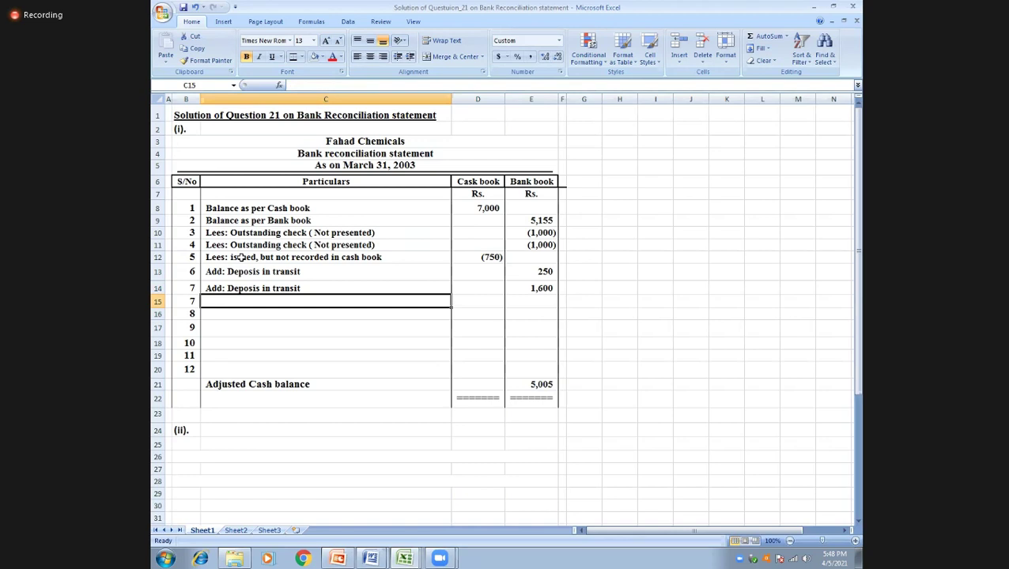
key(Left)
text(8)
key(Return)
key(Up)
key(Down)
key(Delete)
key(Down)
key(Delete)
key(Up)
key(Up)
Enter "add: check deposited but not recorded in cas book" in C15 as the item 8 description.
key(Right)
text(add;)
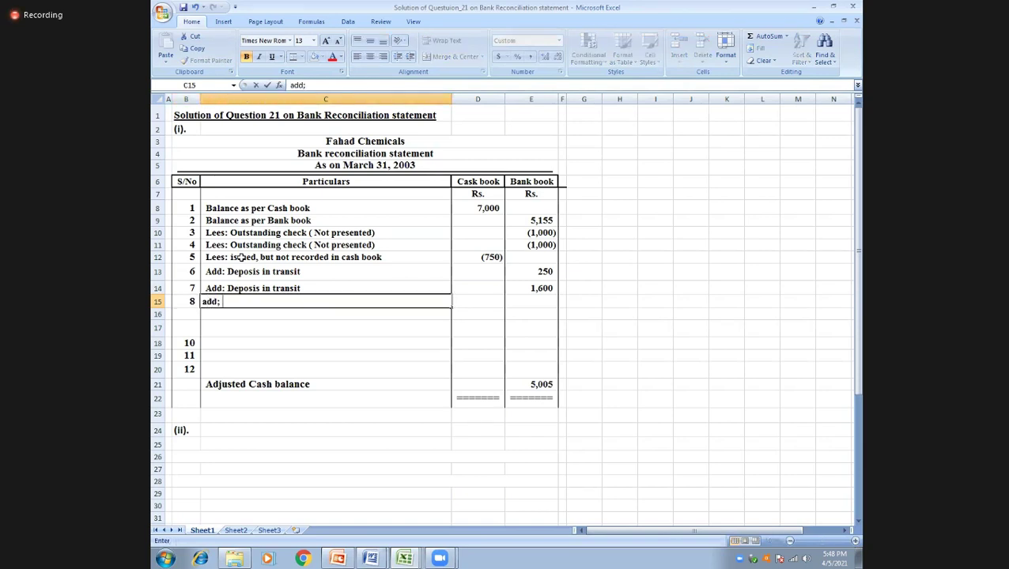
key(BackSpace)
text(:)
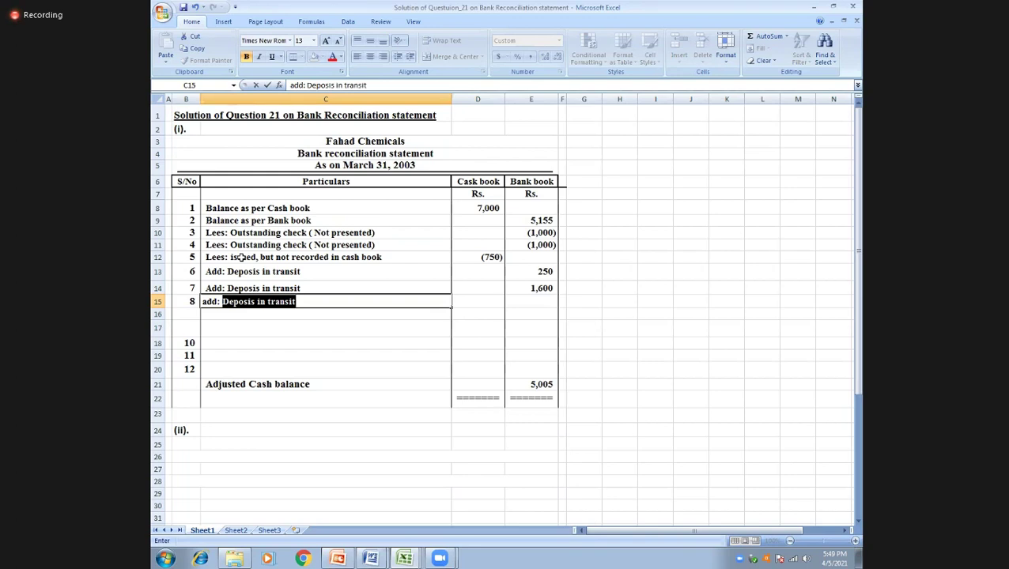
key(BackSpace)
text(check depp)
key(BackSpace)
text(osited but)
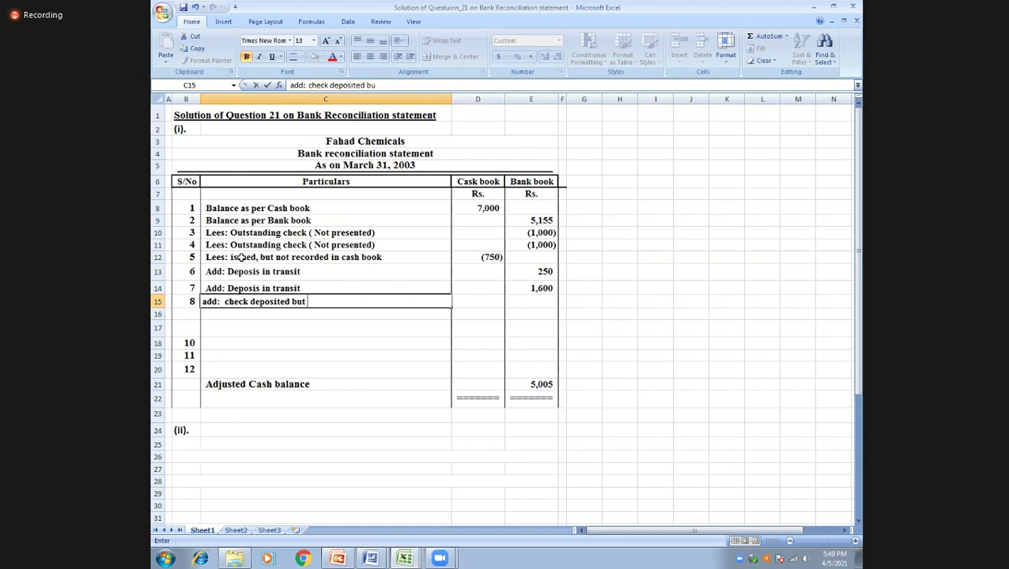
text( not recorded in cas book)
key(Return)
Enter 1000 in D15 as the cash book addition for the item 8 deposited check.
key(Up)
key(Right)
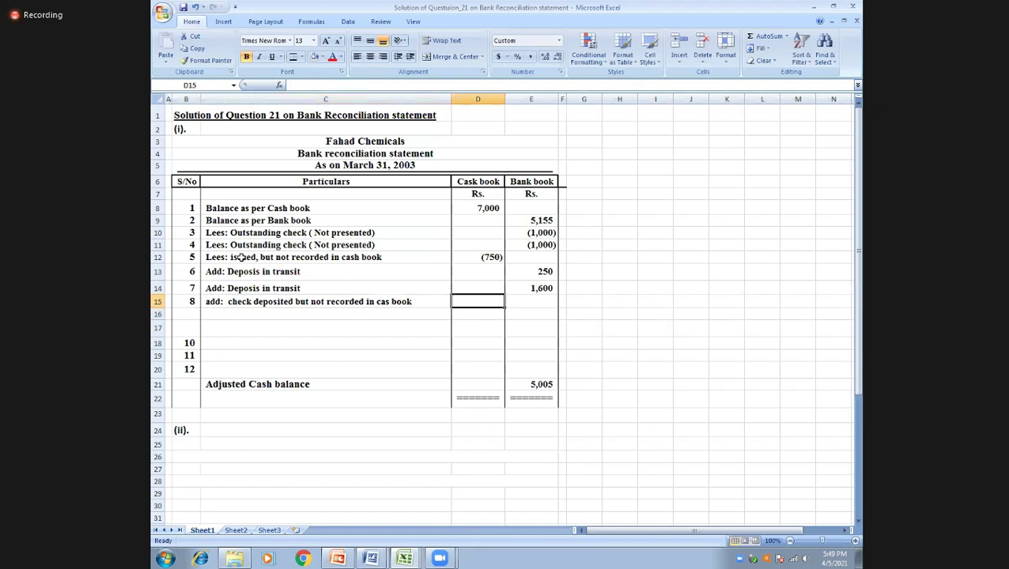
text(1000)
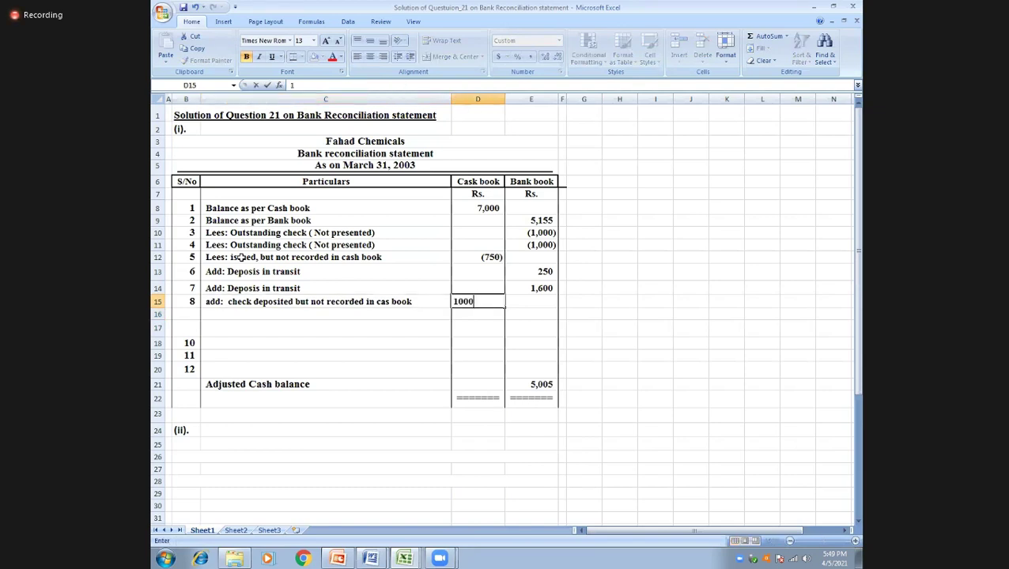
key(Return)
key(Up)
key(Left)
key(Left)
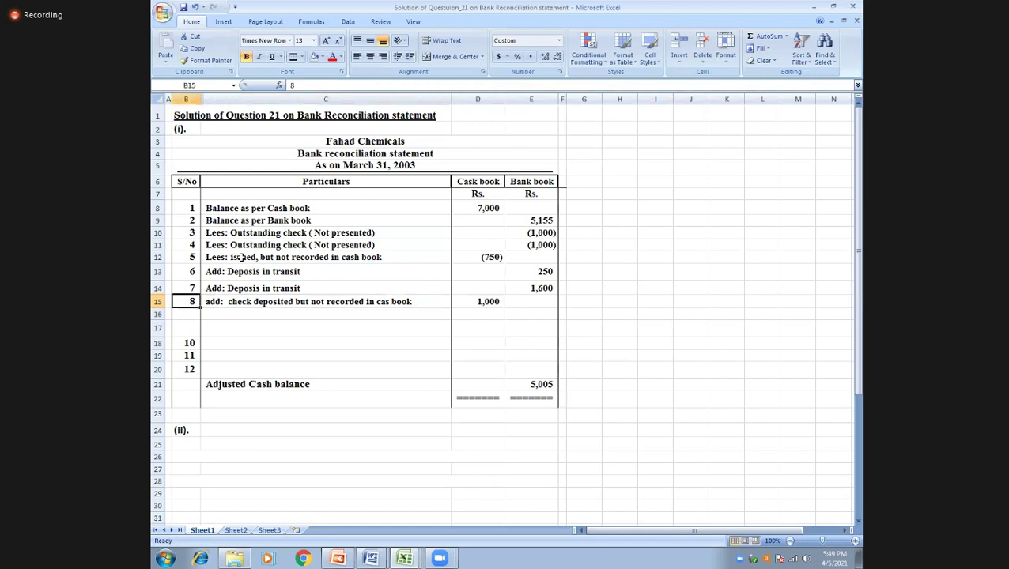
Enter serial number 9 in B16 for the next reconciliation item.
key(Down)
text(9)
key(Return)
key(Up)
Capitalize the first letter of the item 8 description in C15 so it begins with "Add:".
key(Right)
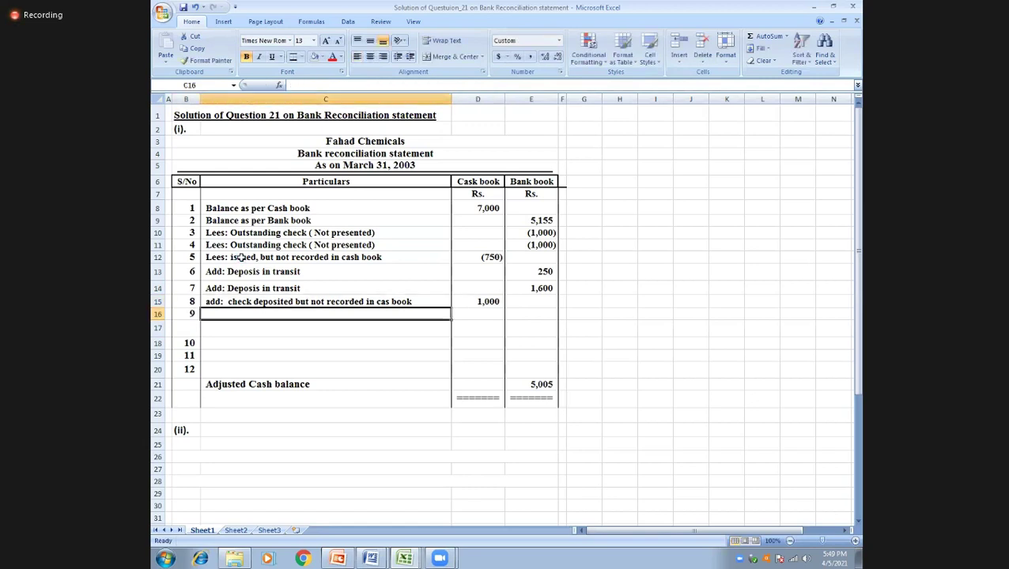
key(Up)
key(F2)
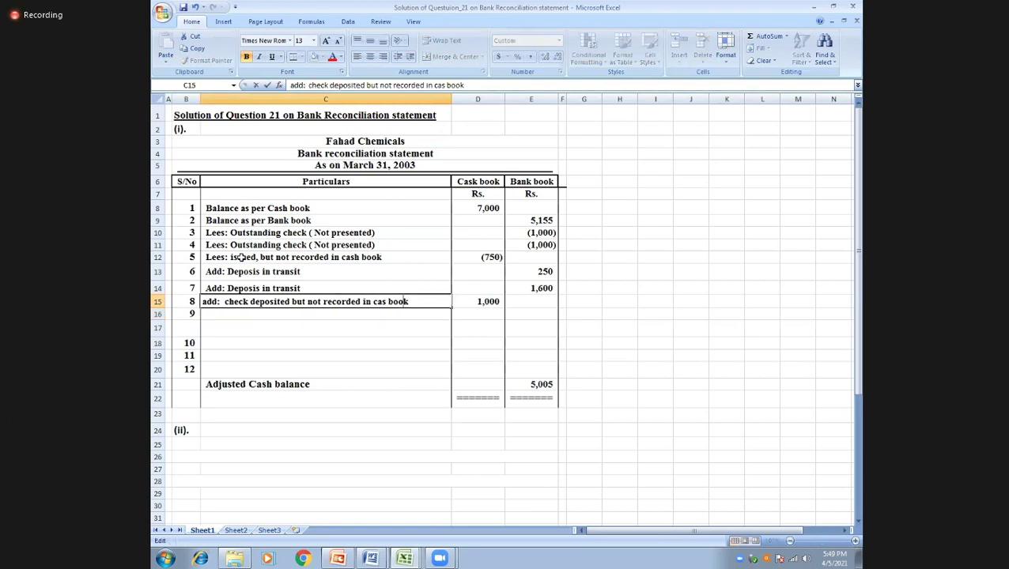
key(ctrl+Left)
key(ctrl+Left)
key(ctrl+Left)
key(ctrl+Left)
key(ctrl+Left)
key(ctrl+Left)
key(ctrl+Left)
key(ctrl+Left)
key(ctrl+Left)
key(Delete)
text(A)
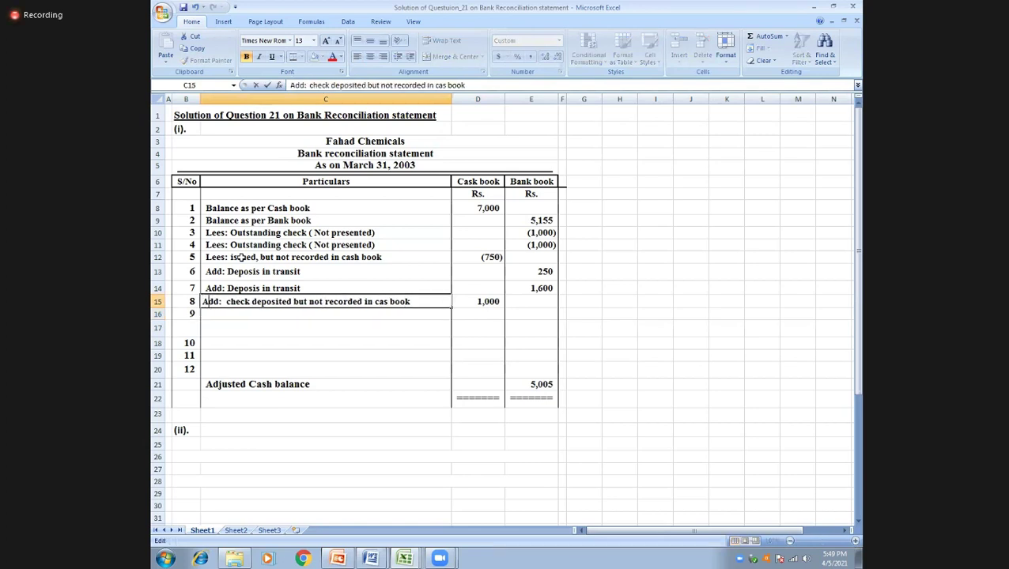
key(Return)
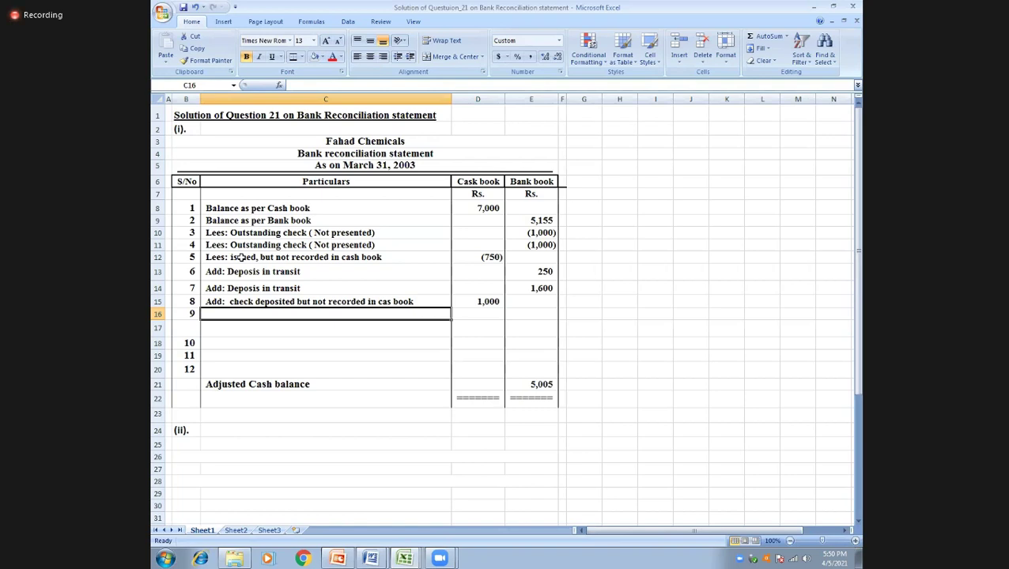
Enter -500 in D16 as the cash book deduction for item 9.
key(Right)
key(Up)
key(Delete)
key(Down)
text(-500)
key(Return)
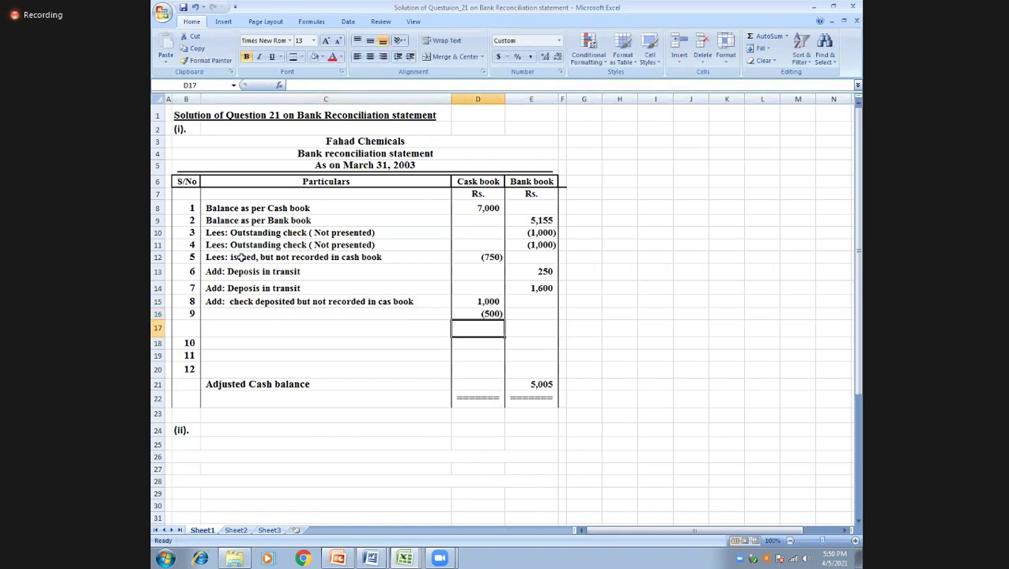
Enter "Less: Debit side of cash book was overcast" in C16 as the item 9 description.
key(Up)
key(Left)
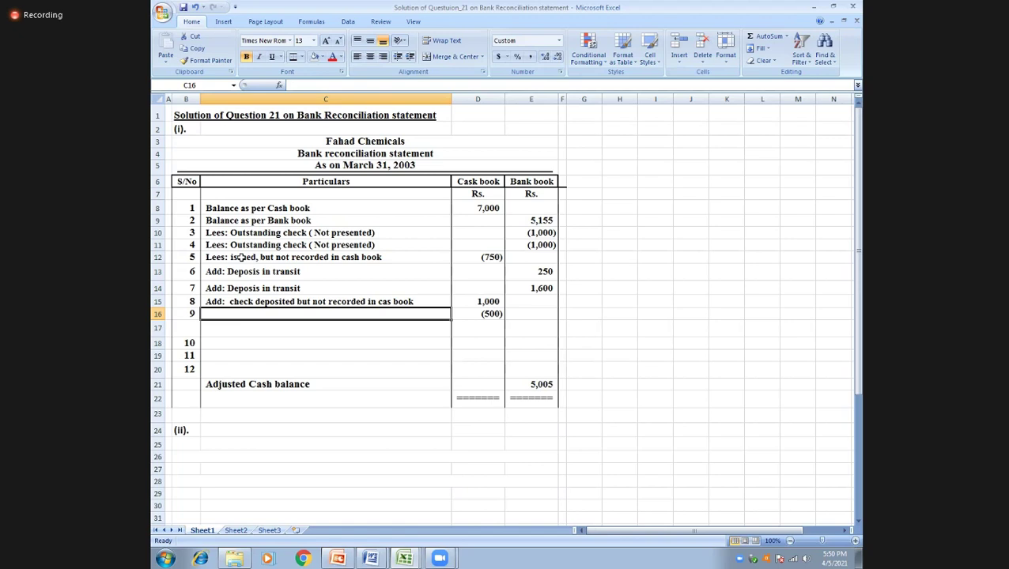
key(Left)
key(Right)
key(BackSpace)
text(Less: )
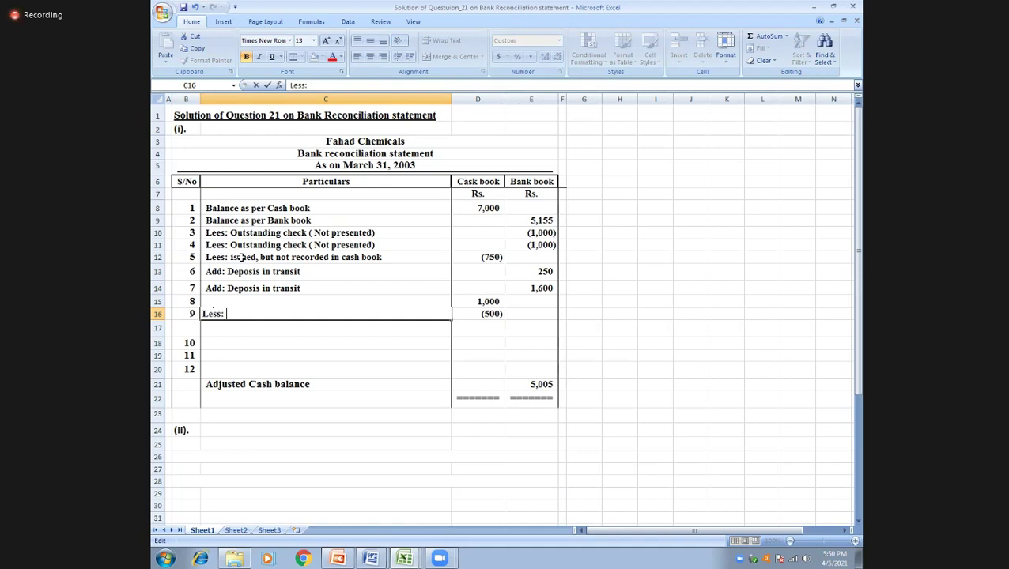
text(De)
text(bit s)
text(ise)
key(BackSpace)
key(BackSpace)
key(BackSpace)
text(ide)
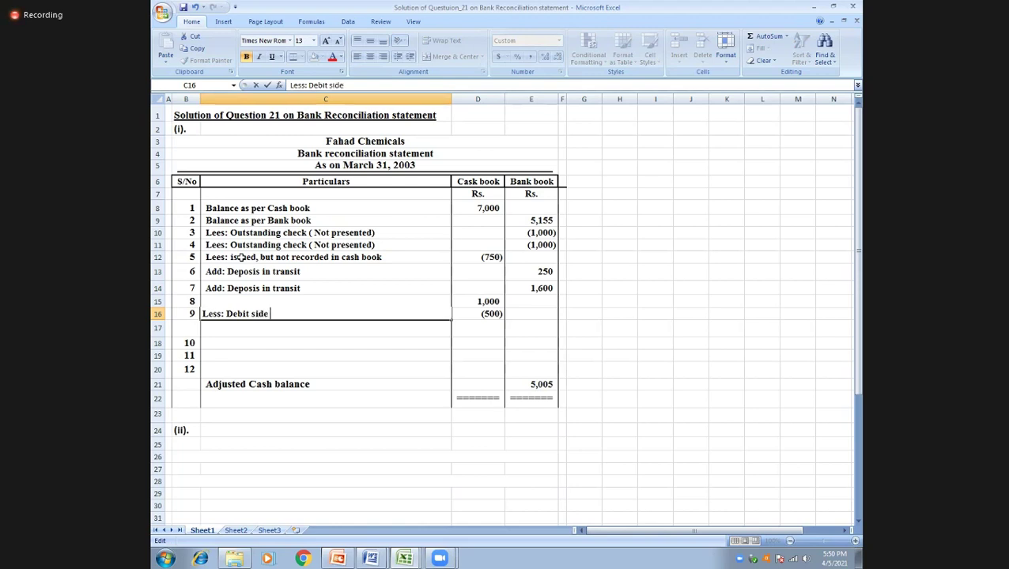
text( of cash book was)
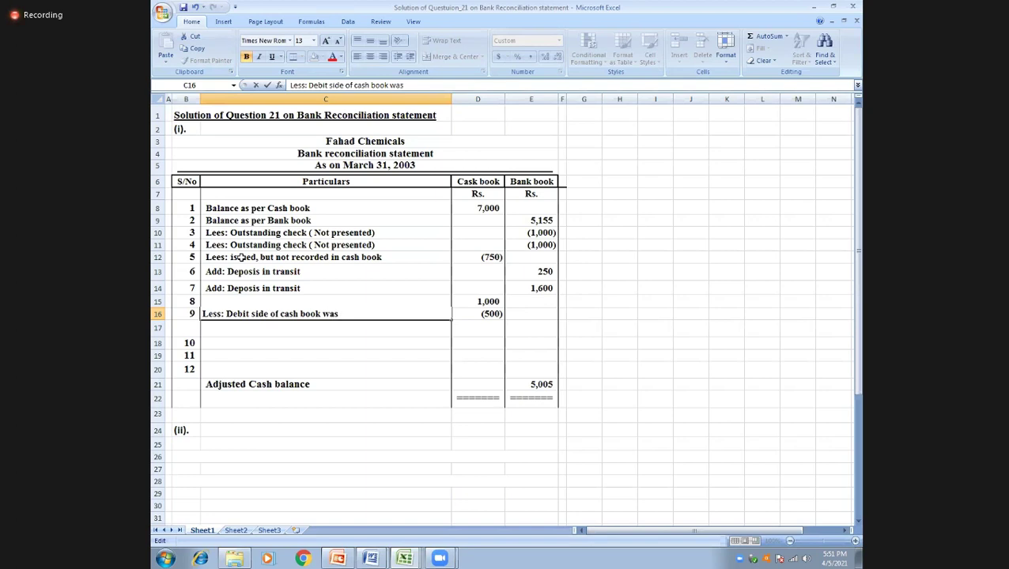
text( overcast)
key(Return)
key(Up)
key(Right)
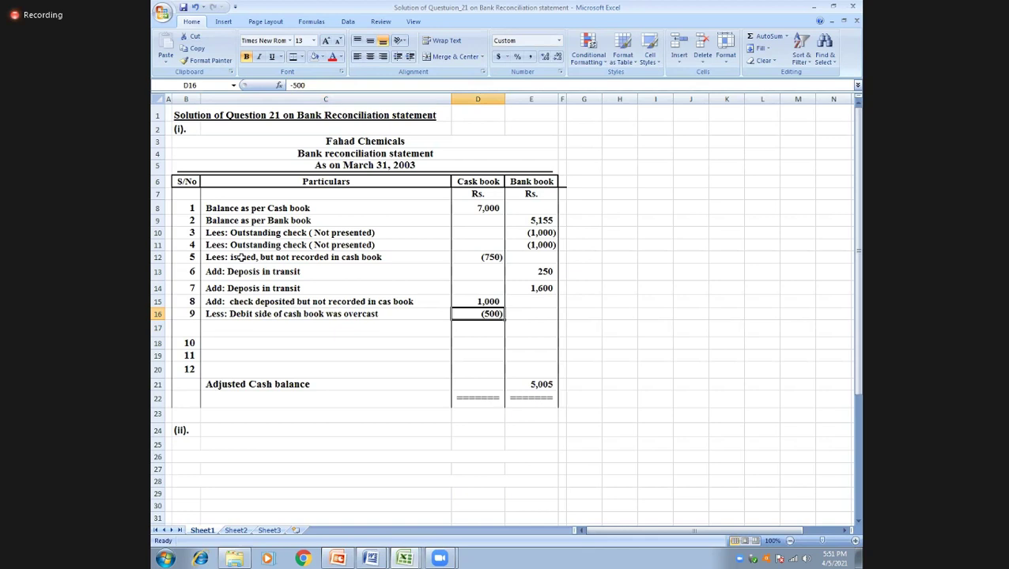
key(Left)
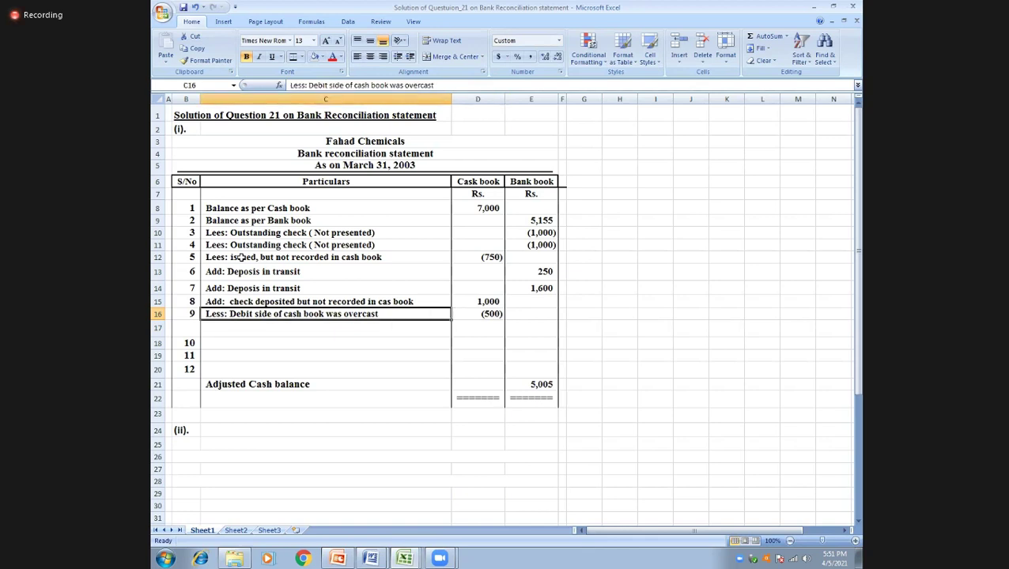
Enter serial number 10 in B17 for the next reconciliation item.
key(Down)
key(Left)
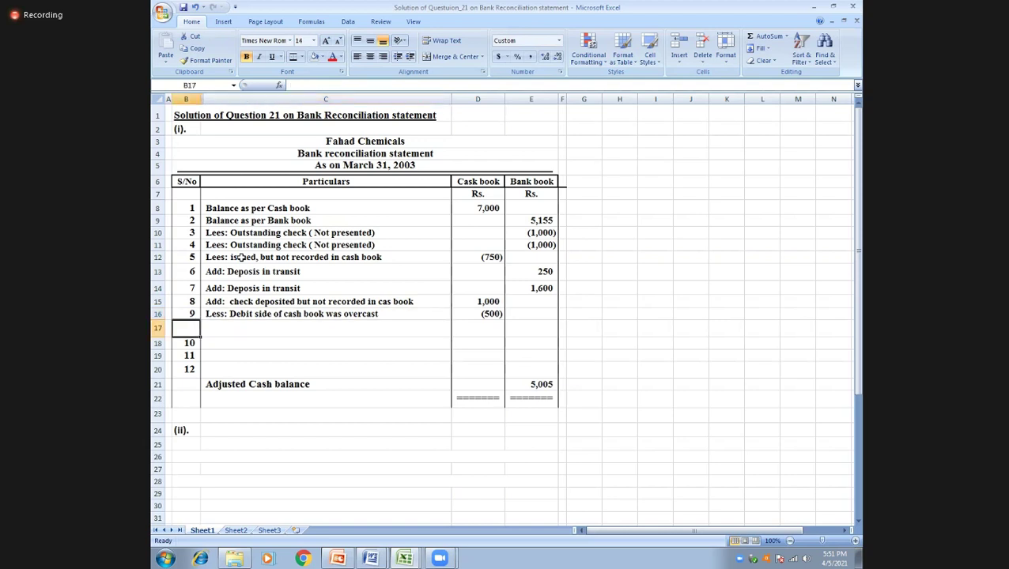
text(10)
key(Return)
key(Up)
key(Right)
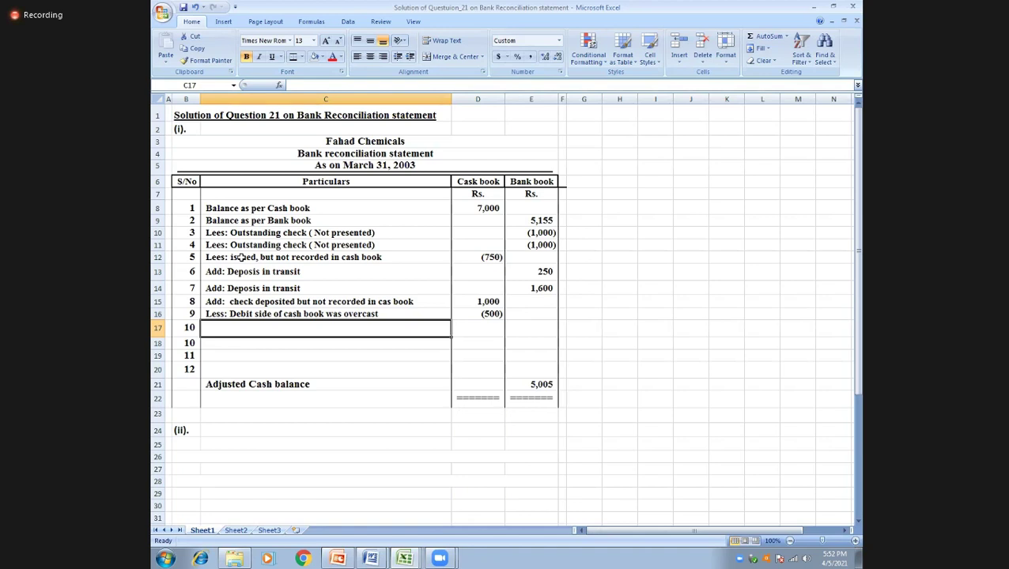
key(Up)
key(Down)
key(Up)
key(Down)
key(Up)
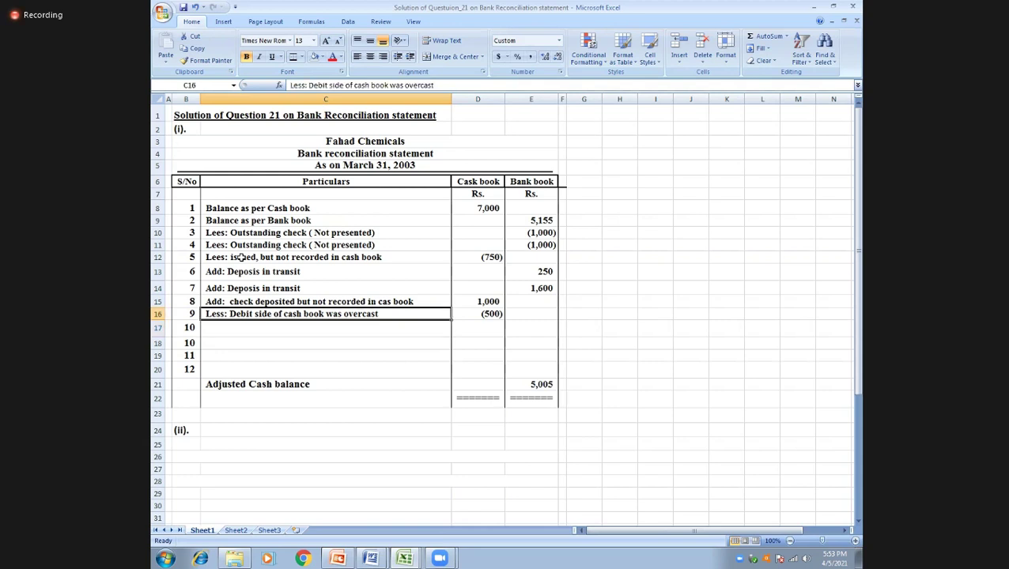
Enter -800 in D17 as the cash book deduction for item 10.
key(Down)
key(Right)
text(-8)
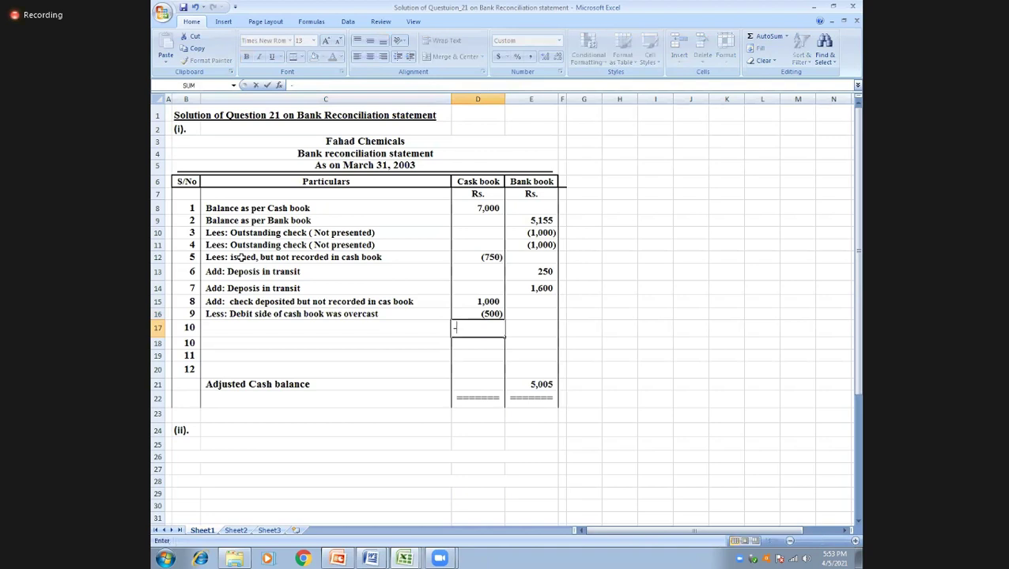
text(00)
key(Return)
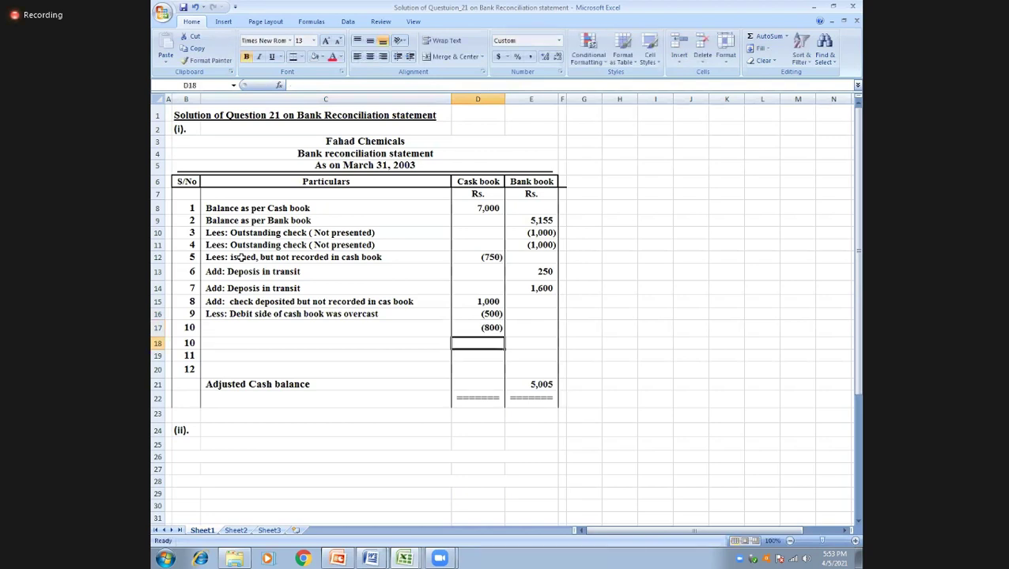
Copy the item 9 description from C16 into C17 for item 10.
key(Up)
key(Left)
key(Up)
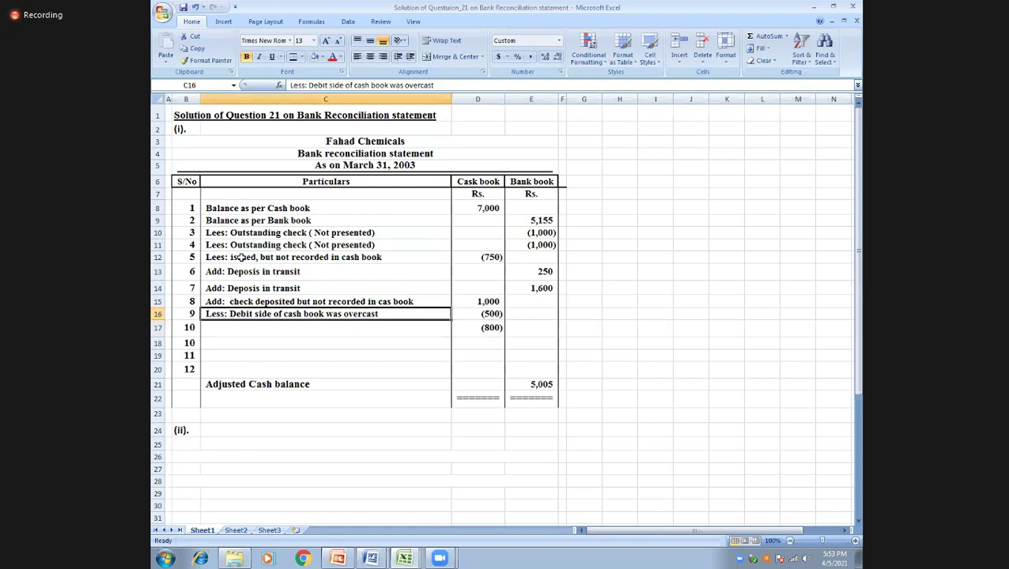
key(ctrl+c)
key(Down)
key(Return)
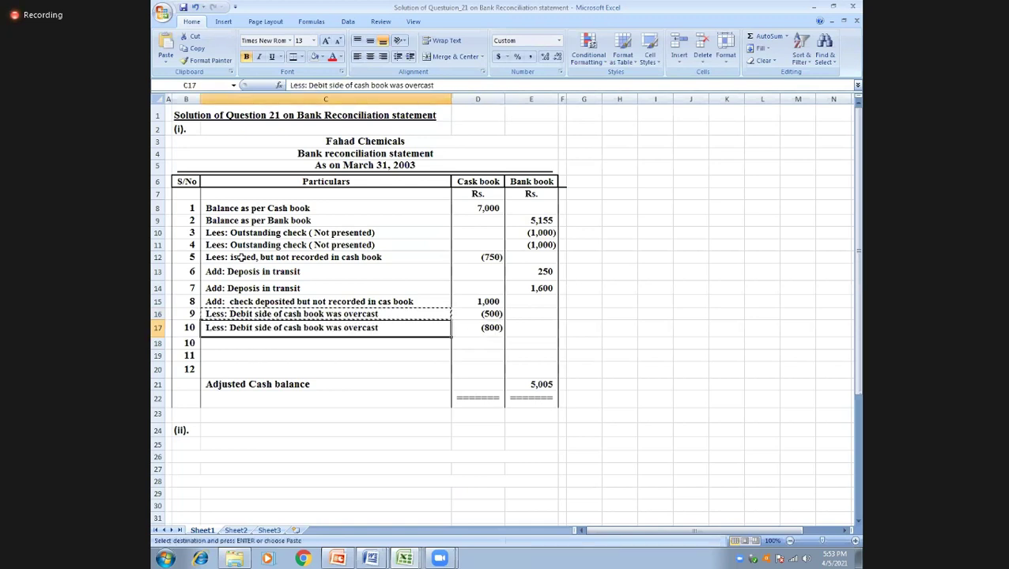
Replace the word "Debit" with "credit" in the item 10 description in C17.
key(F2)
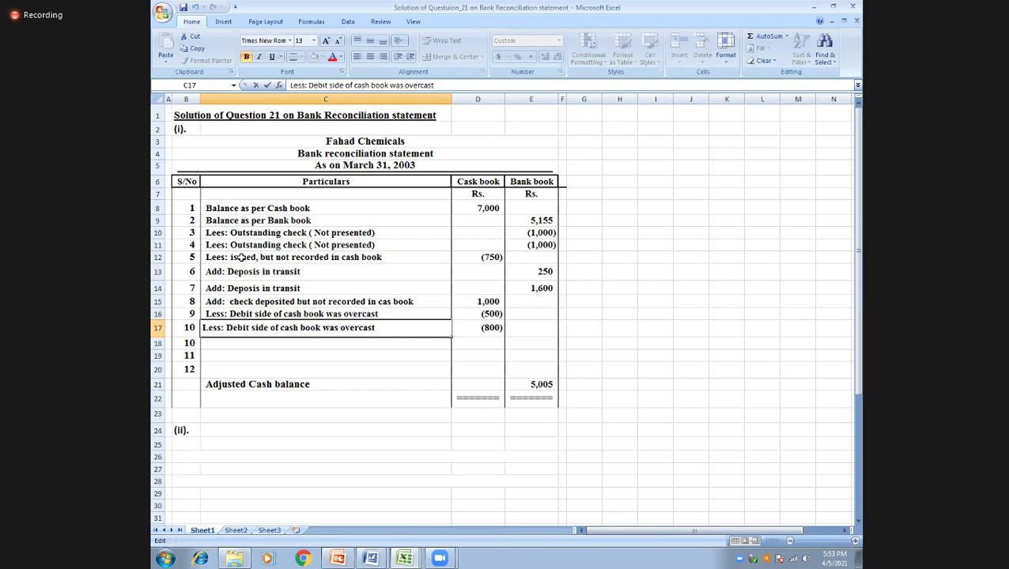
key(Left)
key(Left)
key(Left)
key(Left)
key(Left)
key(Left)
key(Left)
key(Left)
key(Left)
key(Left)
key(Left)
key(Left)
key(Left)
key(Left)
key(Left)
key(Left)
key(Left)
key(Left)
key(Left)
key(Left)
key(Left)
key(Left)
key(Left)
key(Left)
key(Left)
key(Left)
key(Left)
key(Left)
key(Left)
key(Left)
key(Right)
key(Right)
key(Right)
key(Right)
key(Right)
key(BackSpace)
key(BackSpace)
key(BackSpace)
key(BackSpace)
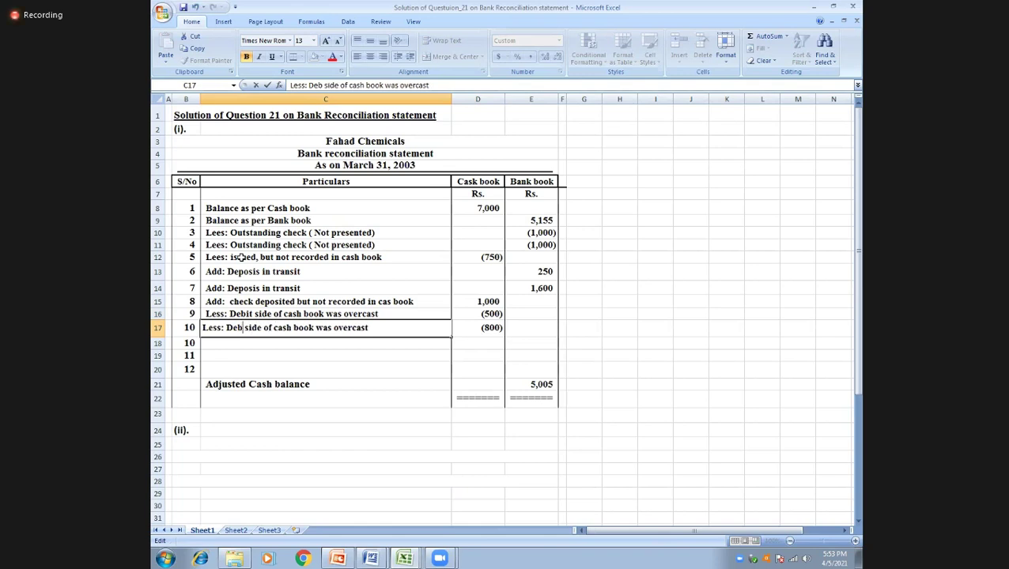
key(BackSpace)
text(cred)
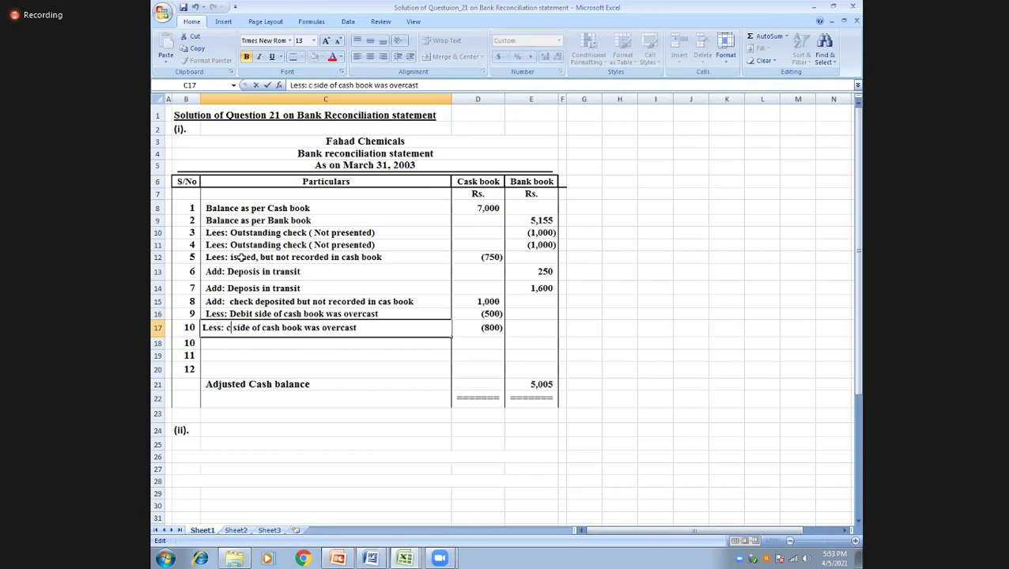
text(it)
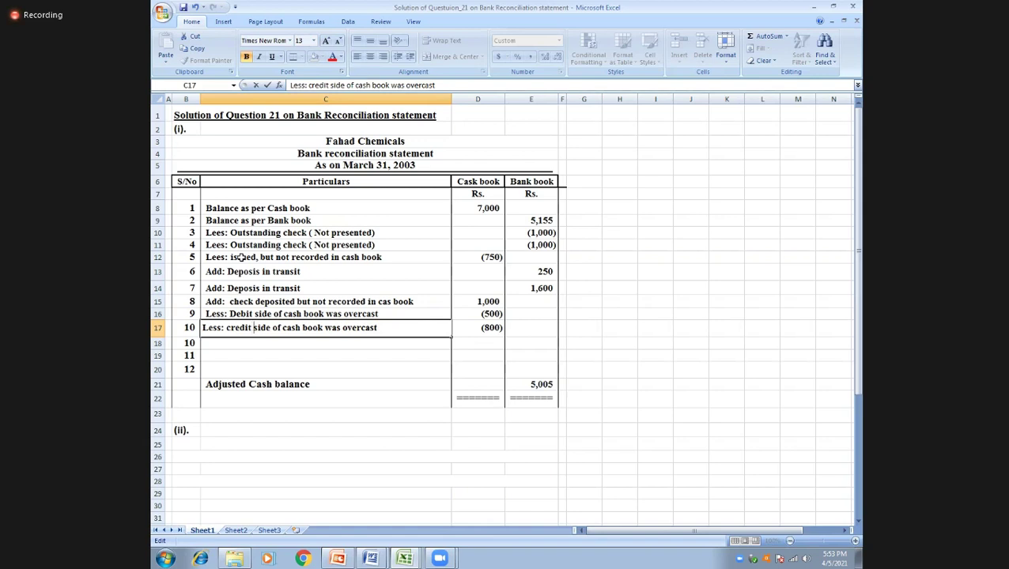
Replace the word "overcast" with "undercasted" at the end of the item 10 description in C17.
key(Right)
key(Right)
key(Right)
key(Right)
key(Right)
key(Right)
key(Right)
key(Right)
key(Right)
key(Right)
key(Right)
key(Right)
key(Right)
key(Right)
key(Right)
key(Right)
key(Right)
key(Right)
key(Right)
key(Right)
key(Right)
key(Right)
key(Right)
key(Right)
key(Right)
key(Right)
key(Right)
key(Right)
key(Right)
key(Right)
key(Right)
key(BackSpace)
key(BackSpace)
key(BackSpace)
key(BackSpace)
key(BackSpace)
key(BackSpace)
key(BackSpace)
key(BackSpace)
text(undercasted)
key(Return)
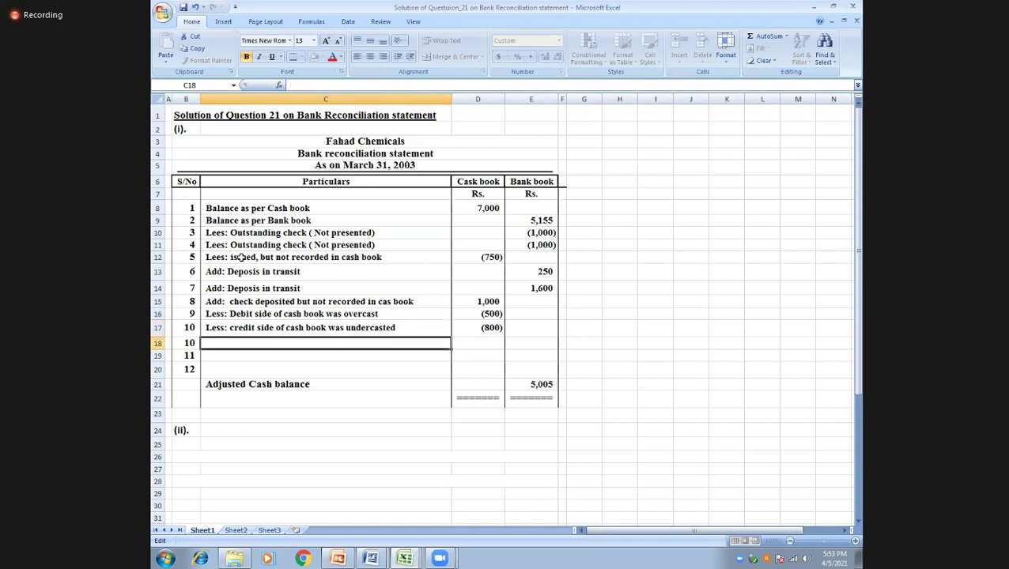
Set the serial number in B18 to 11.
key(Up)
key(Down)
key(Left)
text(11)
key(Return)
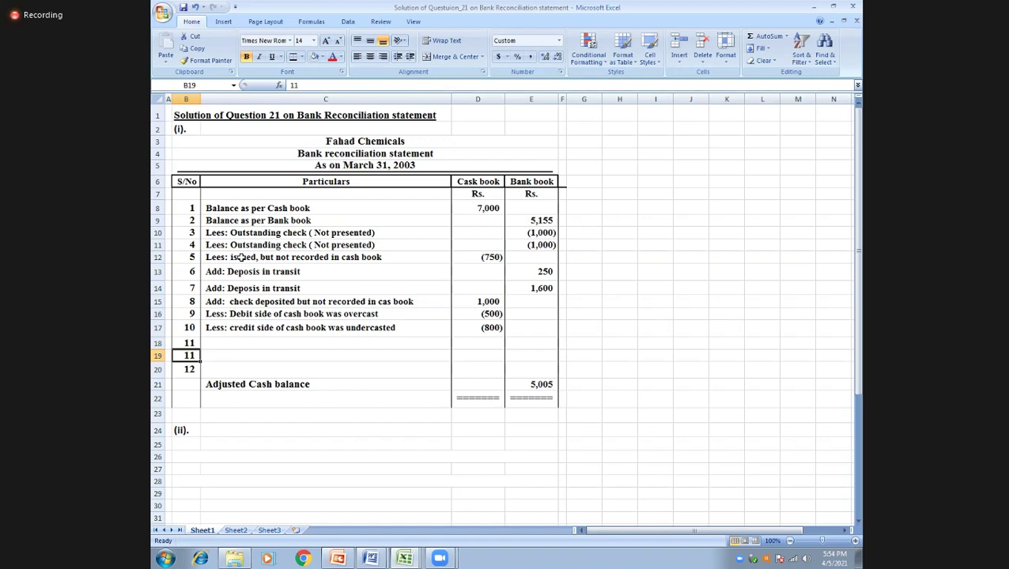
text(12)
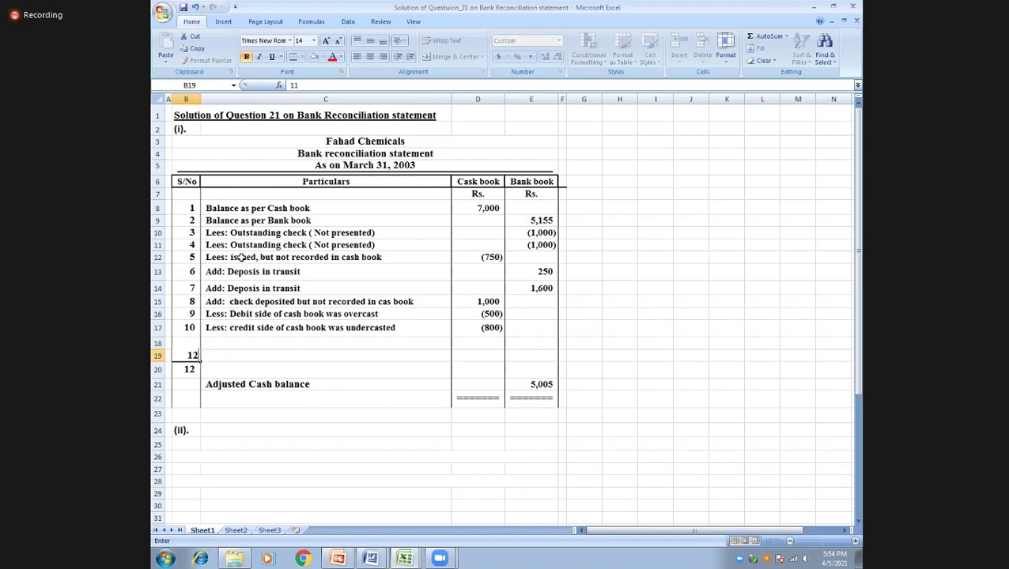
key(Return)
key(ctrl+z)
Enter "Add; Bank interest inome" in C18 as the item 11 description.
key(Up)
key(Right)
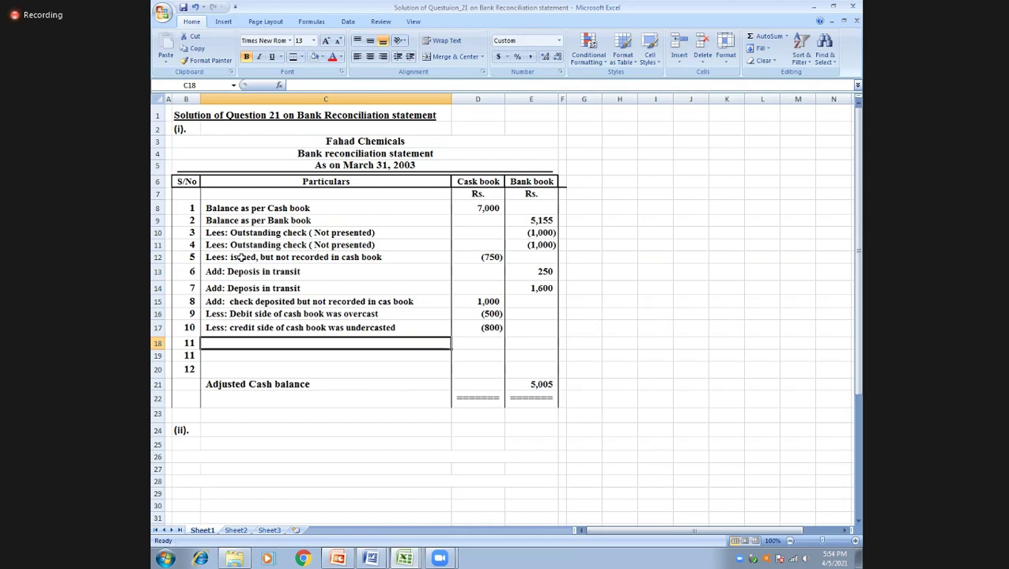
text(Ad)
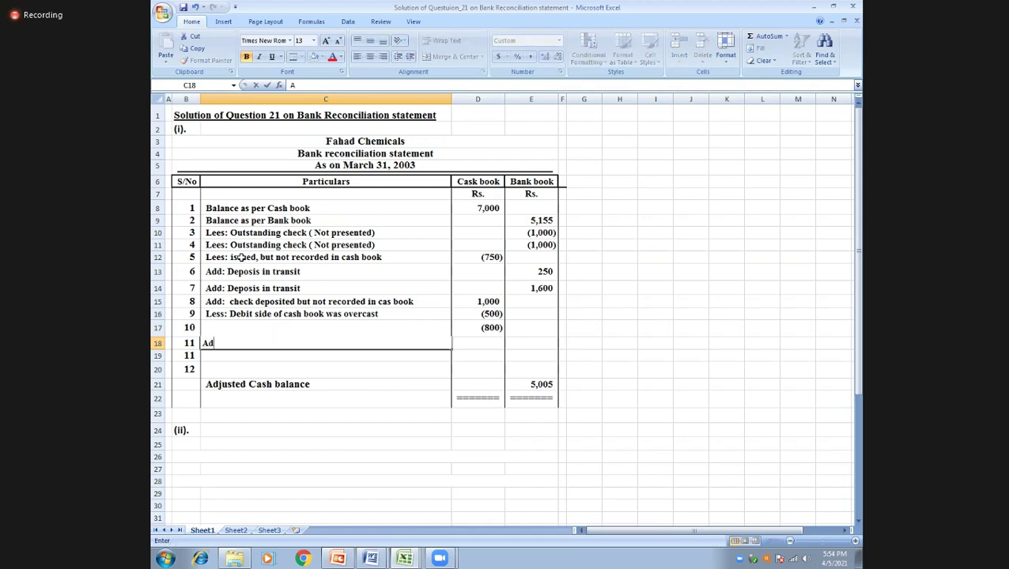
text(d; Bank inte)
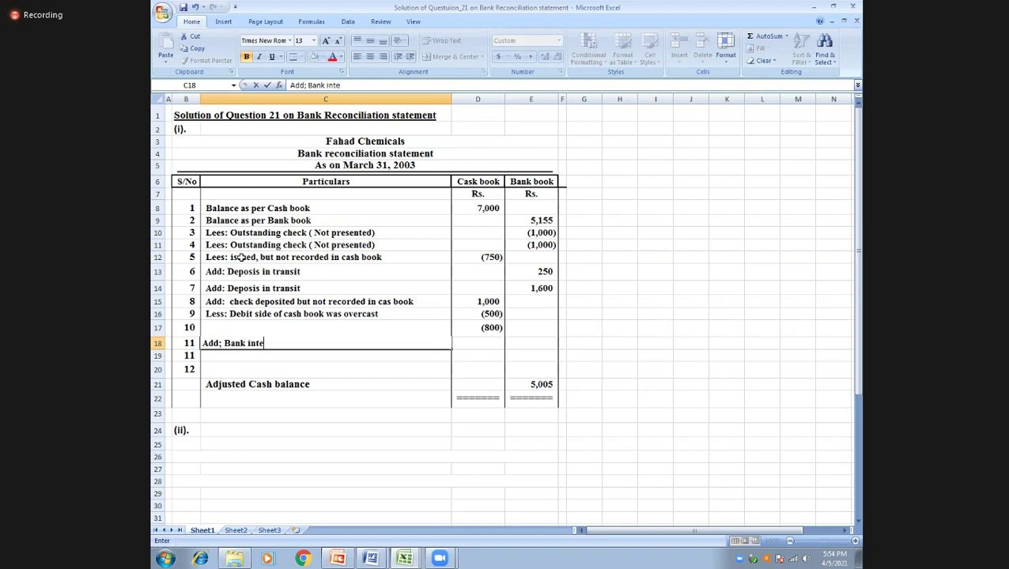
text(rest inome)
key(Return)
Enter 150 in D18 as the cash book addition for the bank interest income.
key(Up)
key(Right)
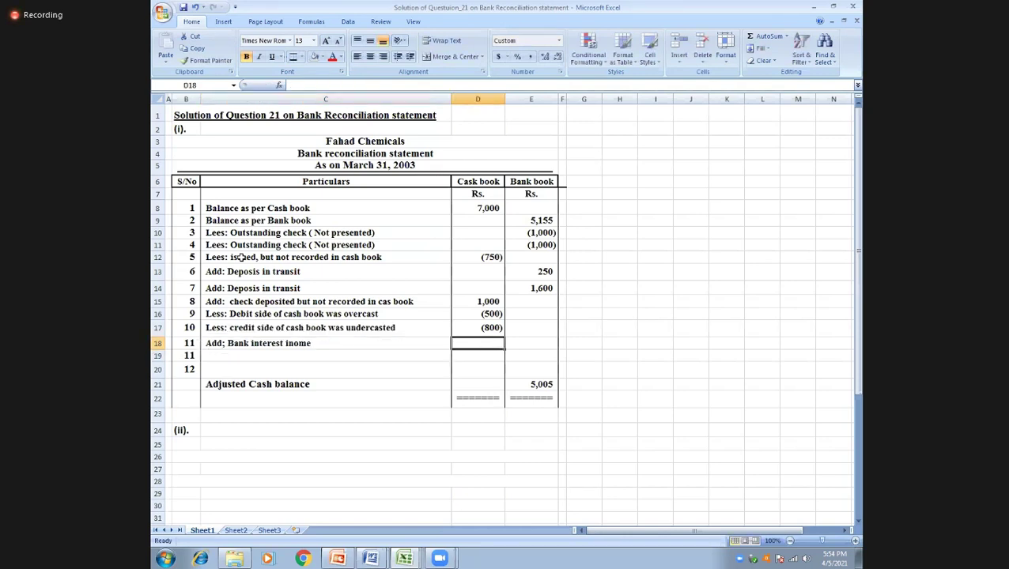
text(150)
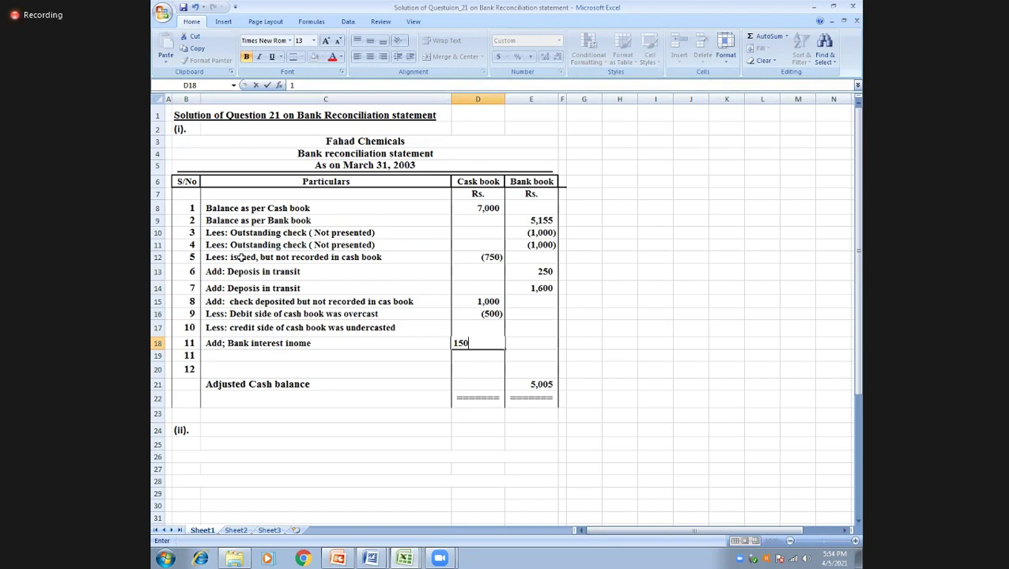
key(Return)
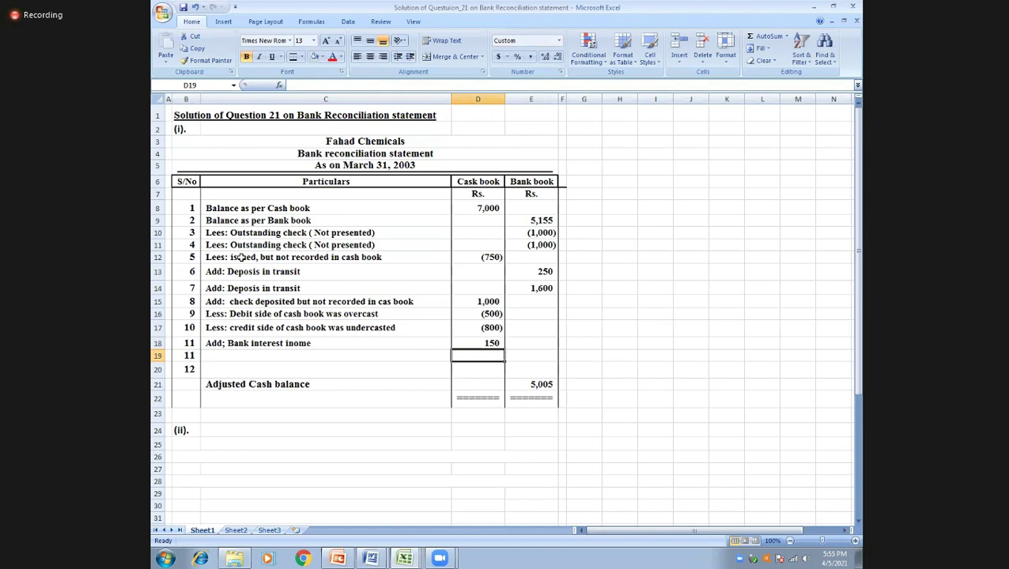
Enter "less: interest expense" in C19 as the description of the item below the bank interest income.
key(Left)
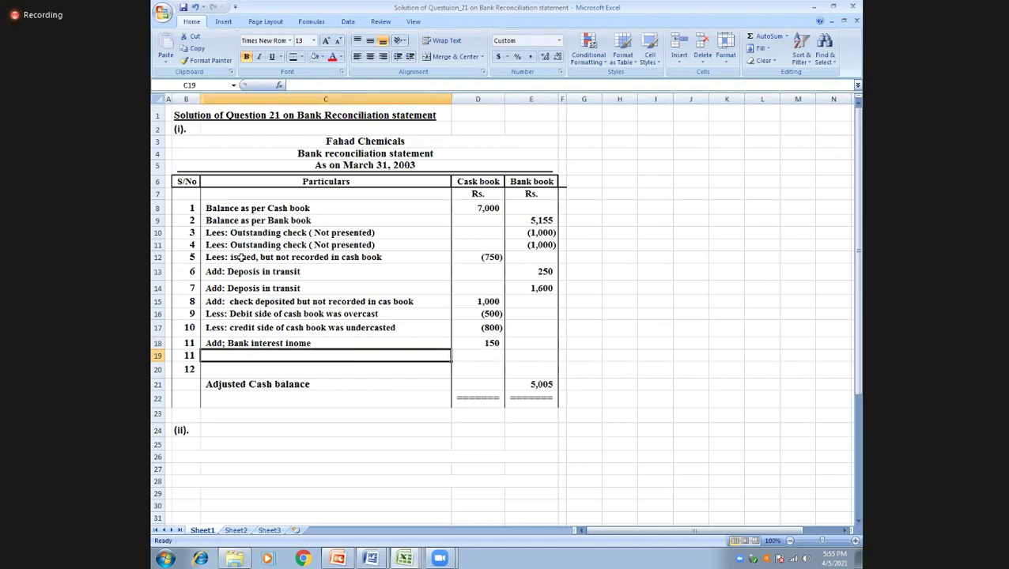
key(Up)
key(Down)
text(les)
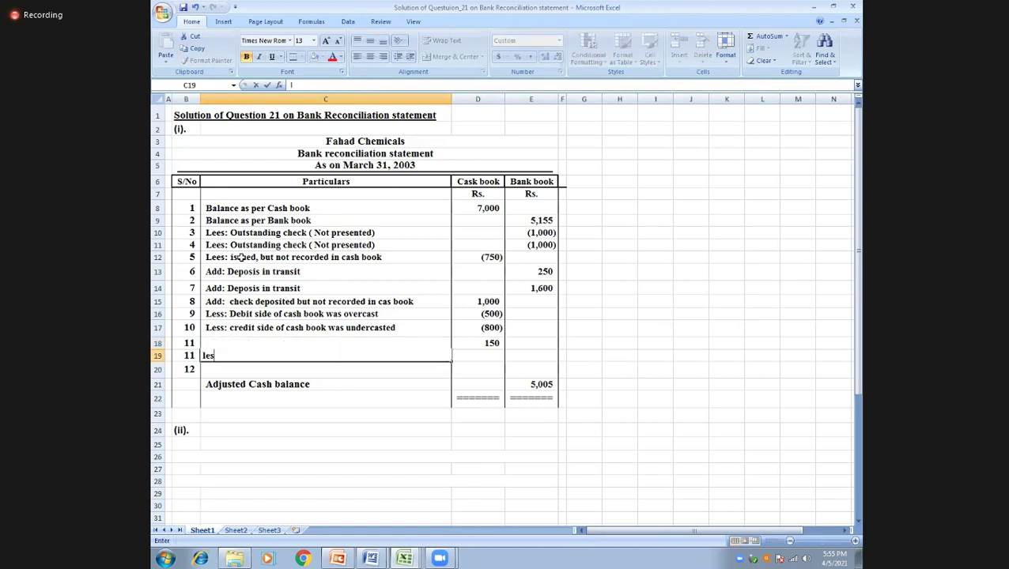
text(s: interest expense)
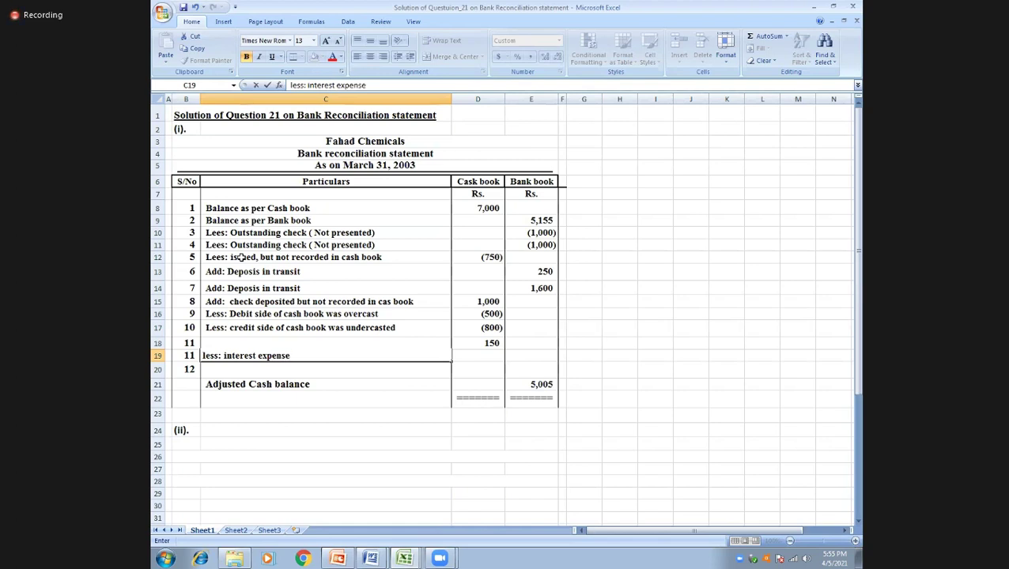
Enter -50 in D19 as the cash book deduction for the interest expense.
key(Tab)
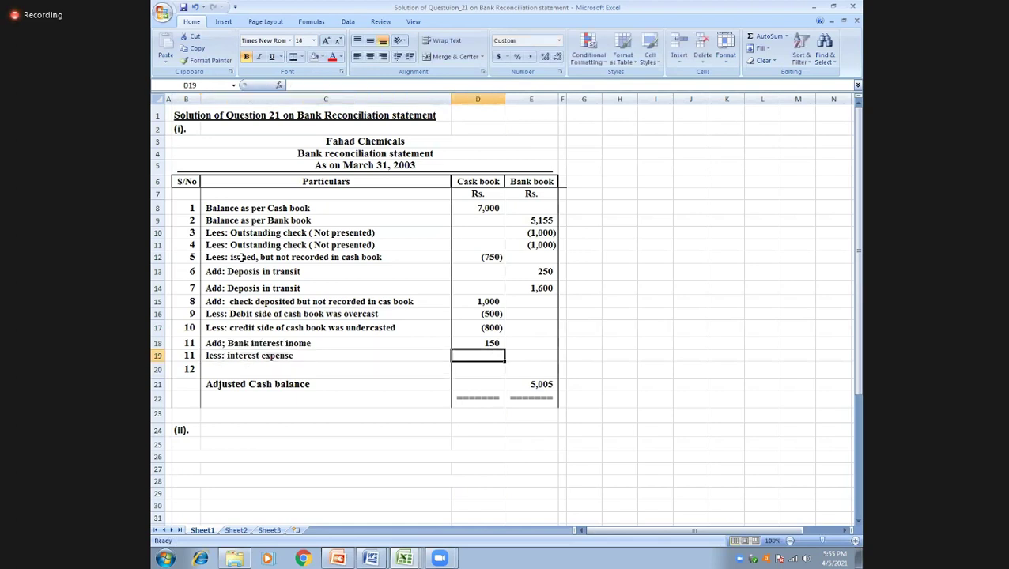
text(-50)
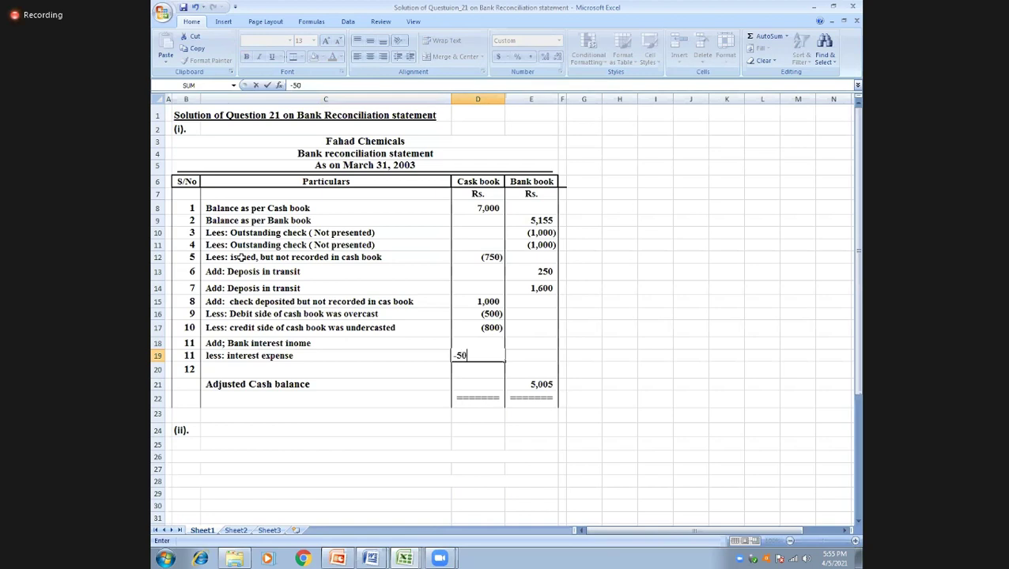
key(Return)
key(Left)
key(Left)
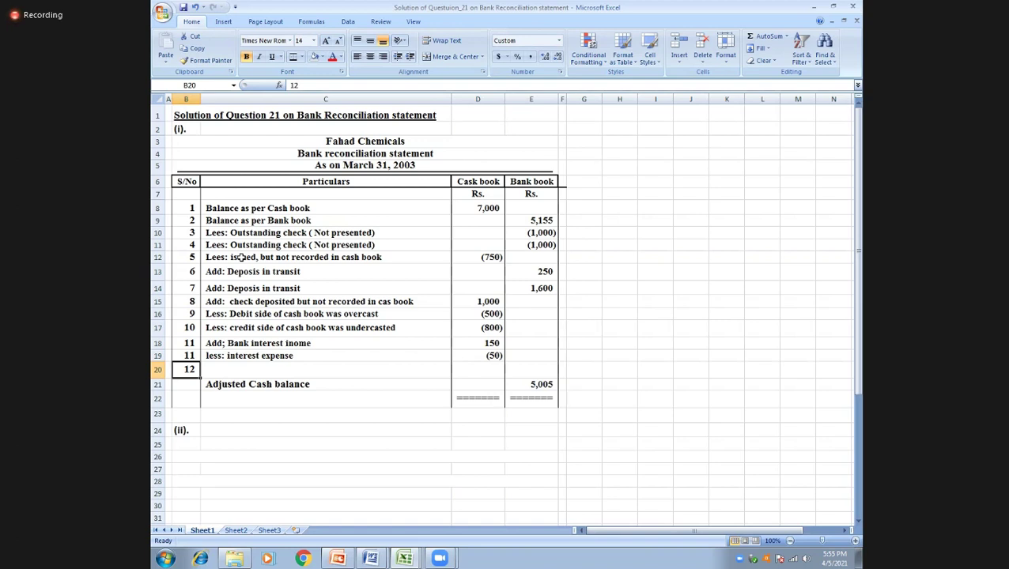
Enter "Add; Divided income" in C20 as the item 12 description, reusing the bank interest income text from C18.
key(Up)
key(Right)
key(Up)
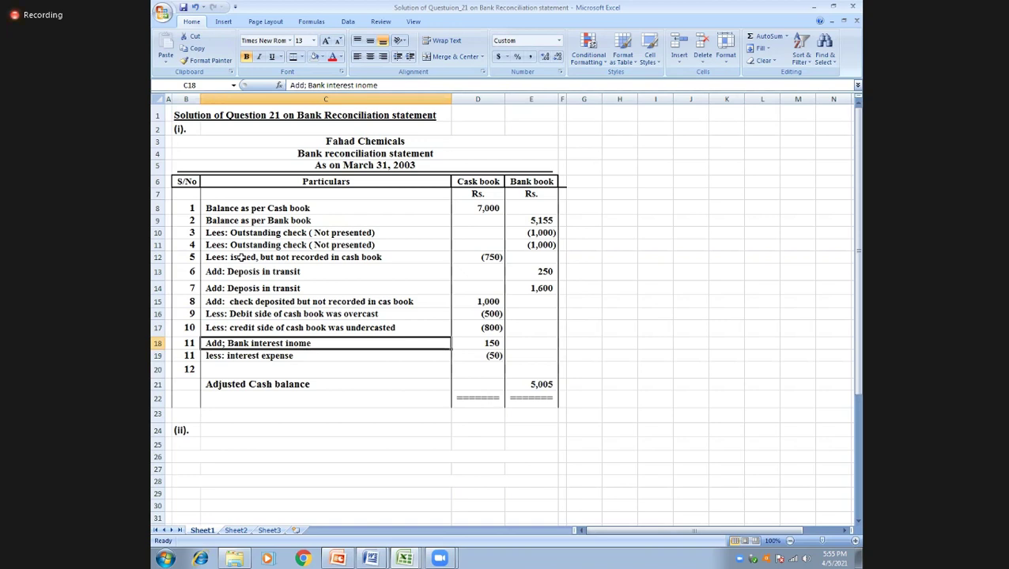
key(ctrl+c)
key(Down)
key(Down)
key(Return)
key(F2)
key(BackSpace)
key(BackSpace)
key(BackSpace)
key(BackSpace)
key(BackSpace)
key(BackSpace)
key(BackSpace)
key(BackSpace)
key(BackSpace)
key(BackSpace)
key(BackSpace)
key(BackSpace)
key(BackSpace)
key(BackSpace)
key(BackSpace)
key(BackSpace)
key(BackSpace)
key(BackSpace)
key(BackSpace)
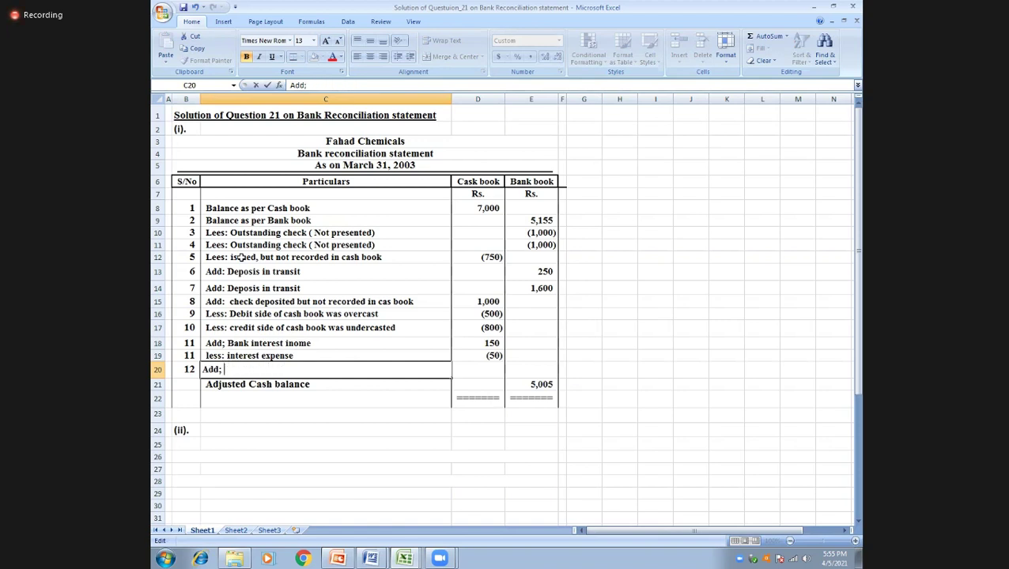
text(Divided inc)
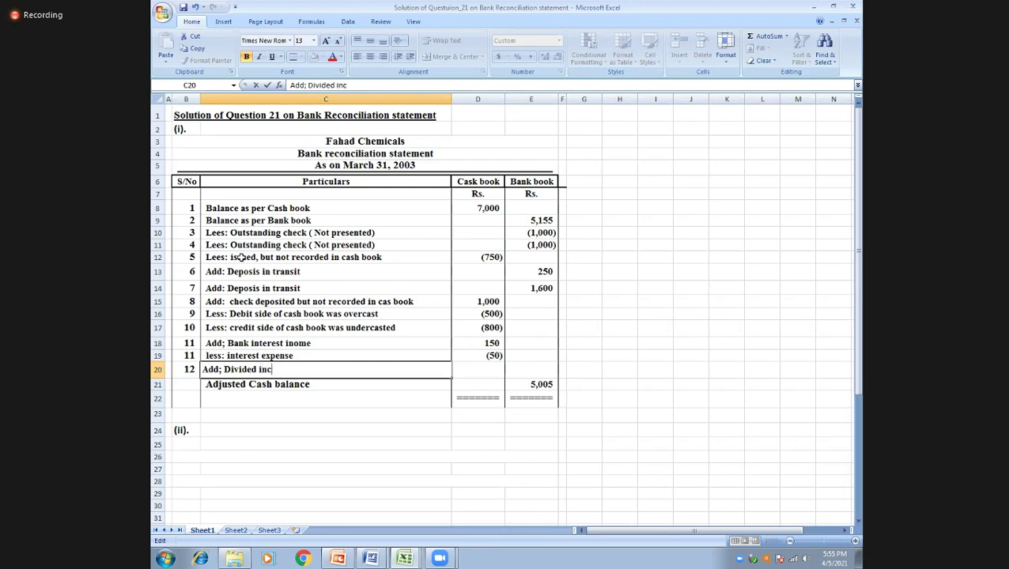
text(ome)
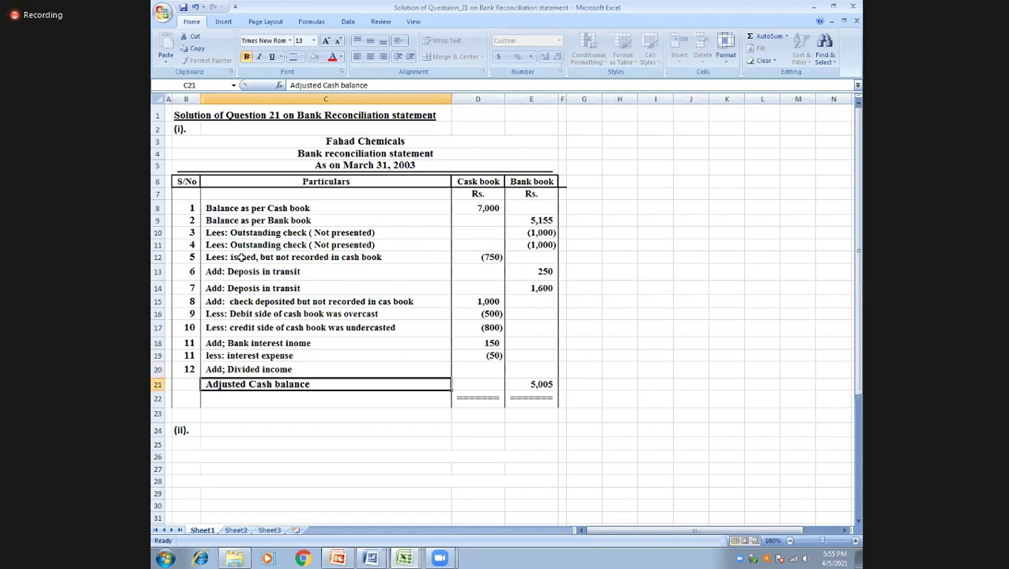
Enter 1000 in D20 as the cash book addition for the dividend income.
key(Tab)
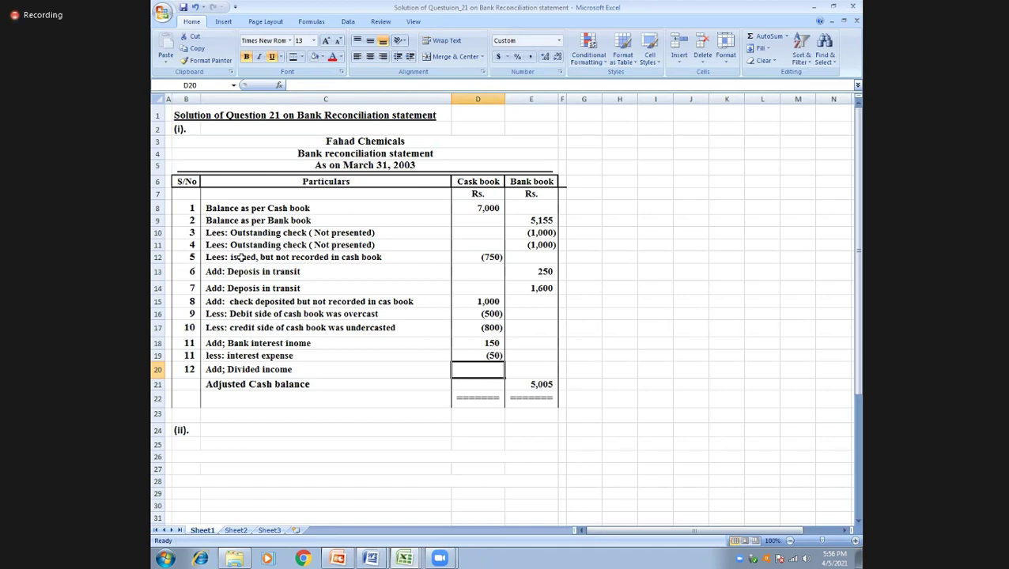
text(1000)
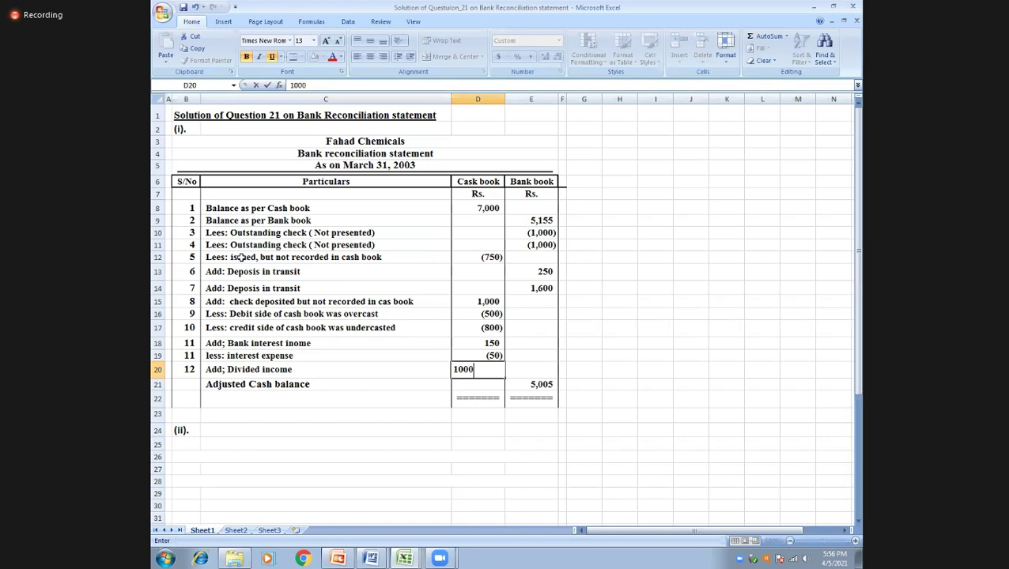
key(Return)
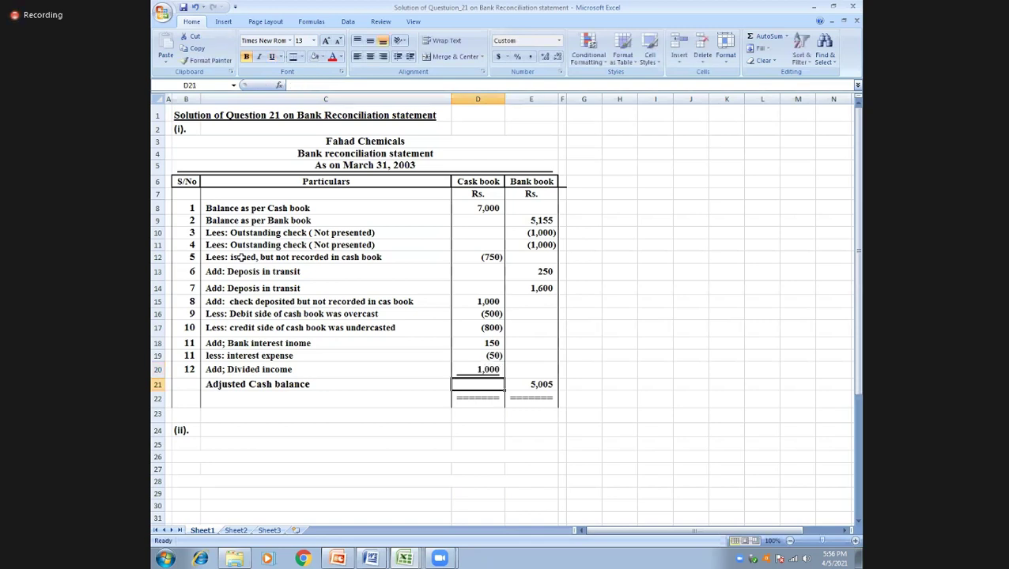
Insert three entire rows above the Adjusted Cash balance row to make room for more items.
key(Left)
key(Up)
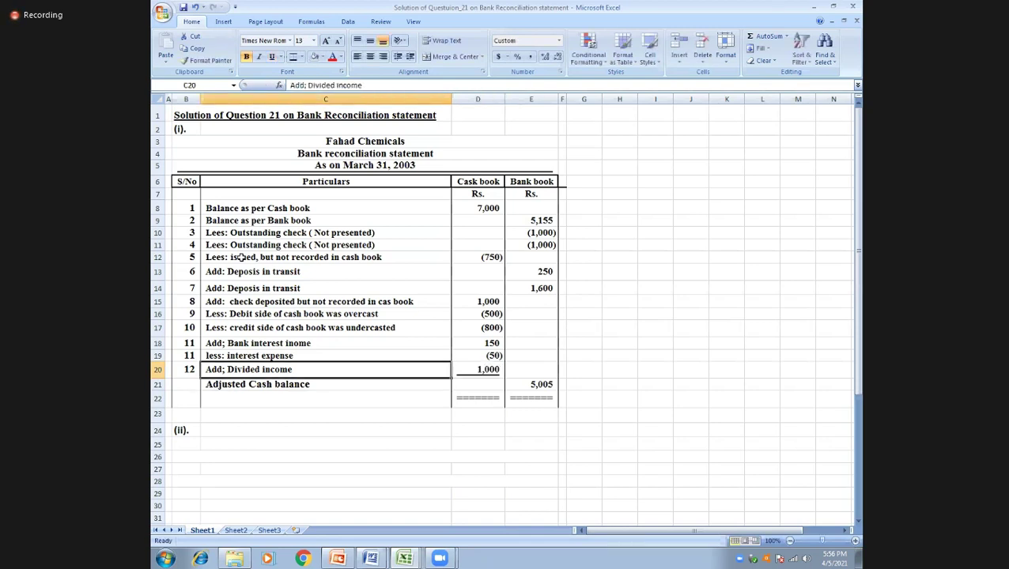
click(222, 383)
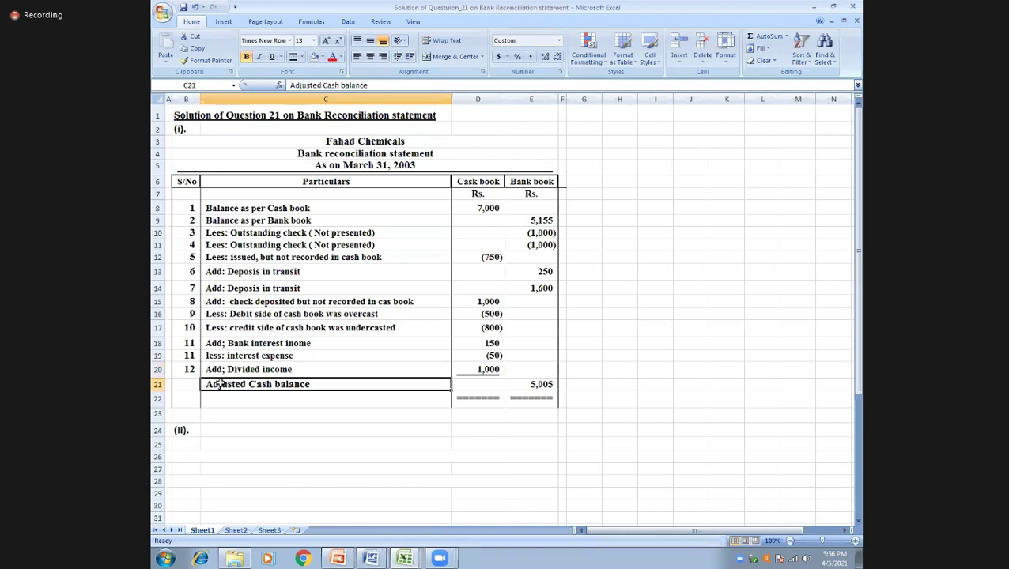
right_click(222, 383)
click(280, 474)
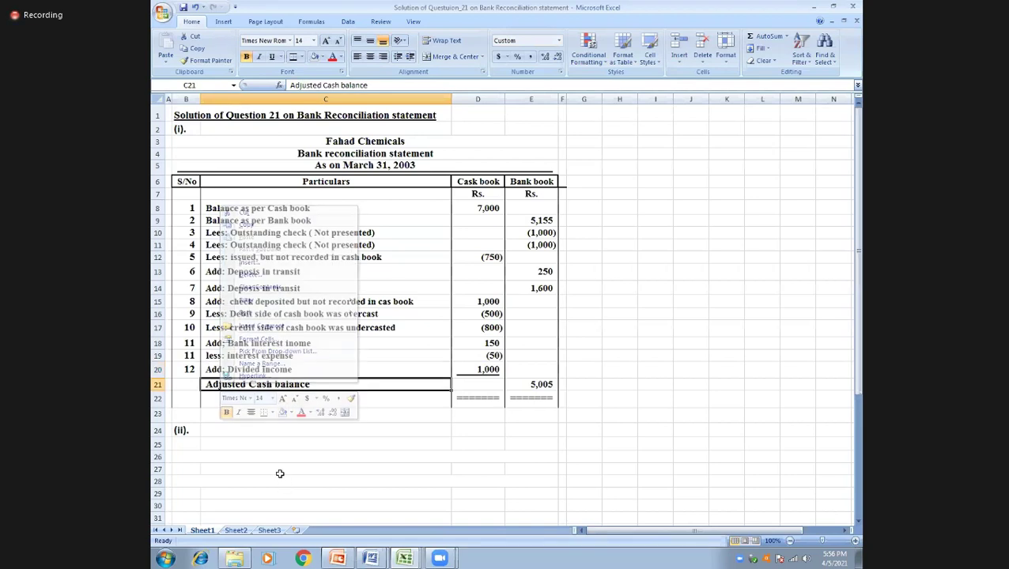
right_click(277, 385)
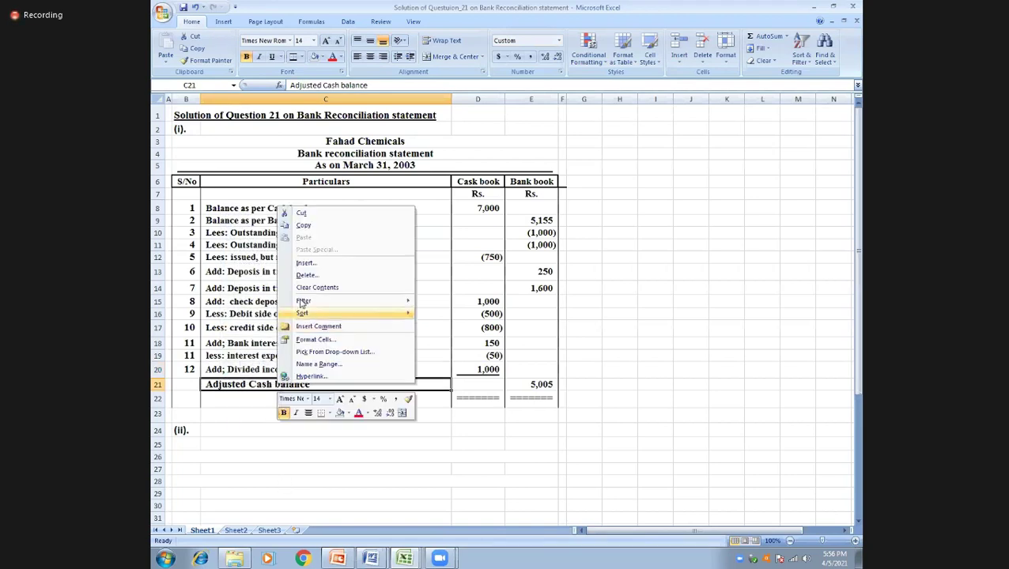
click(306, 264)
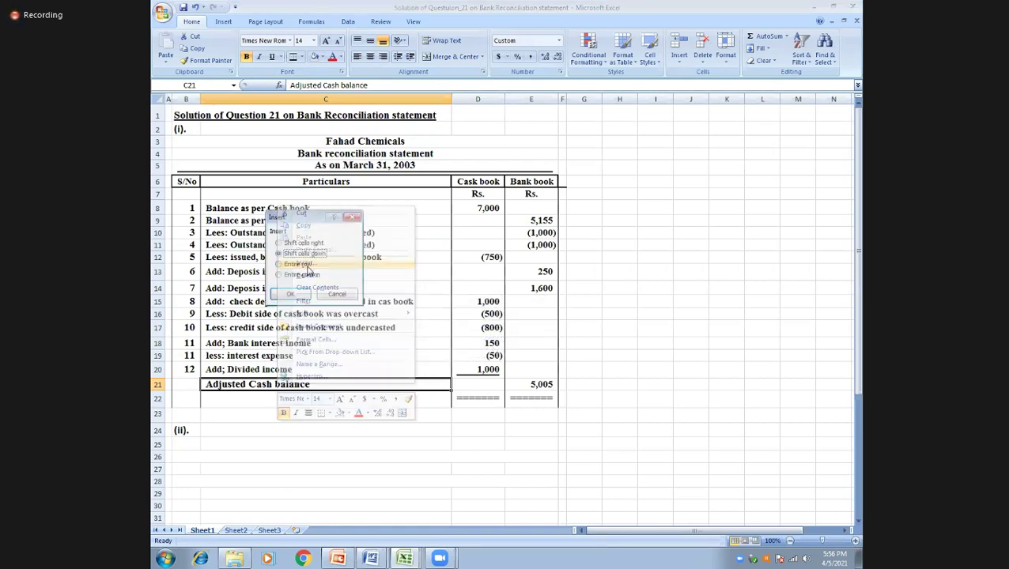
click(298, 264)
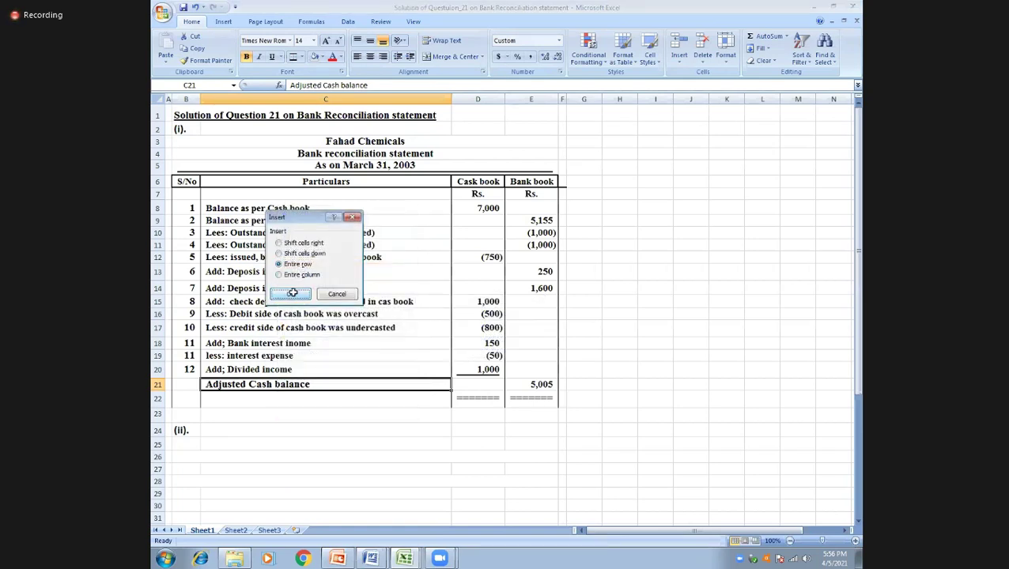
click(292, 292)
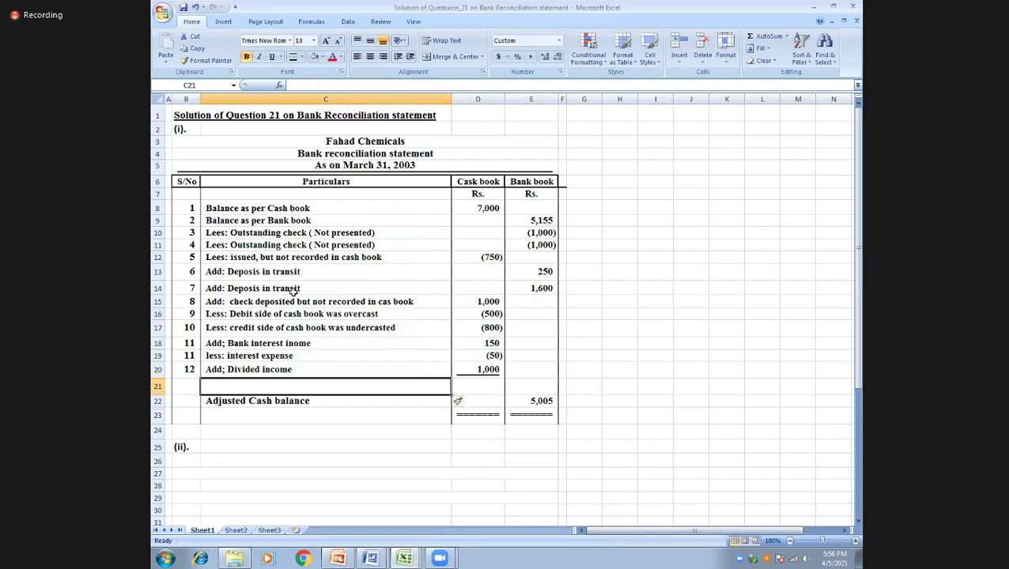
key(F4)
key(F4)
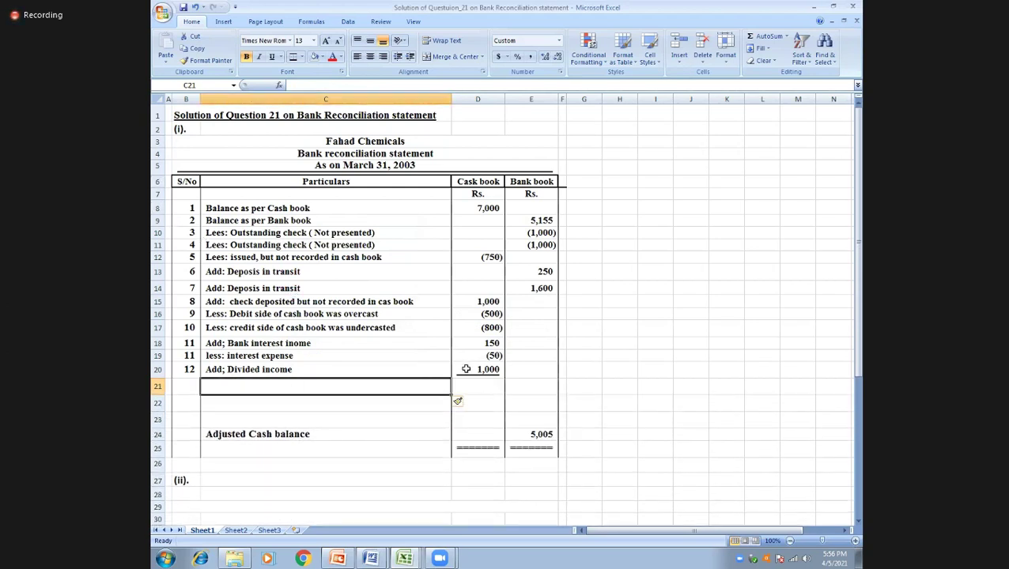
Enter serial number 13 in B21 below item 12.
click(466, 369)
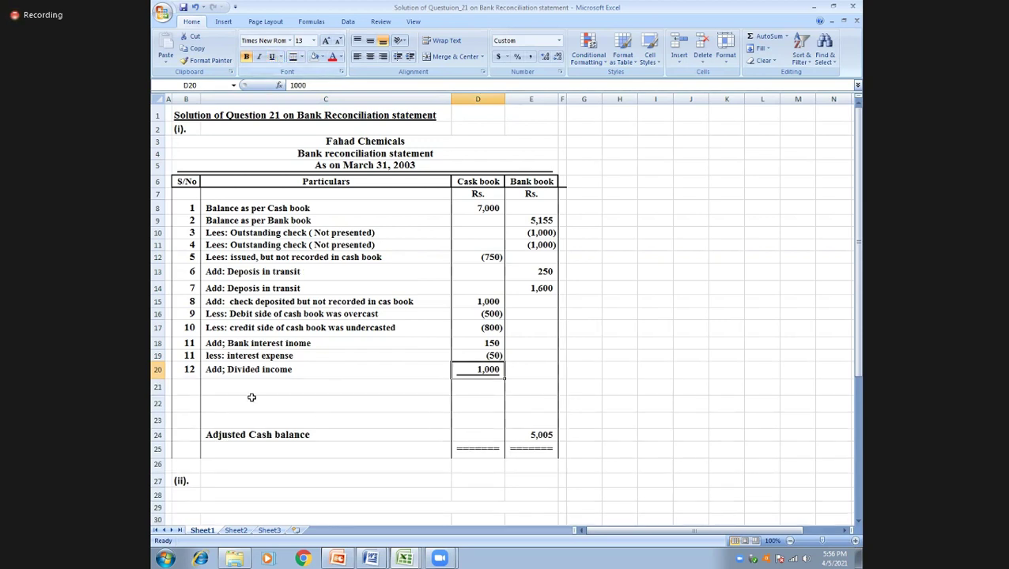
click(193, 384)
text(13)
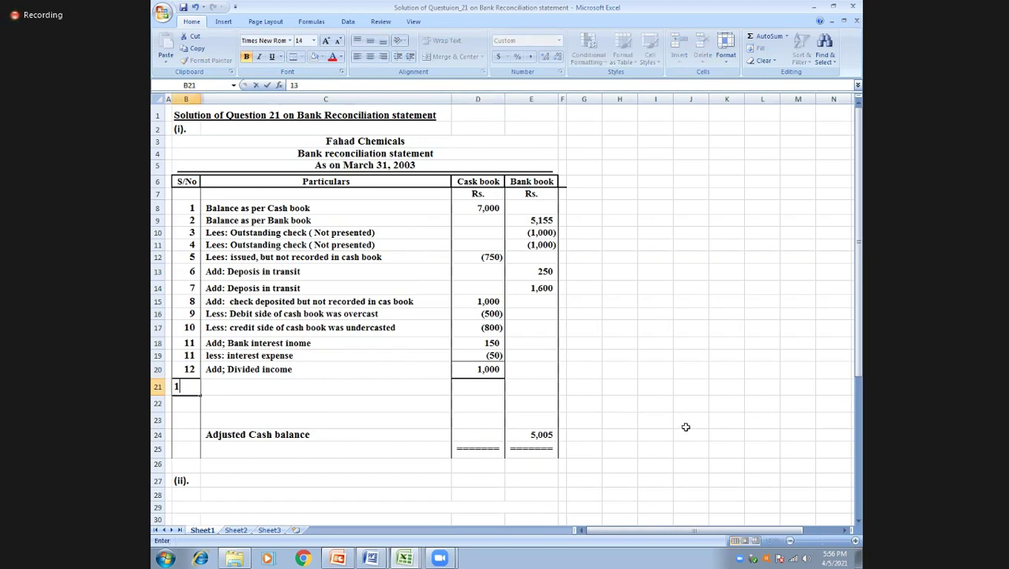
key(Return)
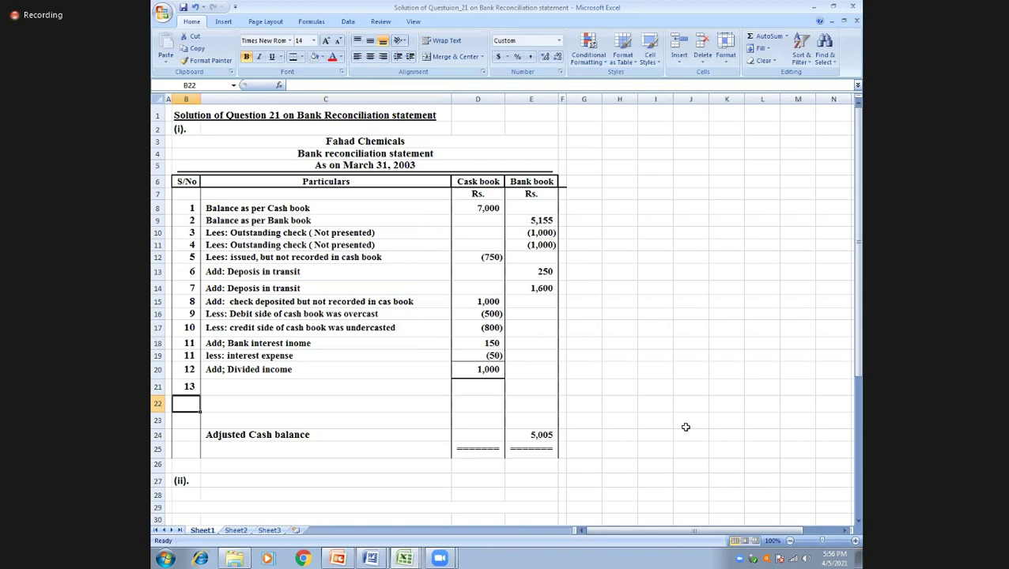
Enter "direct deposited by the customer" in C21 as the item 13 description.
key(Up)
key(Right)
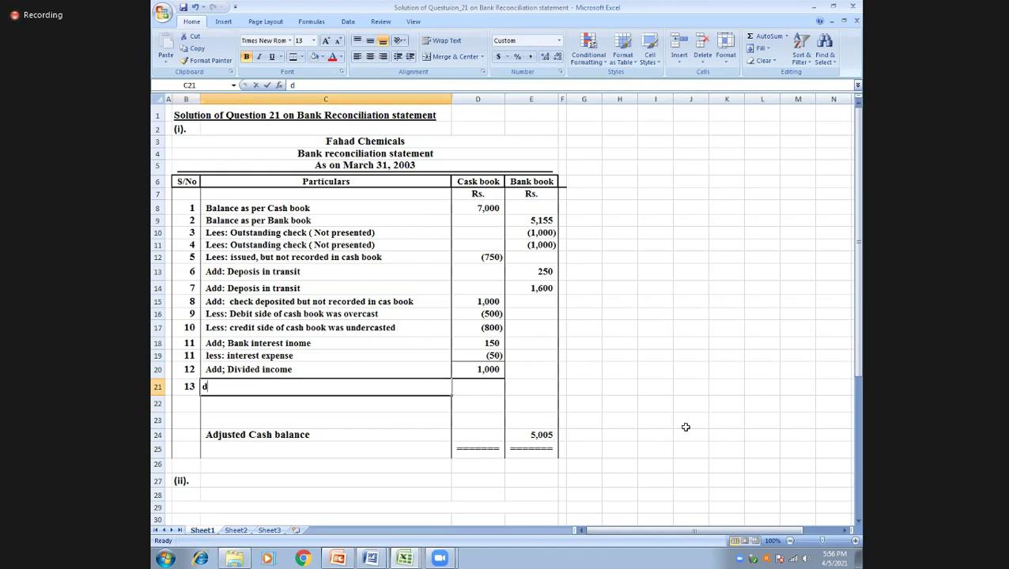
text(direct deposi)
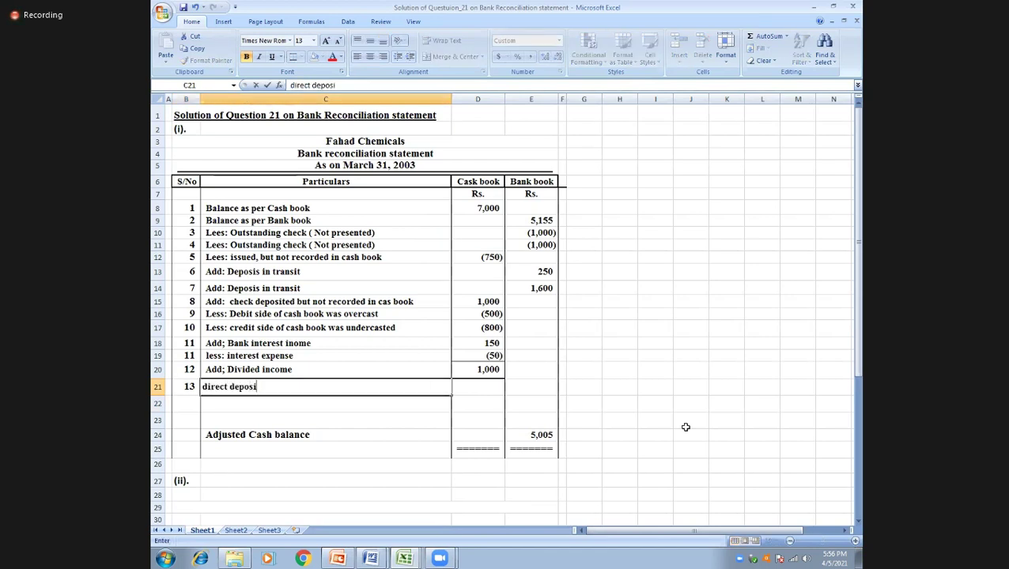
text(ted by the customer)
key(Return)
key(Down)
Edit the description in C21 to read "Add: Direct deposited by the customer".
key(Up)
key(Up)
key(F2)
key(Left)
key(Left)
key(Left)
key(Left)
key(Left)
key(Left)
key(Left)
key(Left)
key(Left)
key(Left)
key(Left)
key(Left)
key(Left)
key(Left)
key(Home)
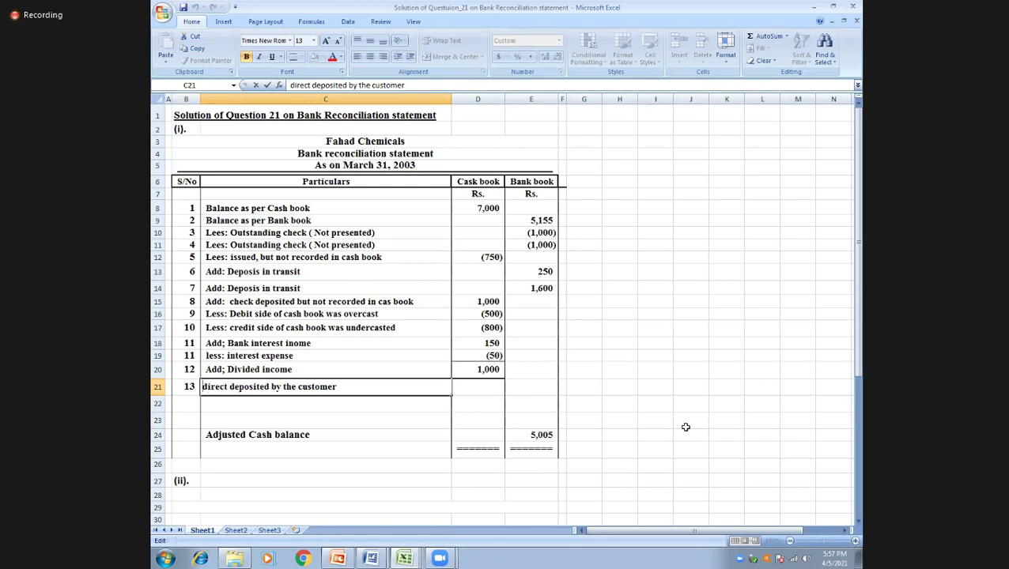
text(Add:)
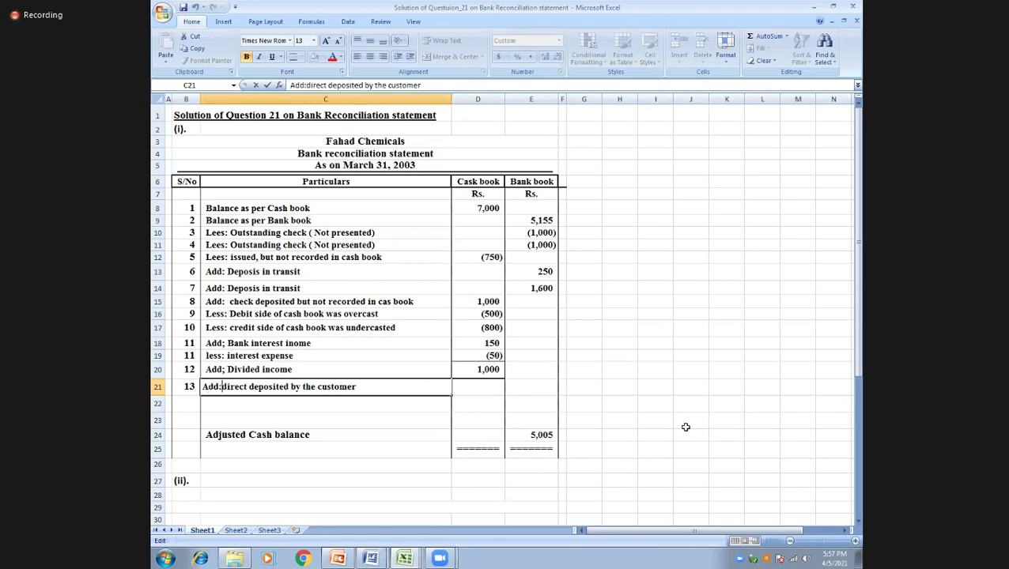
key(BackSpace)
text(D)
key(Return)
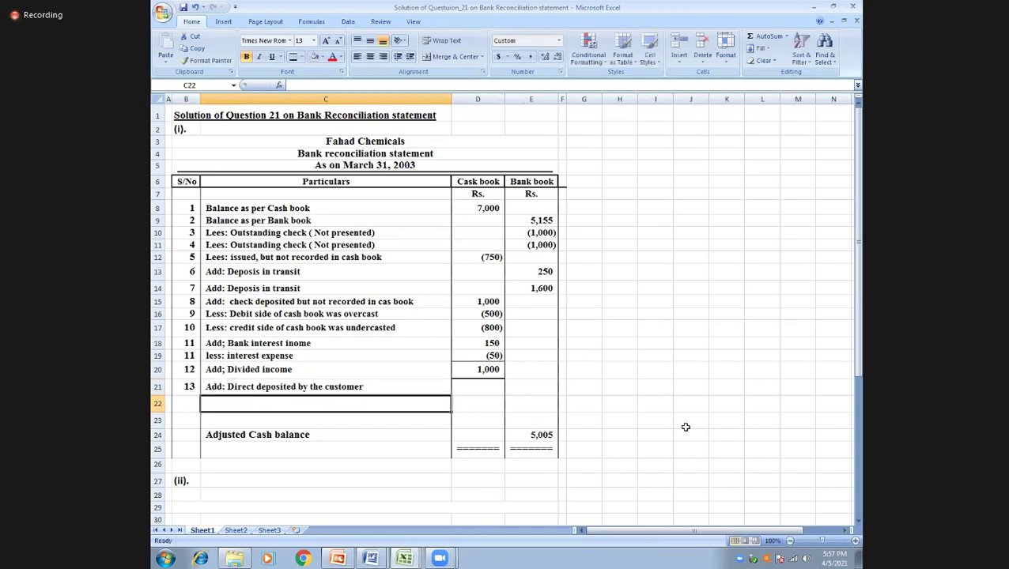
Remove the cell borders from the cash book amounts in D19:D20.
key(Up)
key(Right)
key(Down)
key(Down)
key(Up)
key(Up)
key(Up)
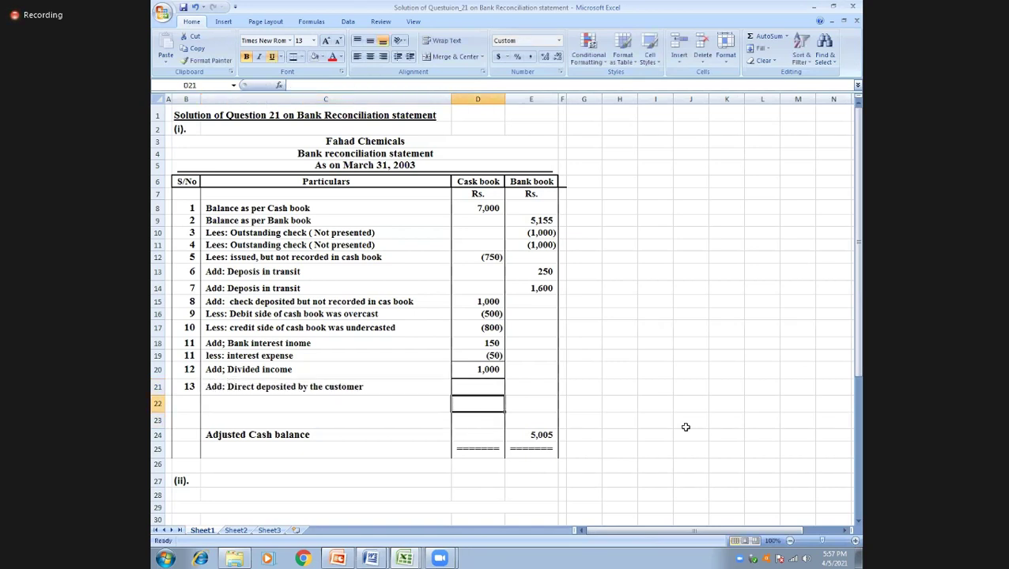
key(Down)
key(Up)
key(Up)
key(shift+Down)
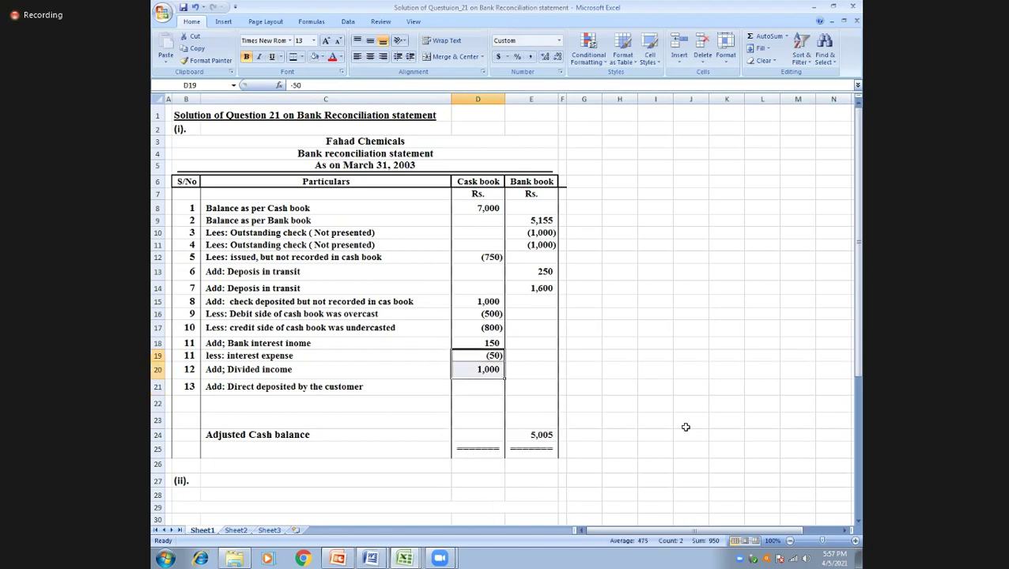
click(301, 57)
click(321, 145)
Enter 500 in D21 as the cash book addition for the customer's direct deposit and remove its underline.
click(469, 390)
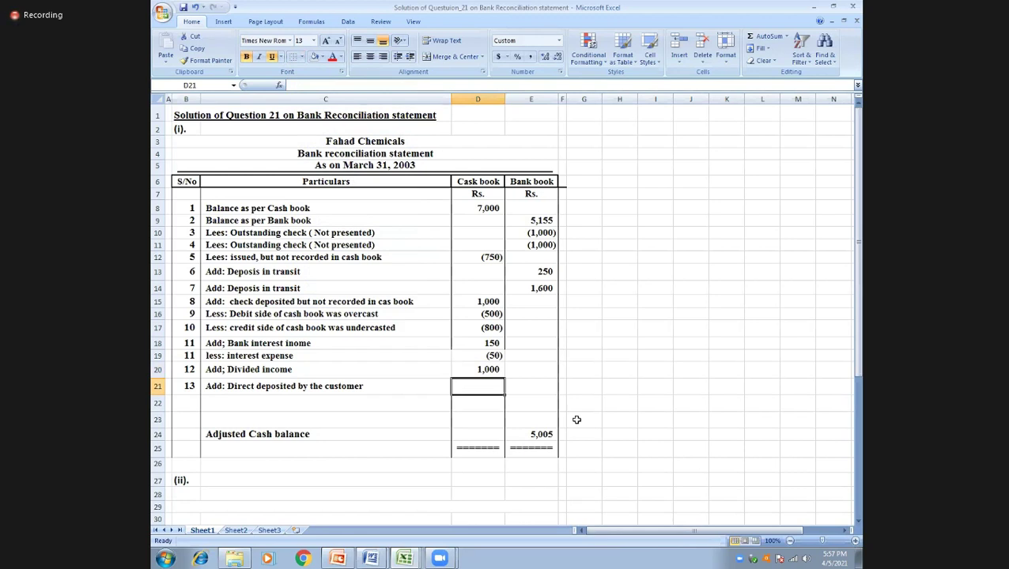
text(500)
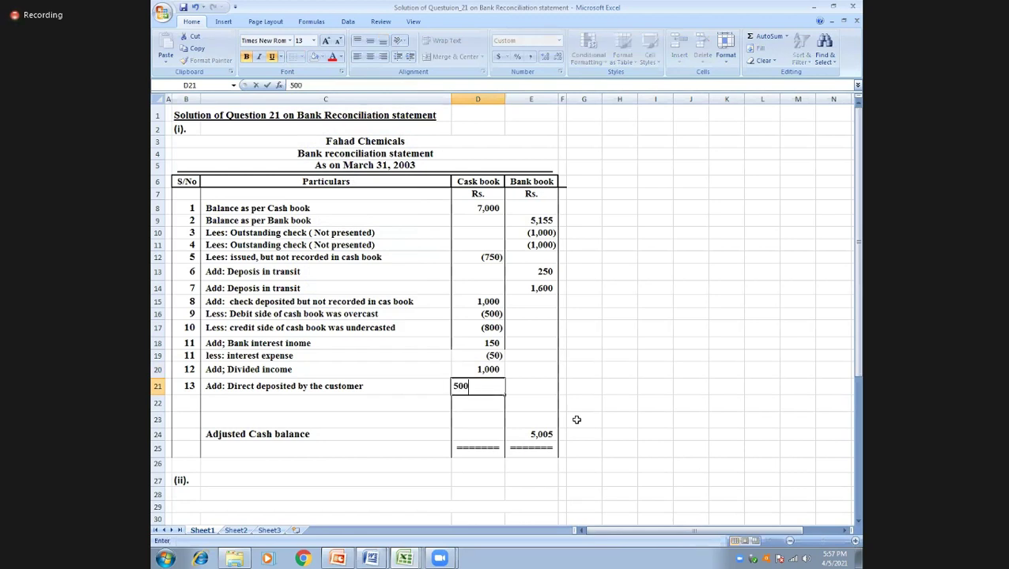
key(Return)
key(Up)
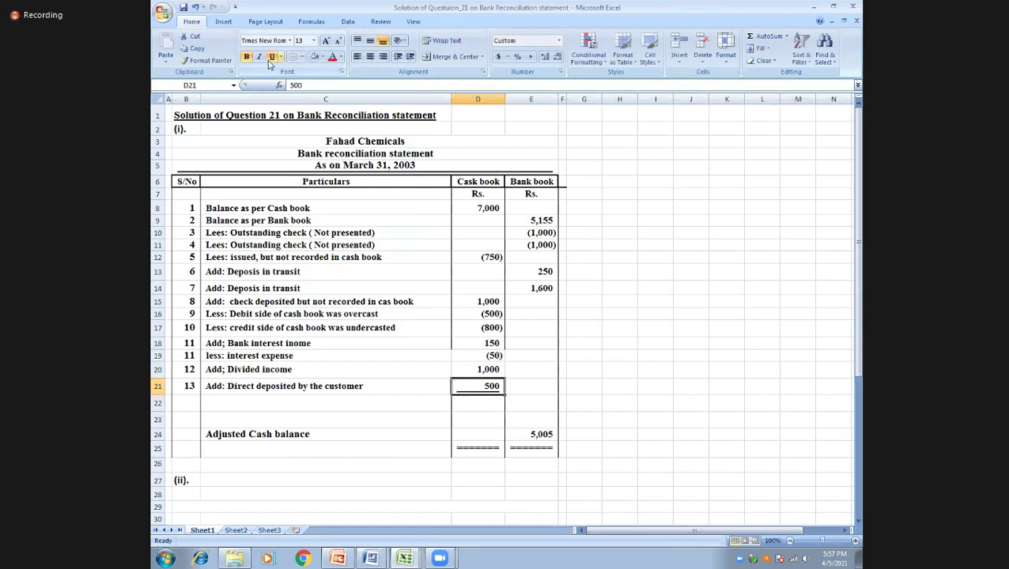
key(ctrl+u)
Enter serial number 14 in B22 below item 13.
click(190, 400)
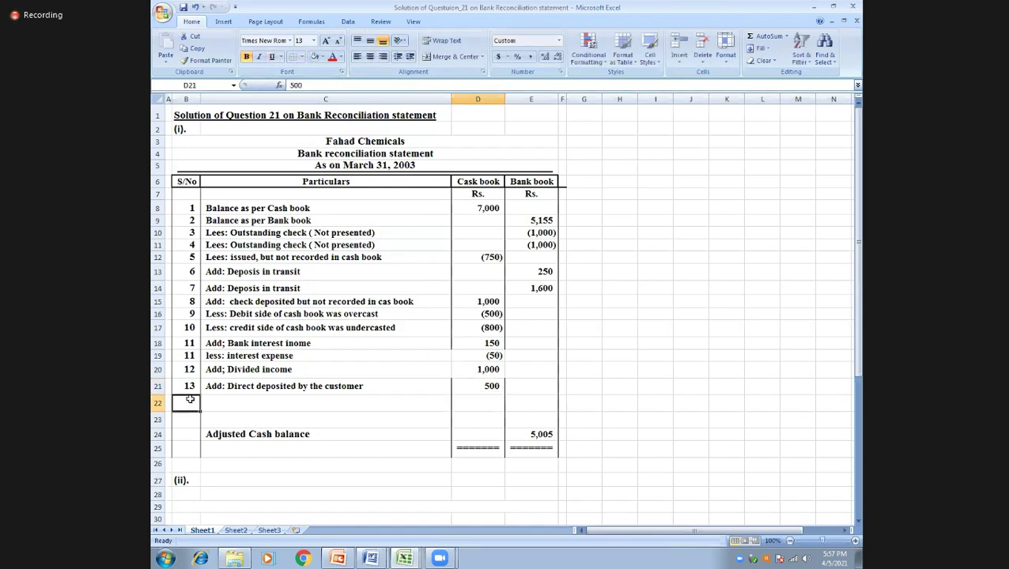
text(14)
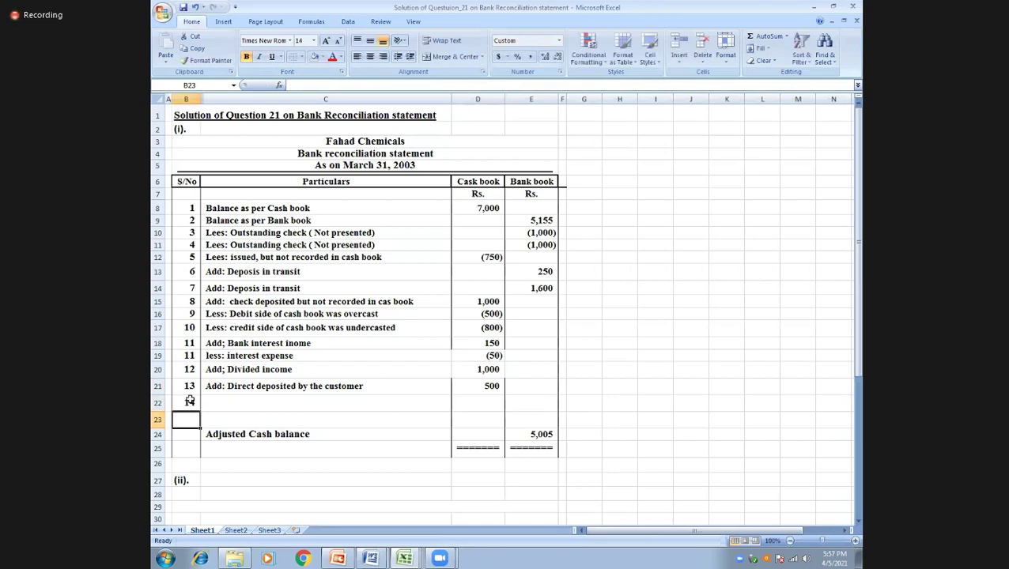
key(Tab)
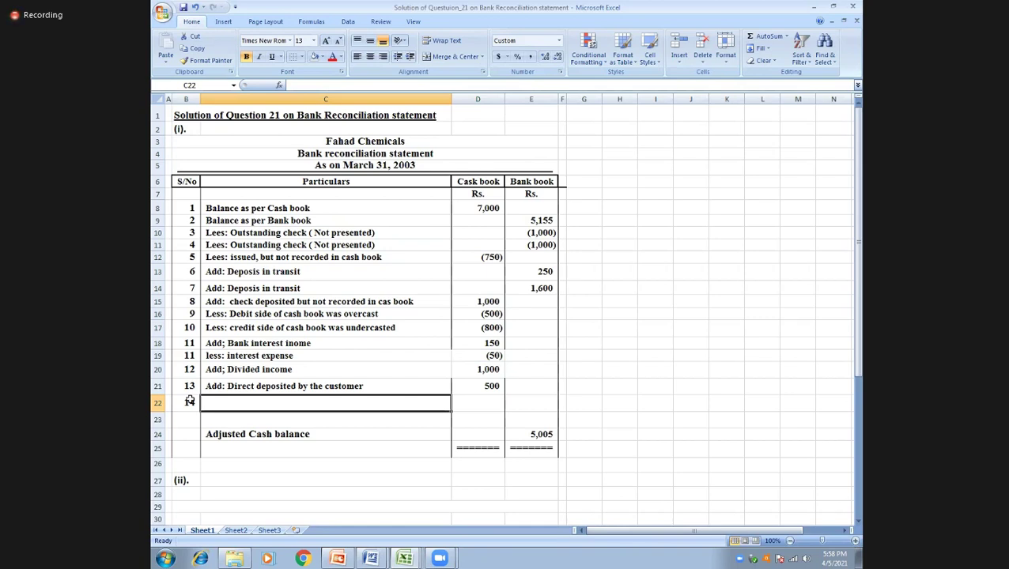
Enter -1000 in D22 as the cash book deduction for item 14 and remove its underline.
key(Right)
text(-)
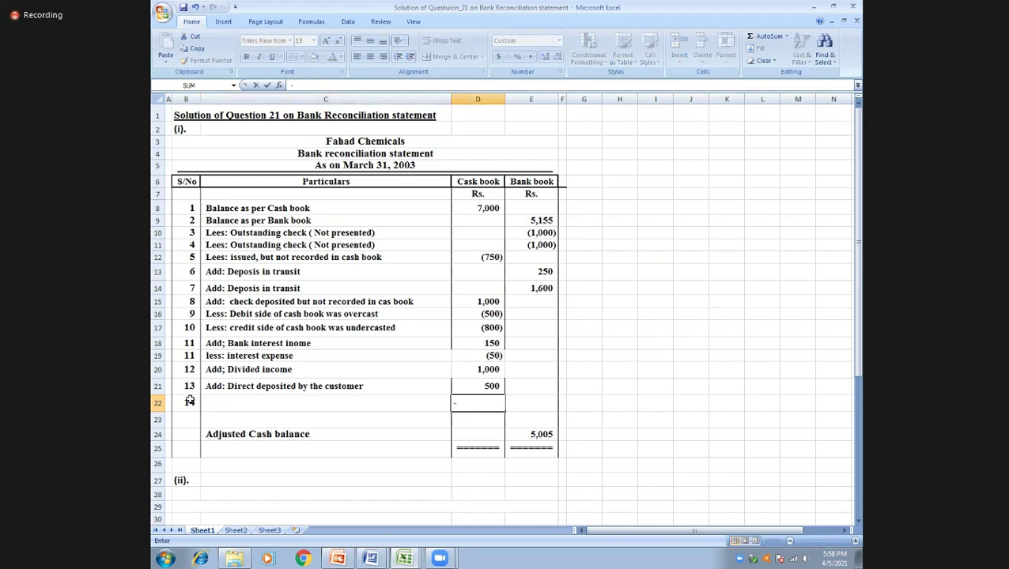
text(1000)
key(Return)
key(Up)
key(shift+Left)
key(shift+Right)
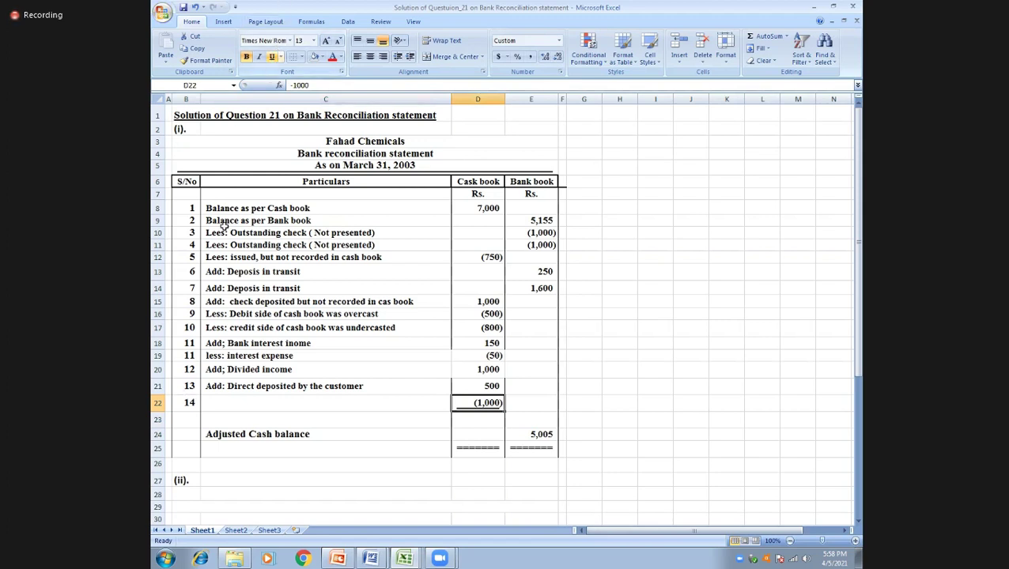
key(ctrl+z)
Enter "Less: Dishonured ( NSF) check" in C22 as the particulars of item 14.
click(317, 407)
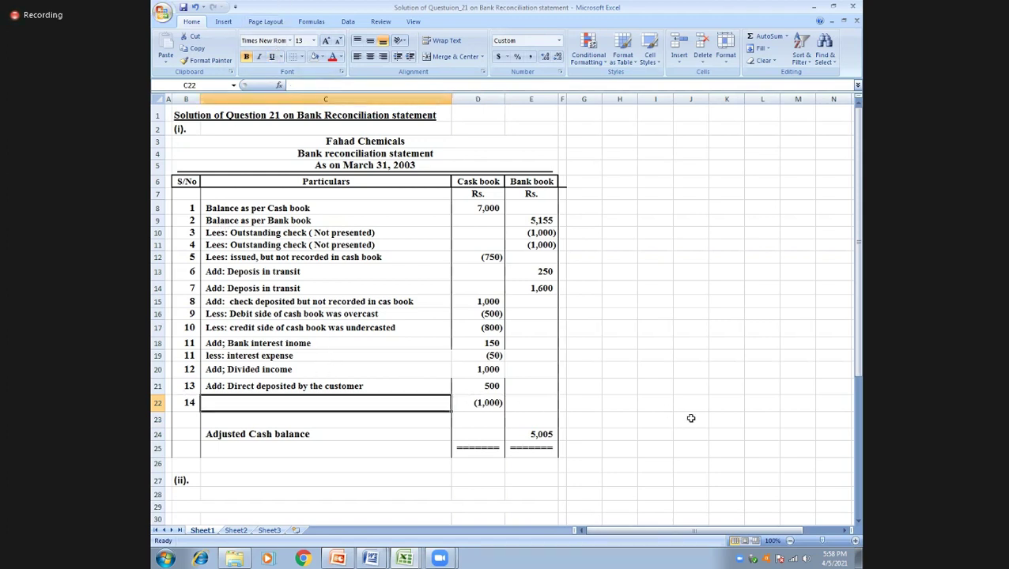
text(Less;)
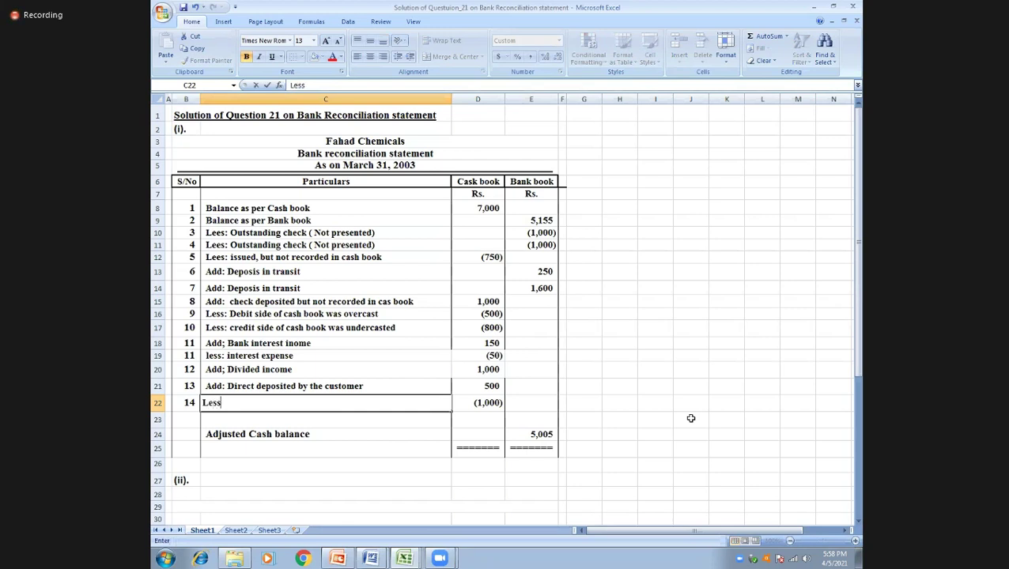
key(BackSpace)
key(BackSpace)
text(: D)
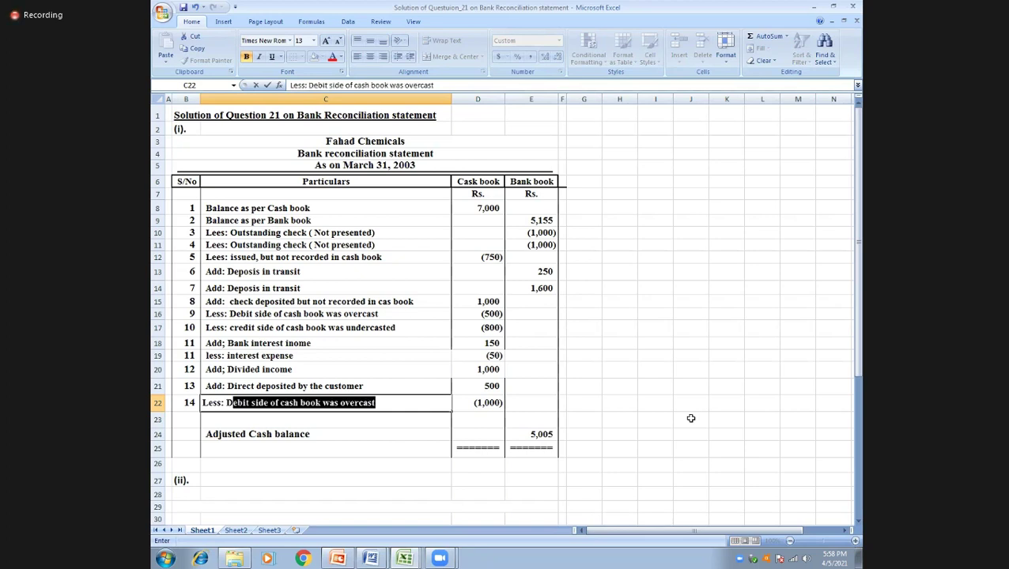
text(is)
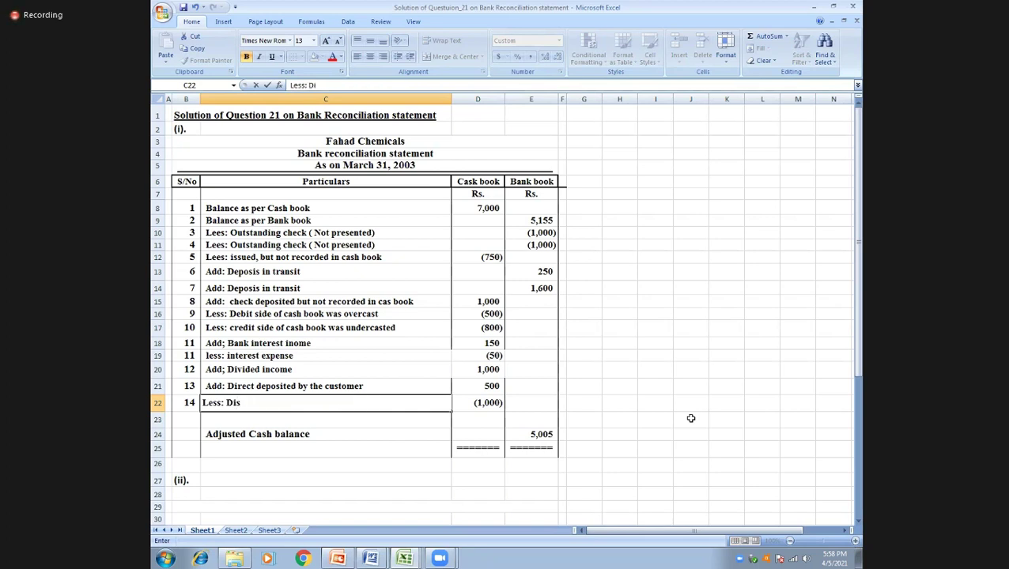
text(honured ( NSF) check)
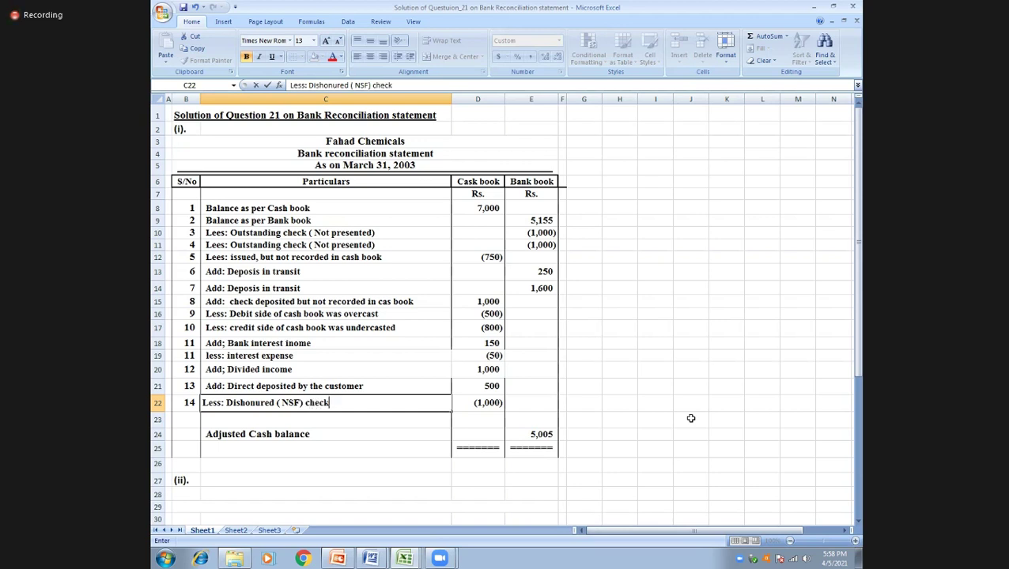
key(Return)
Enter serial number 15 in B23 below item 14.
key(Up)
key(Right)
key(Down)
key(Left)
key(Left)
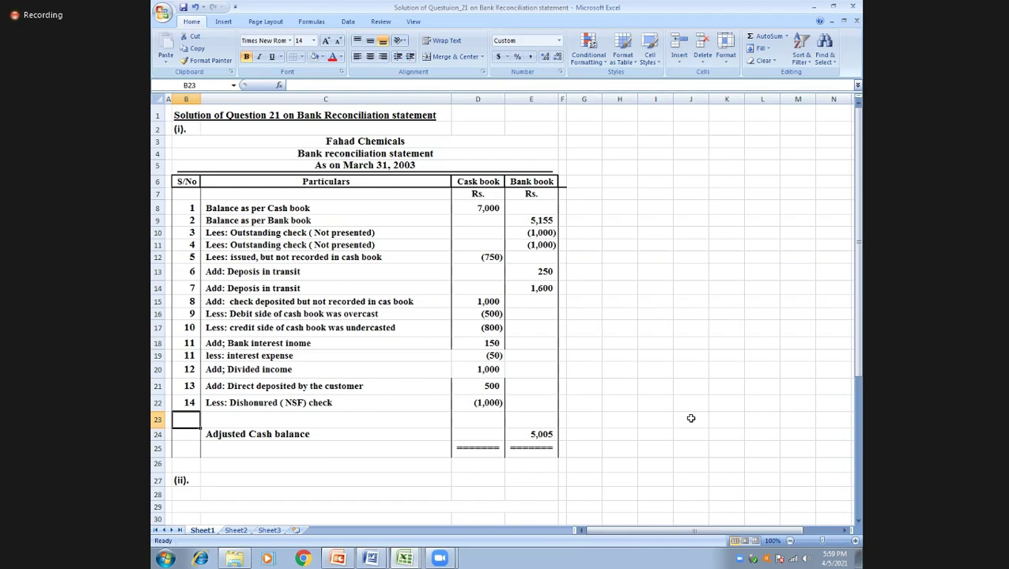
text(15)
key(Return)
Copy the dishonoured check description from C22 into C23 for item 15.
key(Up)
key(Up)
key(Right)
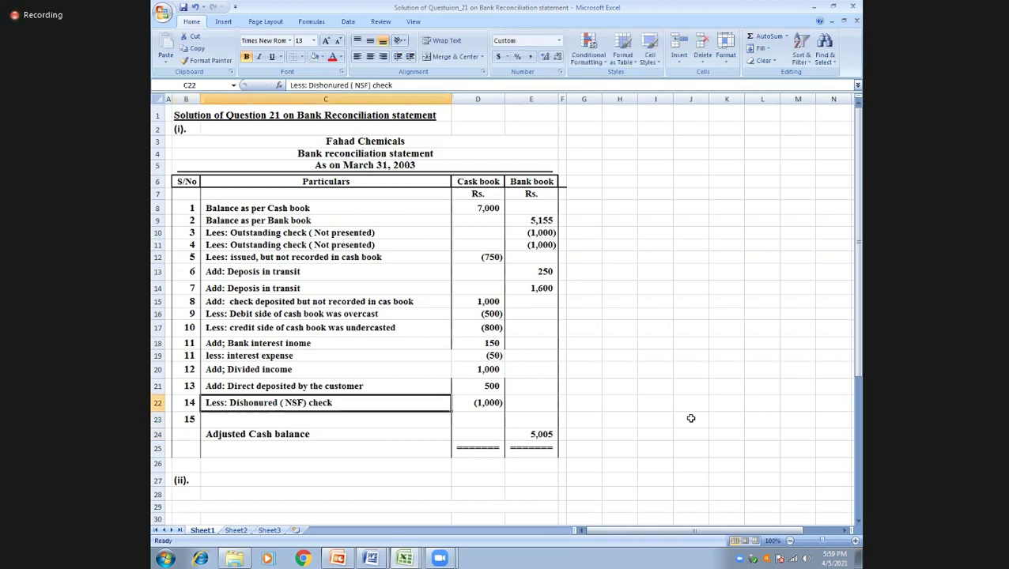
key(ctrl+c)
key(Down)
key(Return)
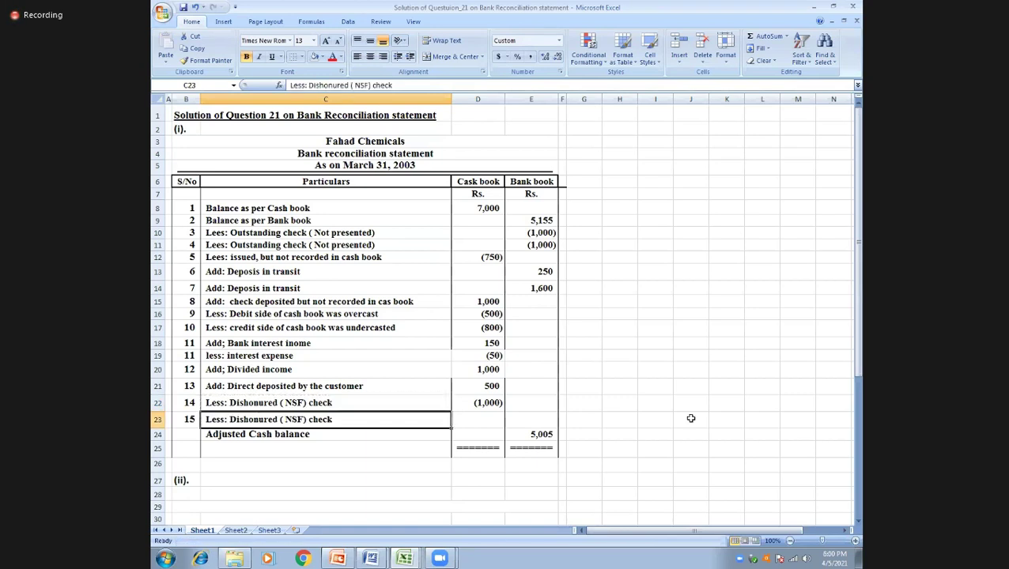
Edit the copied description in C23 to read "Less: Bills payable".
key(F2)
key(BackSpace)
key(BackSpace)
key(BackSpace)
key(BackSpace)
key(BackSpace)
key(BackSpace)
key(BackSpace)
key(BackSpace)
key(BackSpace)
key(BackSpace)
key(BackSpace)
key(BackSpace)
key(BackSpace)
key(BackSpace)
key(BackSpace)
key(BackSpace)
key(BackSpace)
key(BackSpace)
key(BackSpace)
key(BackSpace)
key(BackSpace)
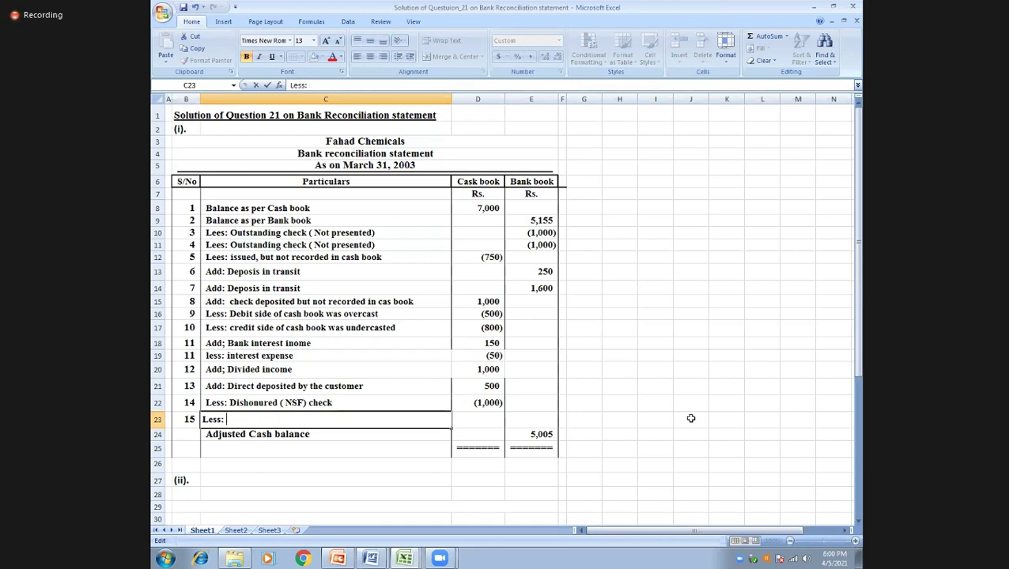
text(Bills payable)
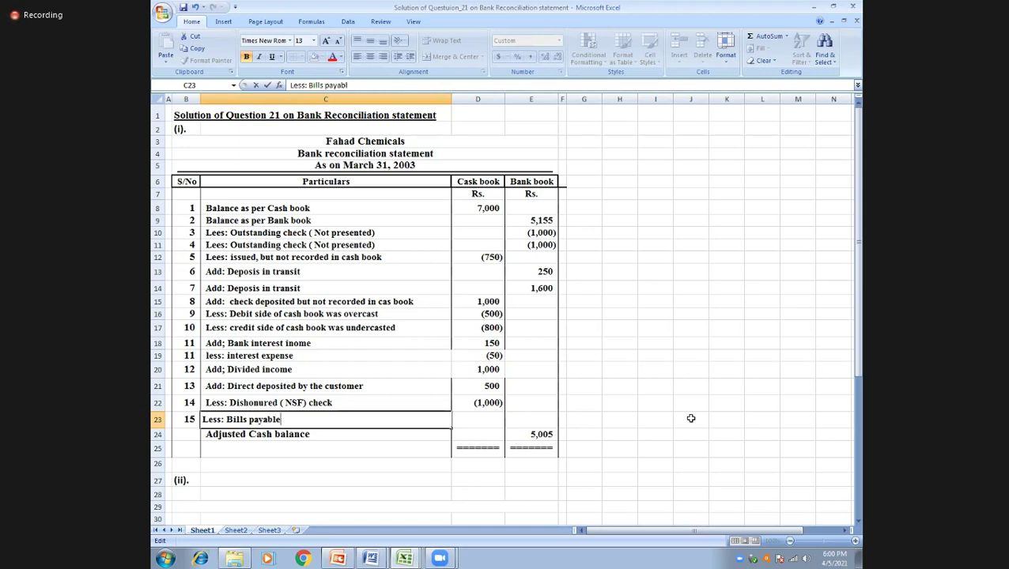
key(ctrl+Return)
Enter -1500 in D23 as the cash book deduction for bills payable.
key(Right)
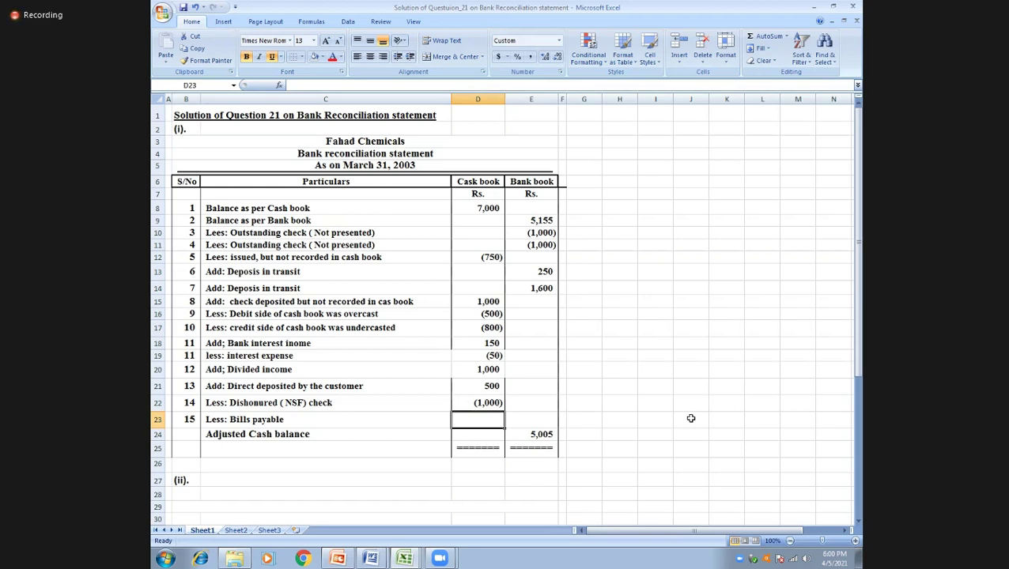
text(-1500)
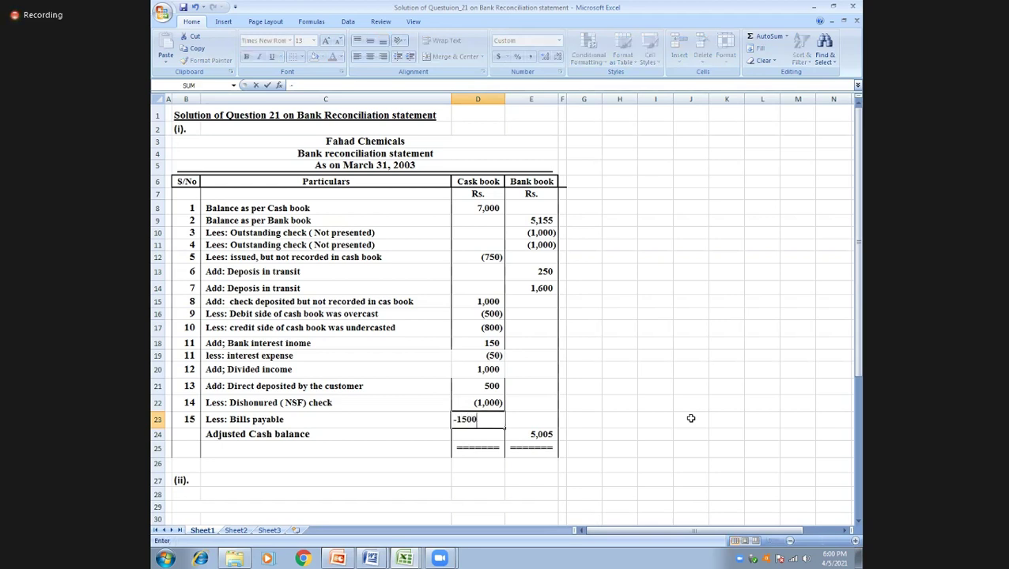
key(Return)
key(Up)
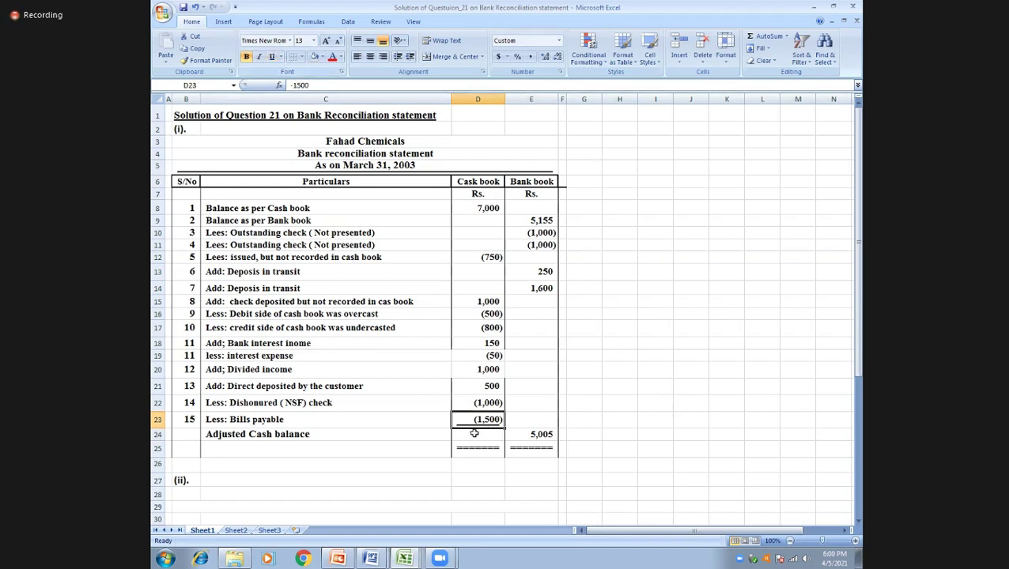
Insert two entire rows above the Adjusted Cash balance row.
click(375, 432)
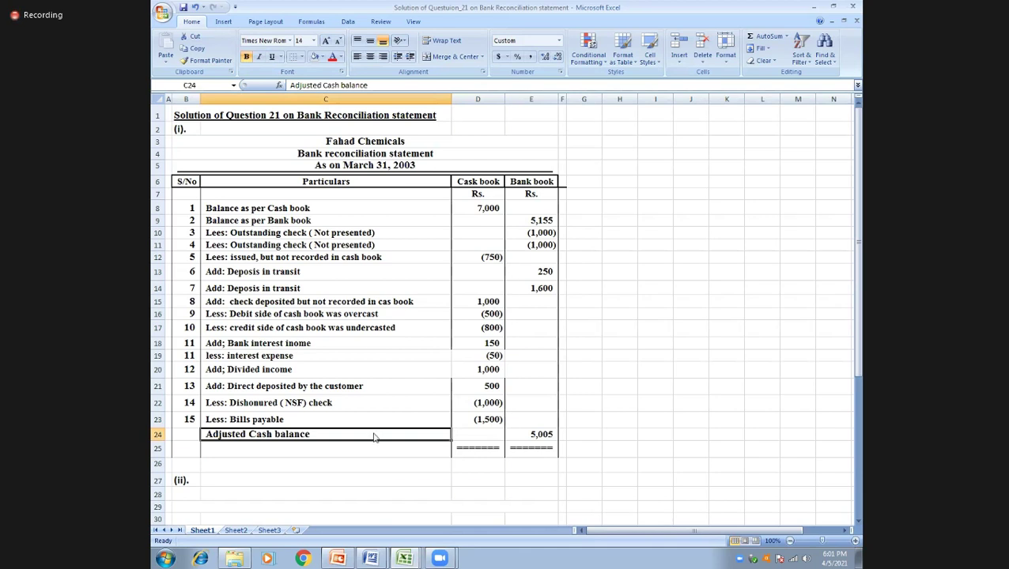
right_click(374, 435)
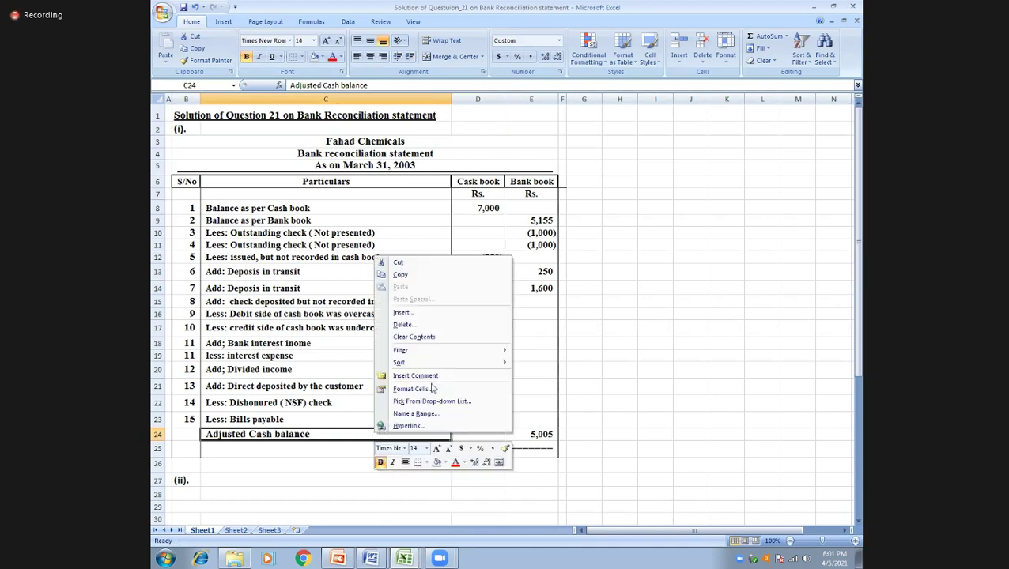
click(403, 313)
click(399, 311)
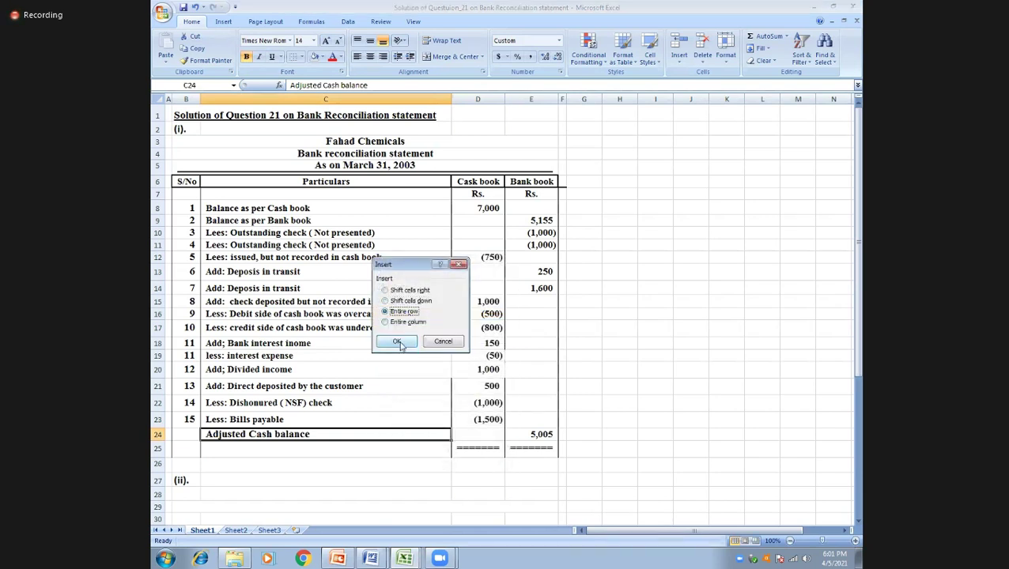
click(400, 342)
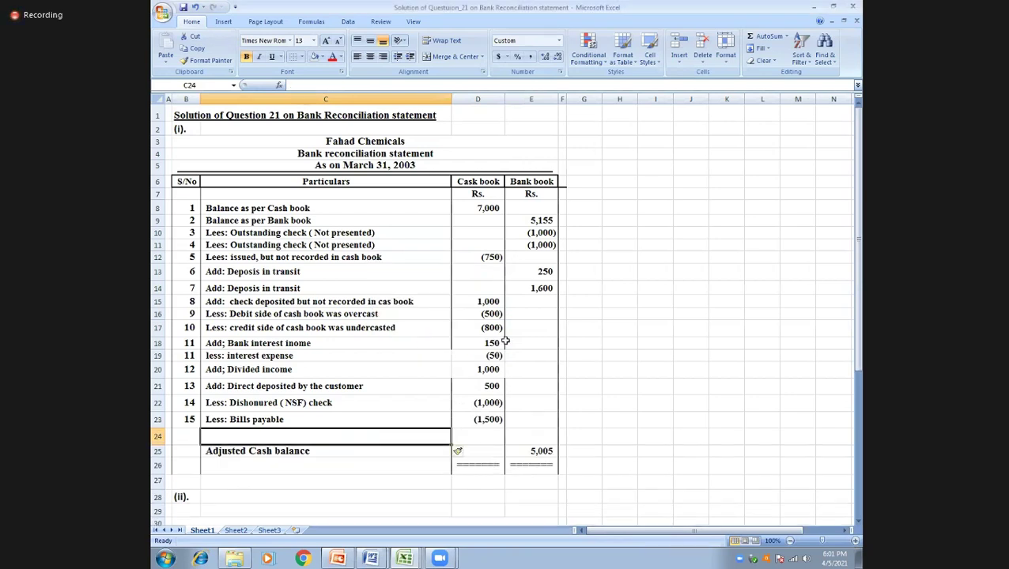
key(F4)
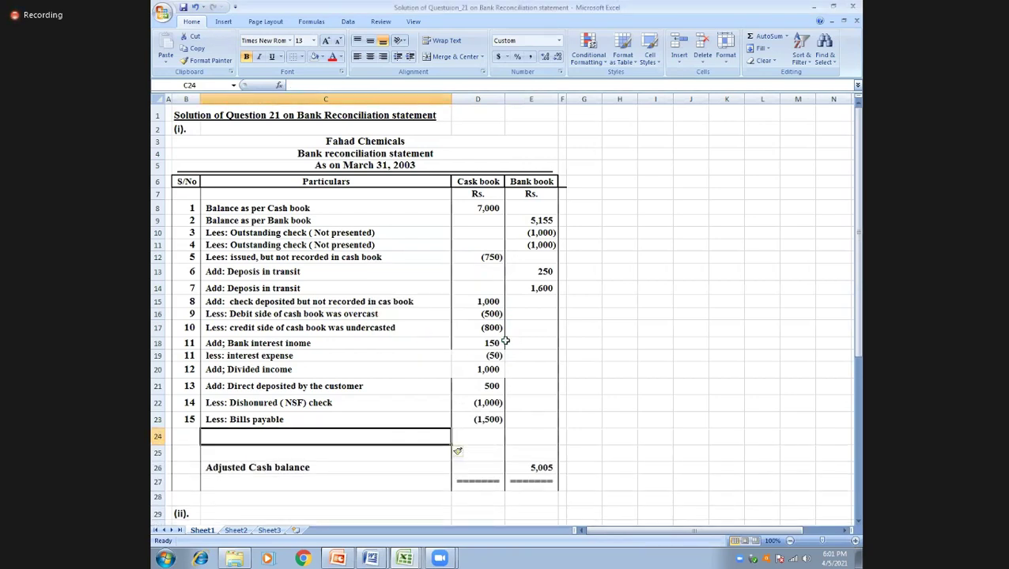
Enter serial number 16 in B24 below item 15.
key(Left)
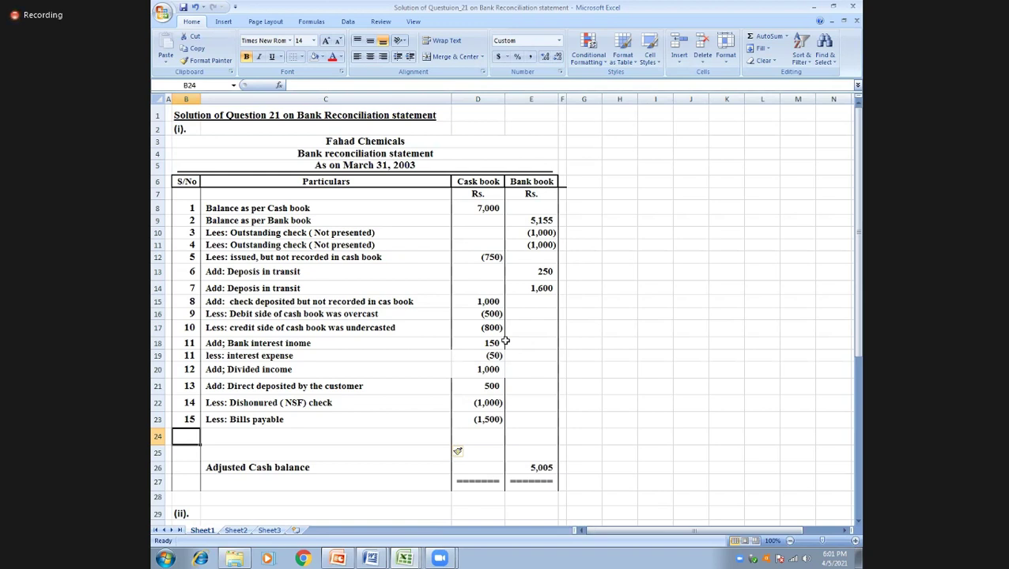
text(16)
key(Return)
Copy the bills payable description from C23 into C24 for item 16.
key(Up)
key(Right)
key(Up)
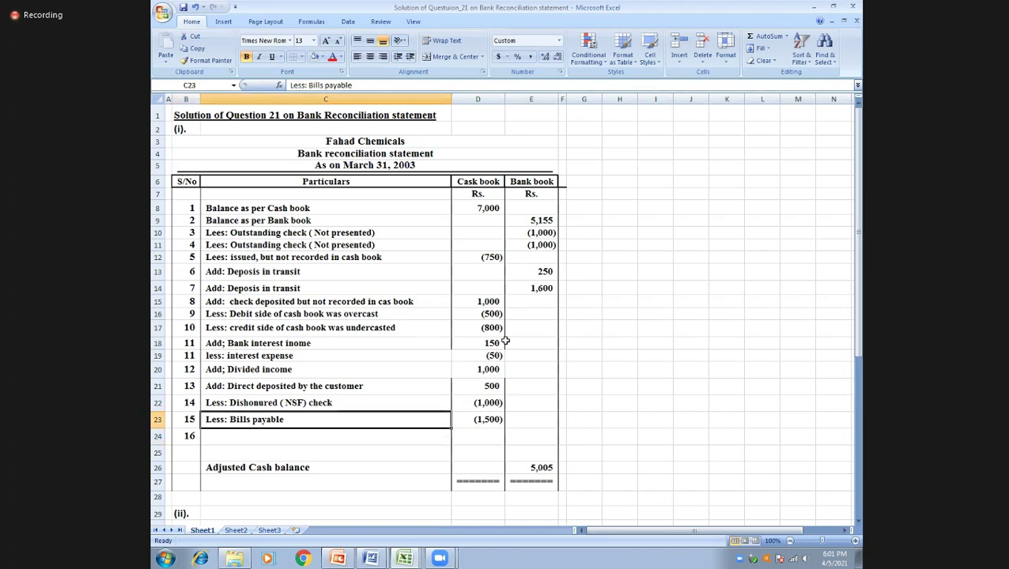
key(ctrl+c)
key(Down)
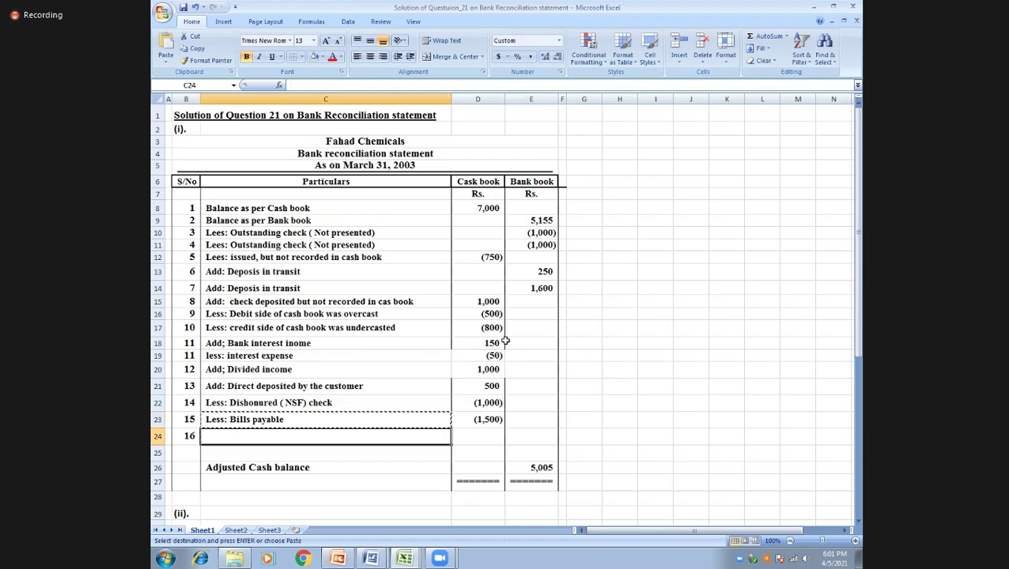
key(Return)
Change the opening word of the item 16 description in C24 from "Less" to "Add".
key(F2)
key(Left)
key(Left)
key(Left)
key(Left)
key(Left)
key(Left)
key(Left)
key(Left)
key(Left)
key(Left)
key(Left)
key(Left)
key(Left)
key(Left)
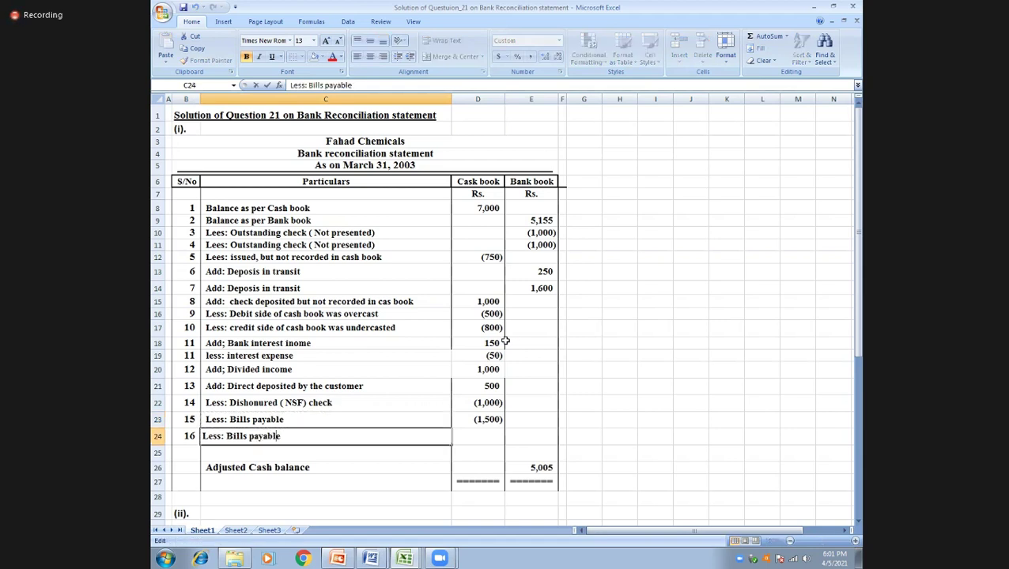
key(Left)
key(Left)
key(BackSpace)
key(BackSpace)
key(BackSpace)
key(BackSpace)
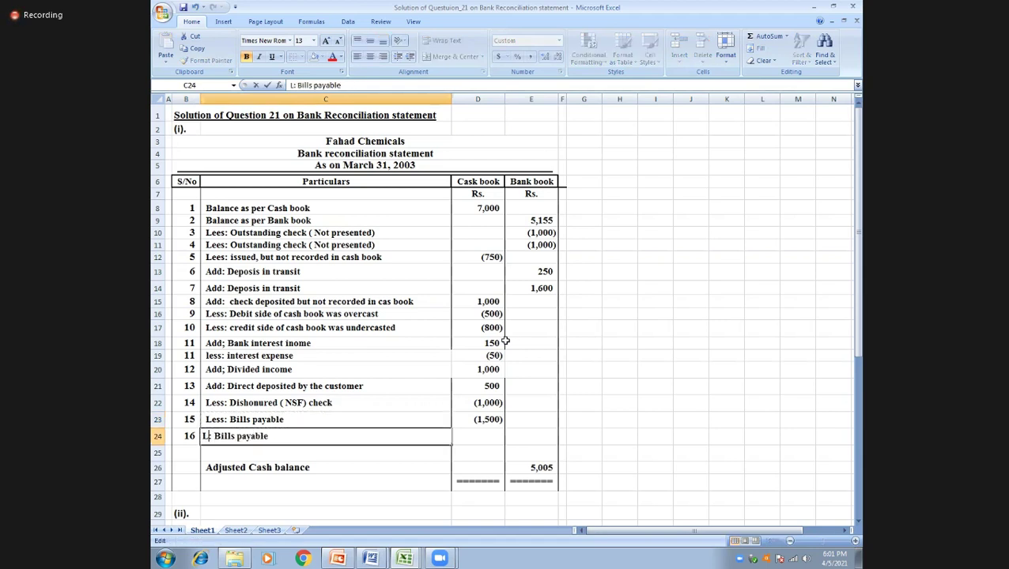
text(Add)
key(Right)
key(Right)
key(Right)
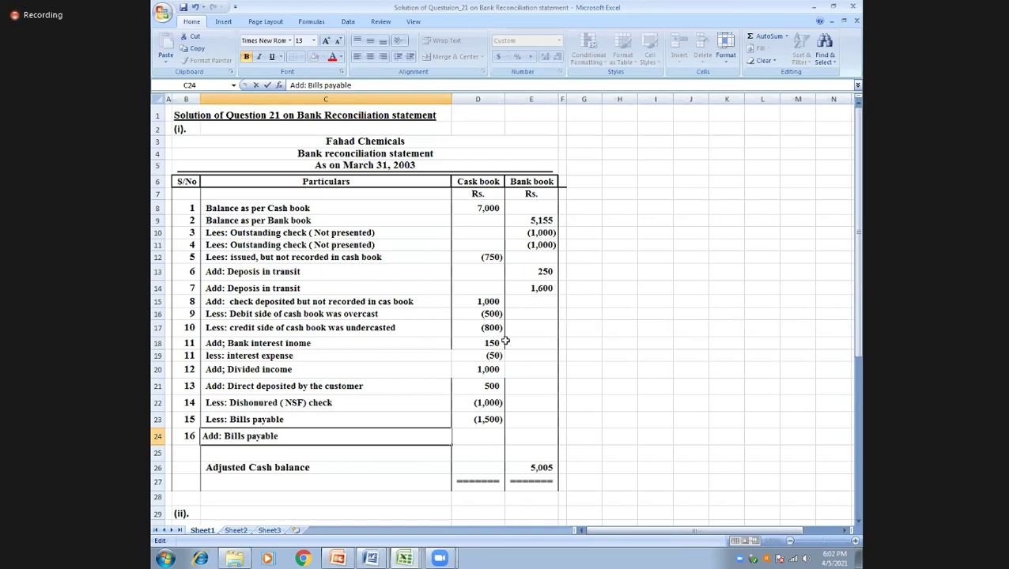
Enter 5 in D24 as the cash book addition for item 16.
key(Tab)
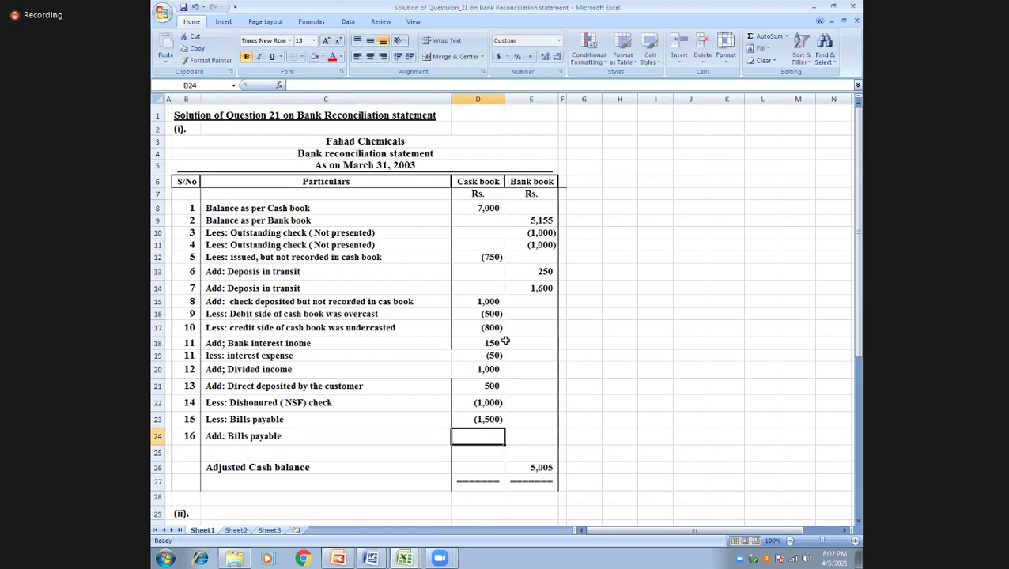
text(5)
key(Return)
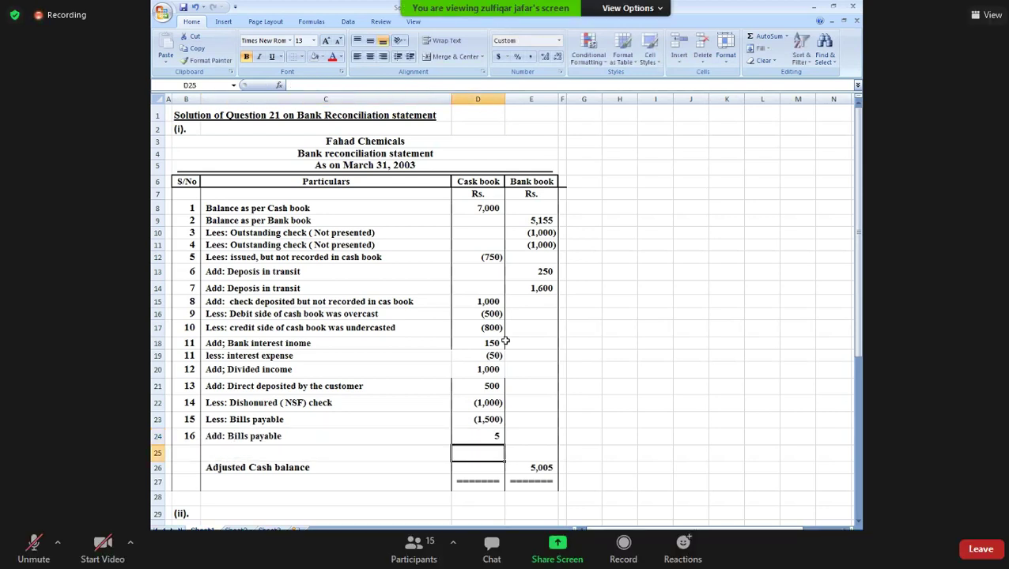
Replace the bills payable wording in C24 so it reads "Add: Bank charges recoderd by Co twicle".
key(Up)
key(Left)
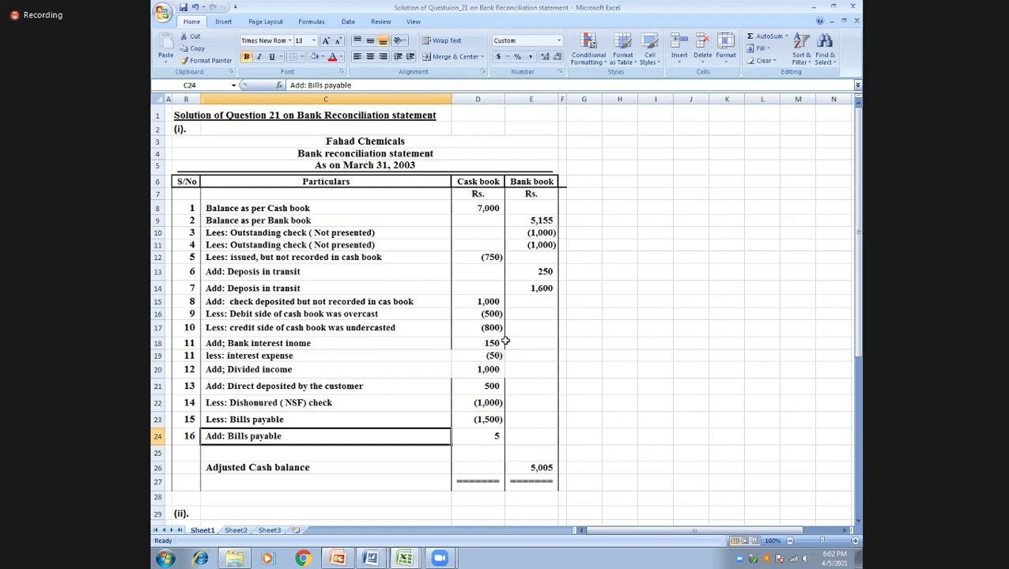
key(F2)
key(BackSpace)
key(BackSpace)
key(BackSpace)
key(BackSpace)
key(BackSpace)
key(BackSpace)
key(BackSpace)
key(BackSpace)
key(BackSpace)
key(BackSpace)
key(BackSpace)
key(BackSpace)
key(BackSpace)
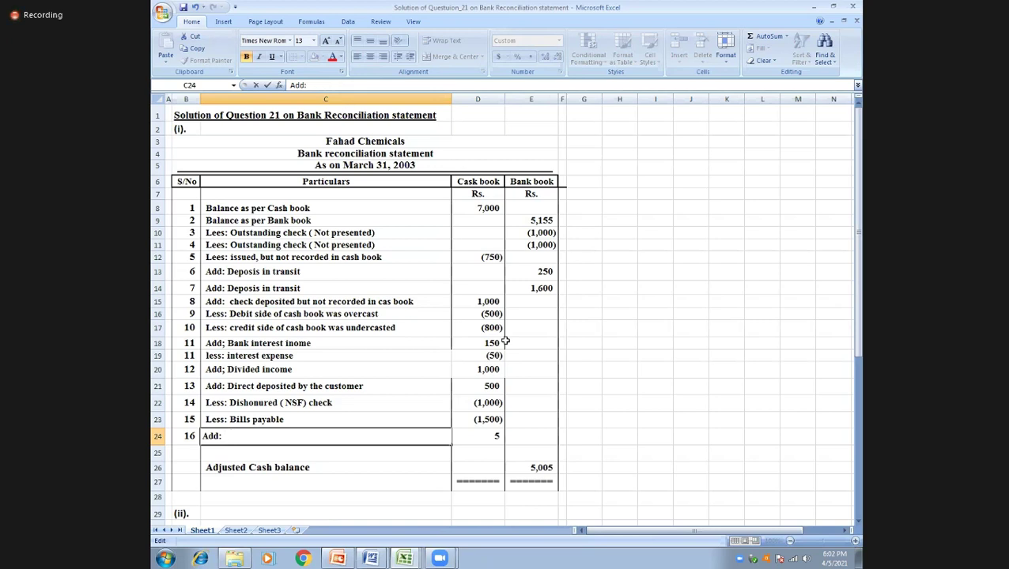
text(Bank cha)
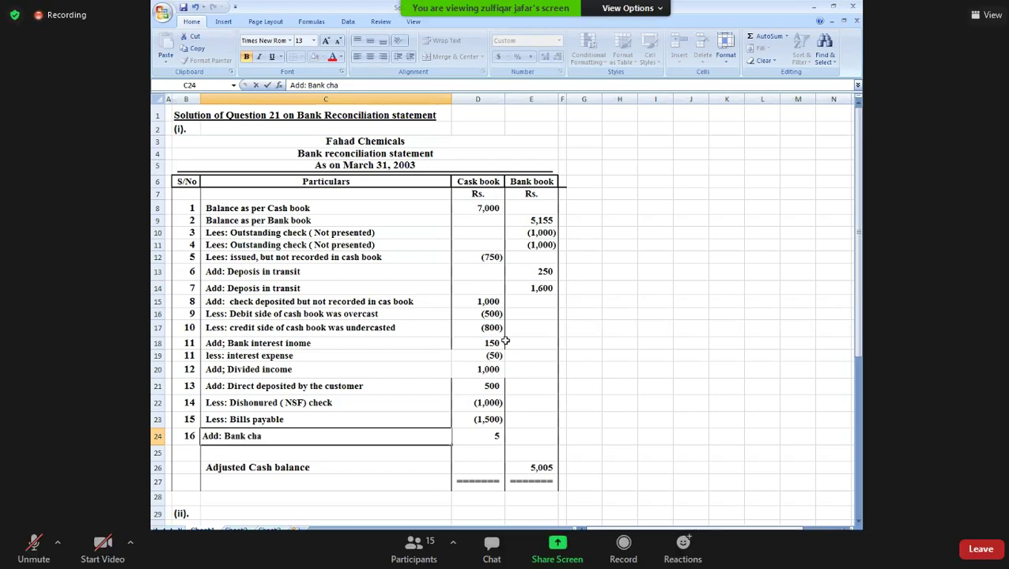
text(rges recoderd)
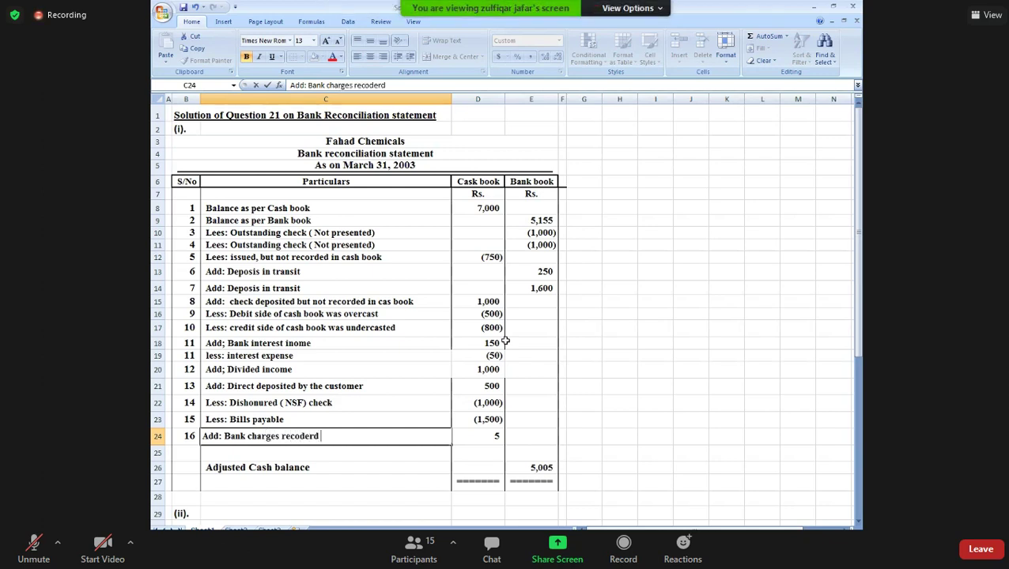
text( by Co twi)
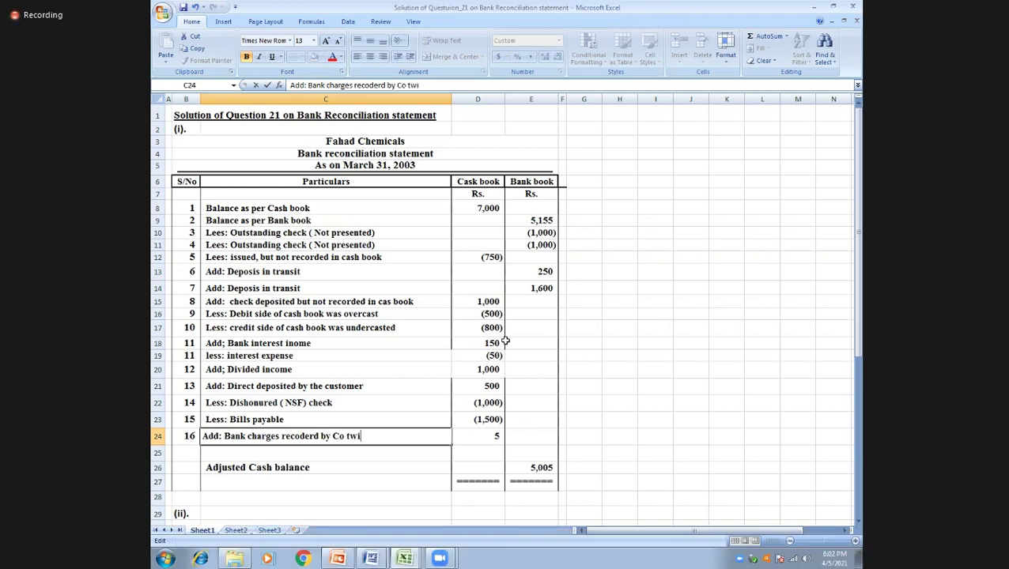
text(cle)
key(Return)
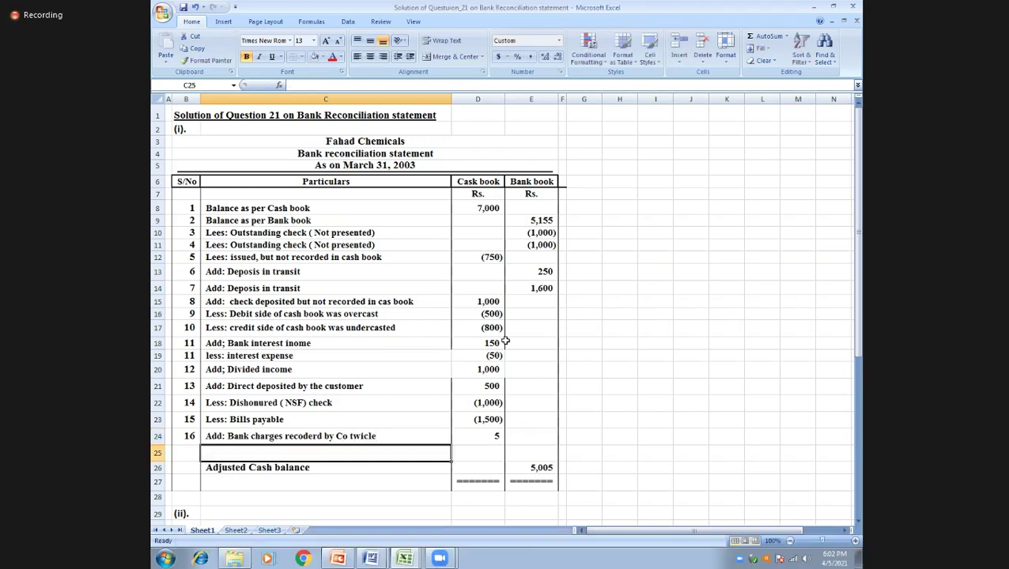
Enter serial number 17 in B25 and select its empty particulars cell C25.
key(Left)
text(17)
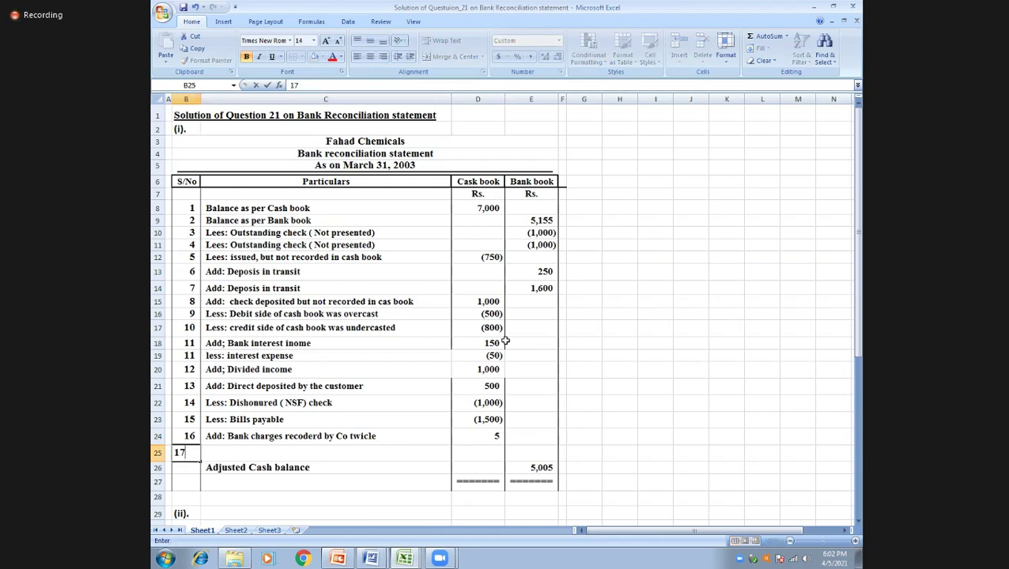
key(Return)
key(Up)
key(Right)
key(Right)
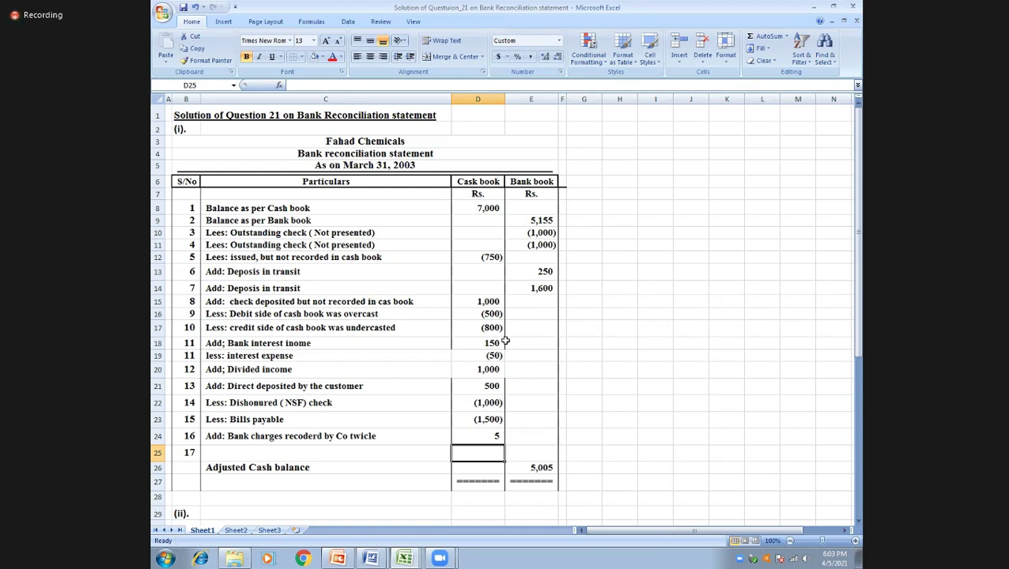
key(Left)
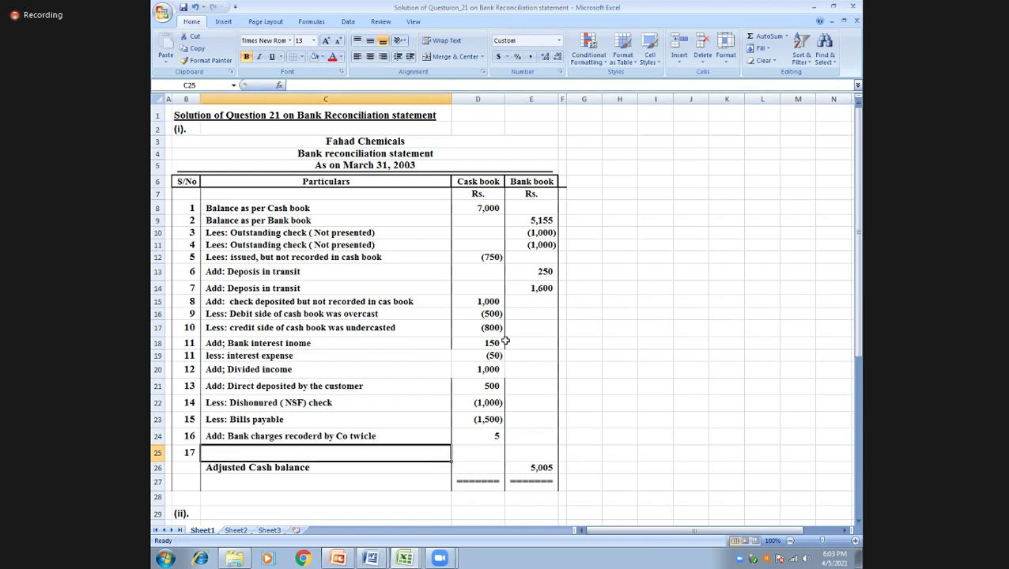
Describe item 17 as "add: error by Bank" in C25 and enter 50 as its bank book amount in E25.
text(add: )
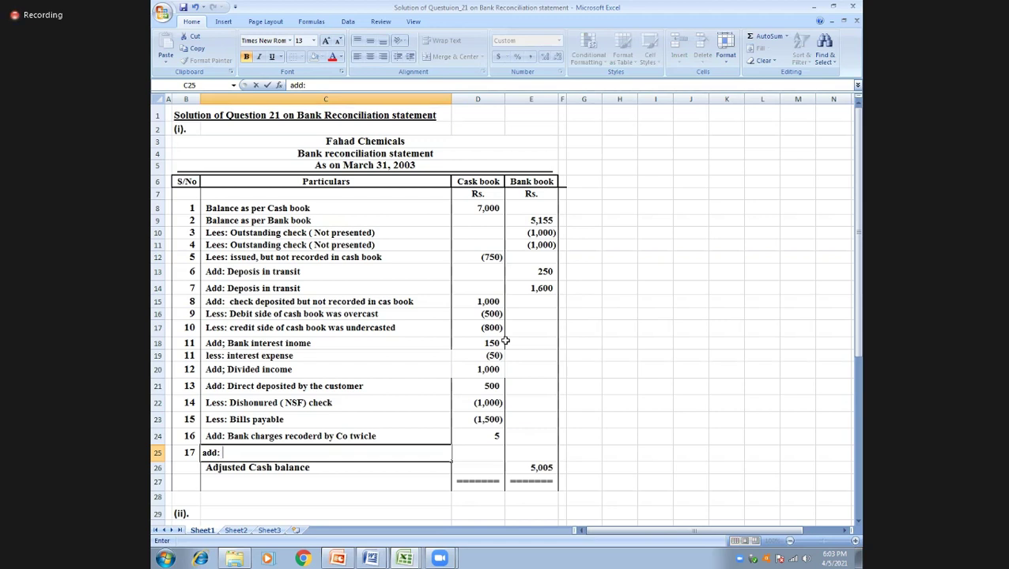
text(error by Bank)
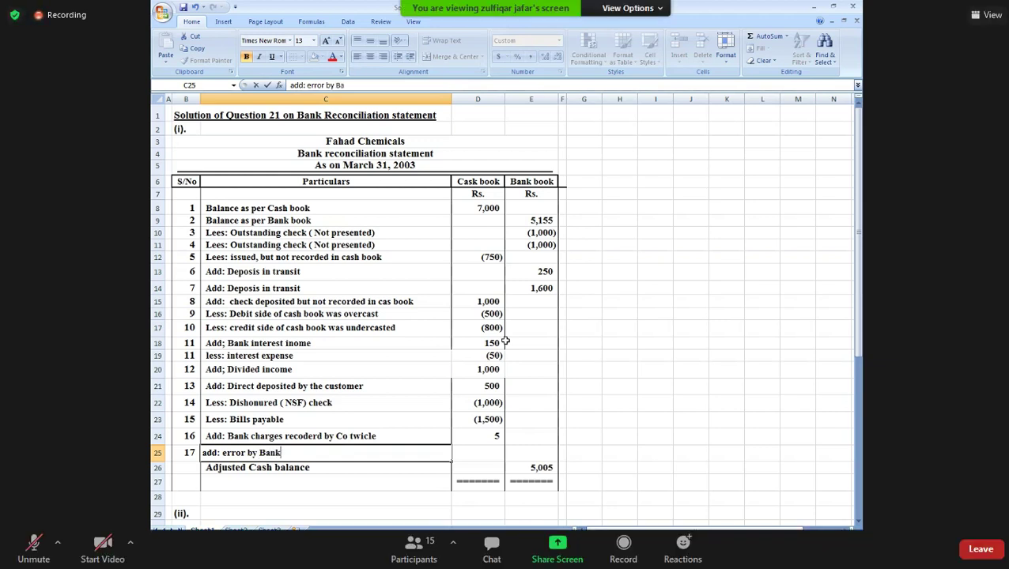
key(Tab)
key(Tab)
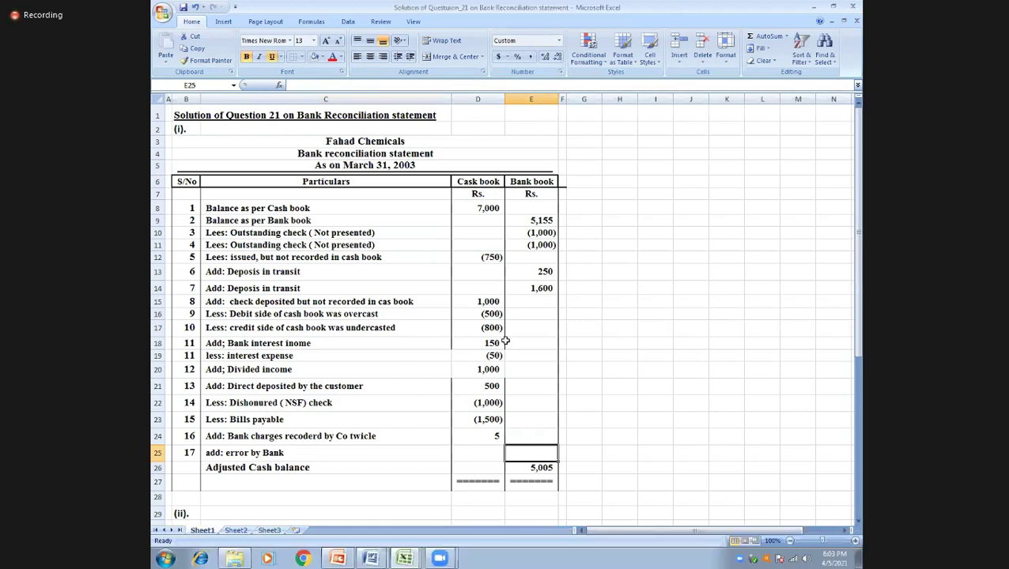
text(50)
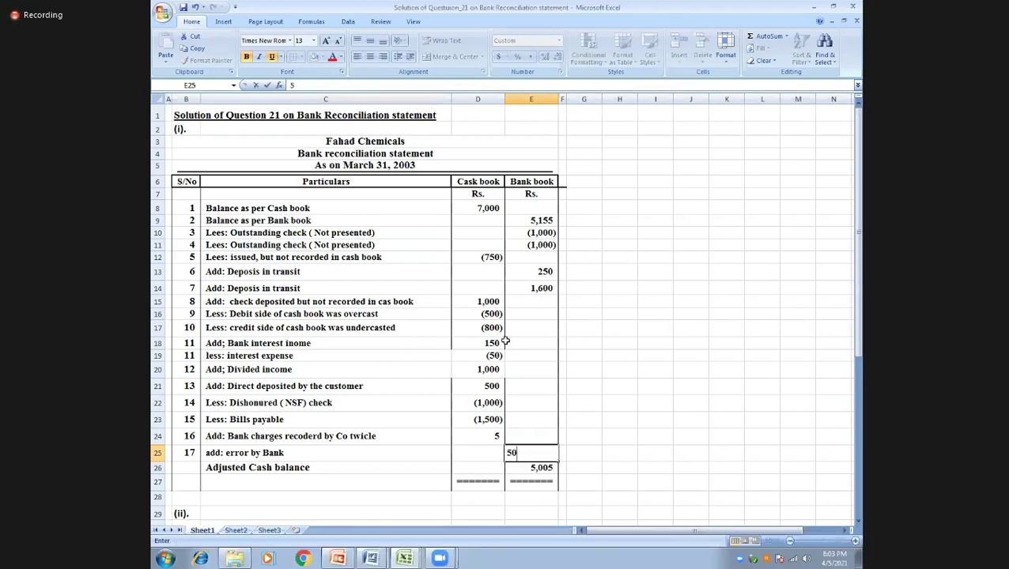
key(Return)
Clear the adjusted cash balance from the bank book column in E26.
key(Left)
key(Up)
key(Down)
key(Up)
key(Right)
key(Down)
key(Delete)
Review the bank book entries from E8 down to the item 17 amount in E25.
key(Up)
key(Up)
key(Up)
key(Up)
key(Up)
key(Up)
key(Up)
key(Up)
key(Up)
key(Up)
key(Up)
key(Up)
key(Up)
key(Up)
key(Up)
key(Up)
key(Up)
key(Up)
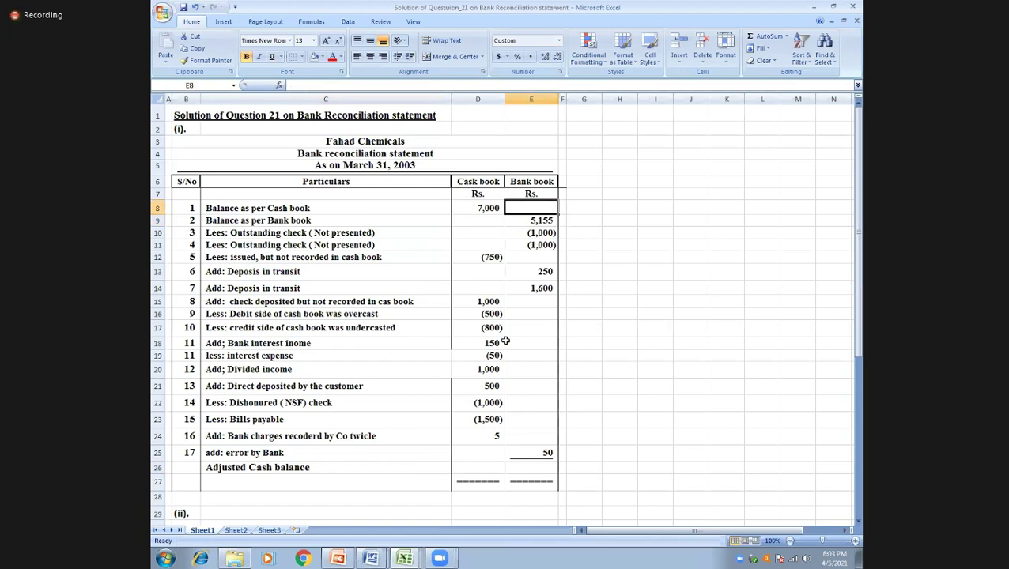
key(Down)
key(Down)
key(Down)
key(Down)
key(Down)
key(Down)
key(Down)
key(Down)
key(Down)
key(Down)
key(Down)
key(Down)
key(Down)
key(Down)
key(Down)
key(Down)
key(Down)
key(Down)
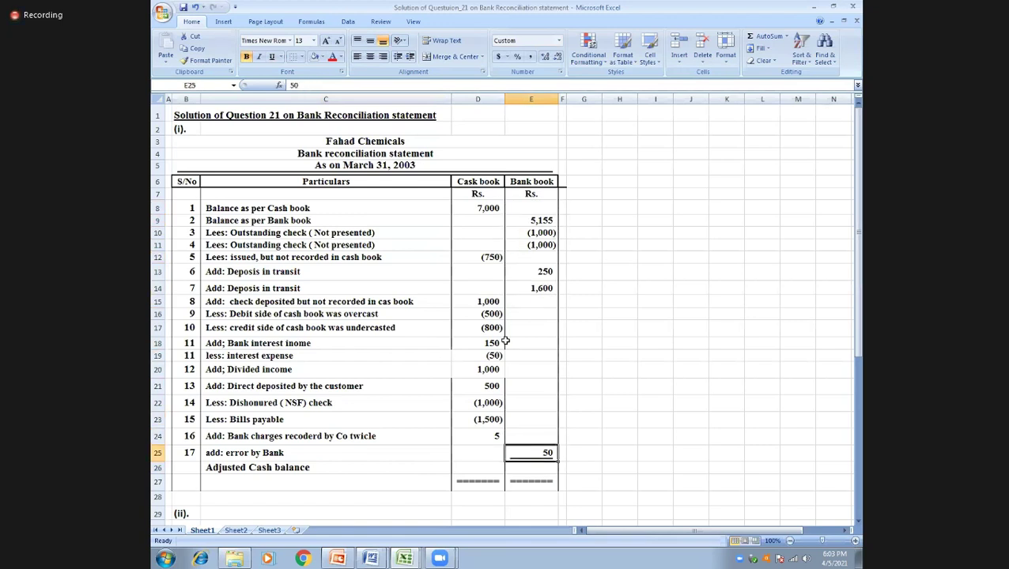
Try to total the bank book column in E26 with the range formula =E8:E25.
text(=)
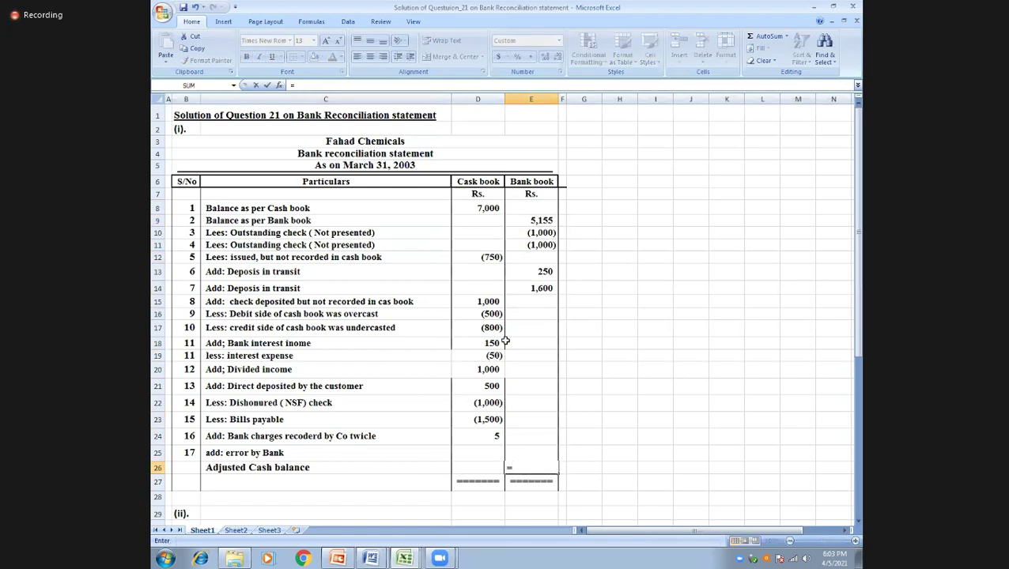
drag(526, 208, 536, 452)
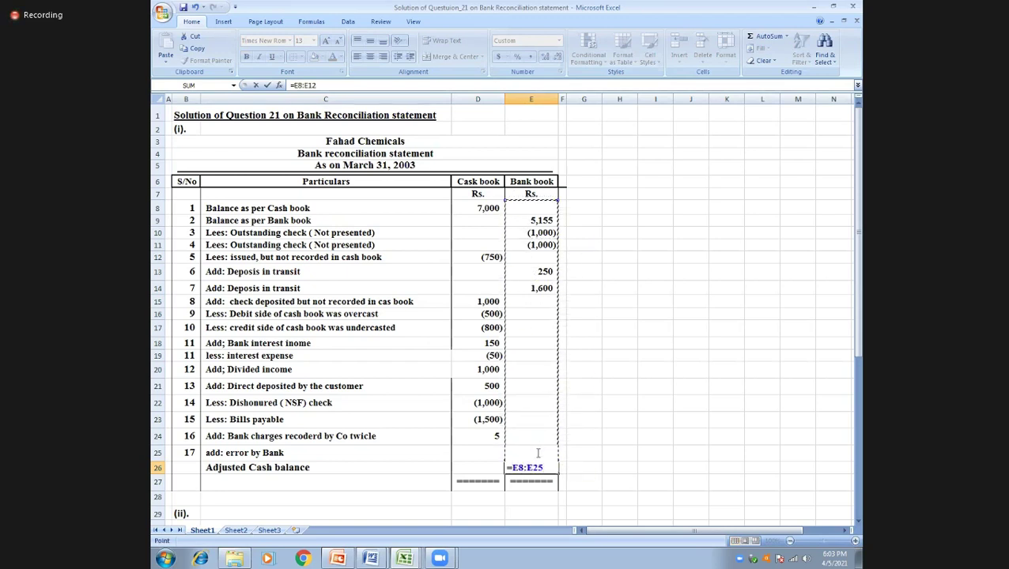
key(Return)
key(Up)
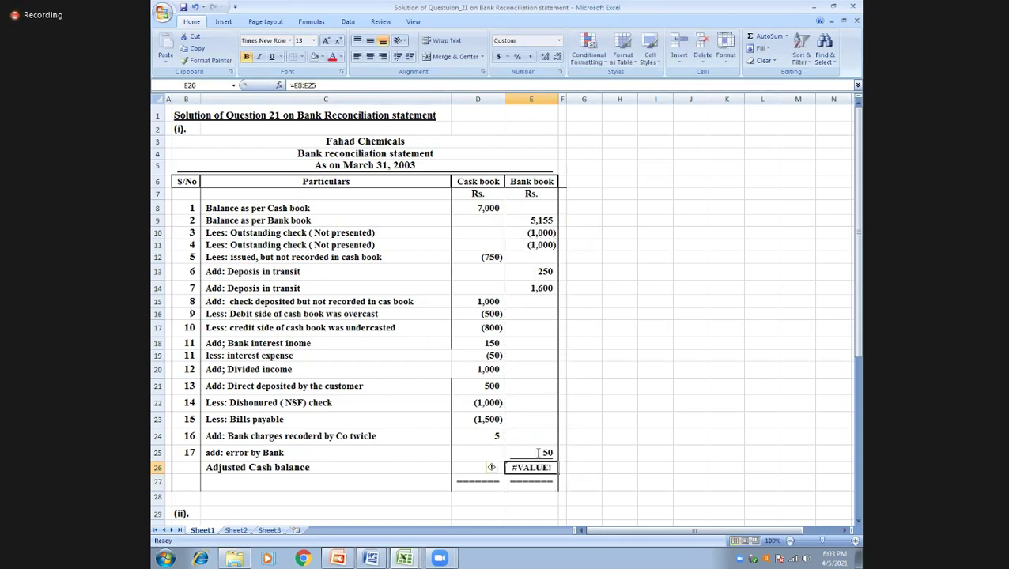
Try to correct the E26 total by adding a closing parenthesis to its range formula, and dismiss the formula errors.
key(F2)
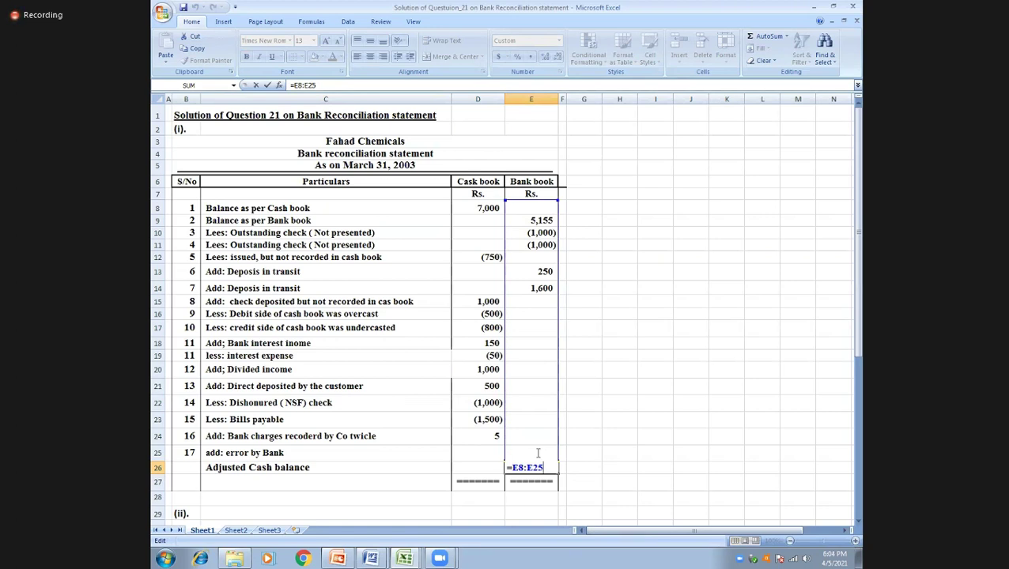
text())
key(Return)
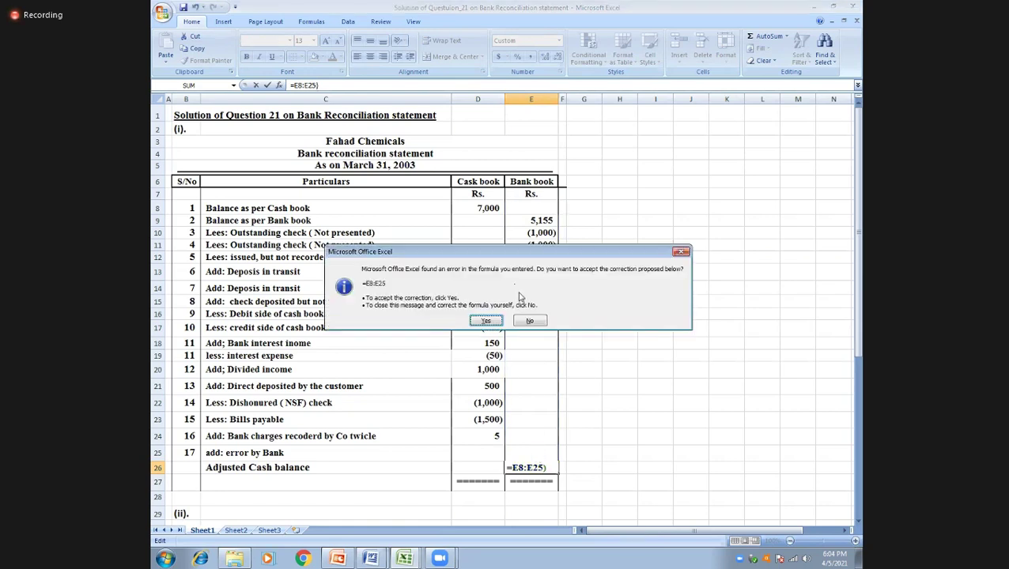
click(530, 320)
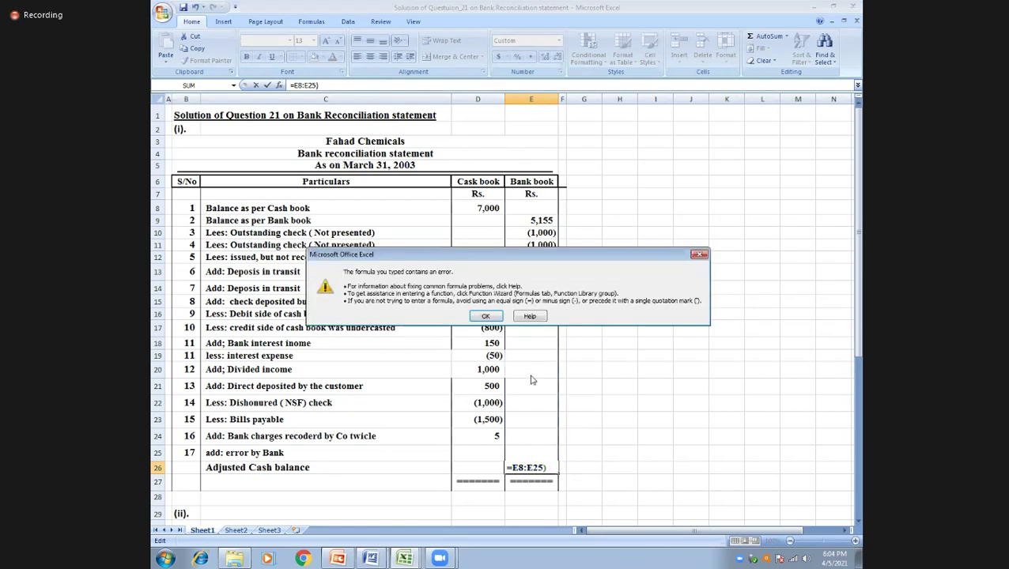
click(485, 316)
drag(558, 461, 571, 458)
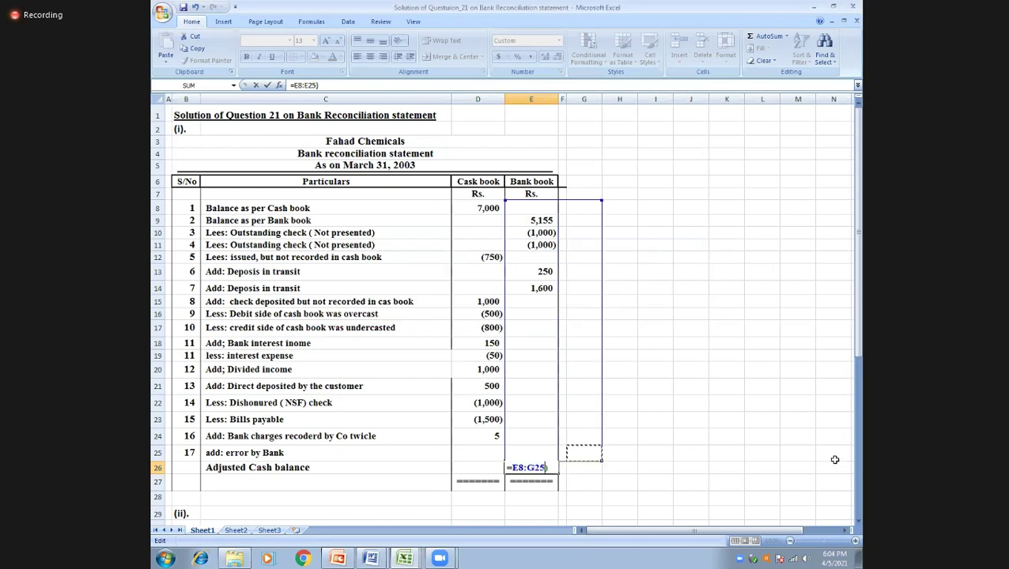
click(630, 495)
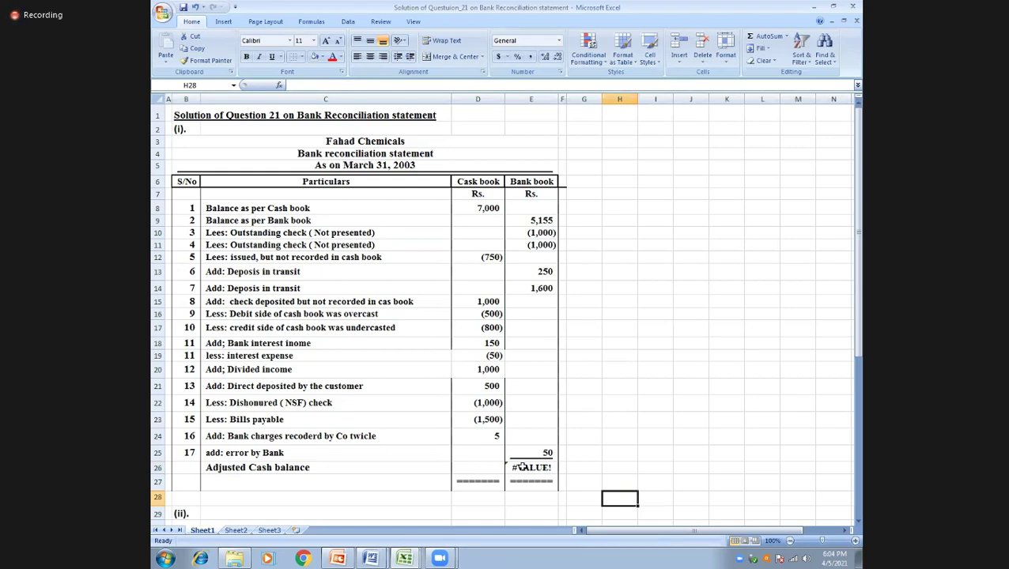
Try extending the range formula in E26 to =E8:E26, accept the proposed correction, and close the help window.
click(522, 468)
key(F2)
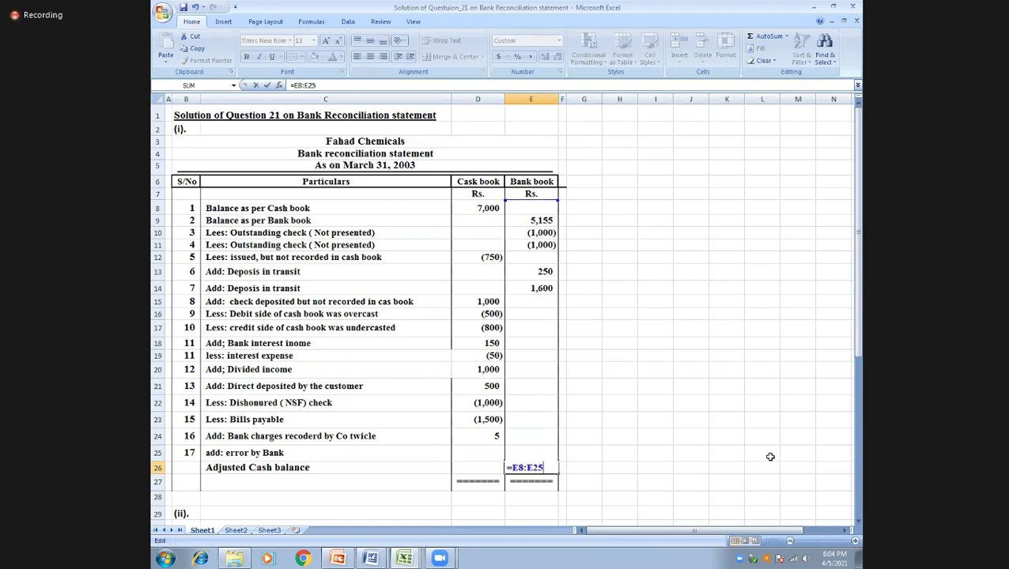
key(BackSpace)
text(6))
key(Return)
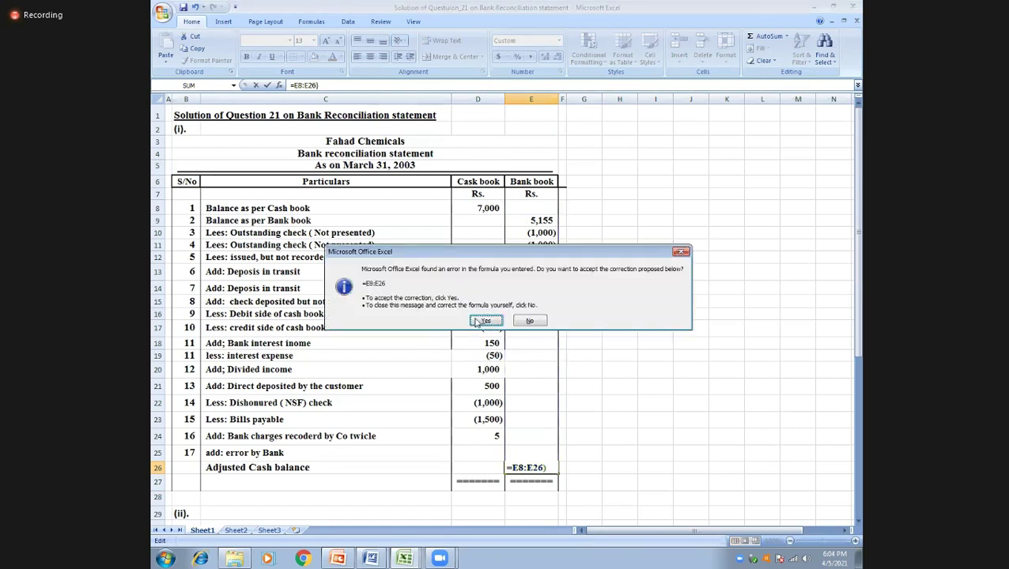
click(477, 321)
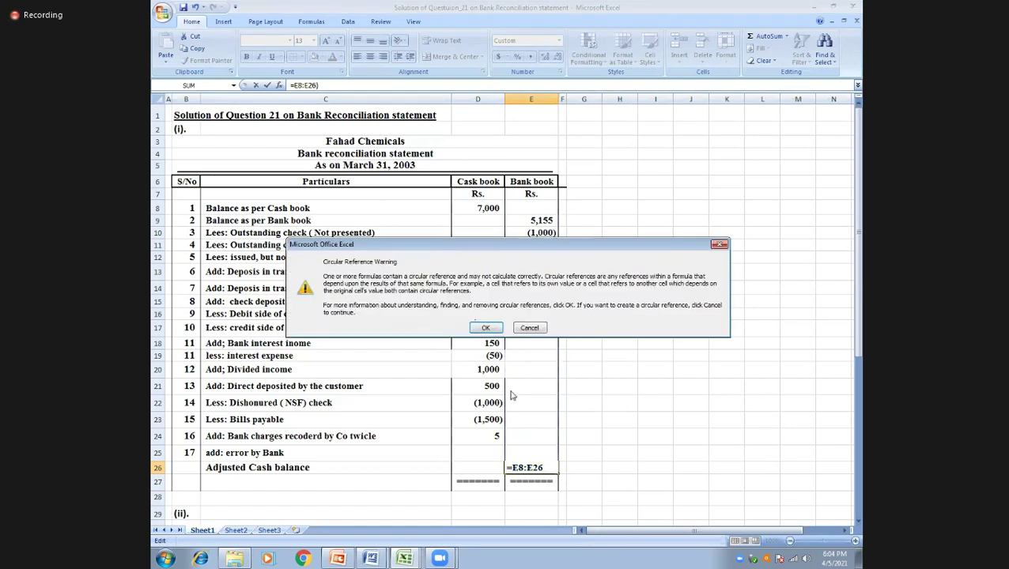
click(484, 328)
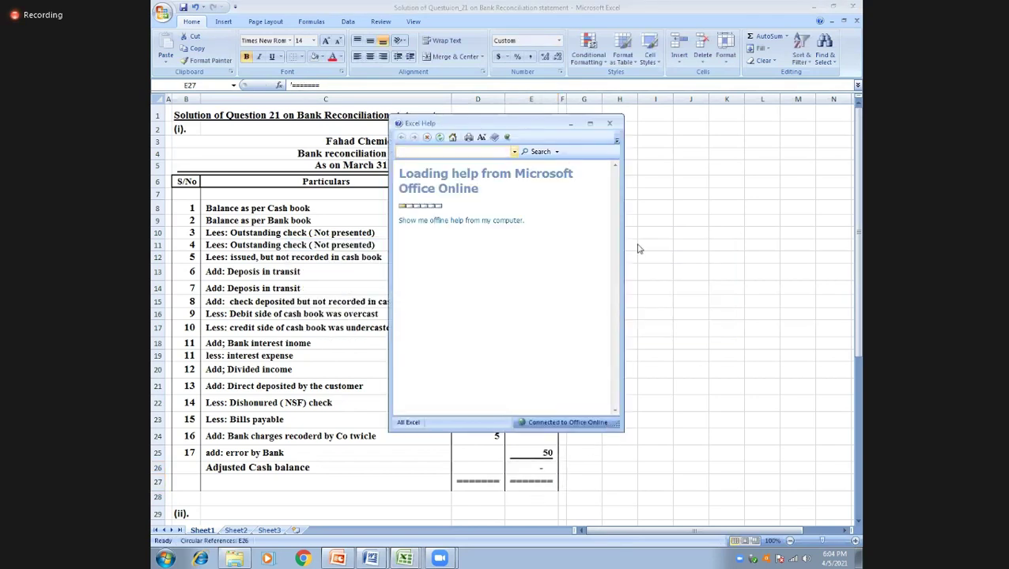
click(608, 124)
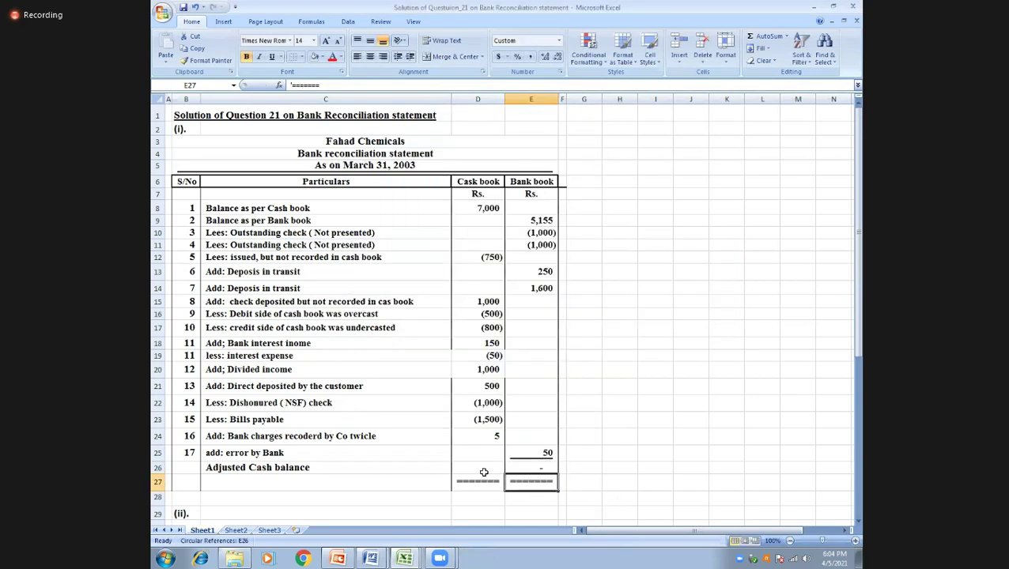
Replace the bank book adjusted balance formula in E26 with =E9+E10+E11+E13+E14.
click(529, 468)
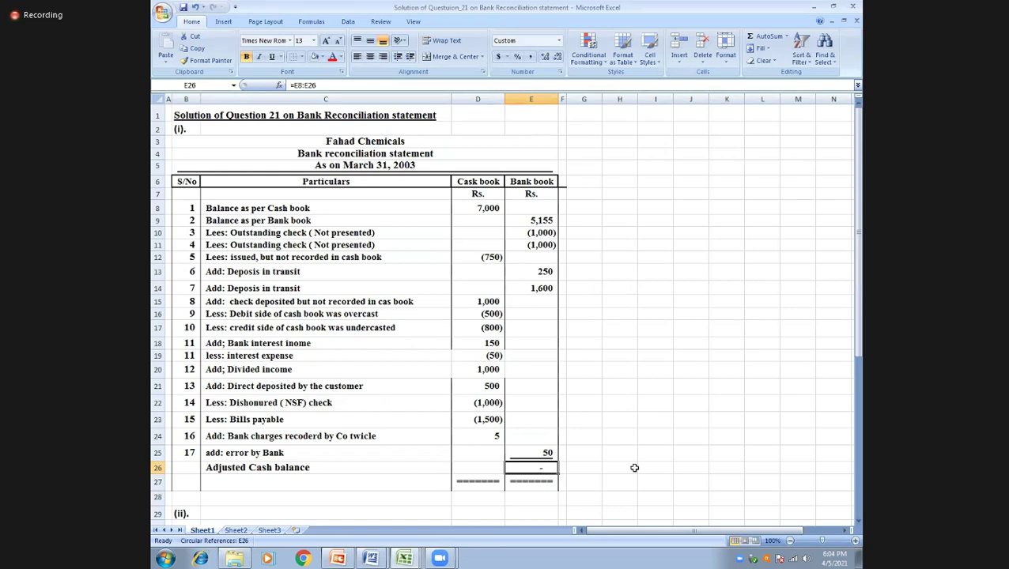
text(=)
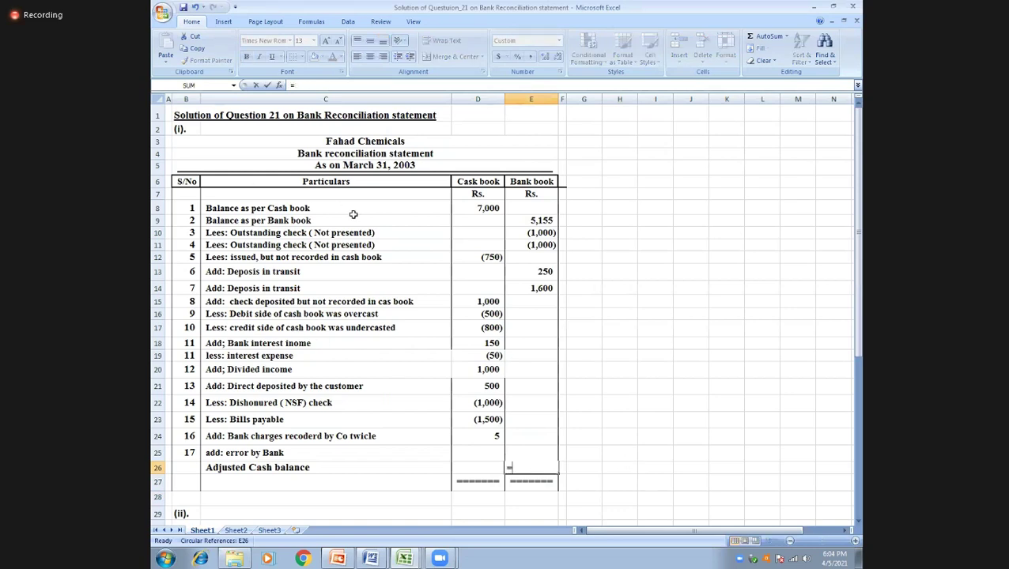
click(514, 224)
text(+)
click(521, 233)
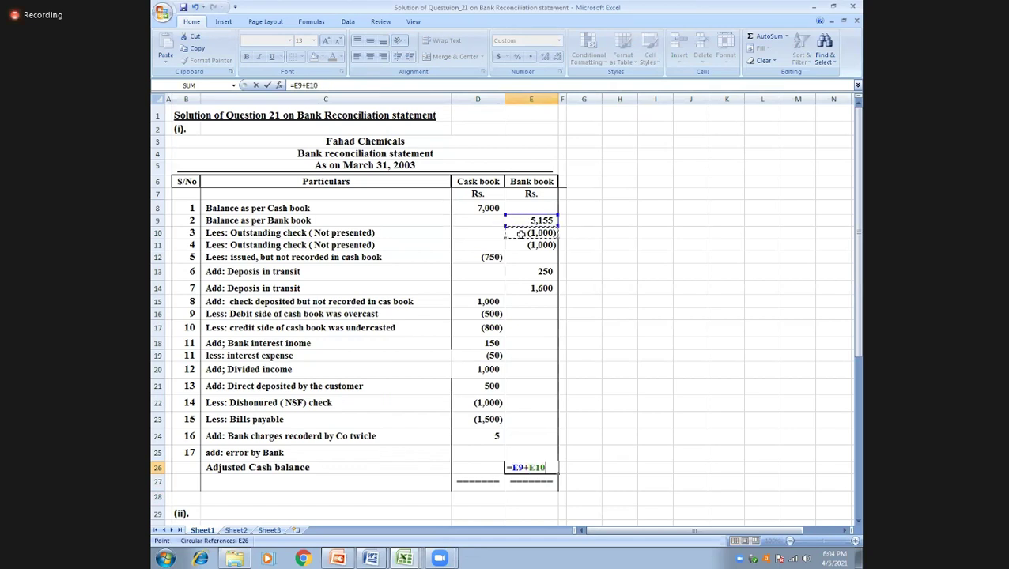
text(+)
click(541, 246)
text(+)
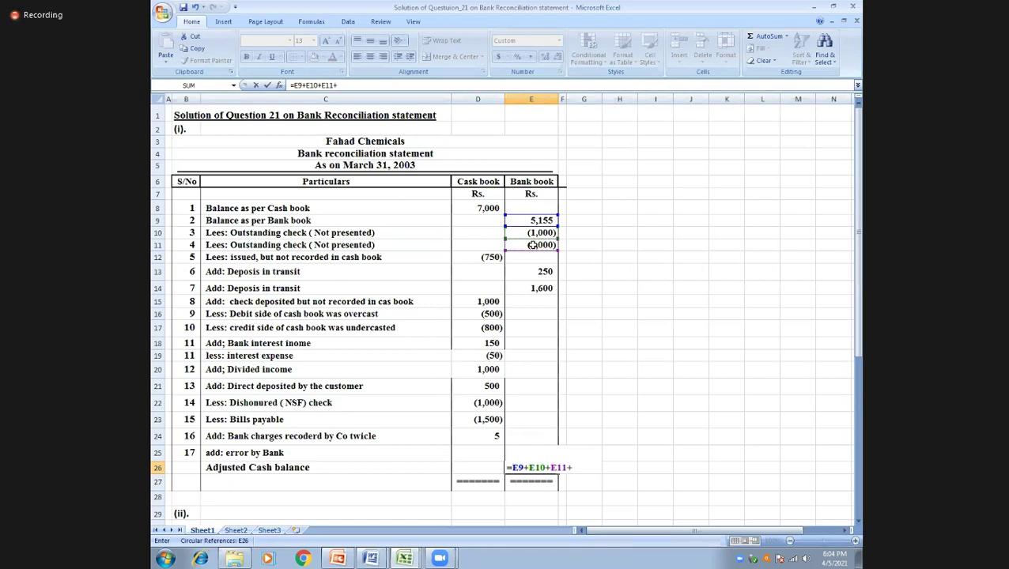
click(530, 275)
text(+)
click(531, 288)
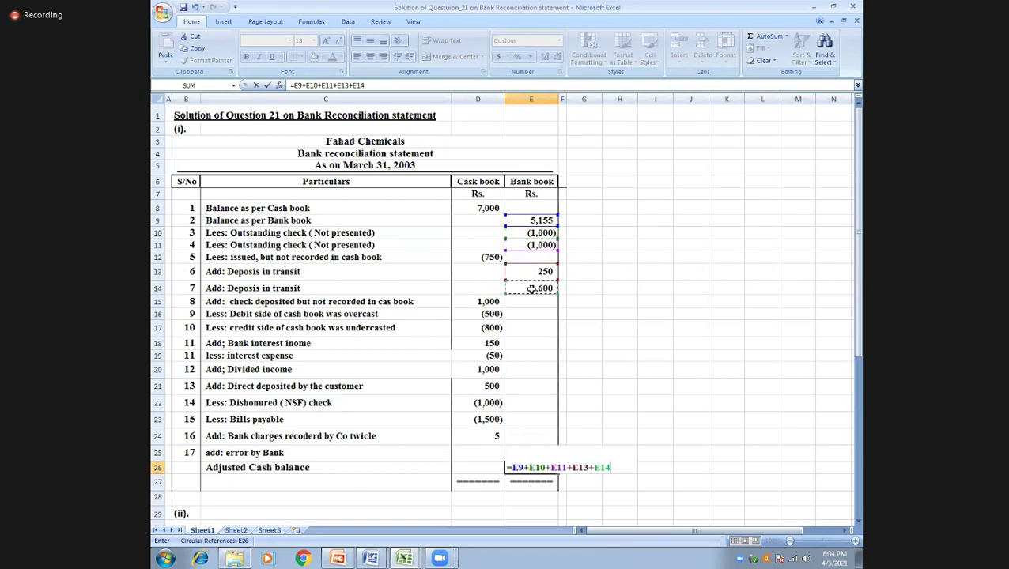
key(Return)
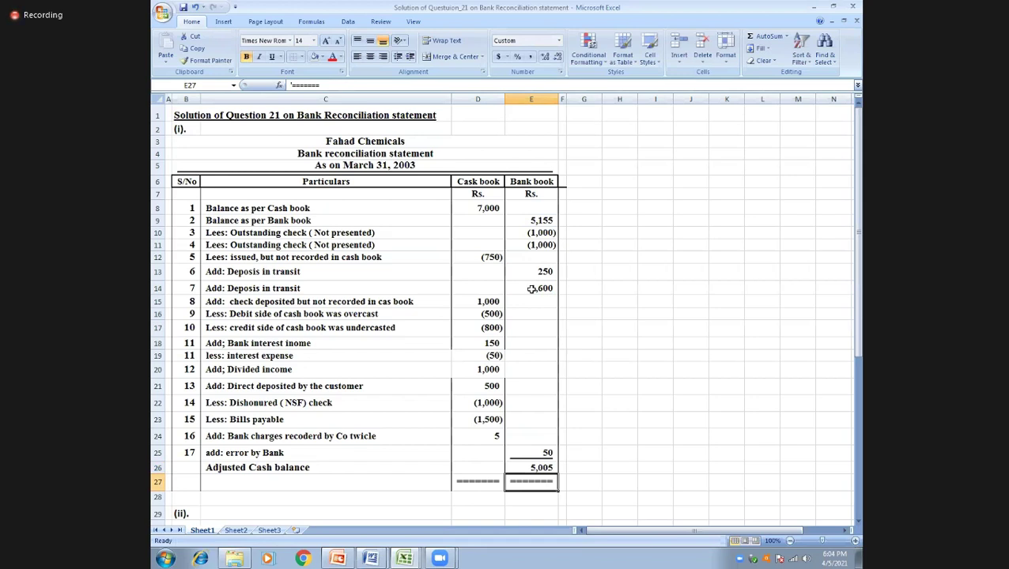
Append cell E17 to the addition formula for the bank book adjusted balance in E26.
key(Up)
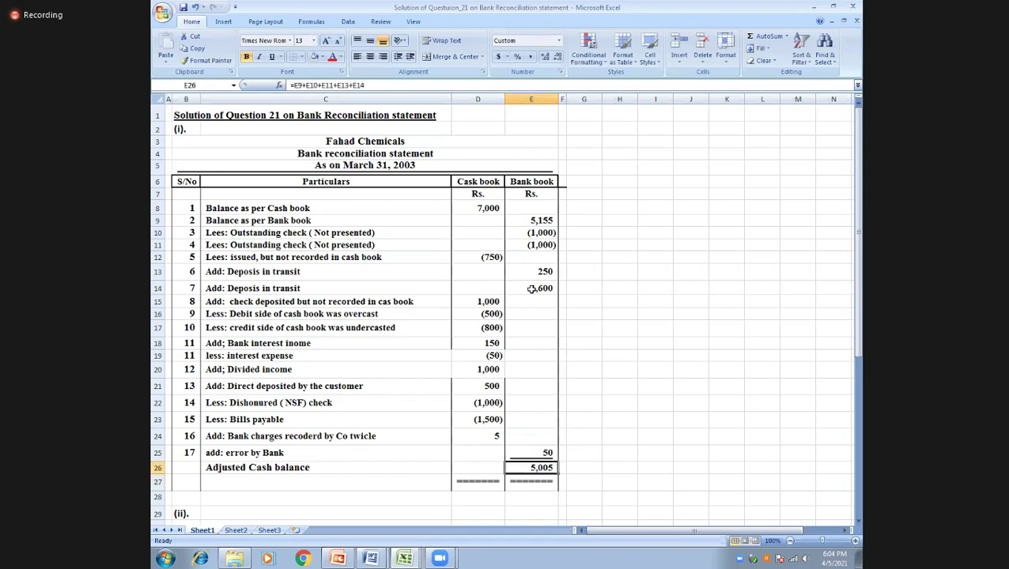
key(F2)
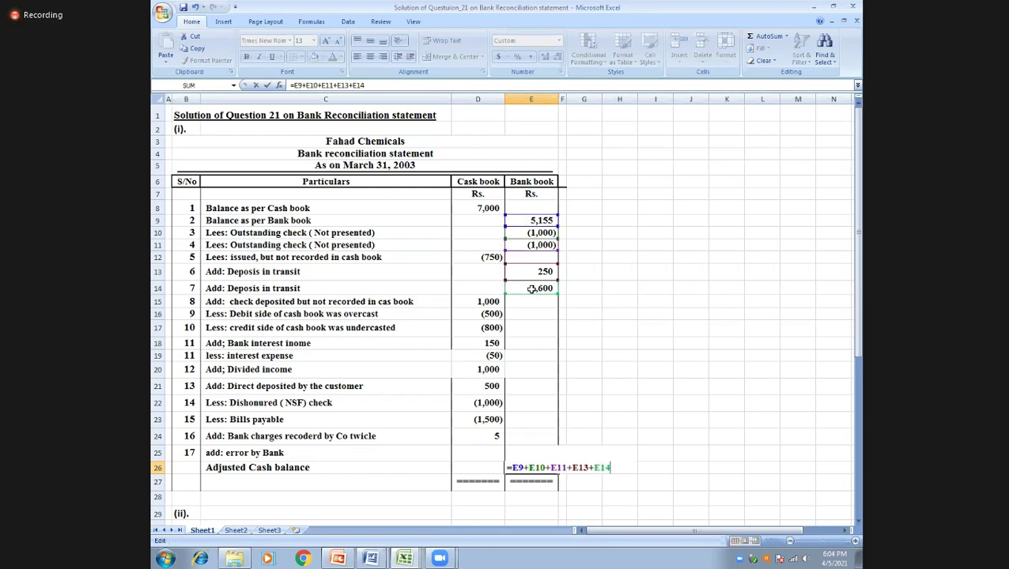
text(+)
text(e17)
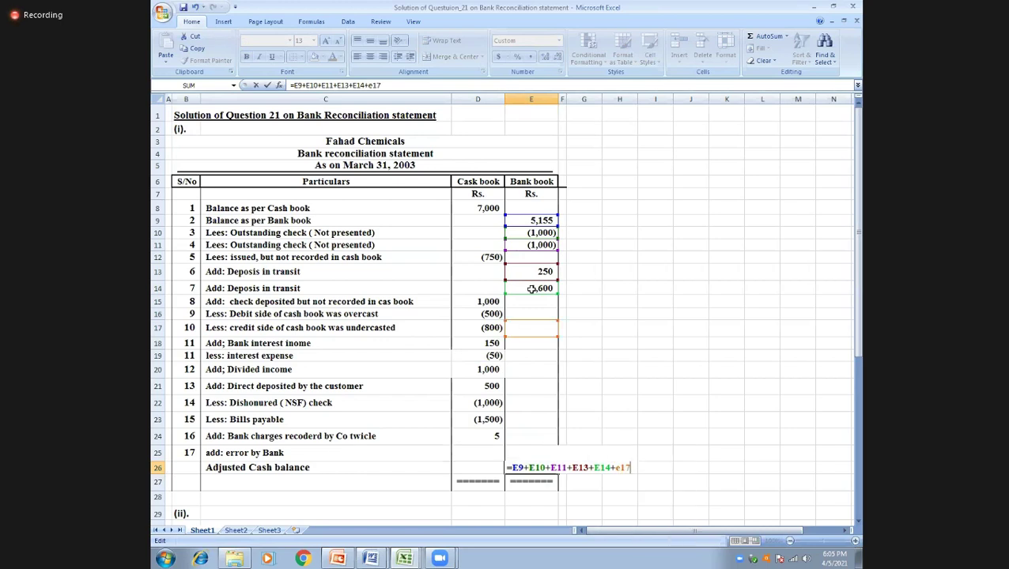
key(Return)
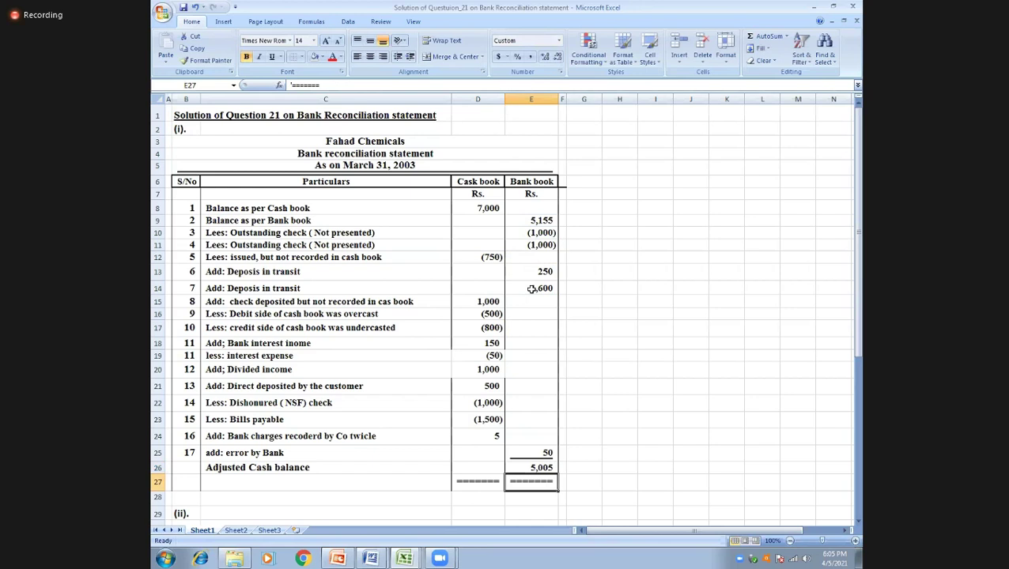
Copy the bank book adjusted balance formula from E26 into the cash book cell D26.
key(Up)
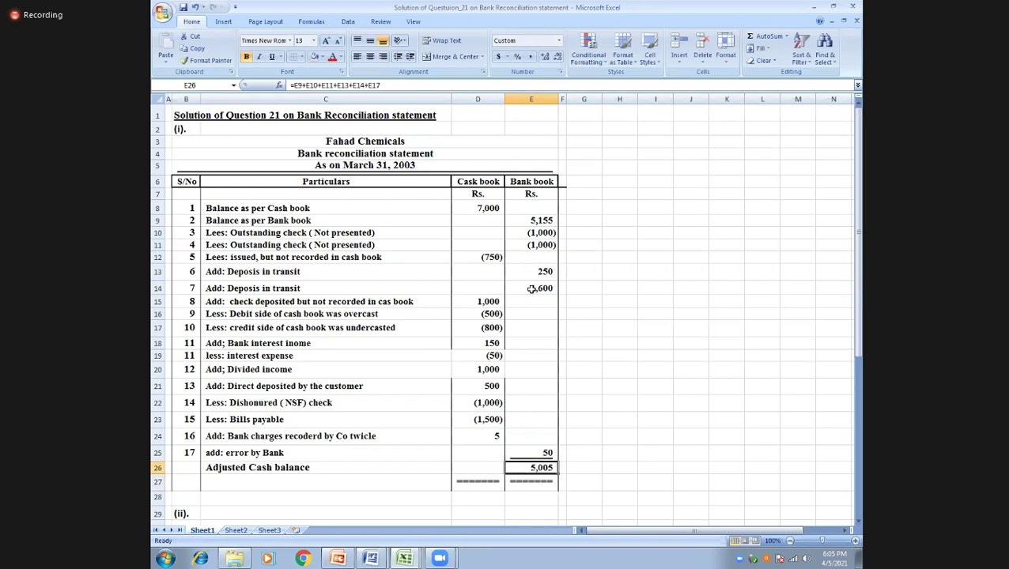
key(ctrl+c)
key(Left)
key(Return)
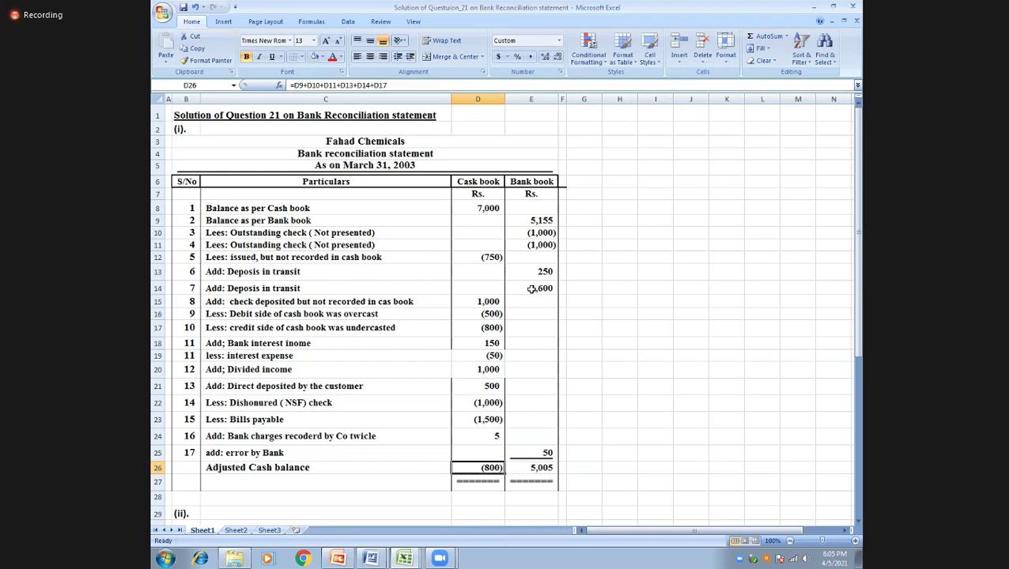
Inspect the cell references of the copied formula in D26 and the cash book cells just above it.
key(F2)
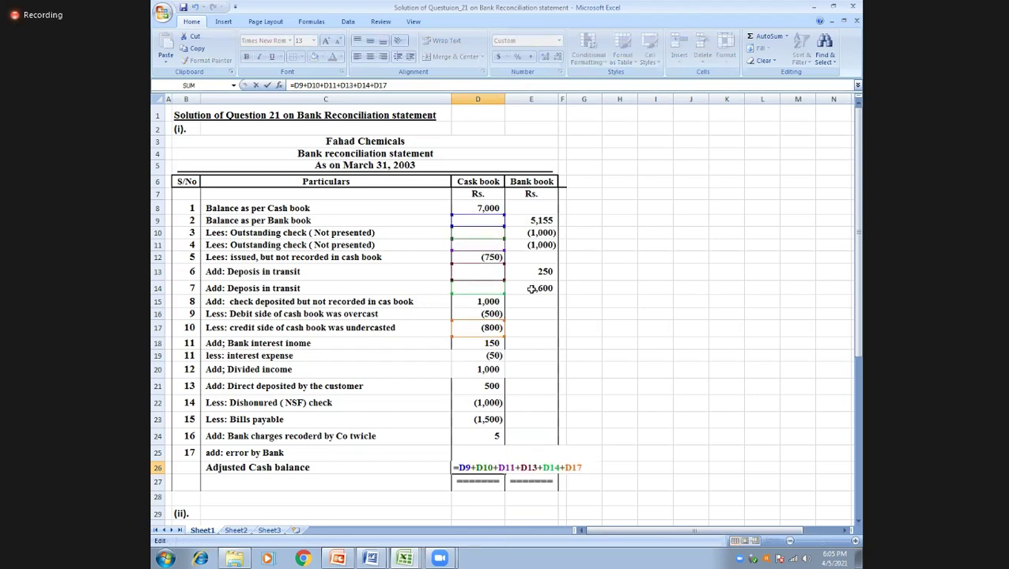
key(Escape)
key(Up)
key(Up)
key(Up)
key(Down)
key(Down)
key(Down)
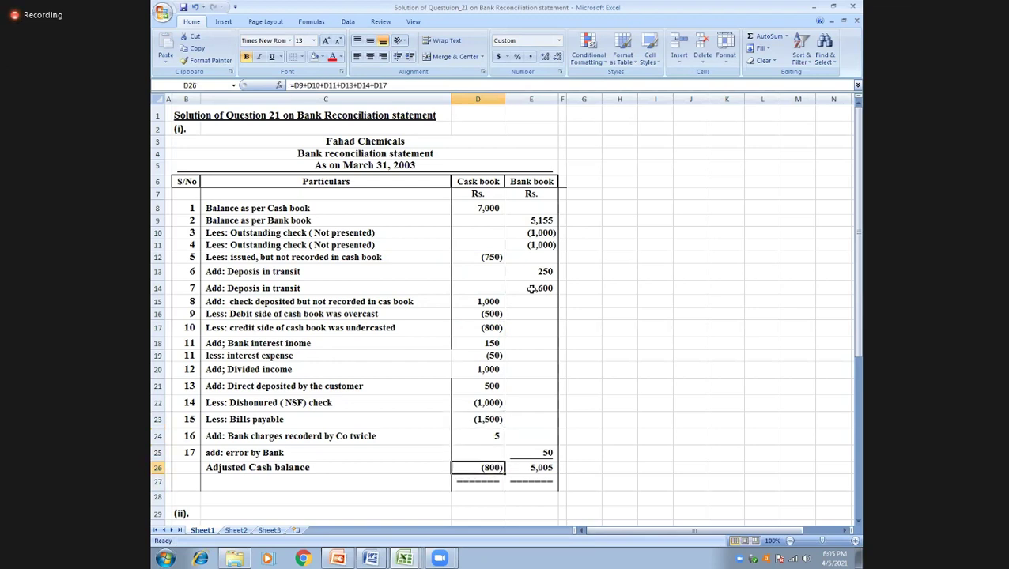
Replace the cash book adjusted balance formula in D26 with a SUM of cells D8 through D24.
text(=s)
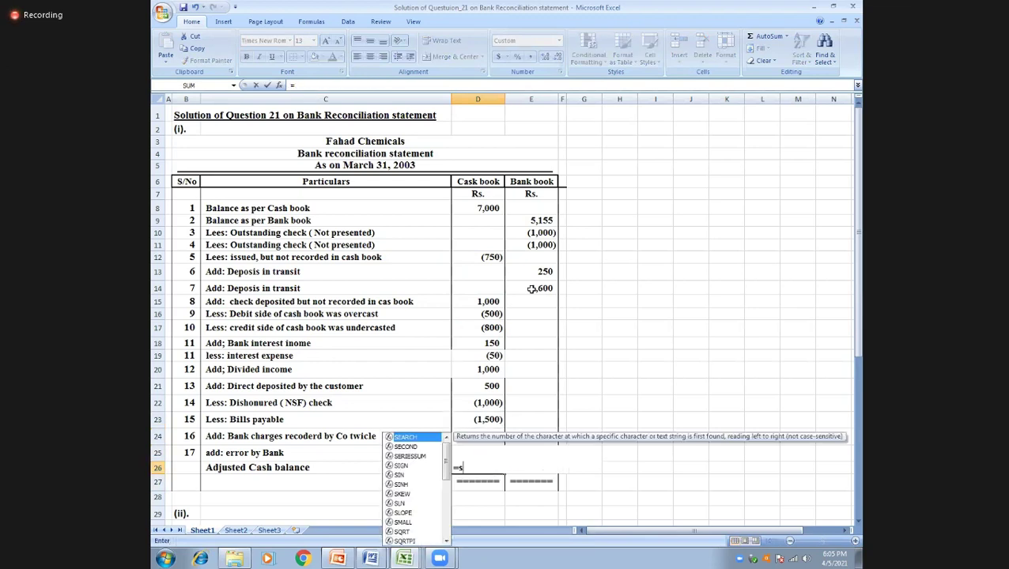
text(um()
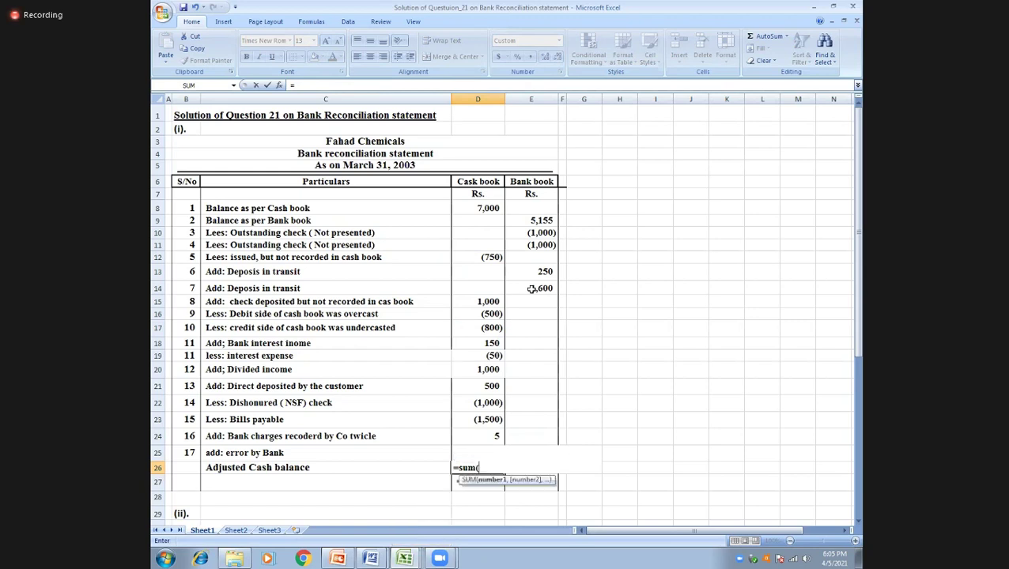
drag(470, 208, 468, 427)
key(Return)
key(Up)
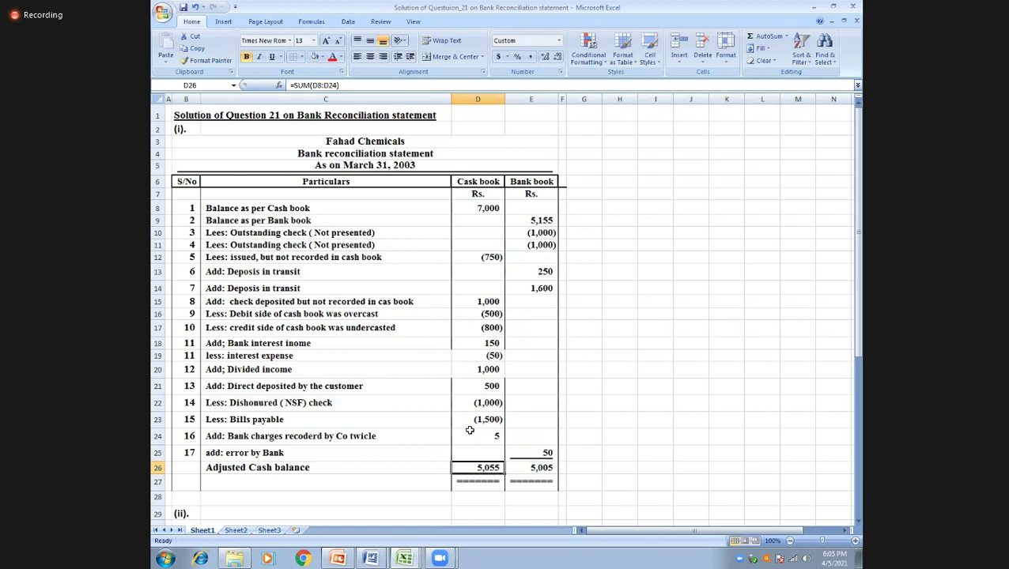
Extend the SUM range in D26 to D8:D25.
key(F2)
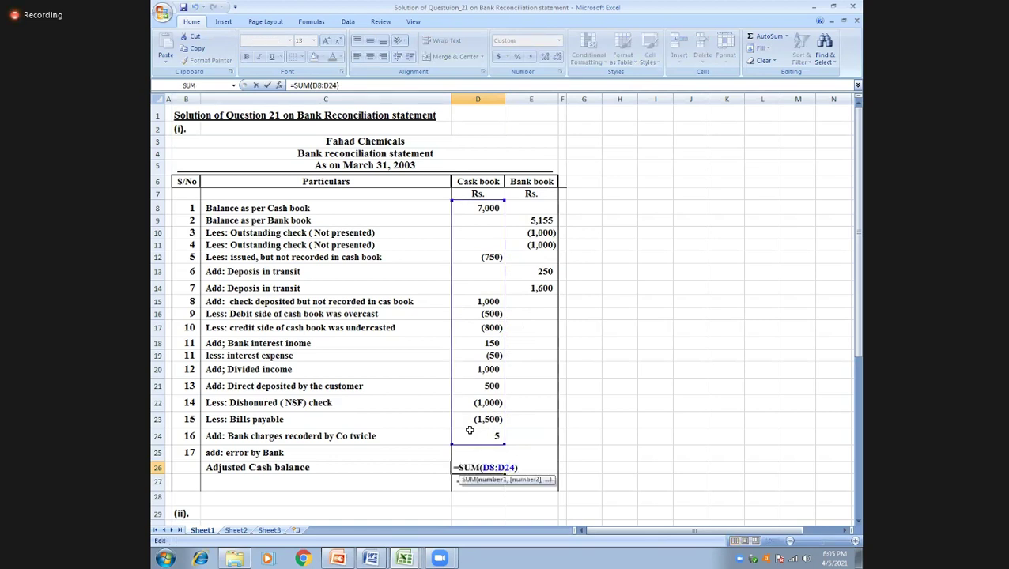
key(BackSpace)
text(5)
key(Return)
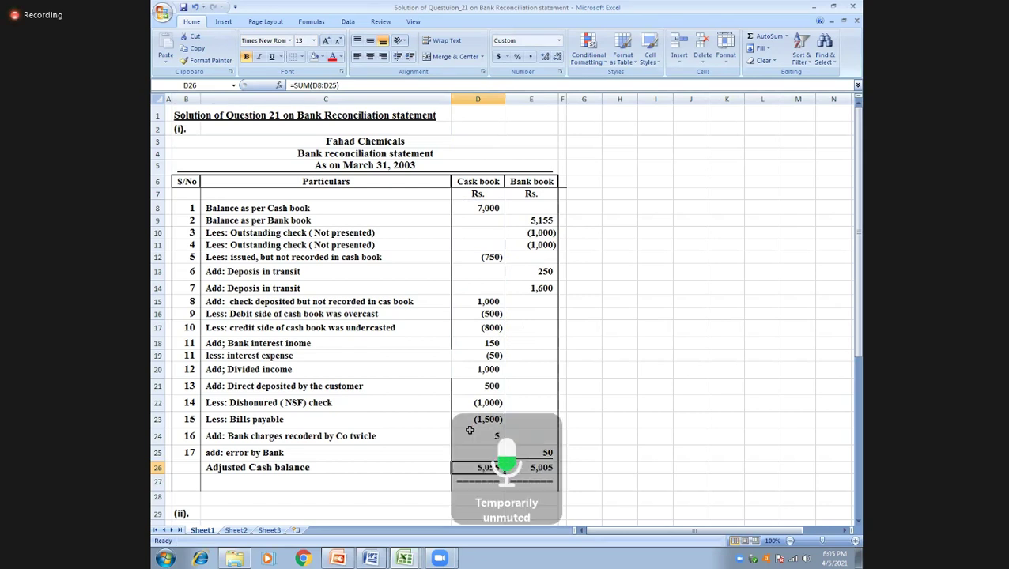
Review the cash book entries in column D row by row, from the opening balance to the bank error row.
click(469, 430)
key(Up)
key(Up)
key(Up)
key(Up)
key(Up)
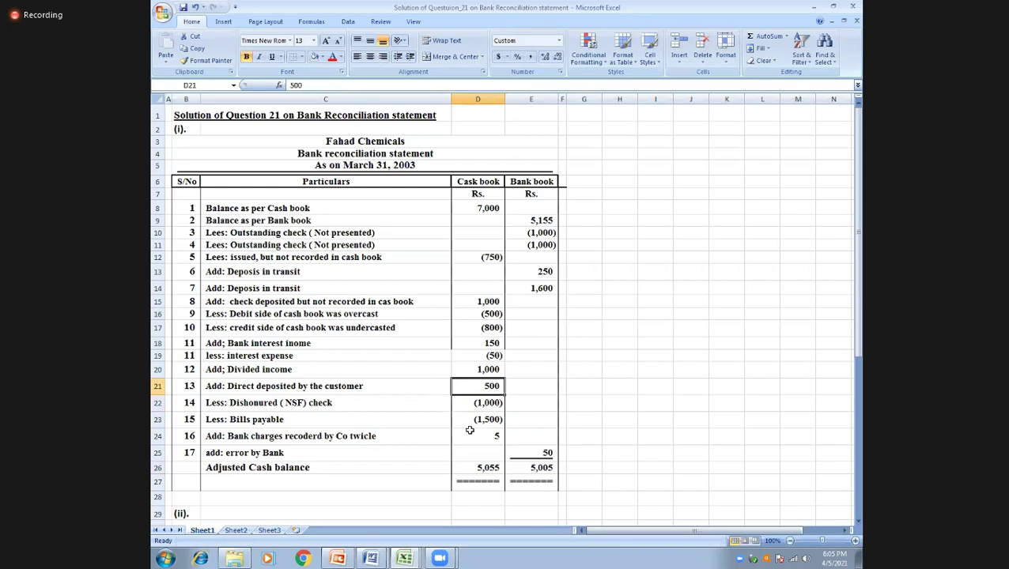
key(Up)
key(Up)
key(Up)
key(Up)
key(Up)
key(Up)
key(Up)
key(Up)
key(Up)
key(Up)
key(Up)
key(Up)
key(Down)
key(Down)
key(Down)
key(Down)
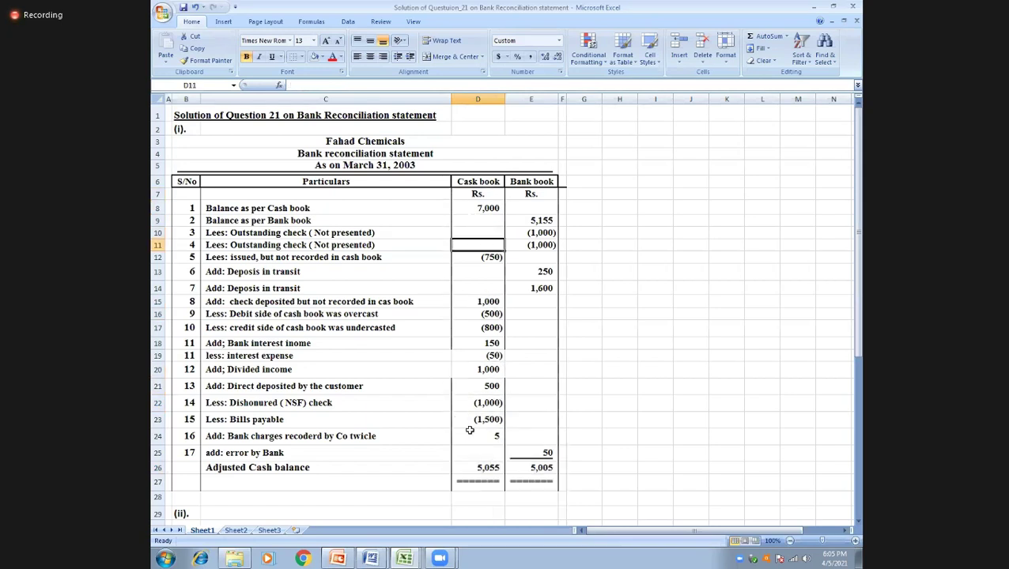
key(Down)
key(Down)
key(Down)
key(Down)
key(Down)
key(Down)
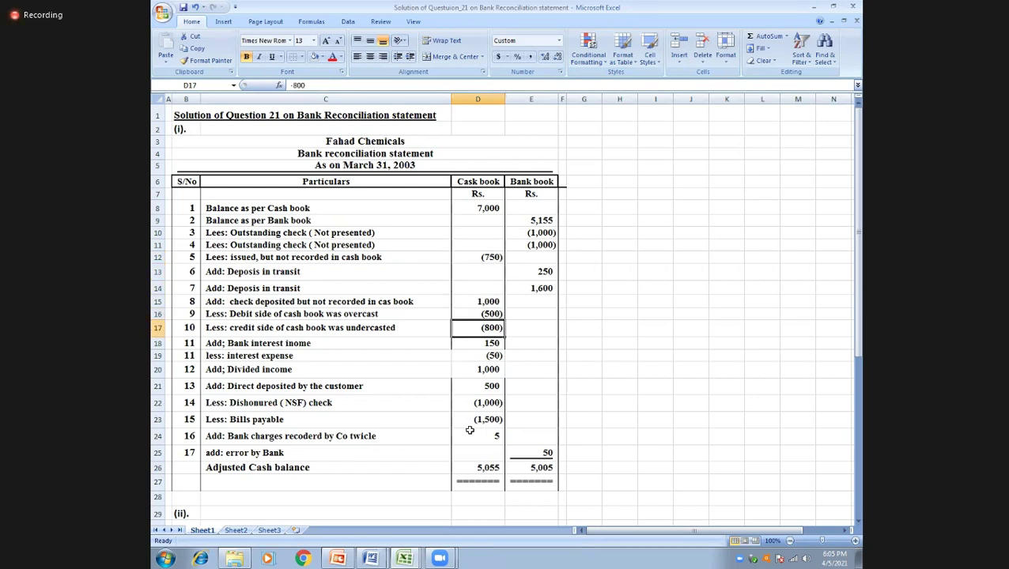
key(Down)
key(Down)
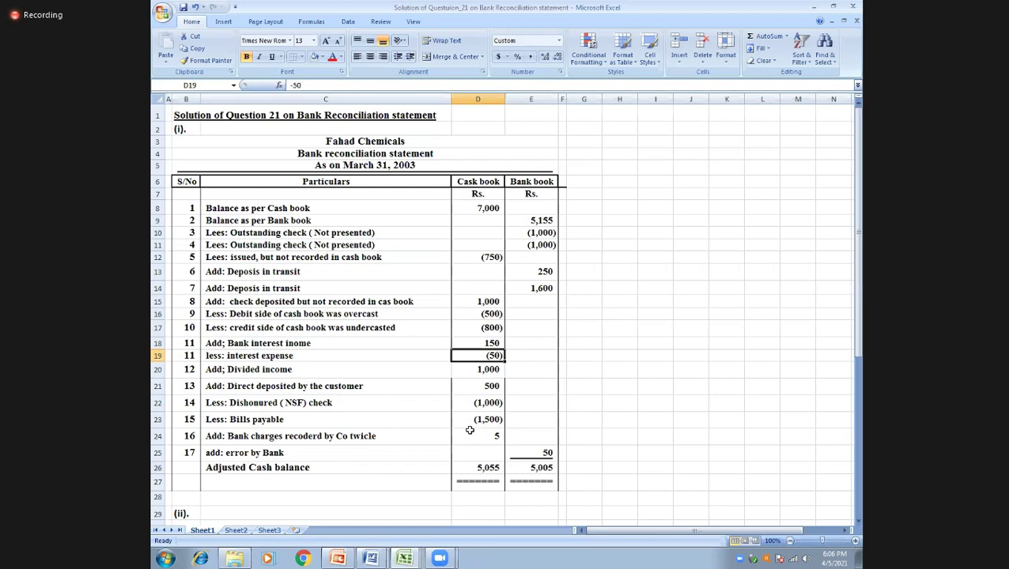
key(Down)
key(Down)
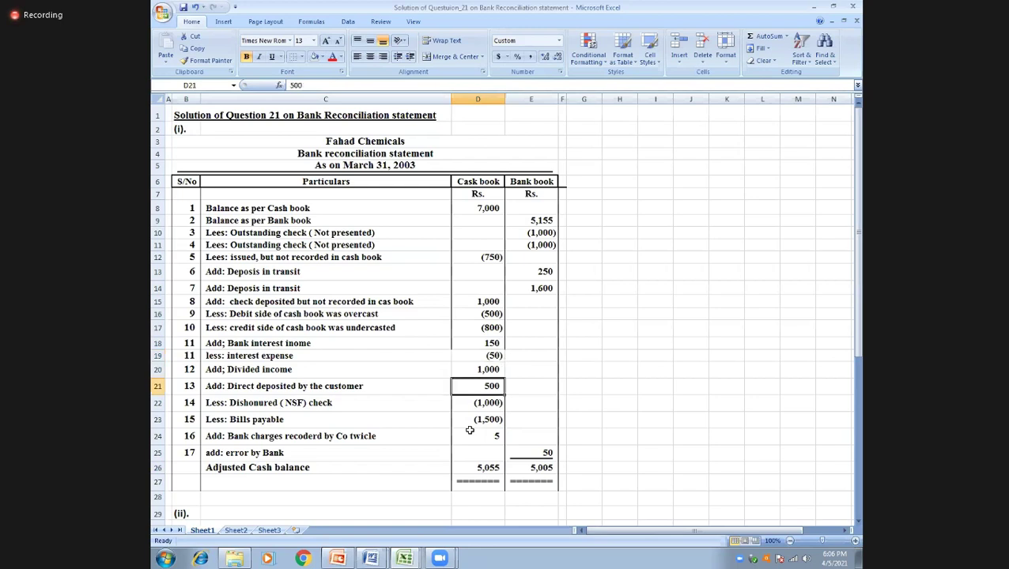
key(Down)
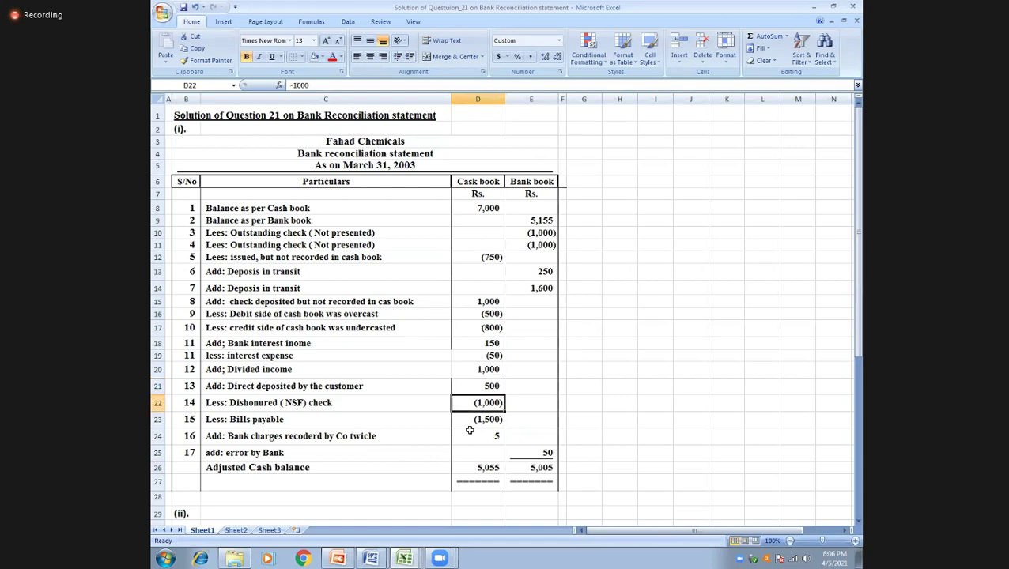
key(Down)
key(Down)
key(Down)
key(Right)
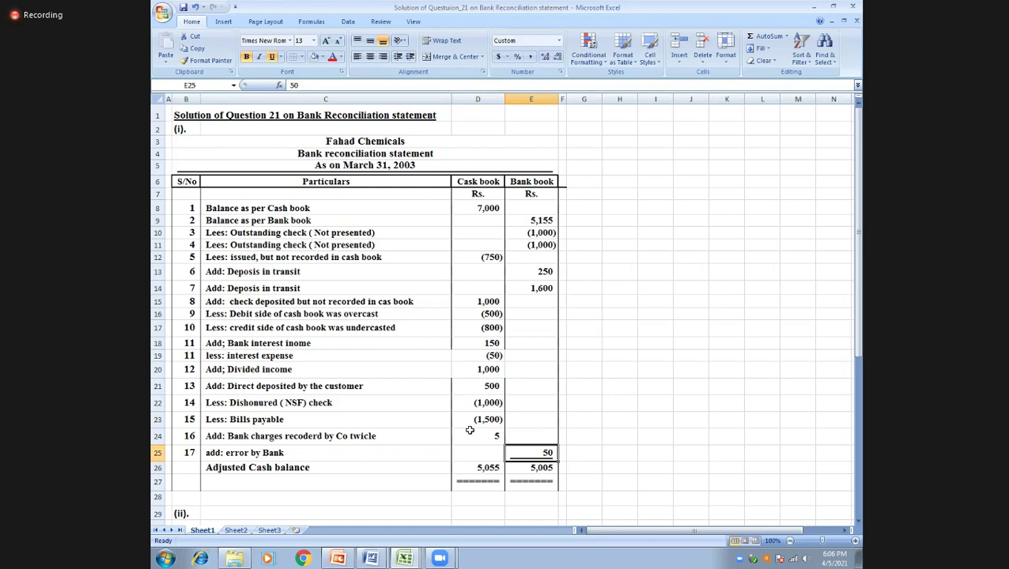
Check the bank book formula in E26 against the bank book entries in column E, starting from E9.
click(470, 430)
key(Right)
key(Right)
key(Down)
key(Down)
key(Left)
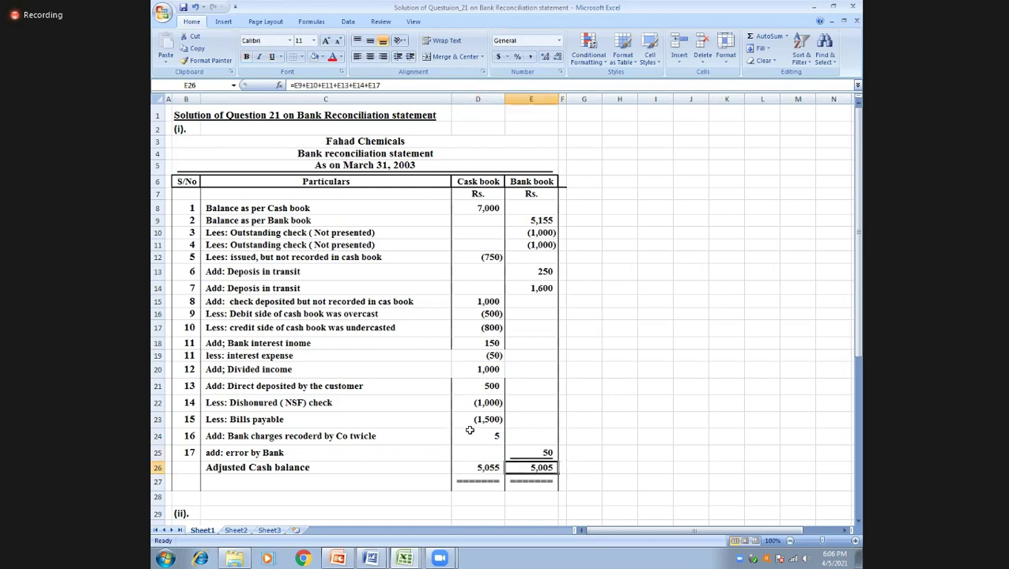
key(Up)
key(Up)
key(Up)
key(Up)
key(Up)
key(Up)
key(Up)
key(Up)
key(Up)
key(Up)
key(Up)
key(Up)
key(Up)
key(Up)
key(Up)
key(Up)
key(Up)
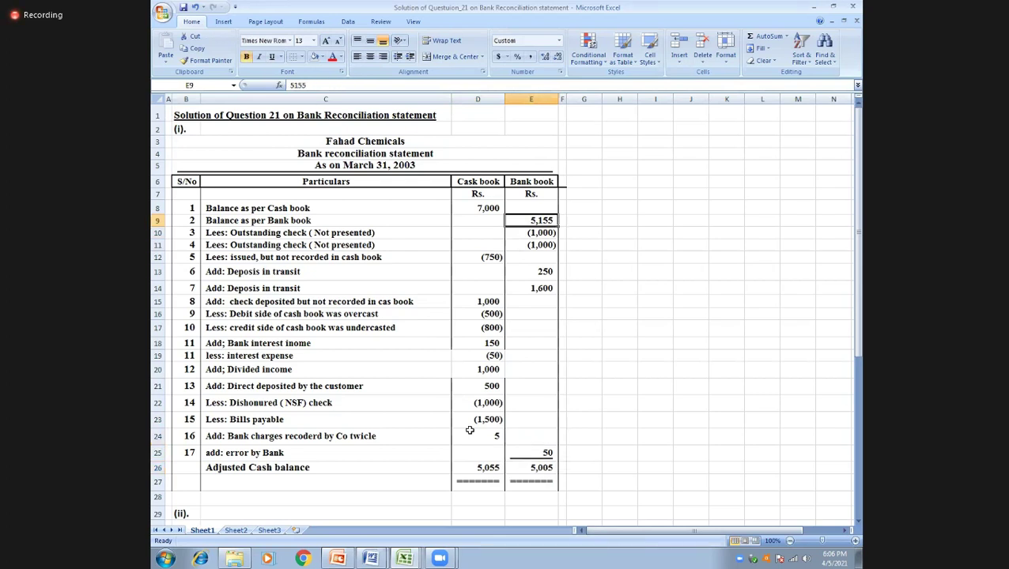
key(Down)
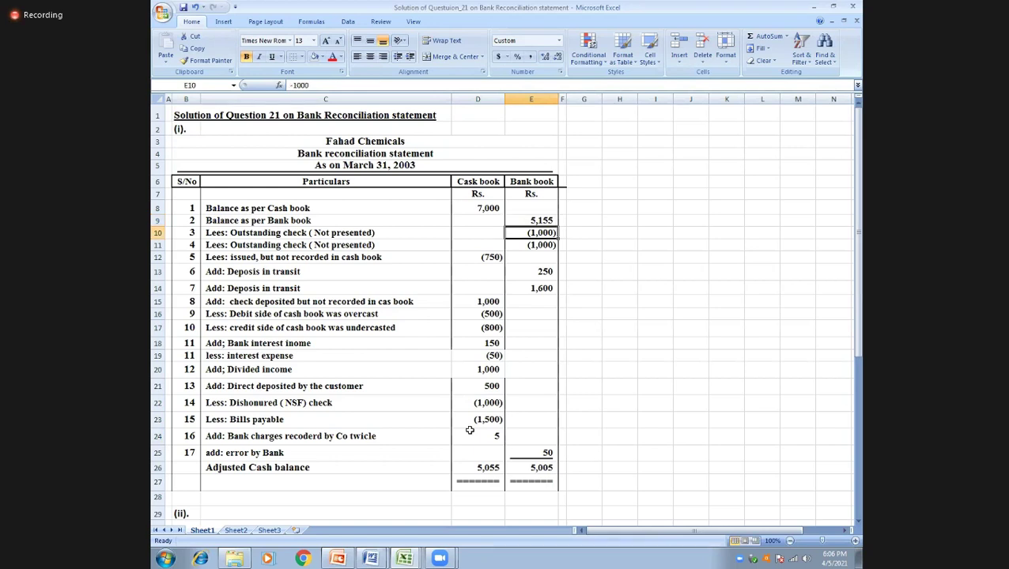
key(Down)
key(Down)
key(Down)
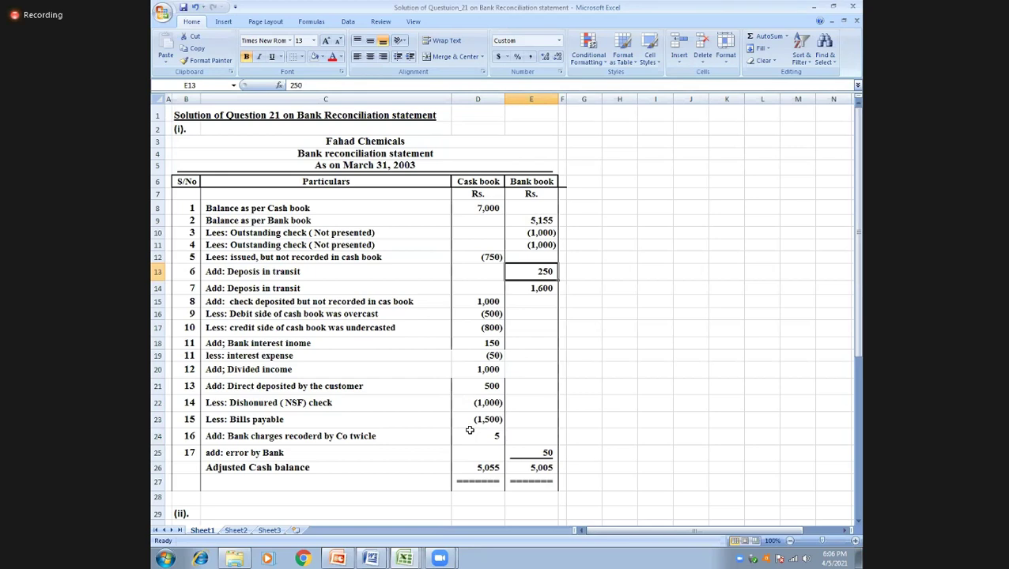
key(Down)
key(Down)
key(Down)
key(Down)
key(Down)
key(Down)
key(Down)
key(Down)
key(Down)
key(Down)
key(Down)
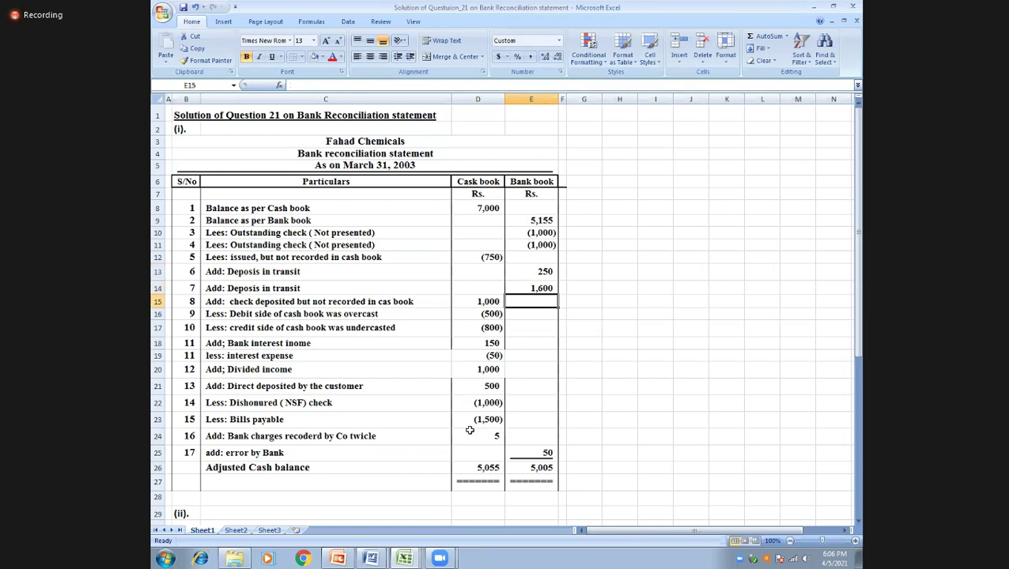
key(Down)
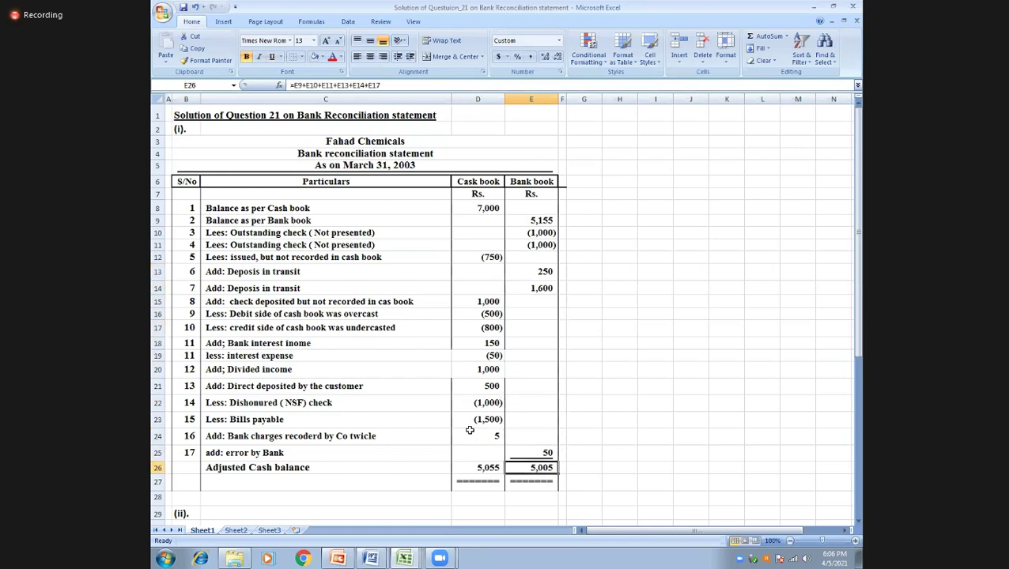
Copy the SUM formula from D26 into the bank book adjusted balance cell E26.
key(Left)
key(ctrl+c)
key(Right)
key(Return)
key(Left)
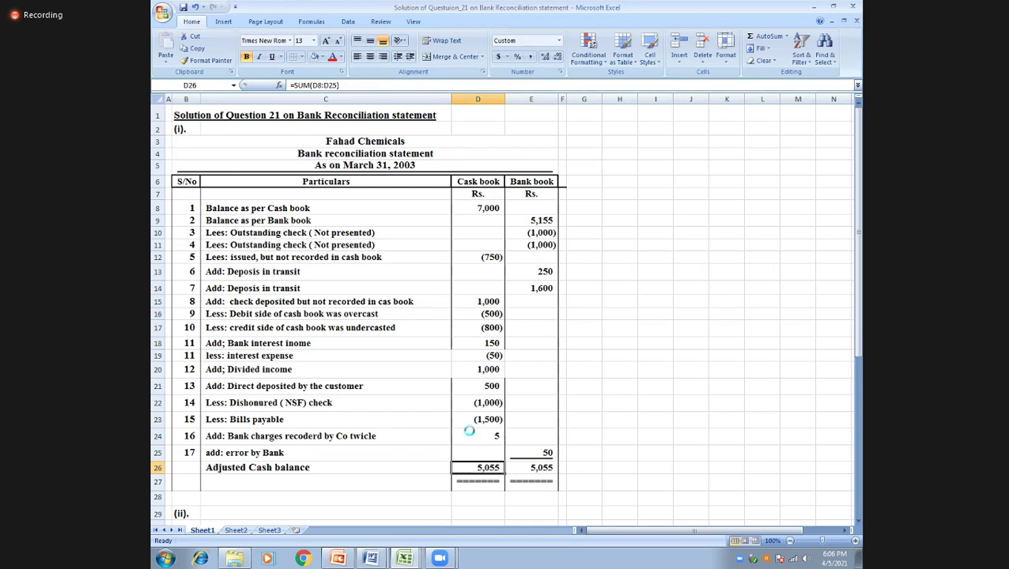
Compare the adjusted balance formulas and results in D26 and E26.
key(Down)
key(Up)
key(Right)
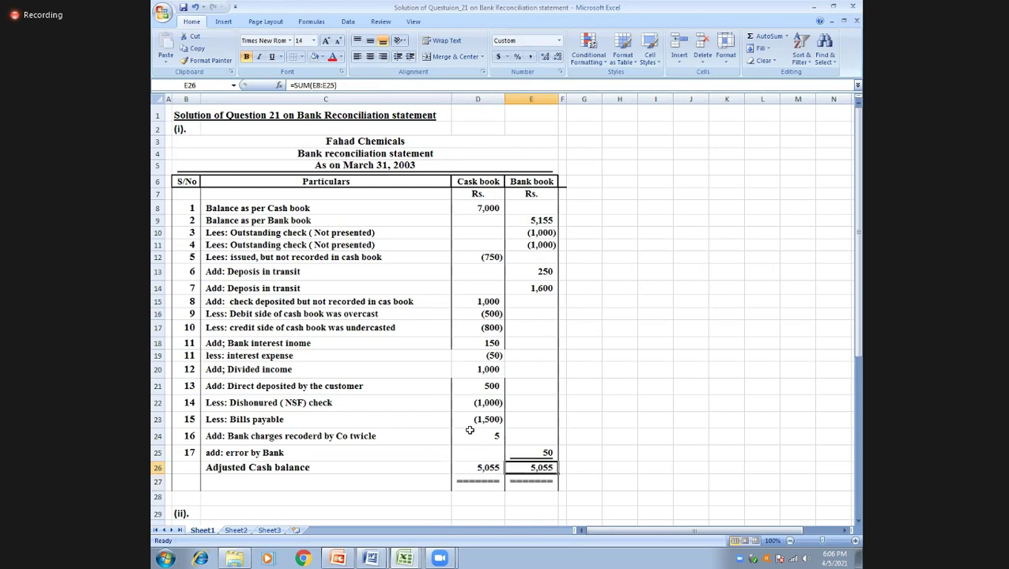
key(Up)
key(Left)
key(Down)
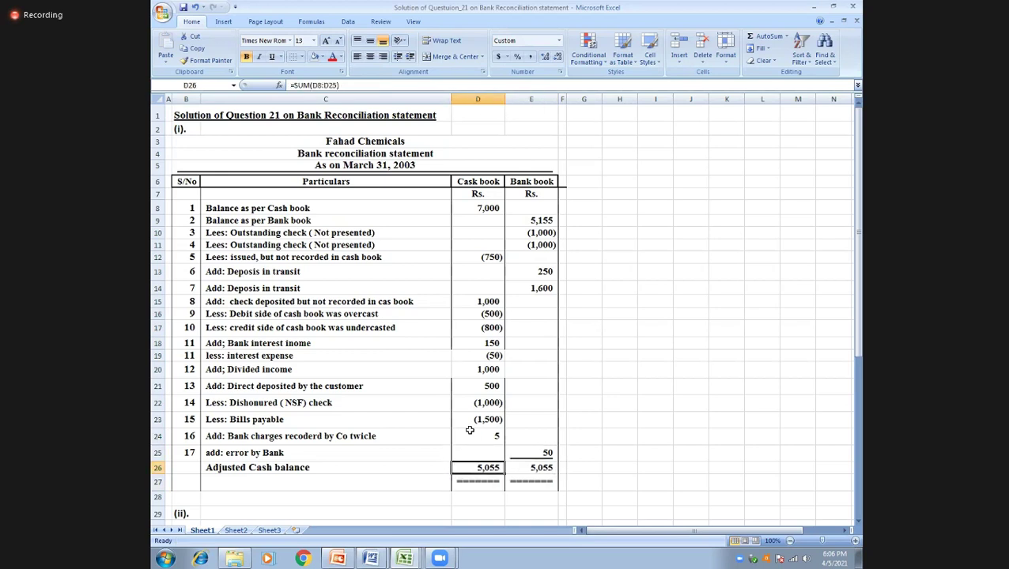
key(Left)
key(Down)
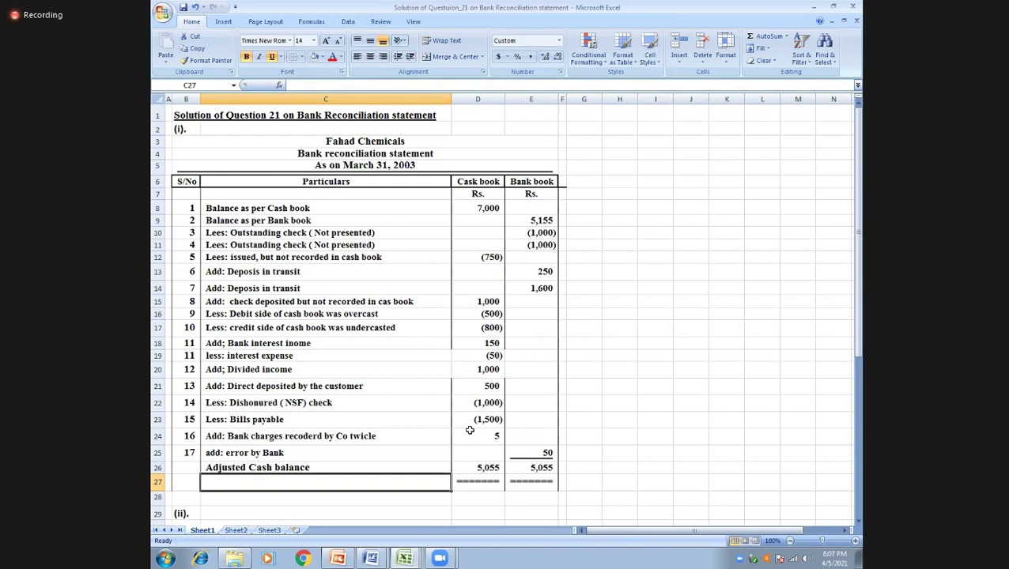
key(Down)
key(Left)
key(Right)
key(Right)
key(Up)
key(Up)
key(Up)
key(Up)
key(Up)
key(Up)
key(Up)
key(Up)
key(Up)
key(Up)
key(Up)
key(Up)
key(Up)
key(Up)
key(Up)
key(Up)
key(Up)
key(Up)
key(Up)
key(Up)
key(Up)
key(Up)
key(Up)
key(Up)
key(Up)
key(Up)
key(Up)
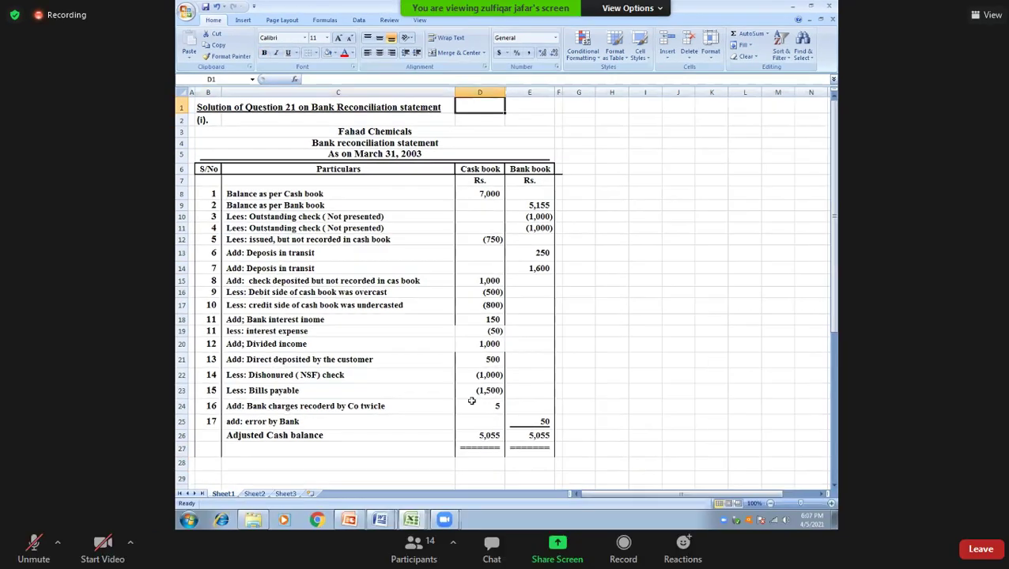